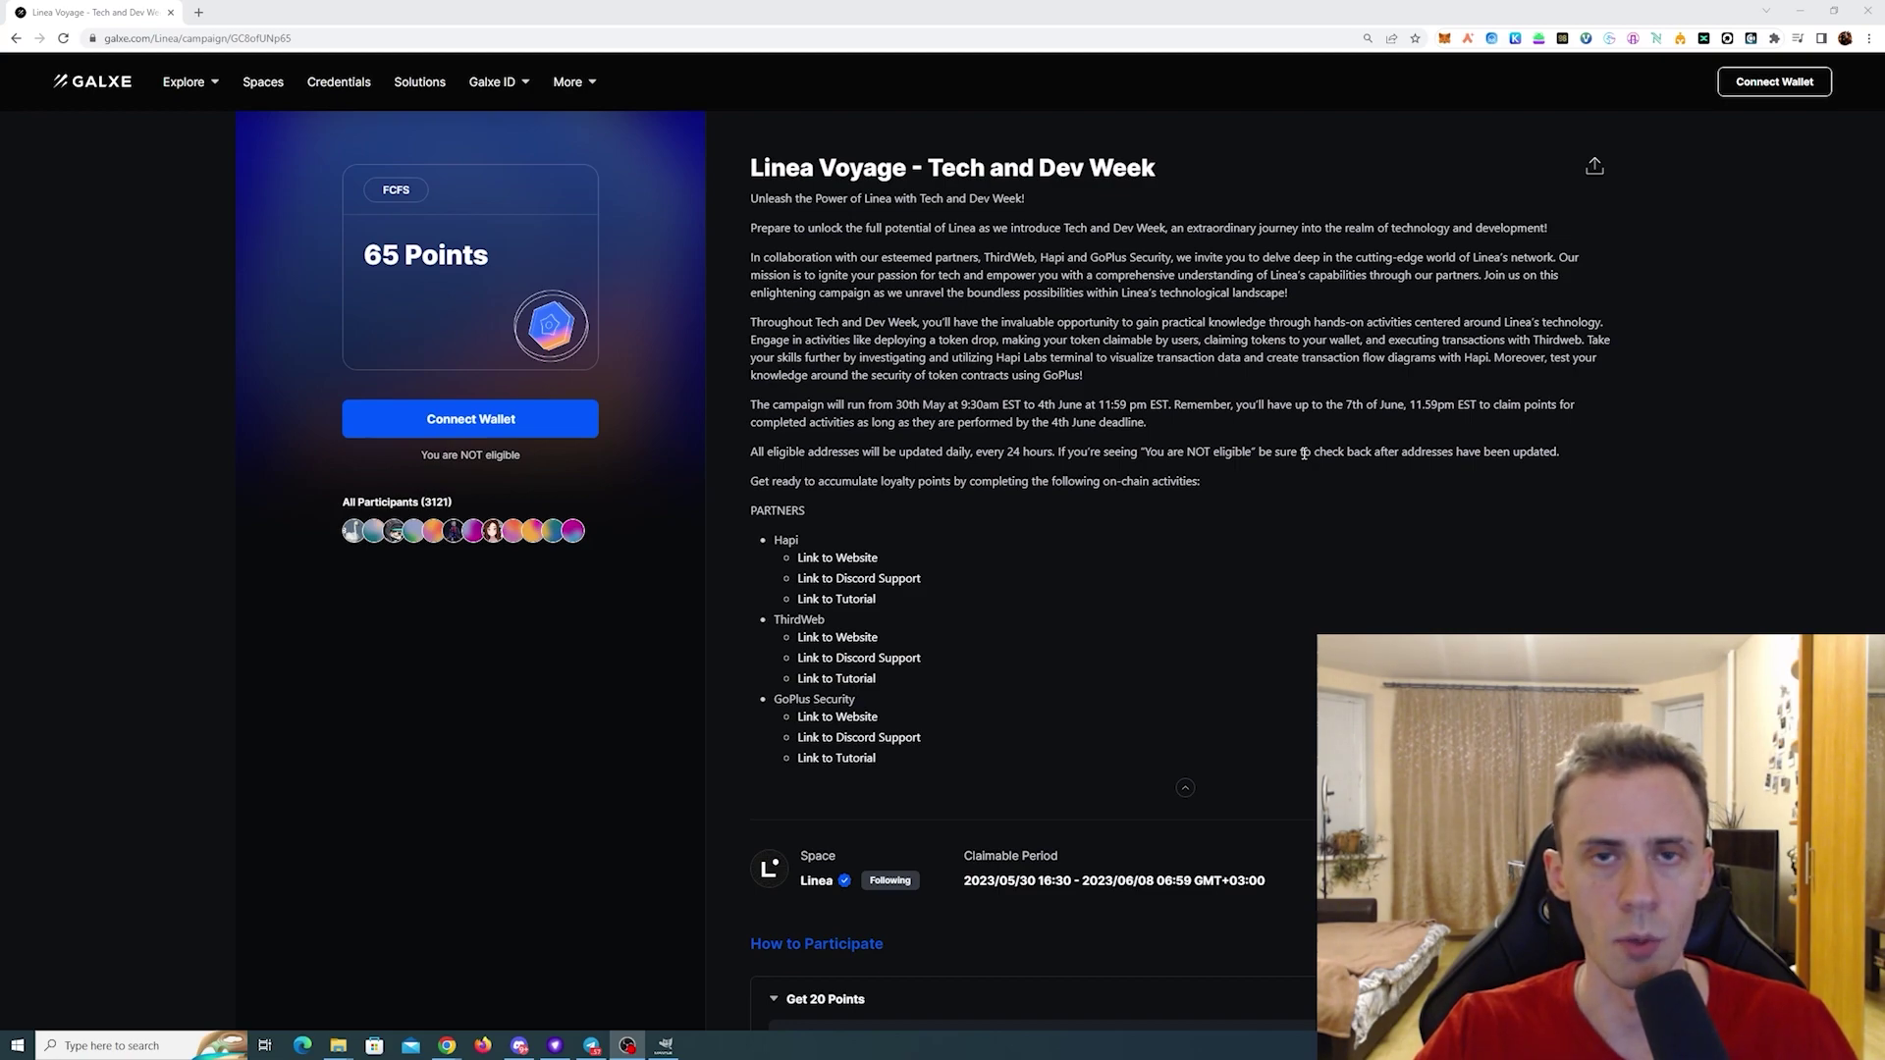
- Open MetaMask and select Account 1
{"action": "scroll", "coordinate": [1555, 497], "scroll_direction": "down", "scroll_amount": 6}
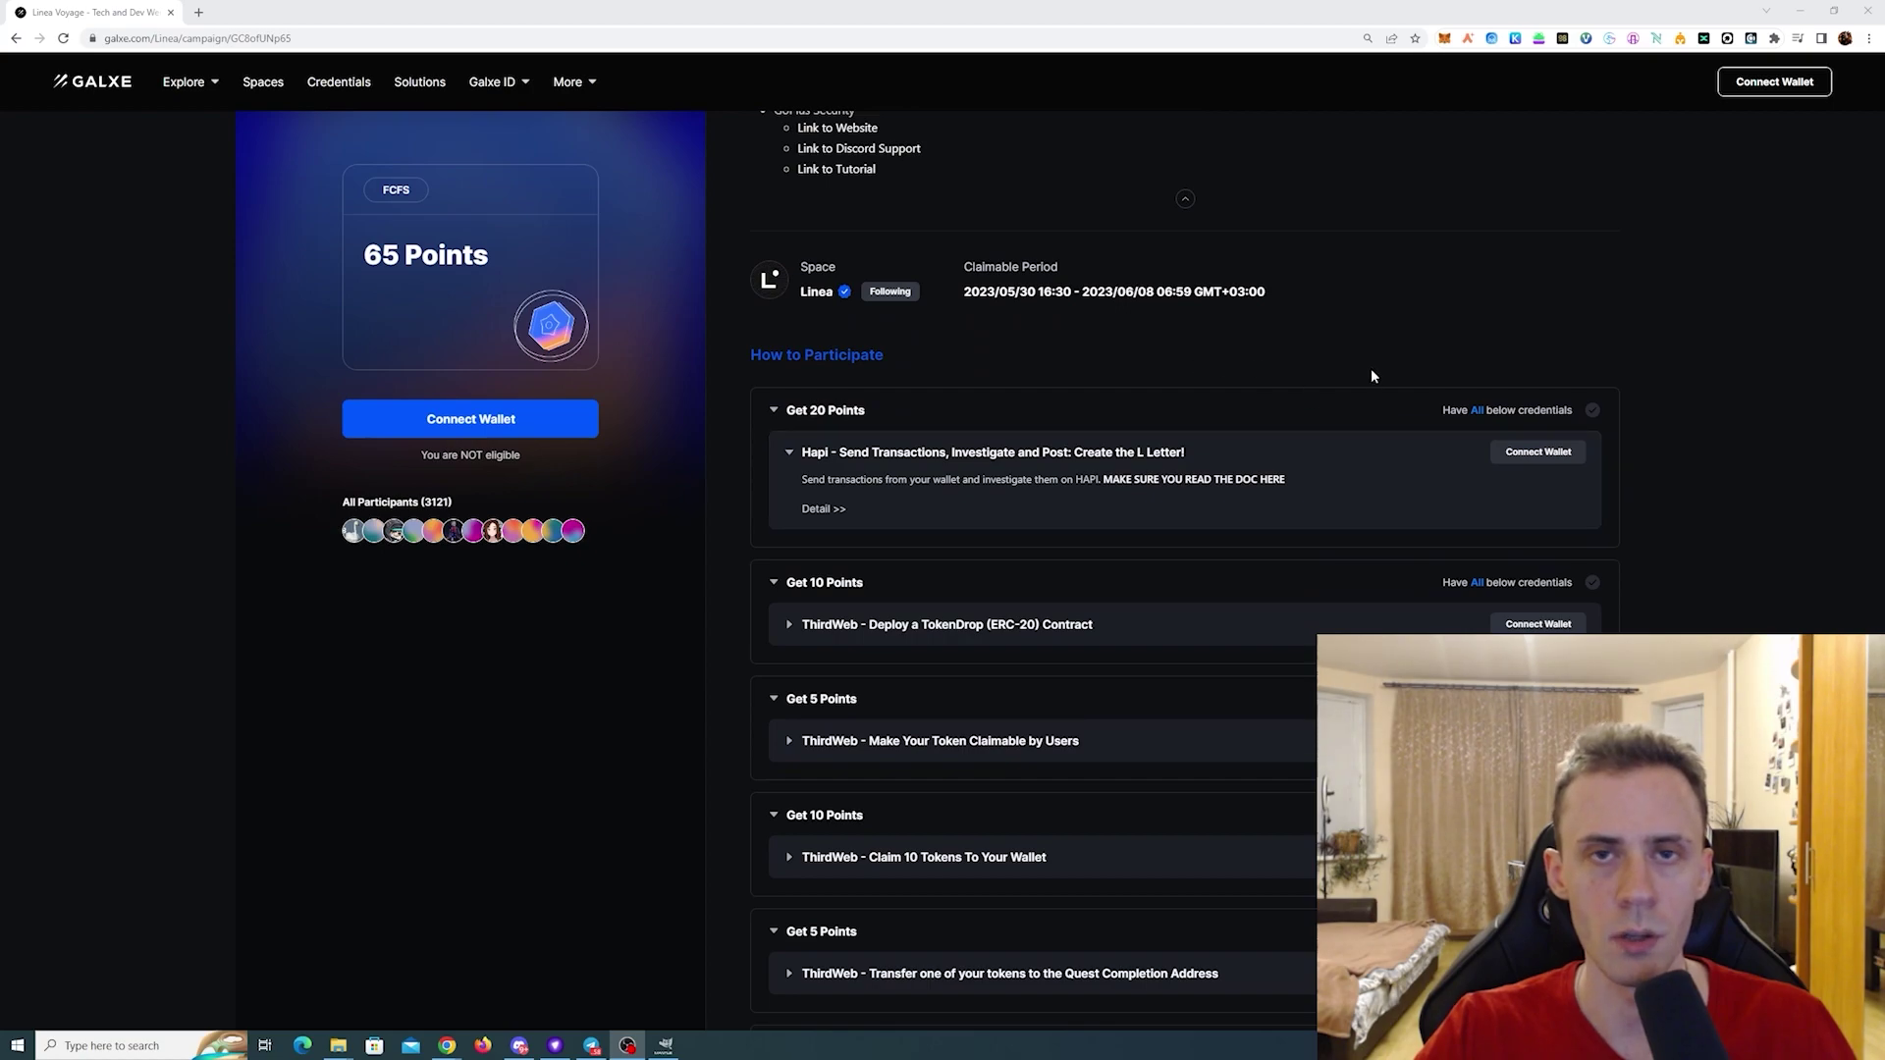
{"action": "scroll", "coordinate": [1583, 306], "scroll_direction": "up", "scroll_amount": 1}
{"action": "scroll", "coordinate": [1584, 306], "scroll_direction": "up", "scroll_amount": 5}
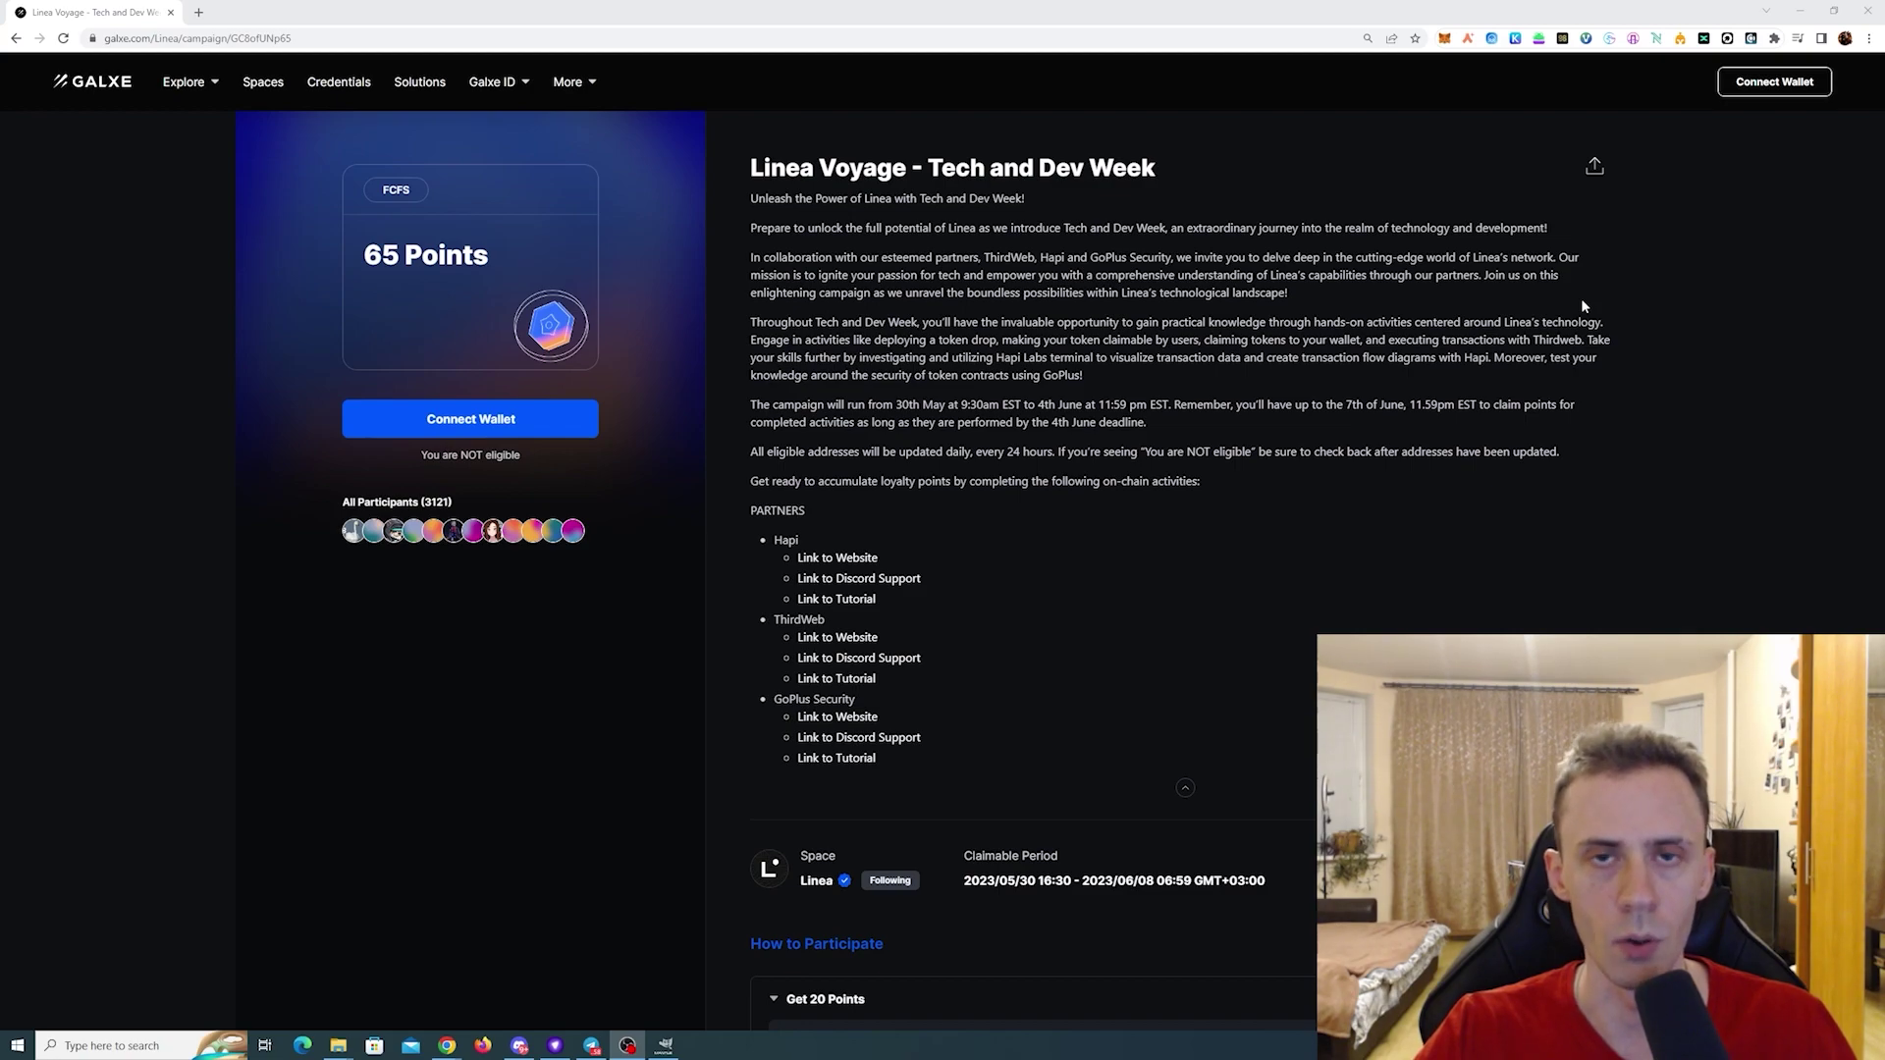
{"action": "scroll", "coordinate": [1190, 475], "scroll_direction": "down", "scroll_amount": 3}
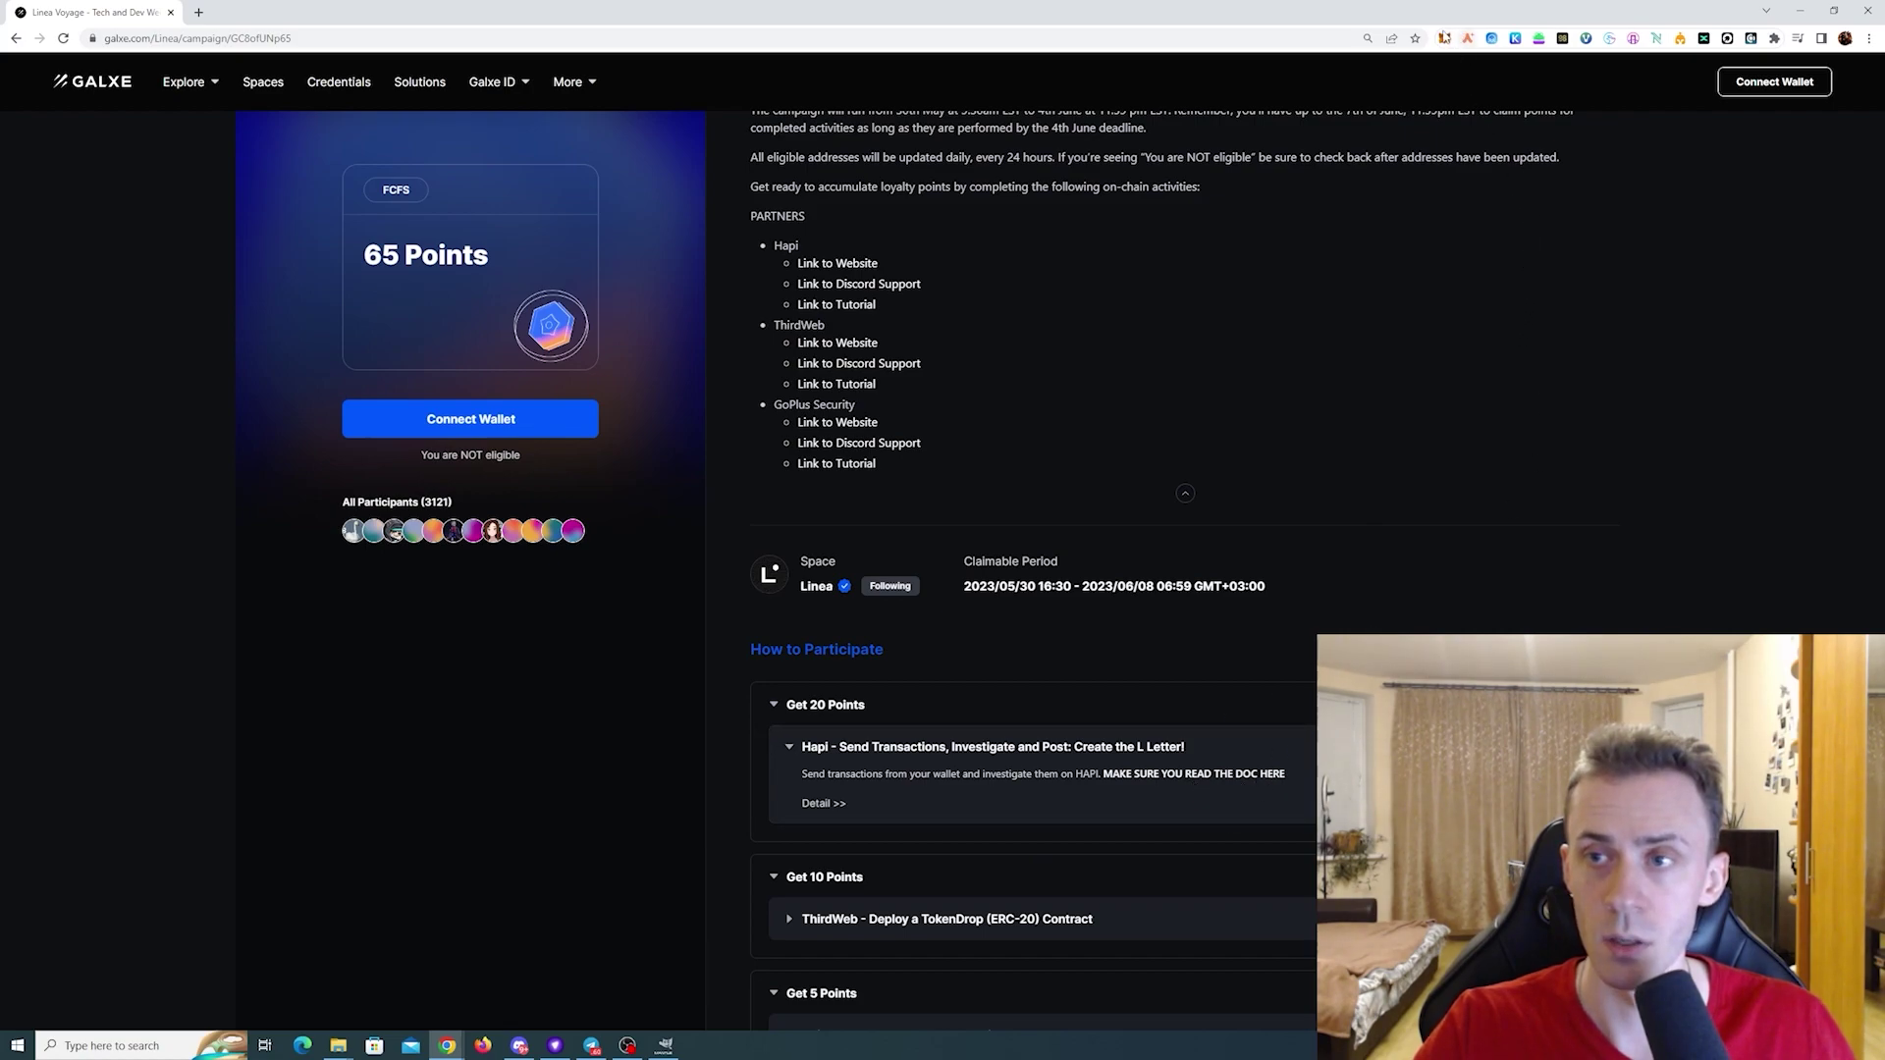
{"action": "left_click", "coordinate": [1446, 38]}
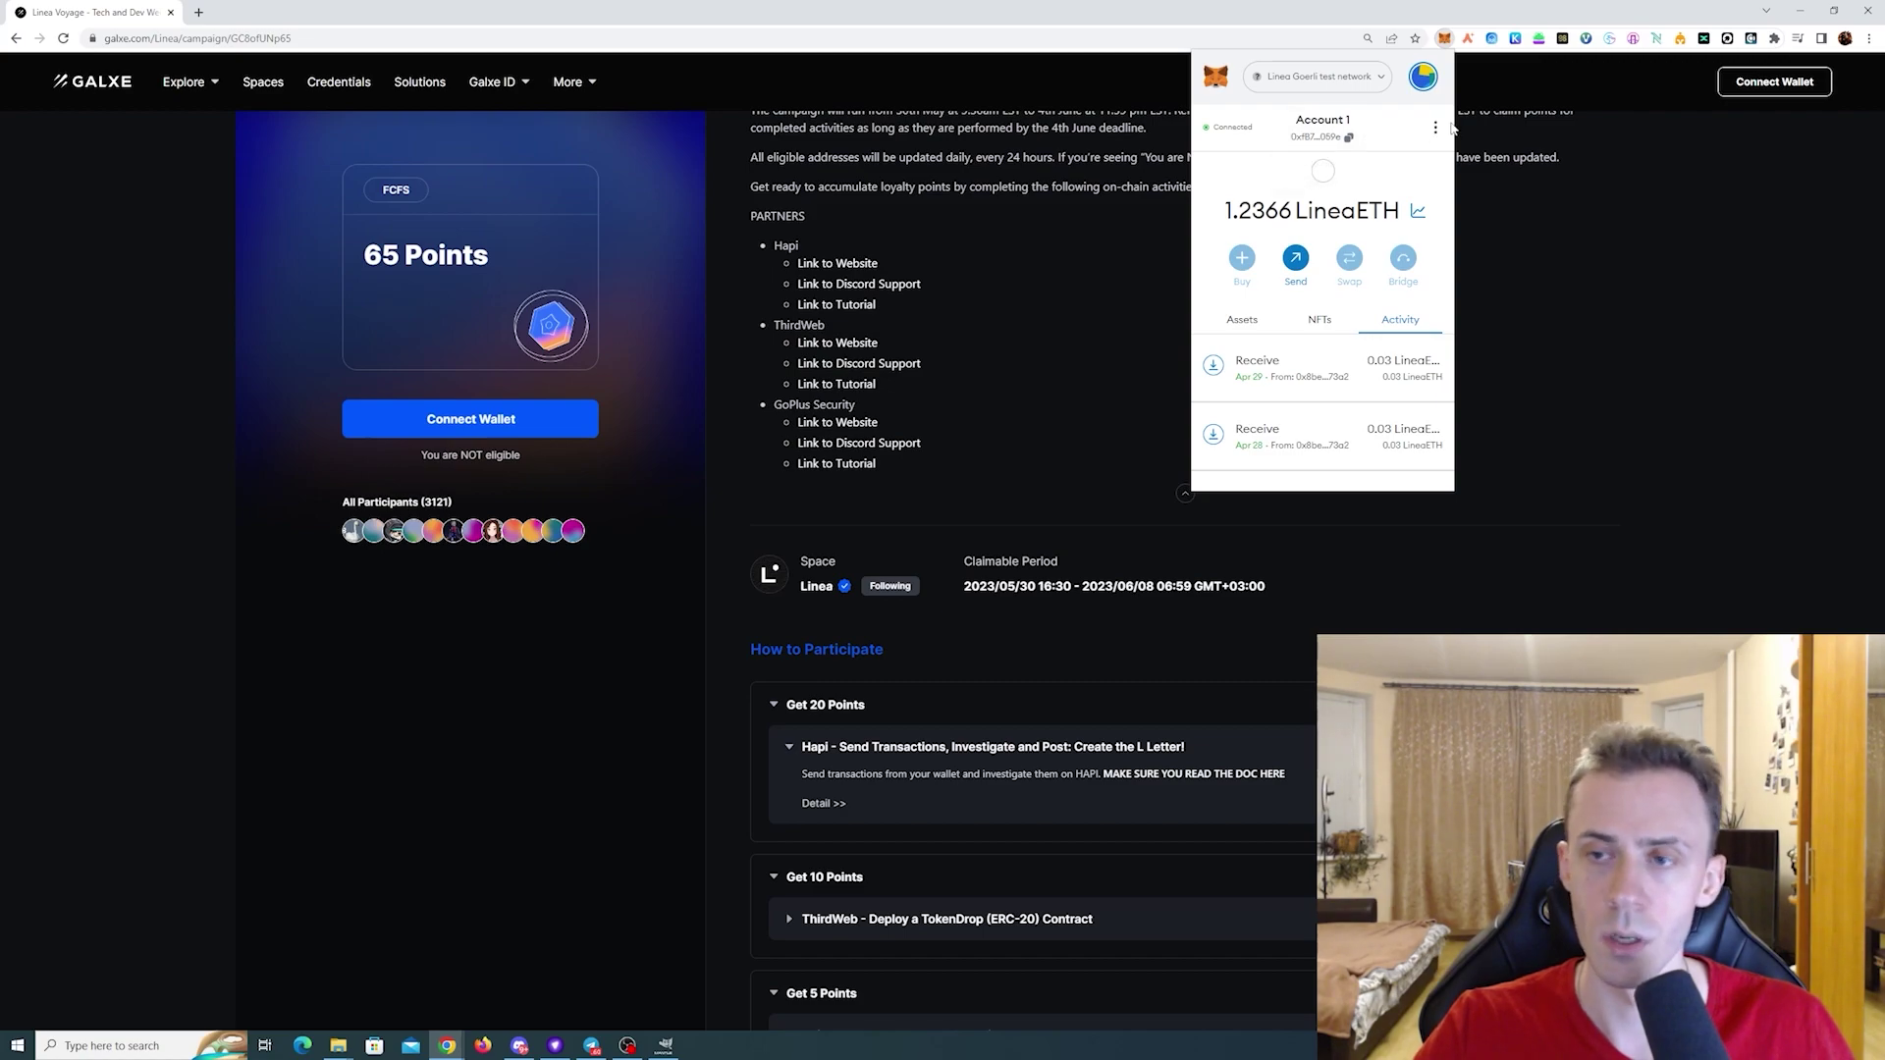
{"action": "left_click", "coordinate": [1423, 77]}
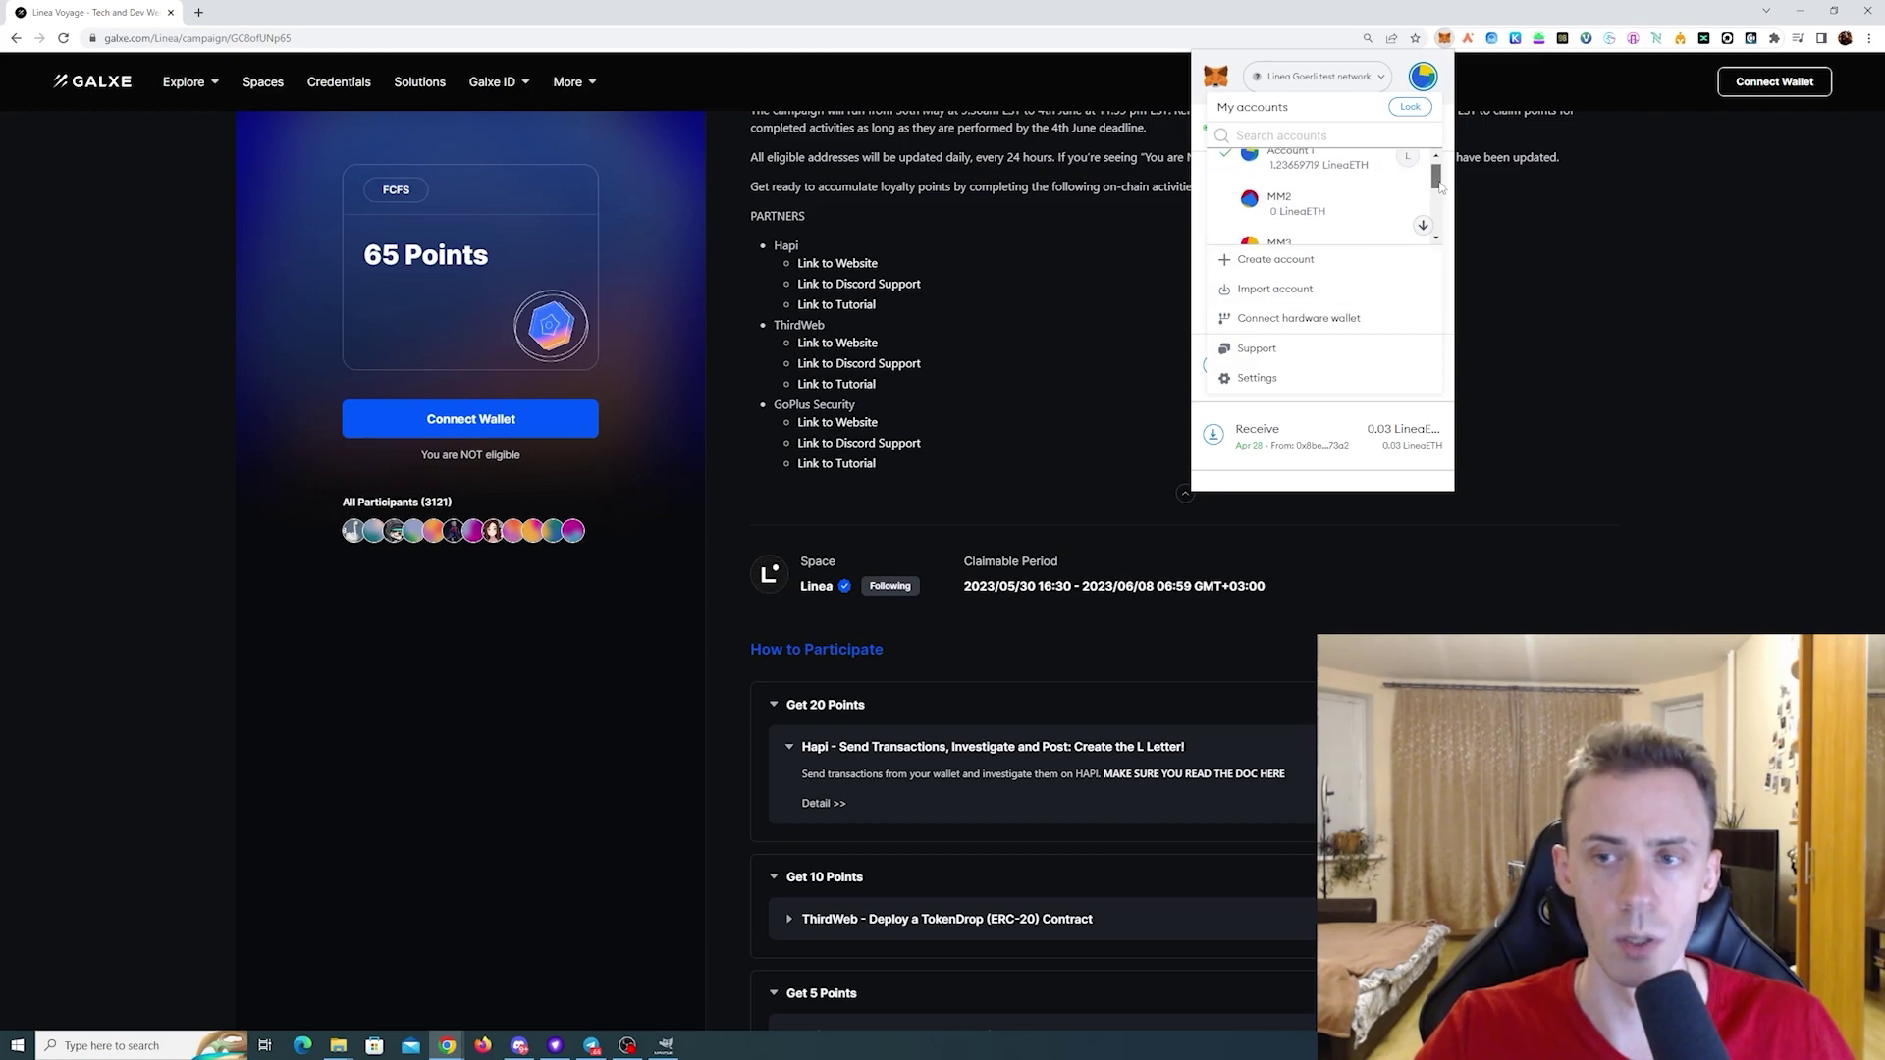
{"action": "left_click", "coordinate": [1411, 167]}
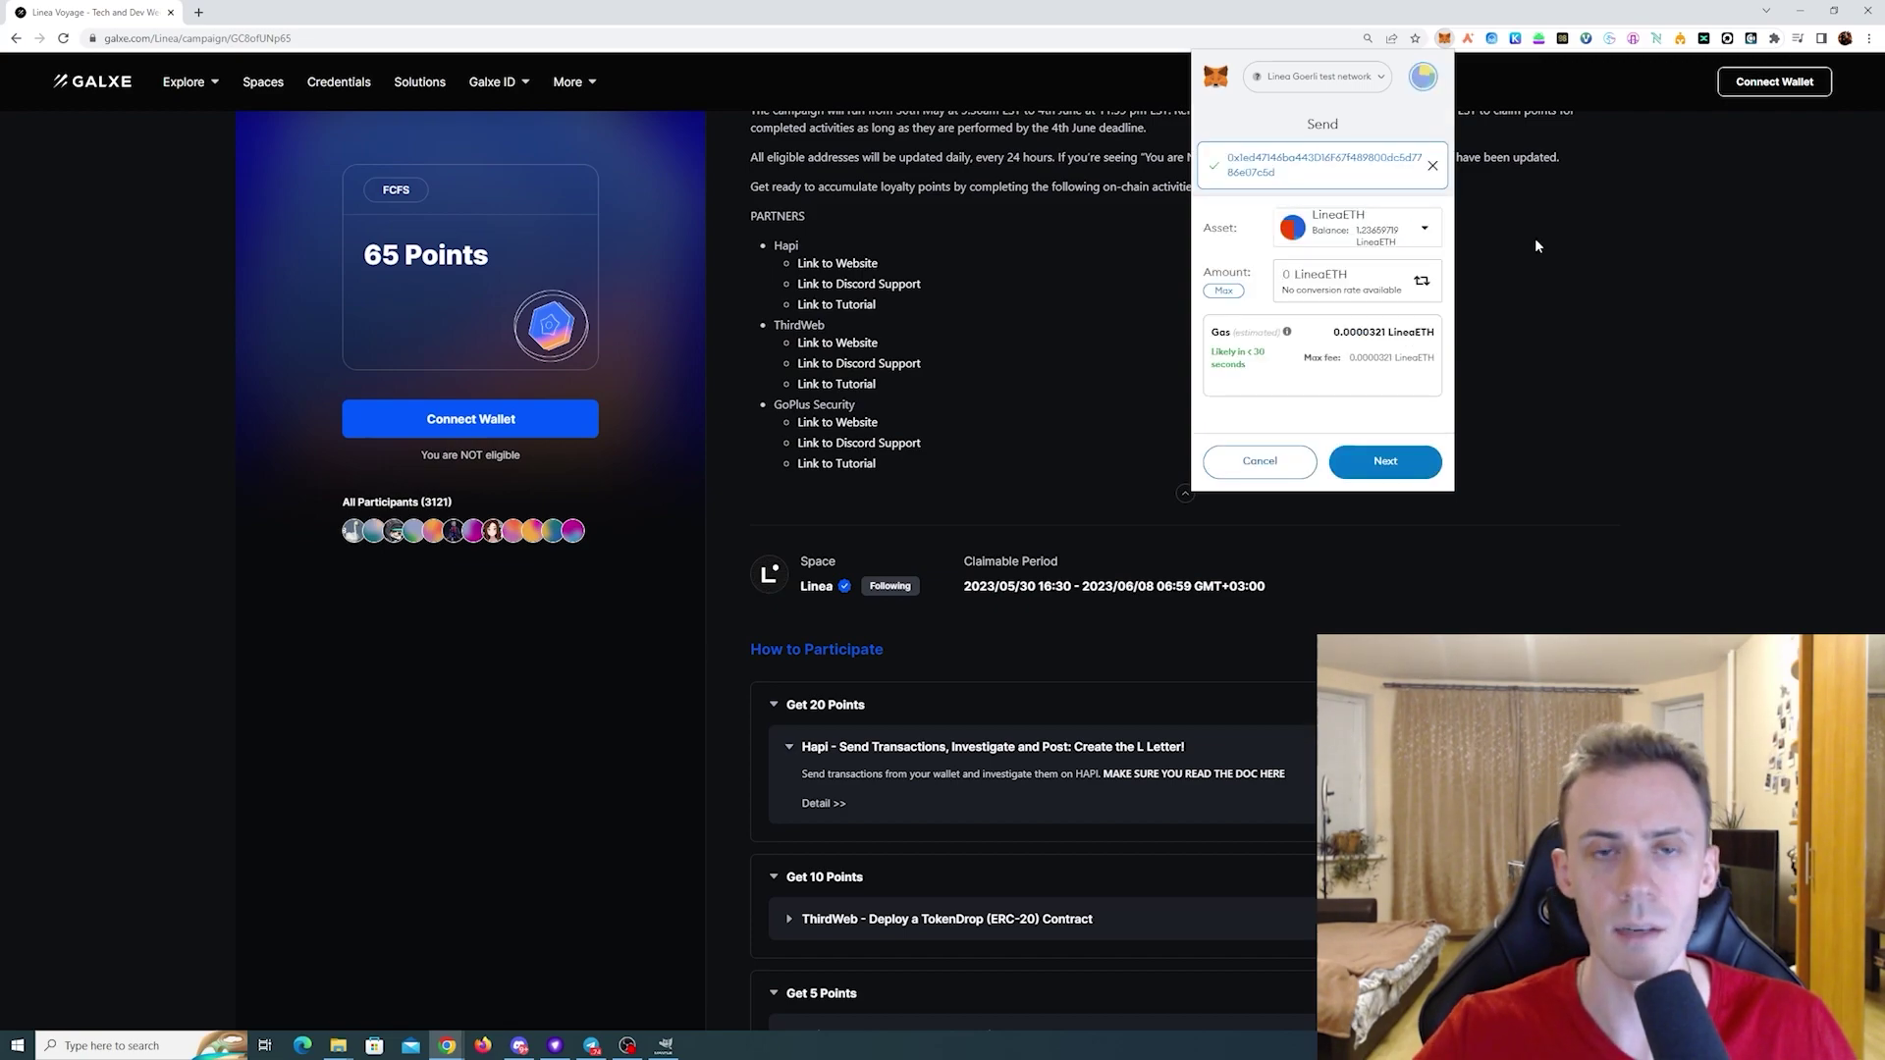
- Send 0.0001 LineaETH from Account 1, keeping the Market gas fee
{"action": "type", "text": ".000"}
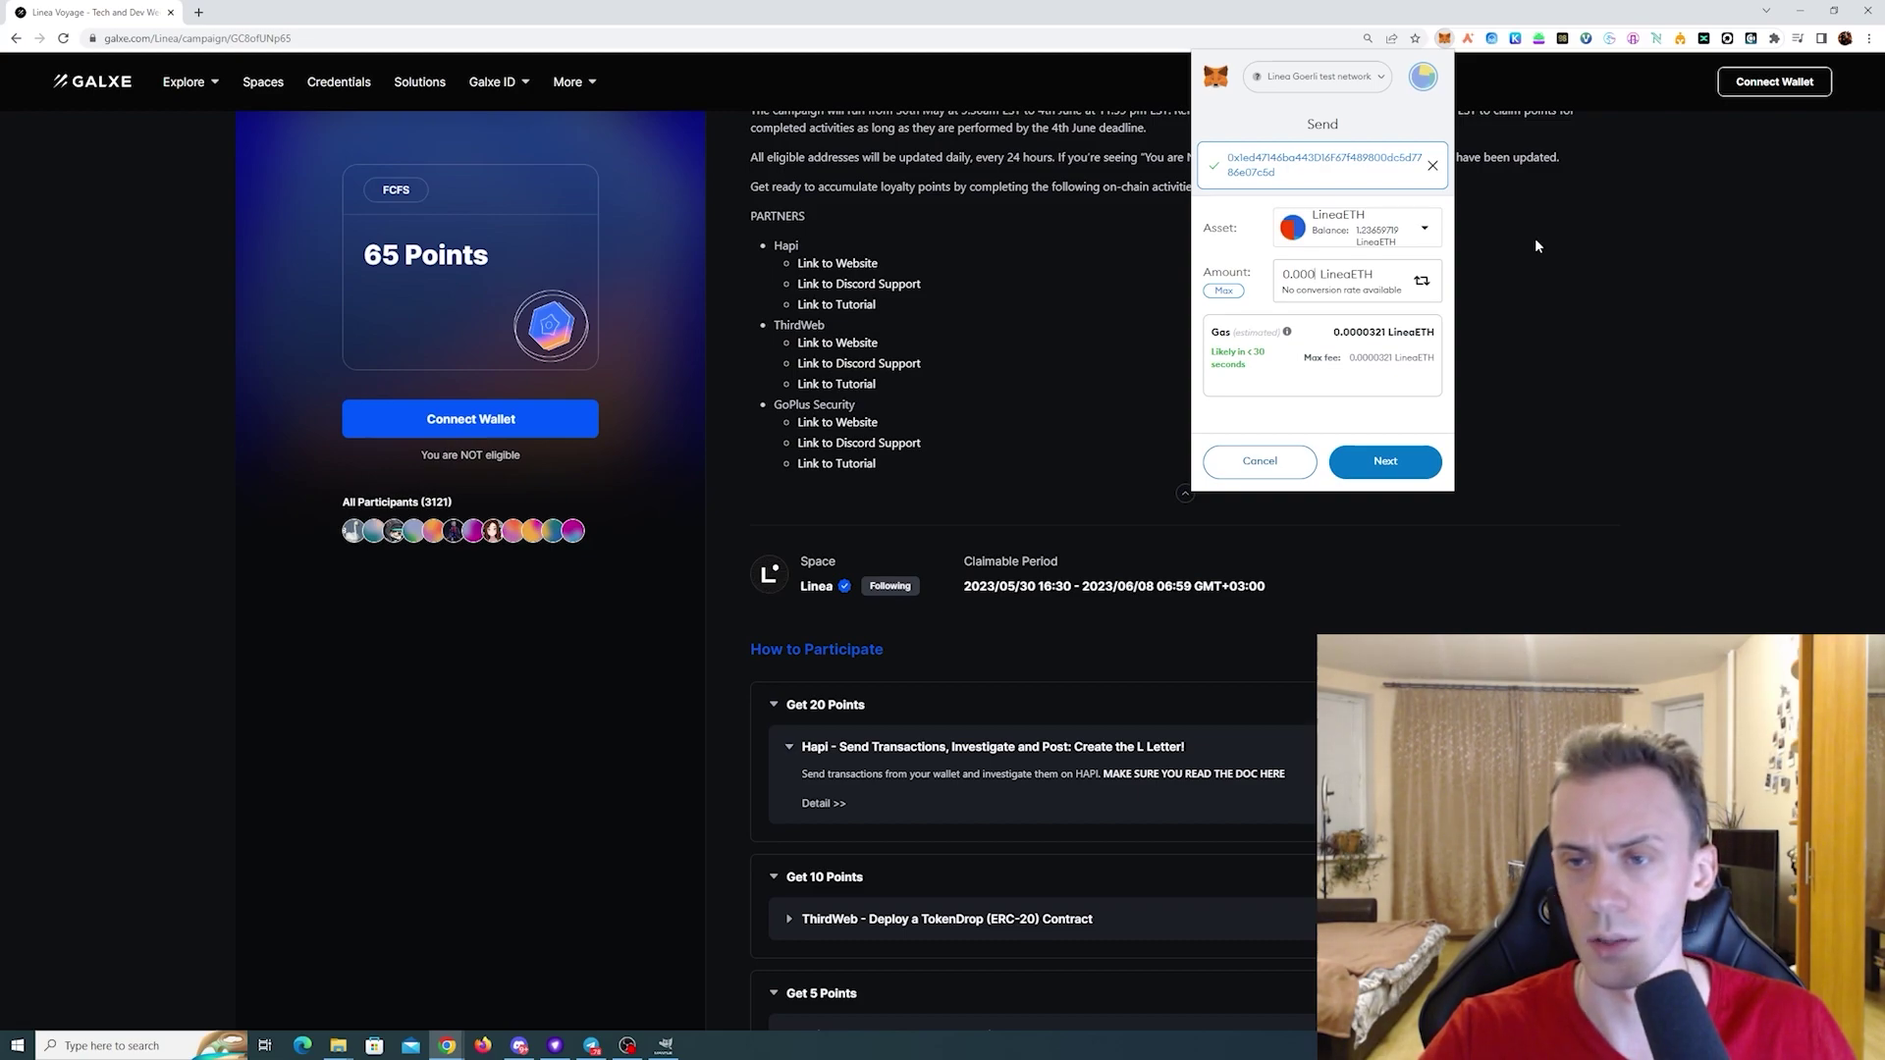
{"action": "type", "text": "1"}
{"action": "left_click", "coordinate": [1394, 462]}
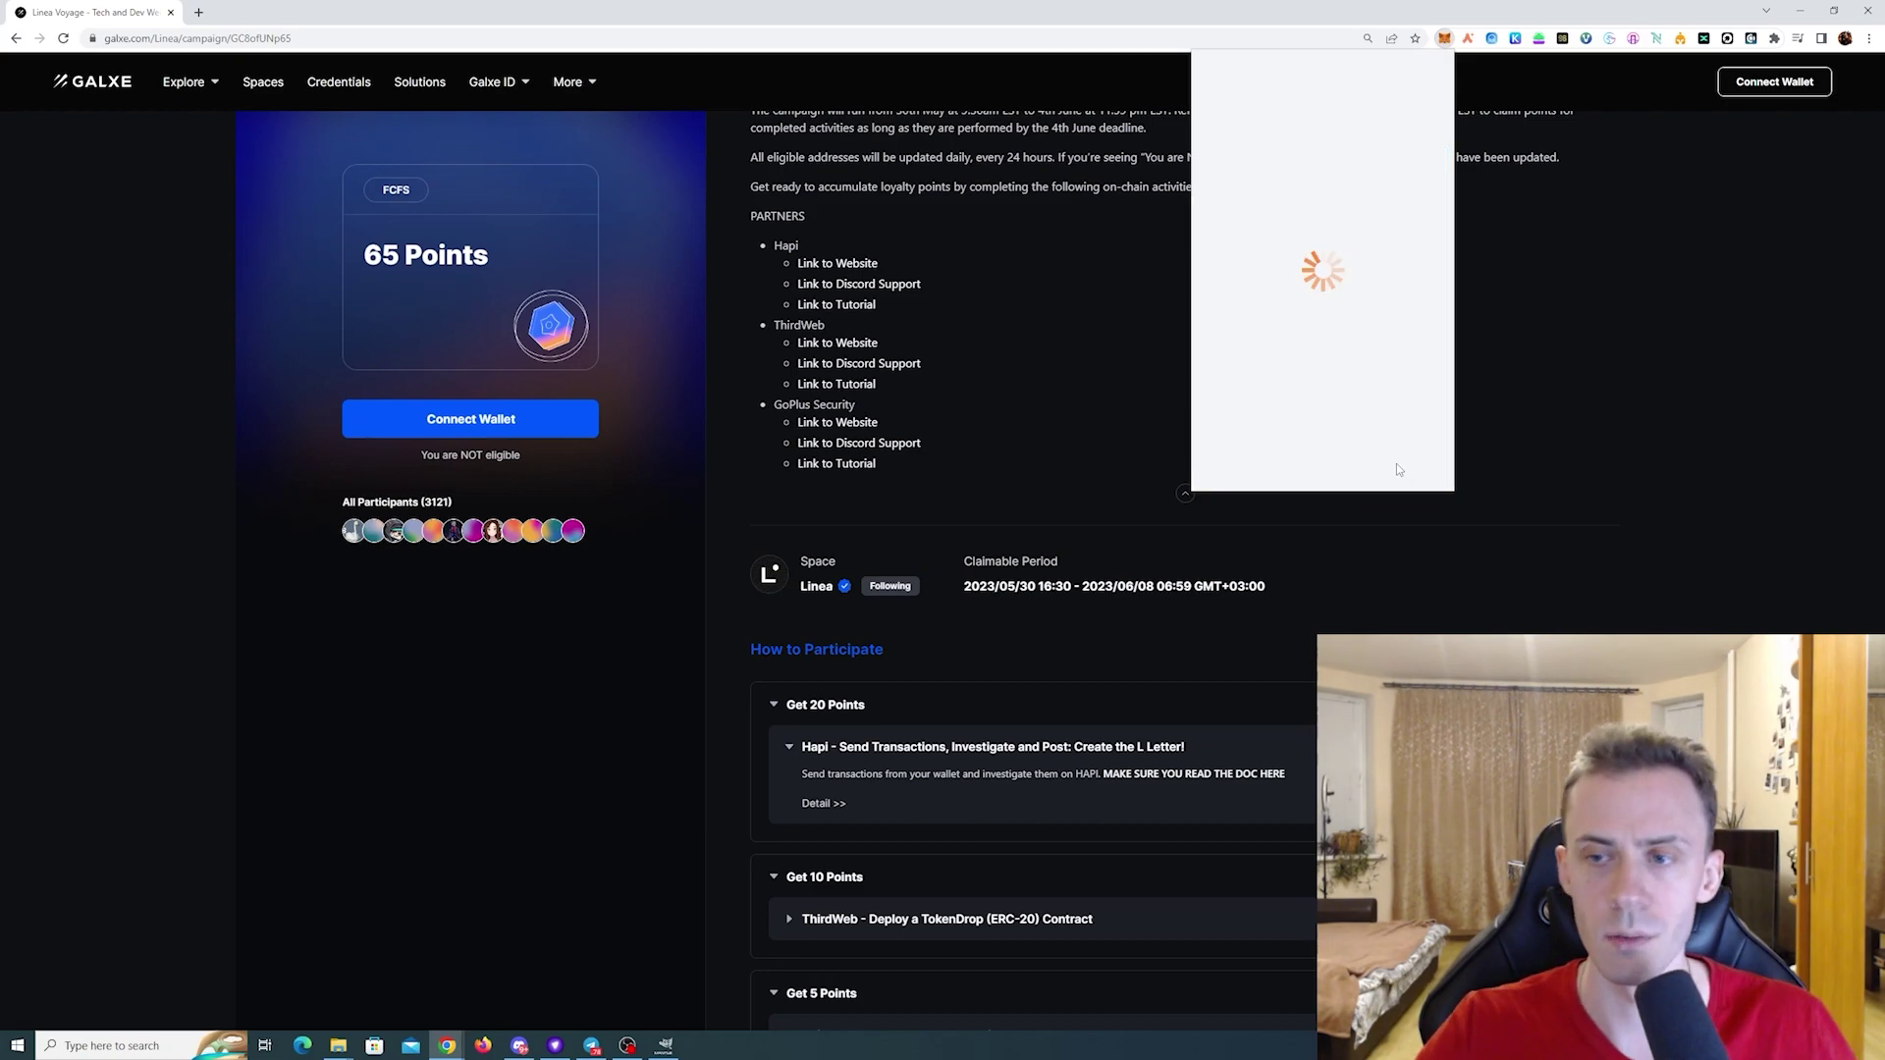
{"action": "left_click", "coordinate": [1384, 194]}
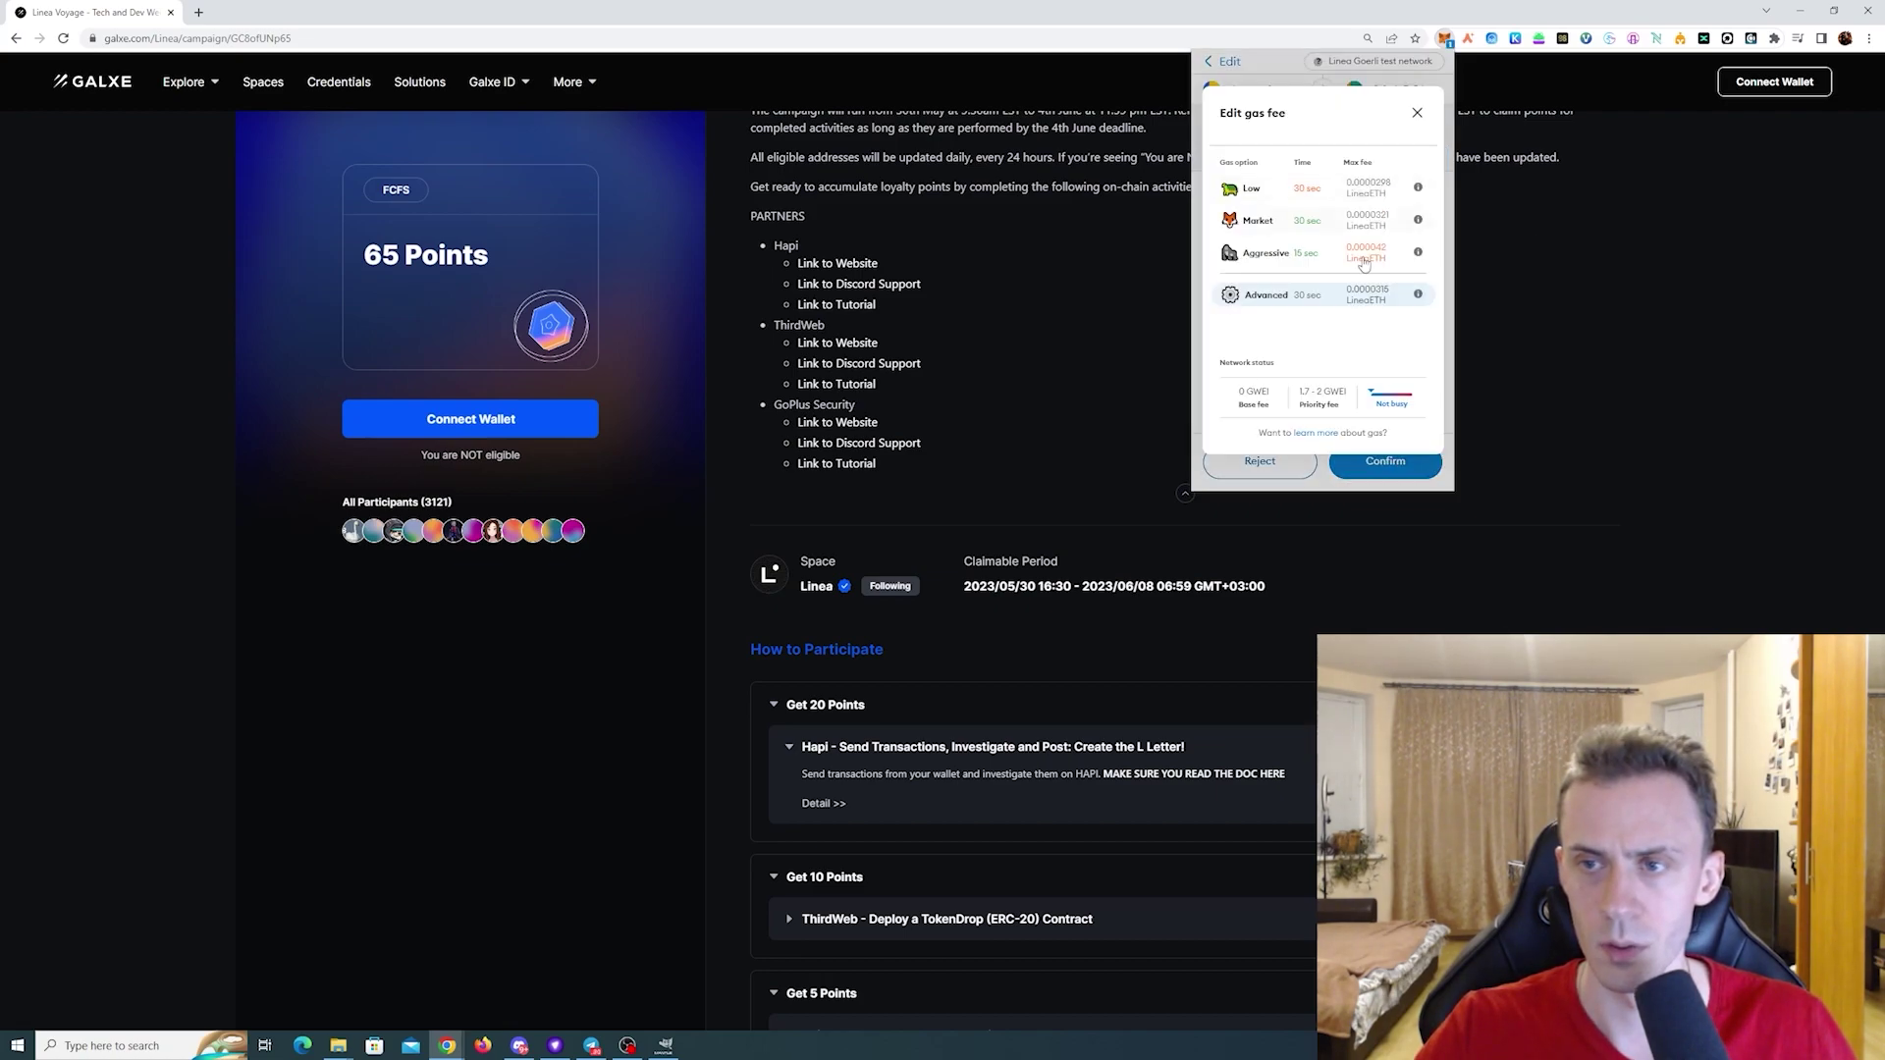
{"action": "left_click", "coordinate": [1354, 214]}
{"action": "left_click", "coordinate": [1413, 471]}
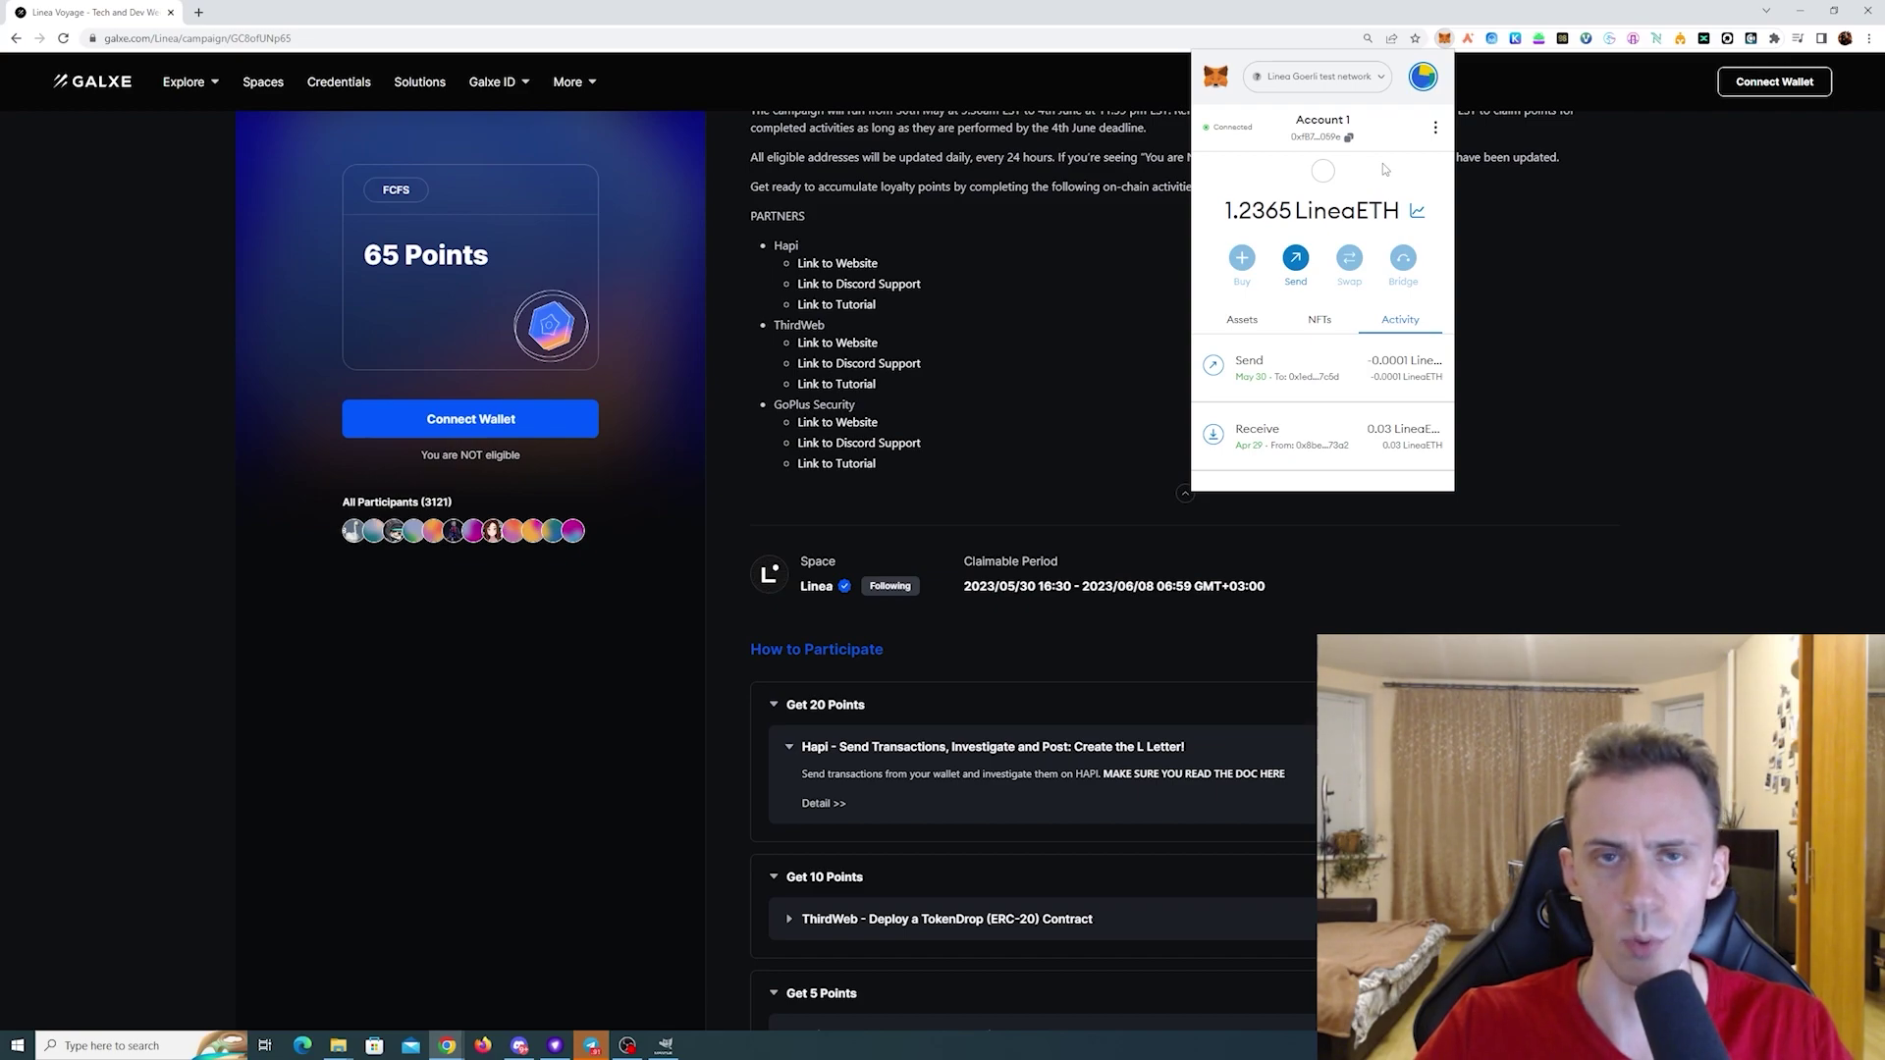
- Switch to the MM2 account, connect it to Galxe and copy its address
{"action": "left_click", "coordinate": [1422, 75]}
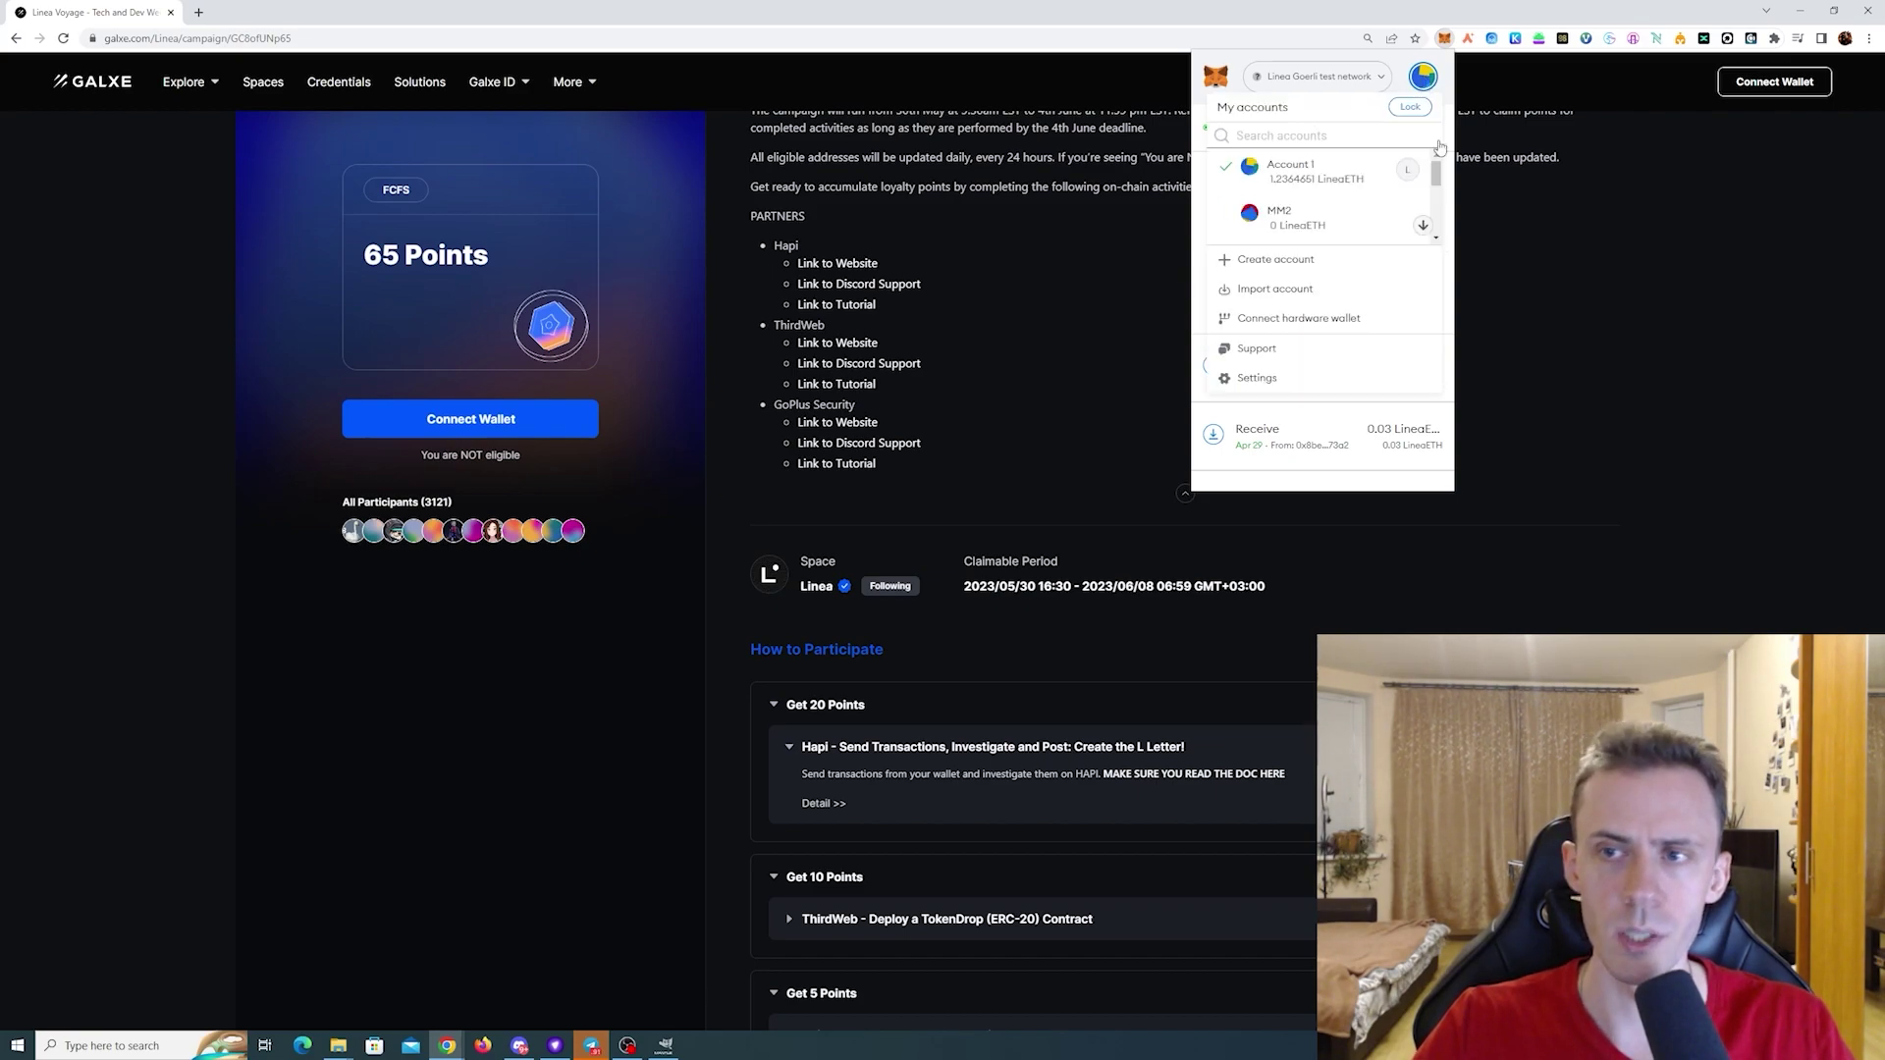
{"action": "left_click", "coordinate": [1374, 231]}
{"action": "left_click", "coordinate": [1271, 256]}
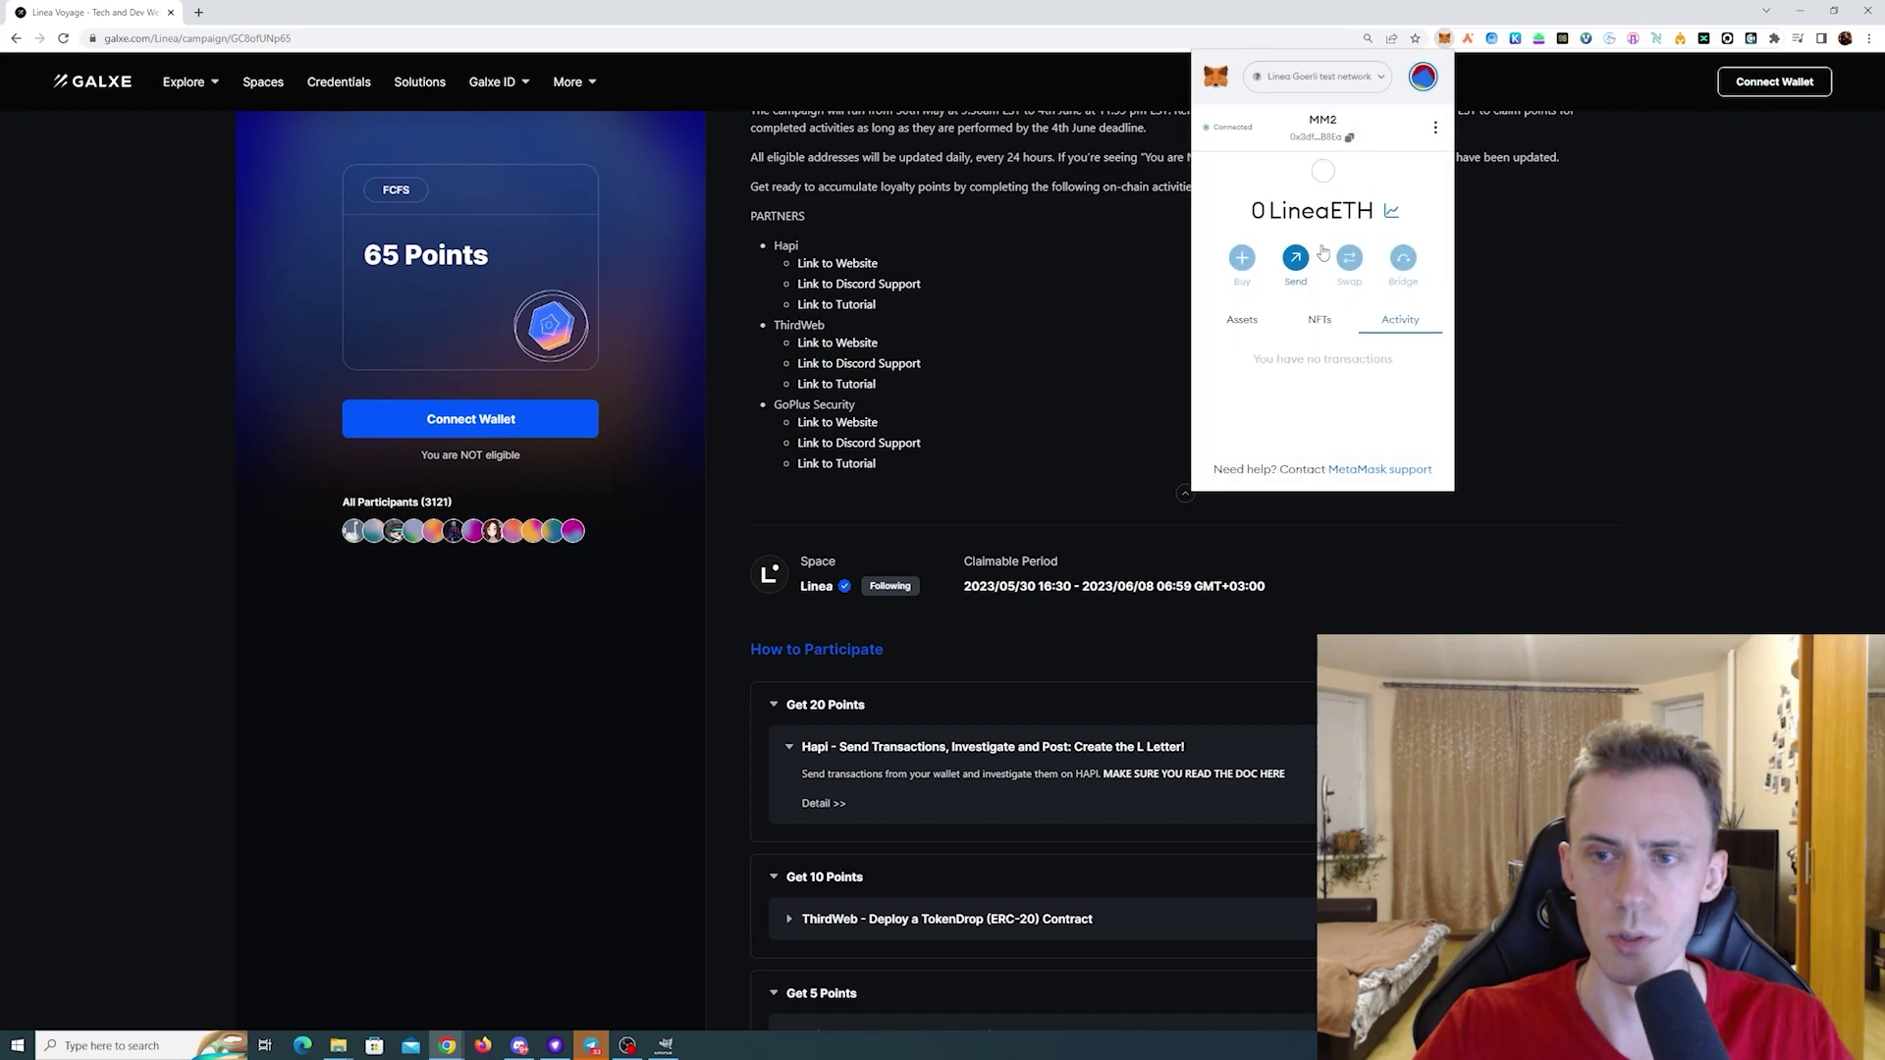
{"action": "left_click", "coordinate": [1349, 139]}
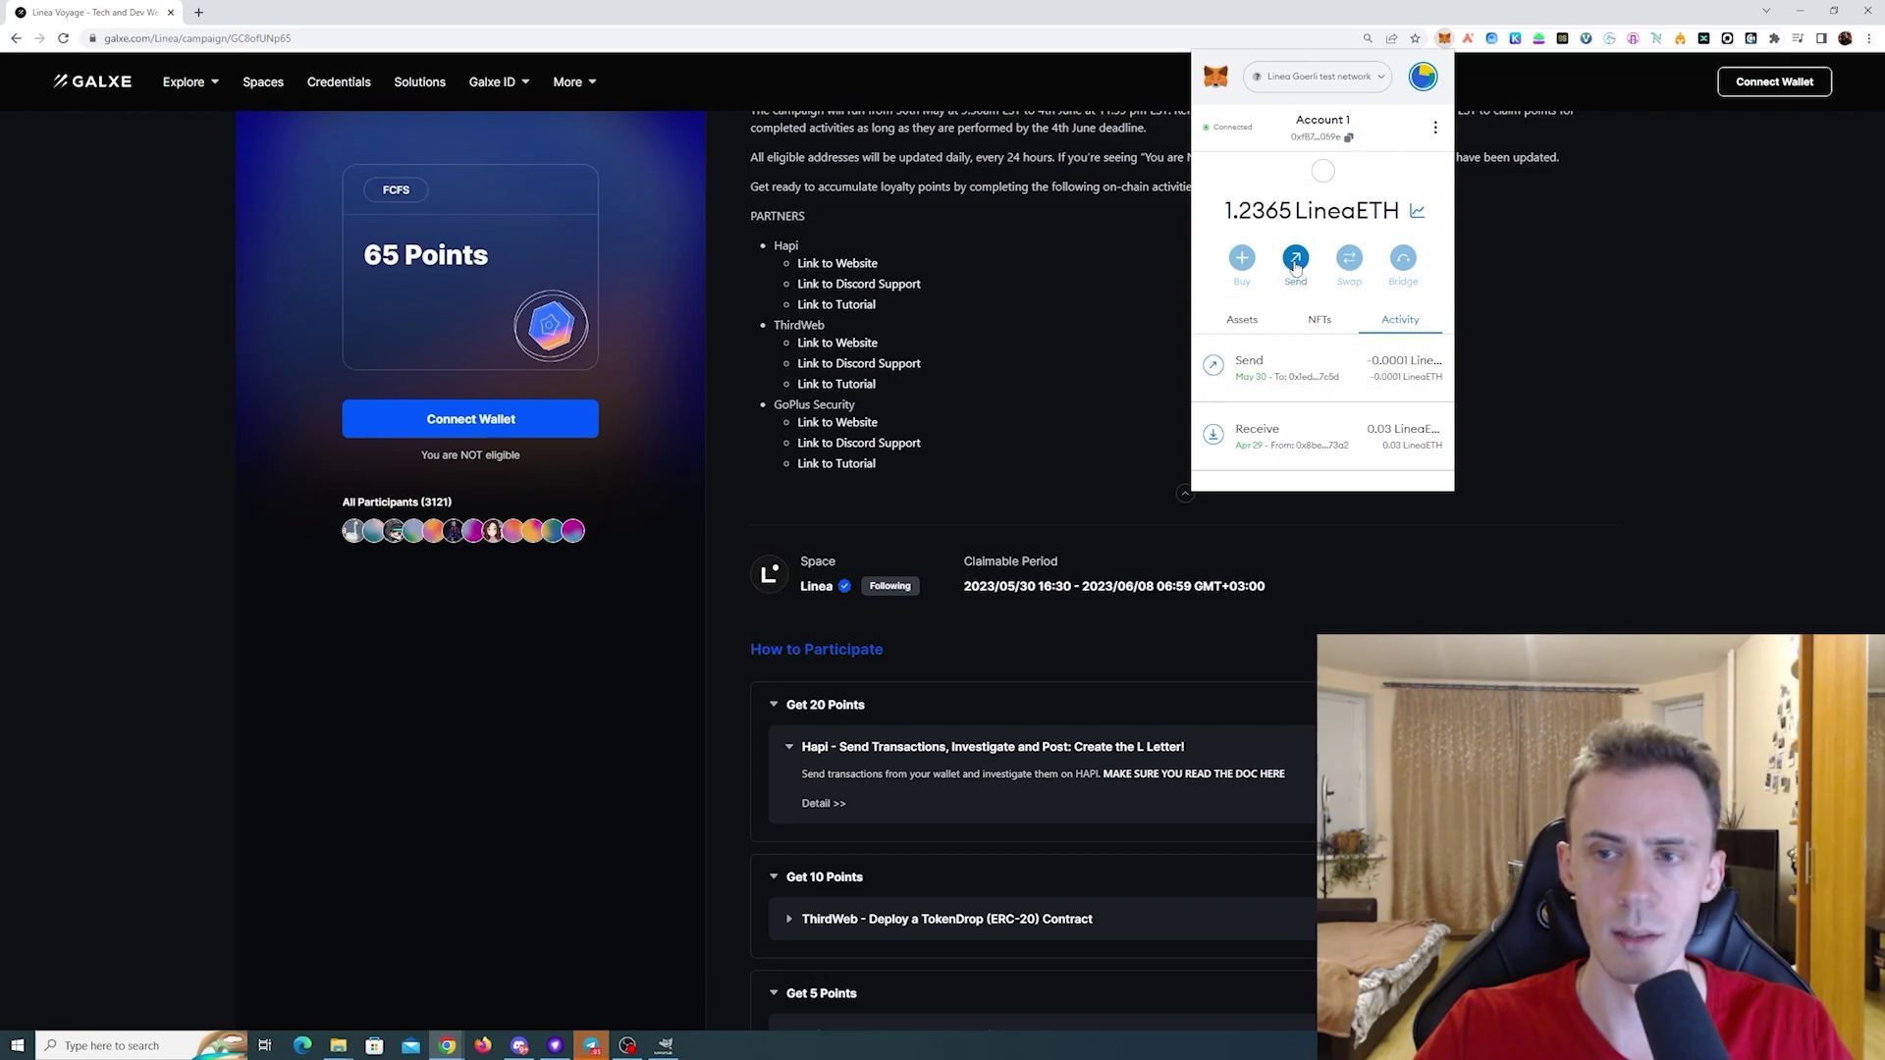
- Send 0.0002 LineaETH to MM2's pasted address with a different gas fee level
{"action": "left_click", "coordinate": [1295, 260]}
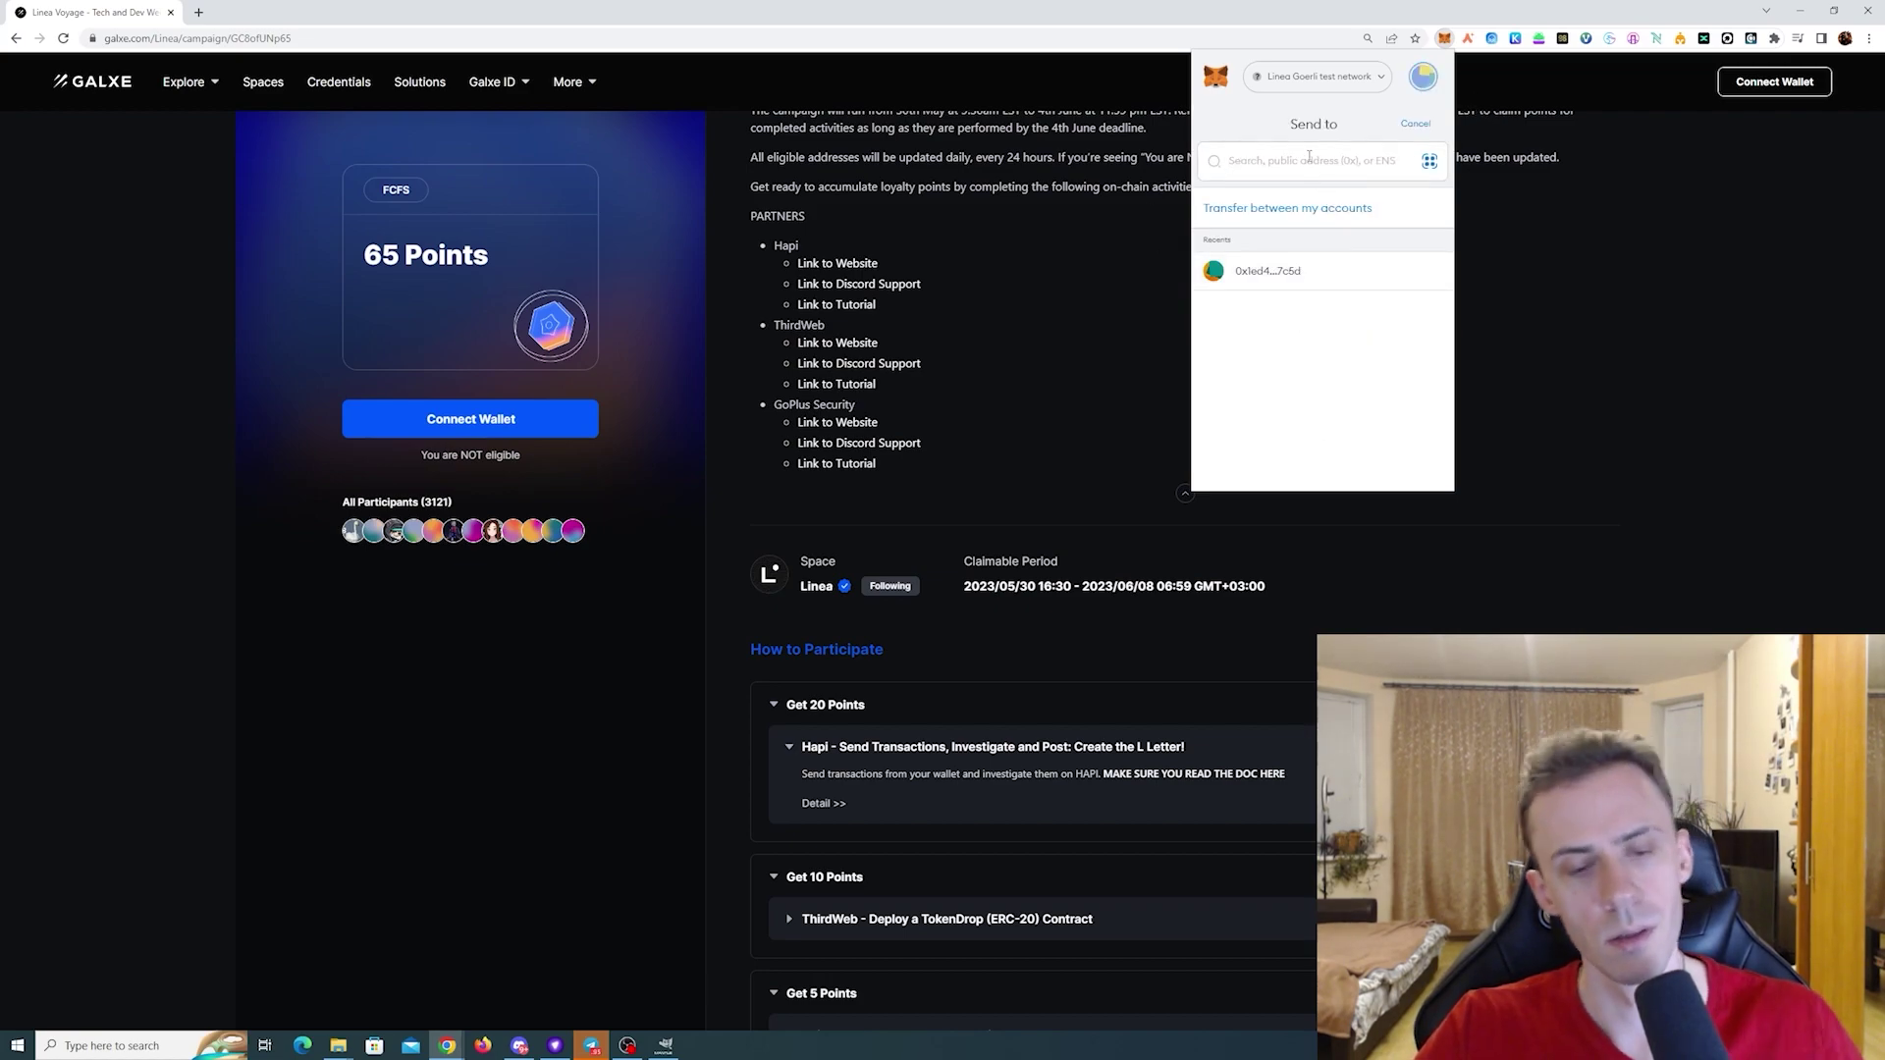
{"action": "key", "text": "ctrl+v"}
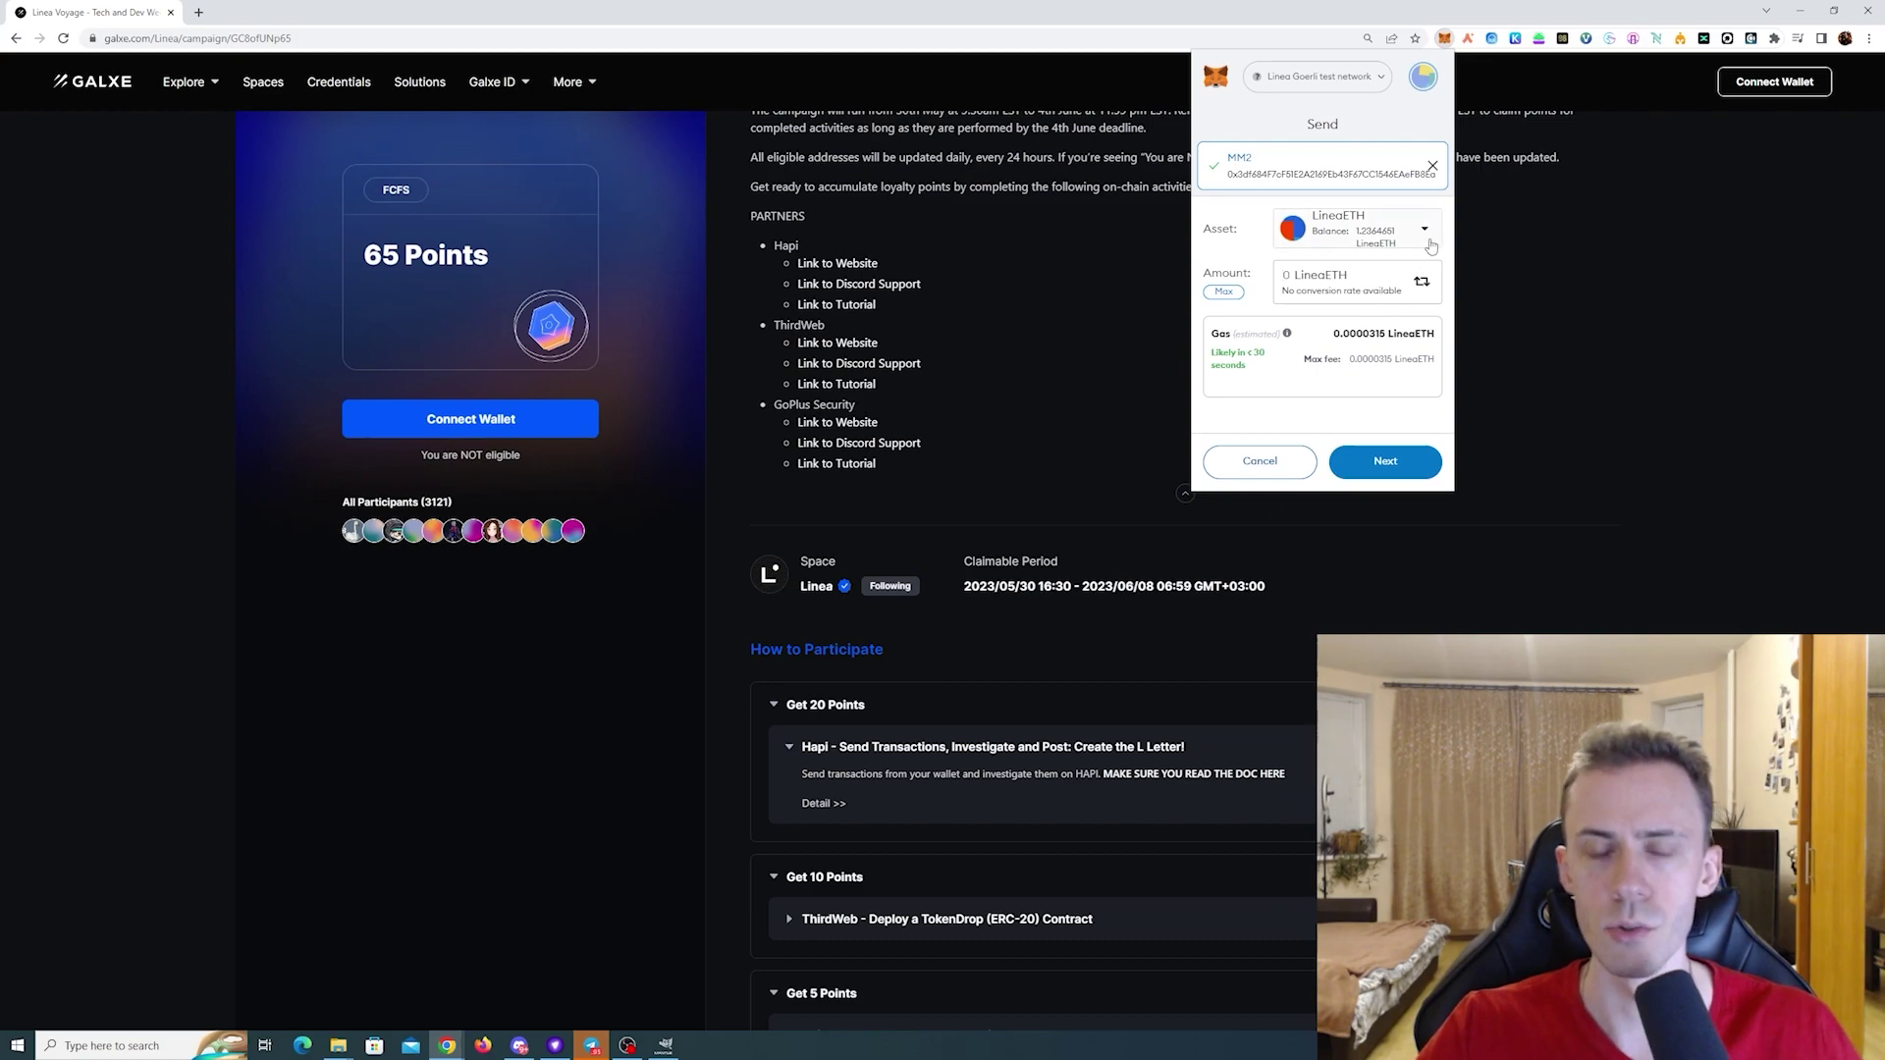
{"action": "left_click", "coordinate": [1342, 289]}
{"action": "type", "text": ".0002"}
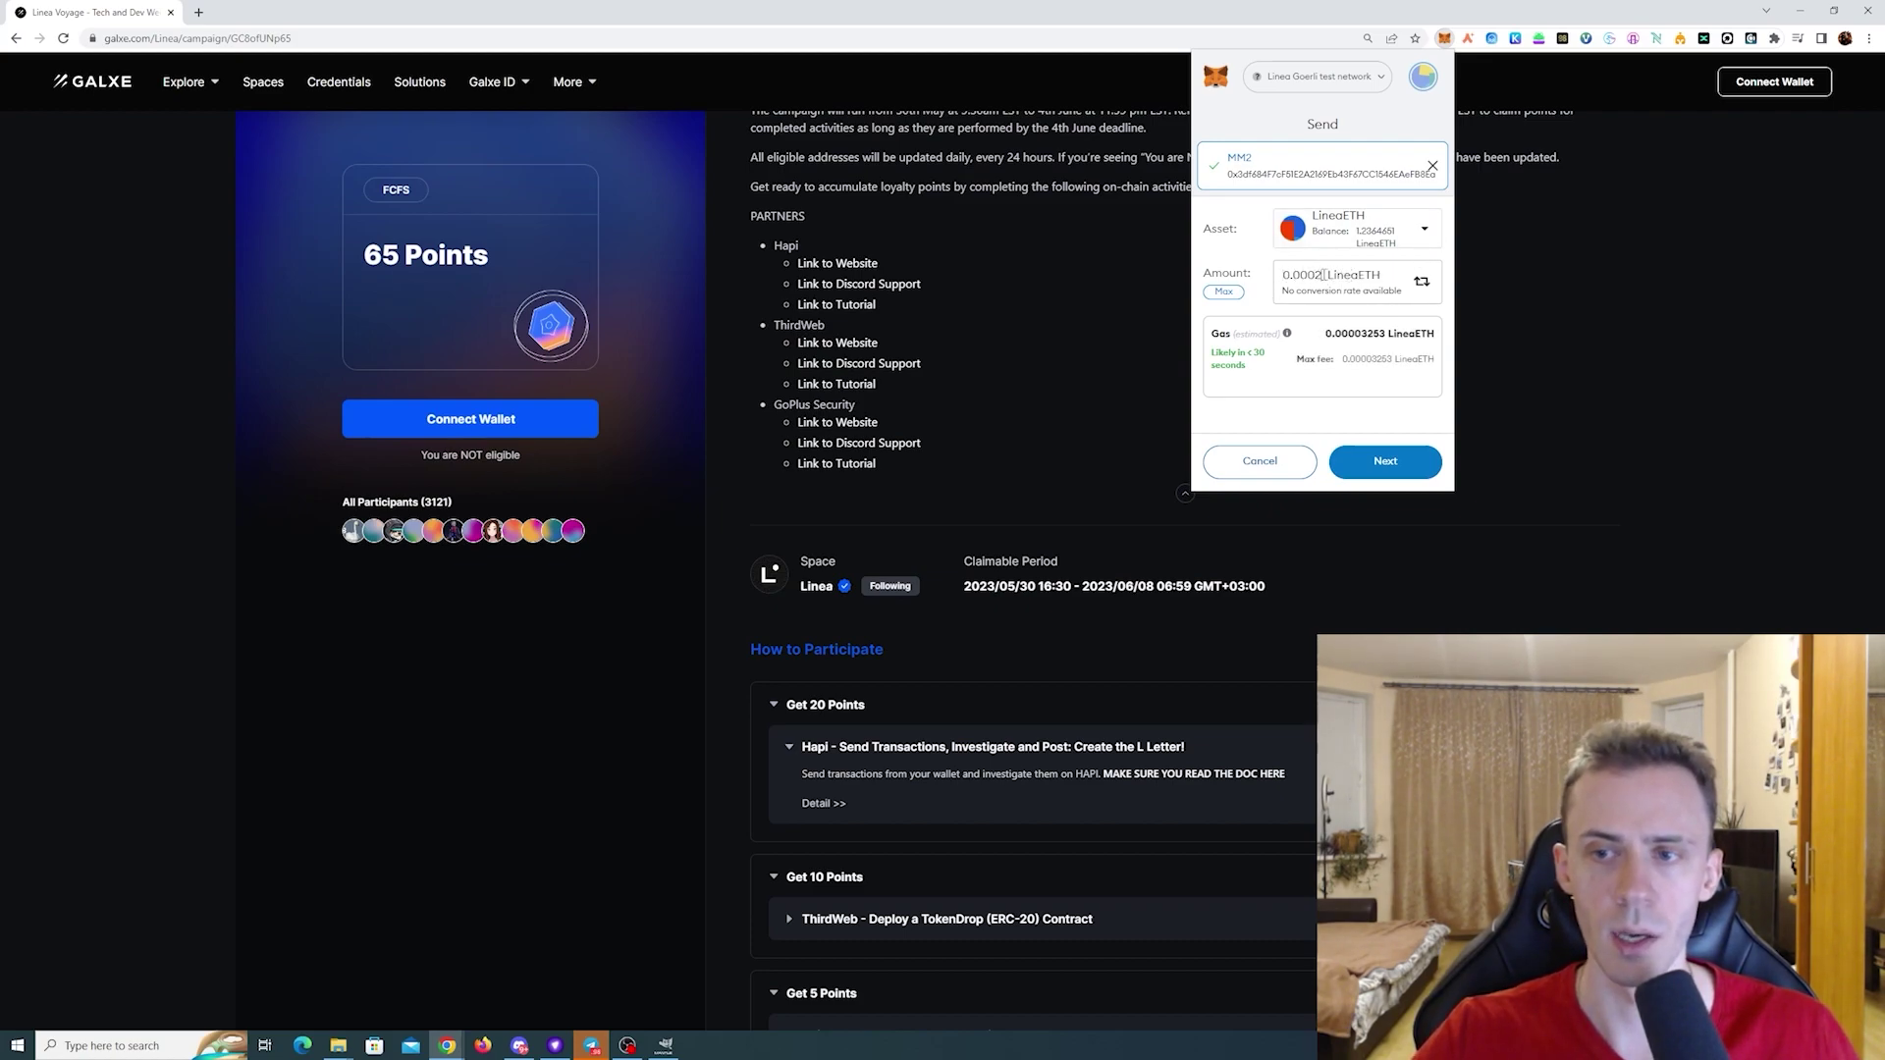
{"action": "left_click", "coordinate": [1392, 466]}
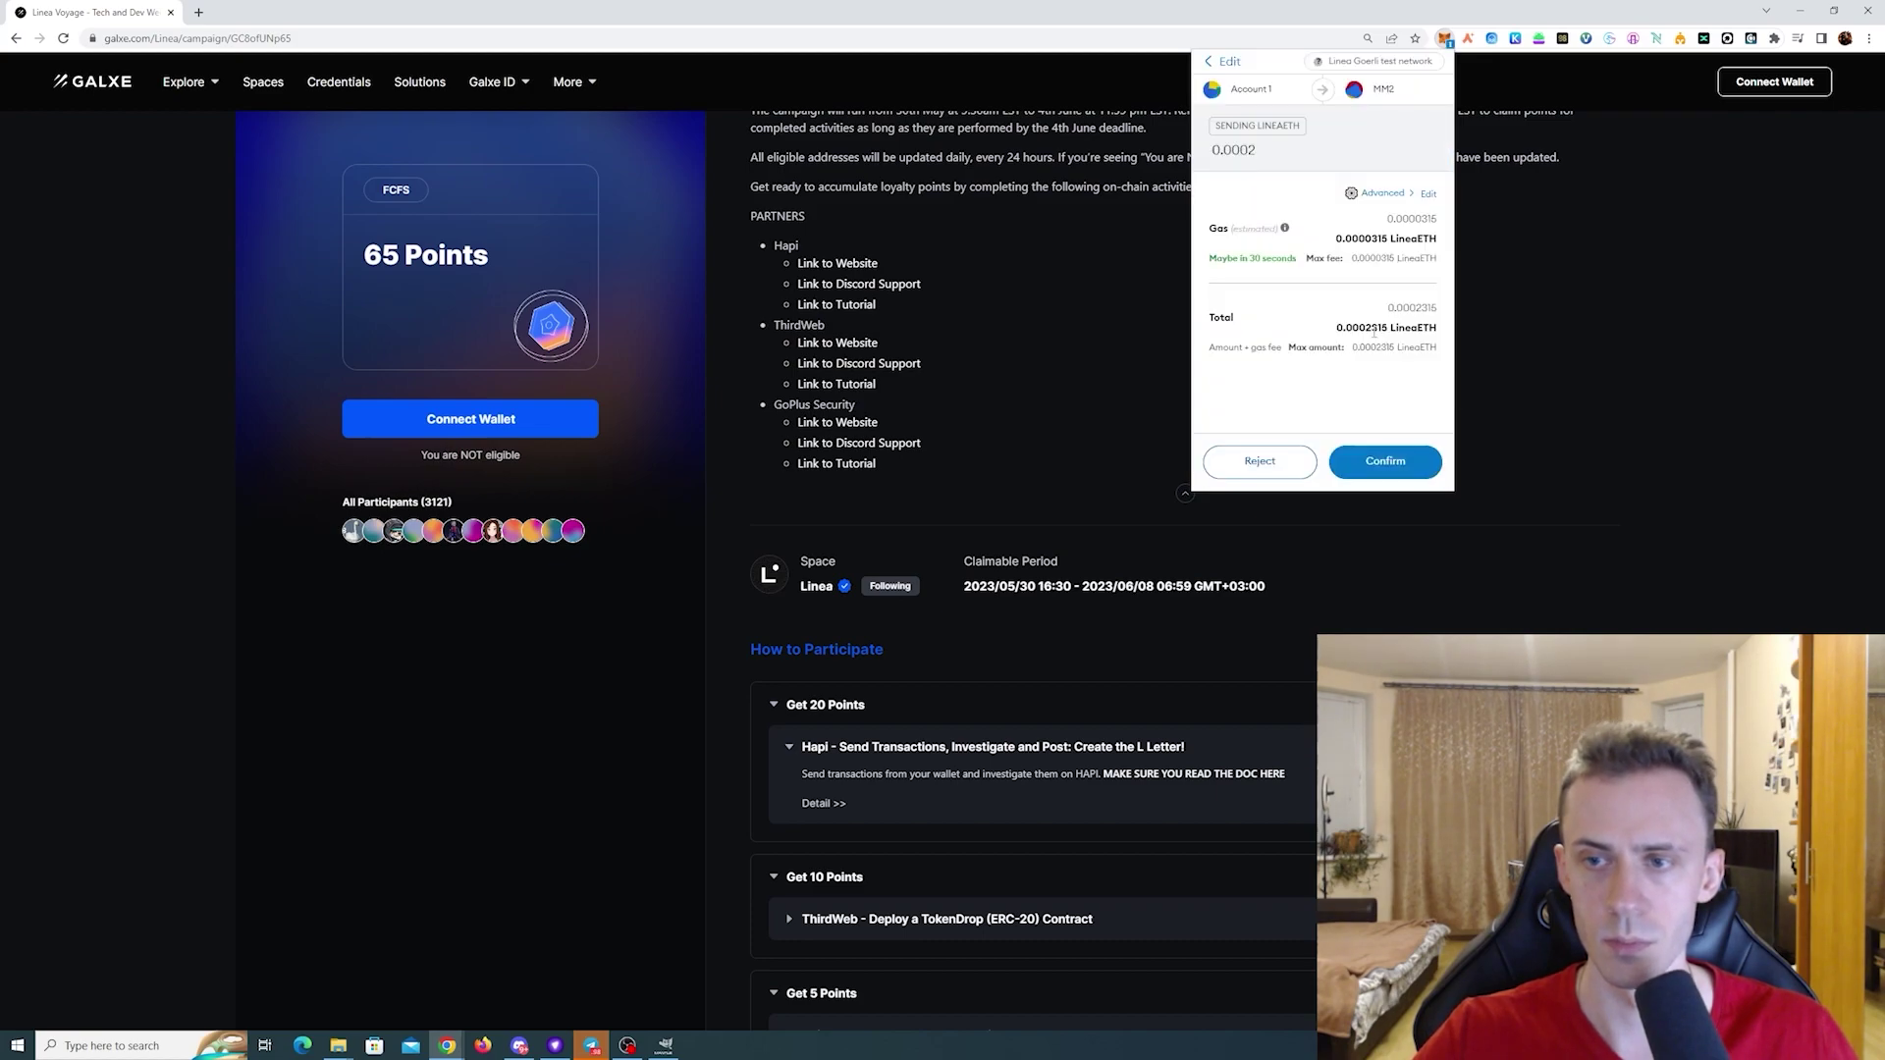
{"action": "left_click", "coordinate": [1428, 193]}
{"action": "left_click", "coordinate": [1267, 285]}
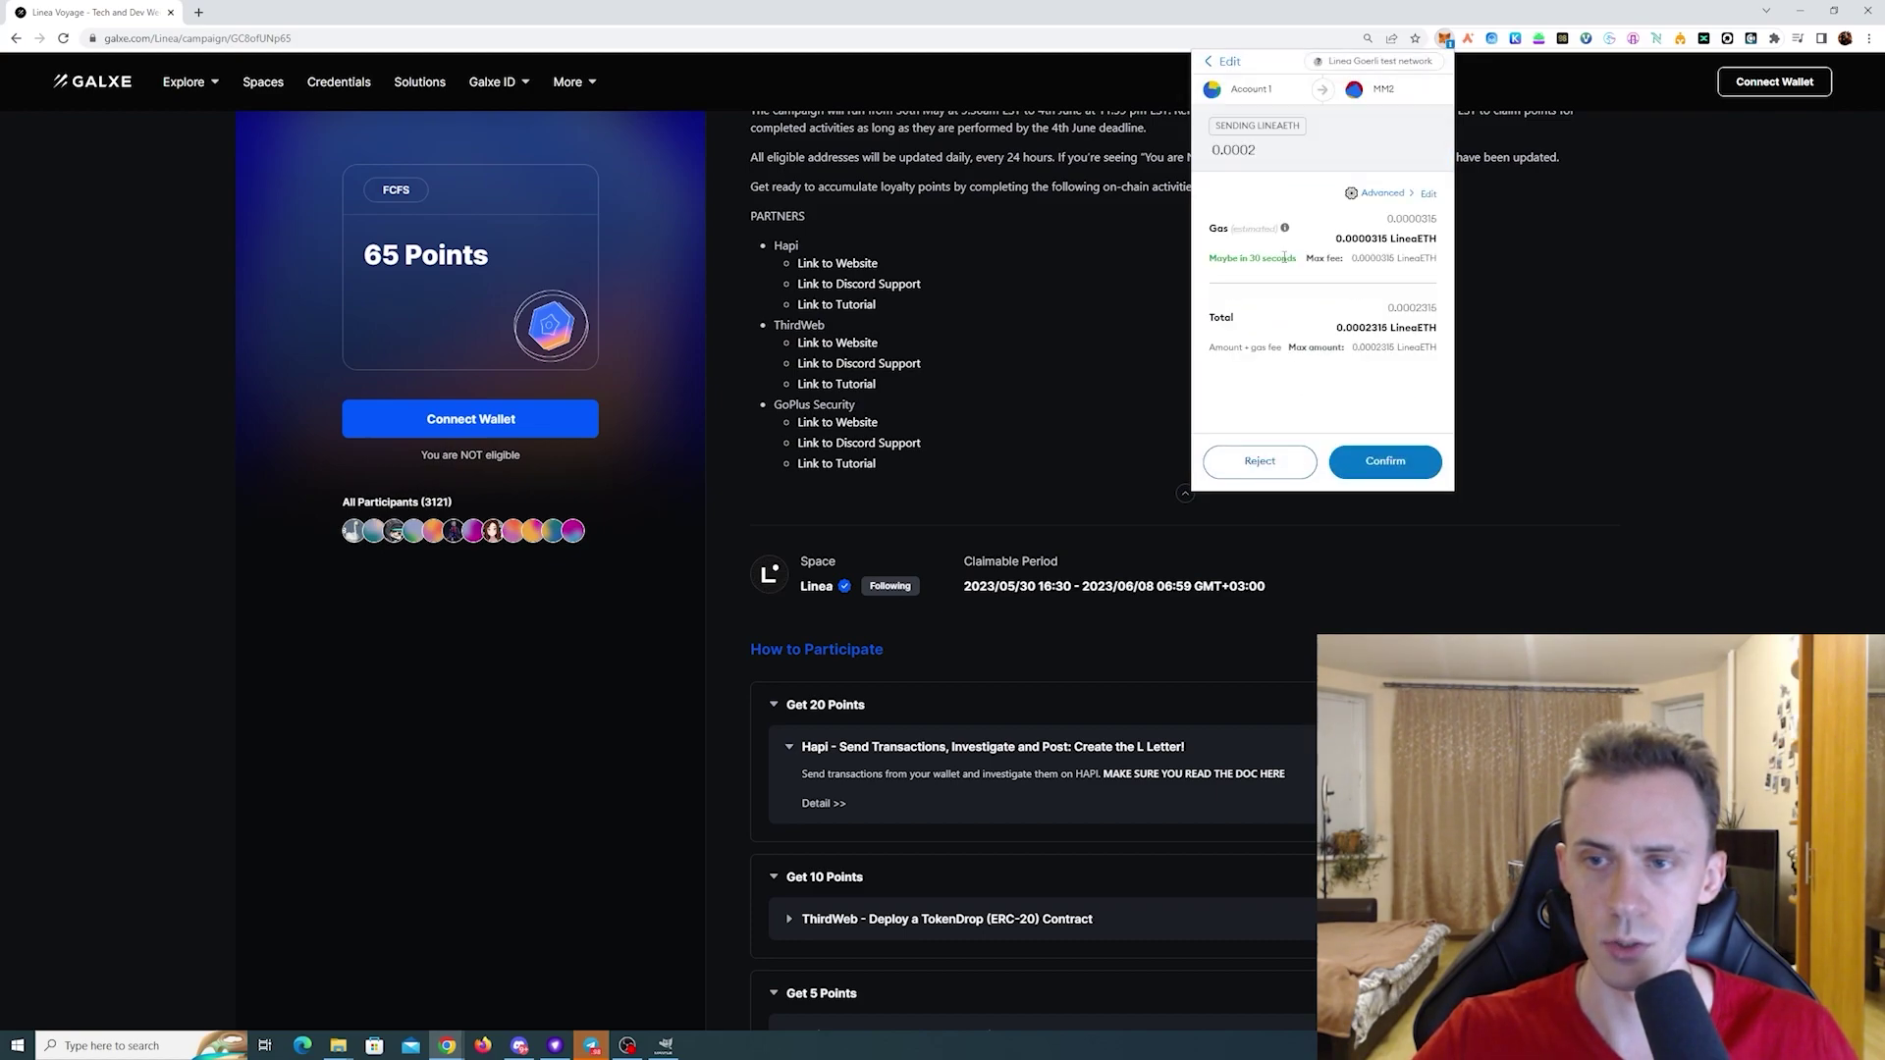
{"action": "left_click", "coordinate": [1393, 459]}
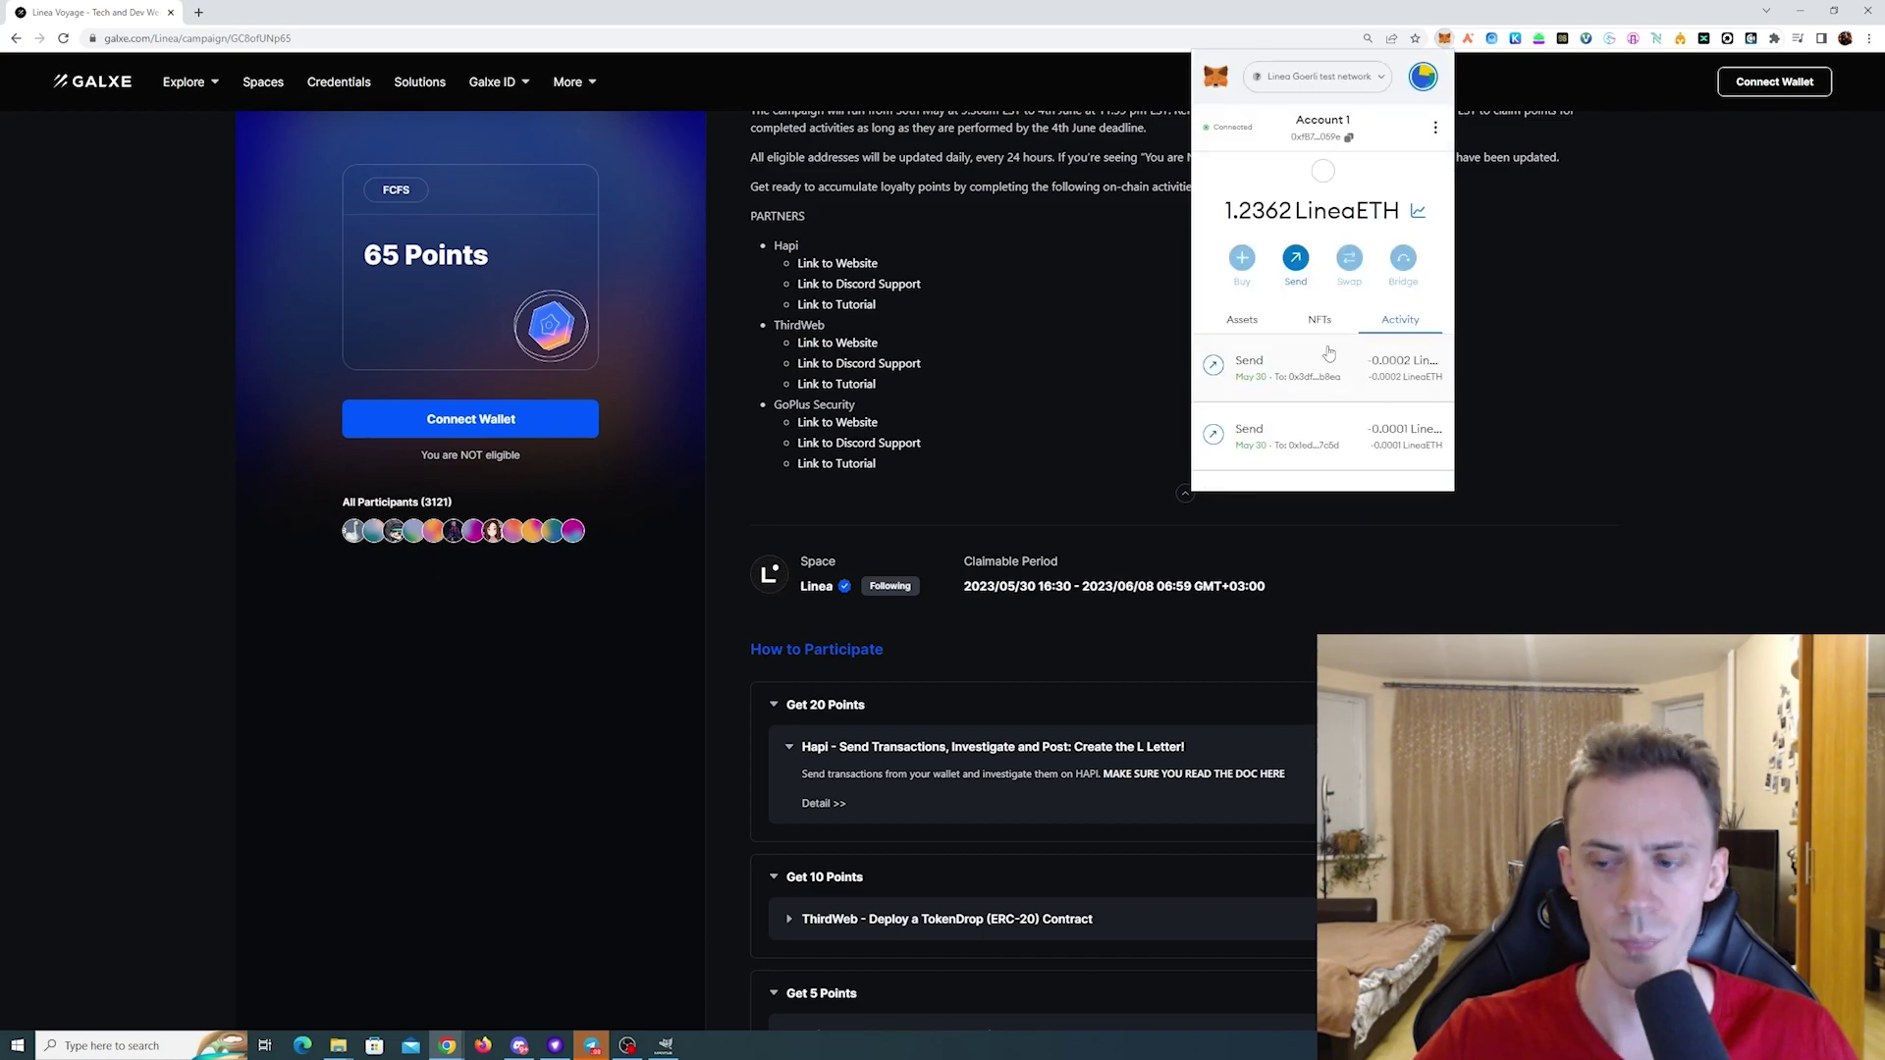
- Switch to the MM3 account, connect it to Galxe and copy its address
{"action": "left_click", "coordinate": [1423, 77]}
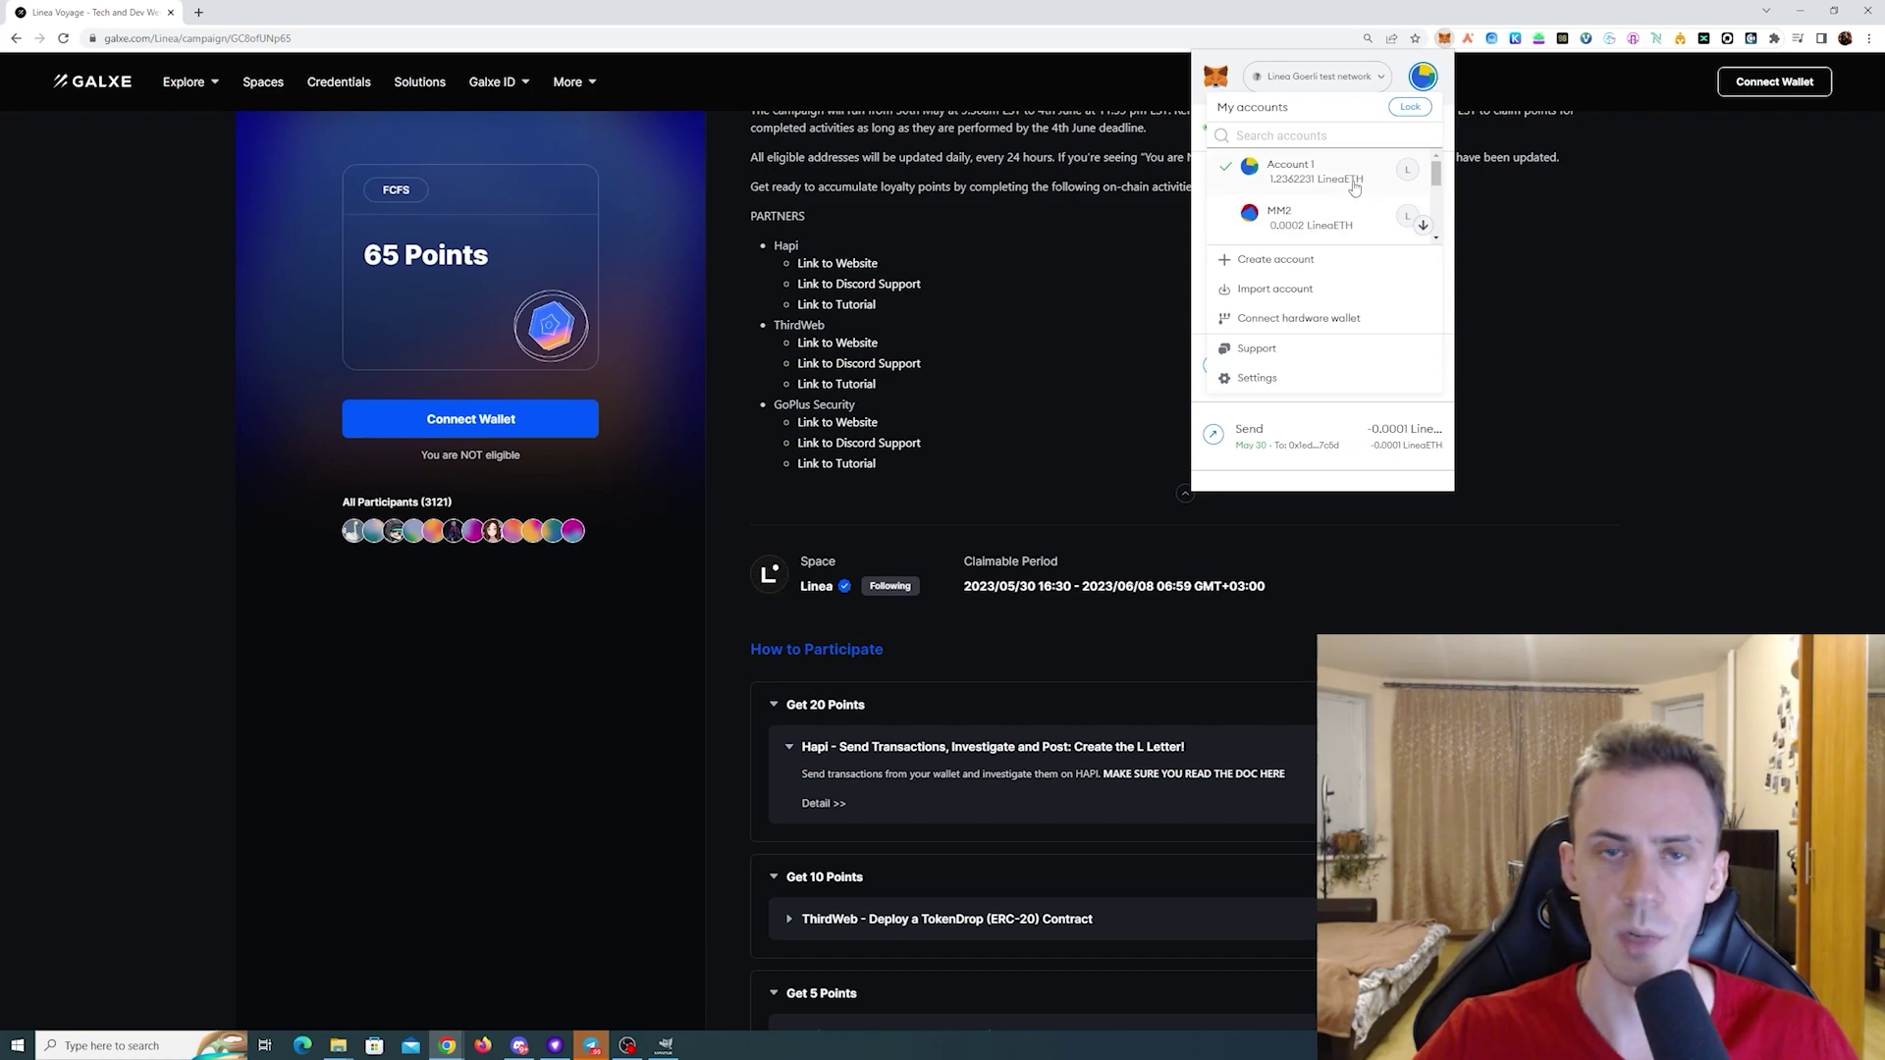
{"action": "scroll", "coordinate": [1356, 186], "scroll_direction": "down", "scroll_amount": 1}
{"action": "left_click", "coordinate": [1316, 193]}
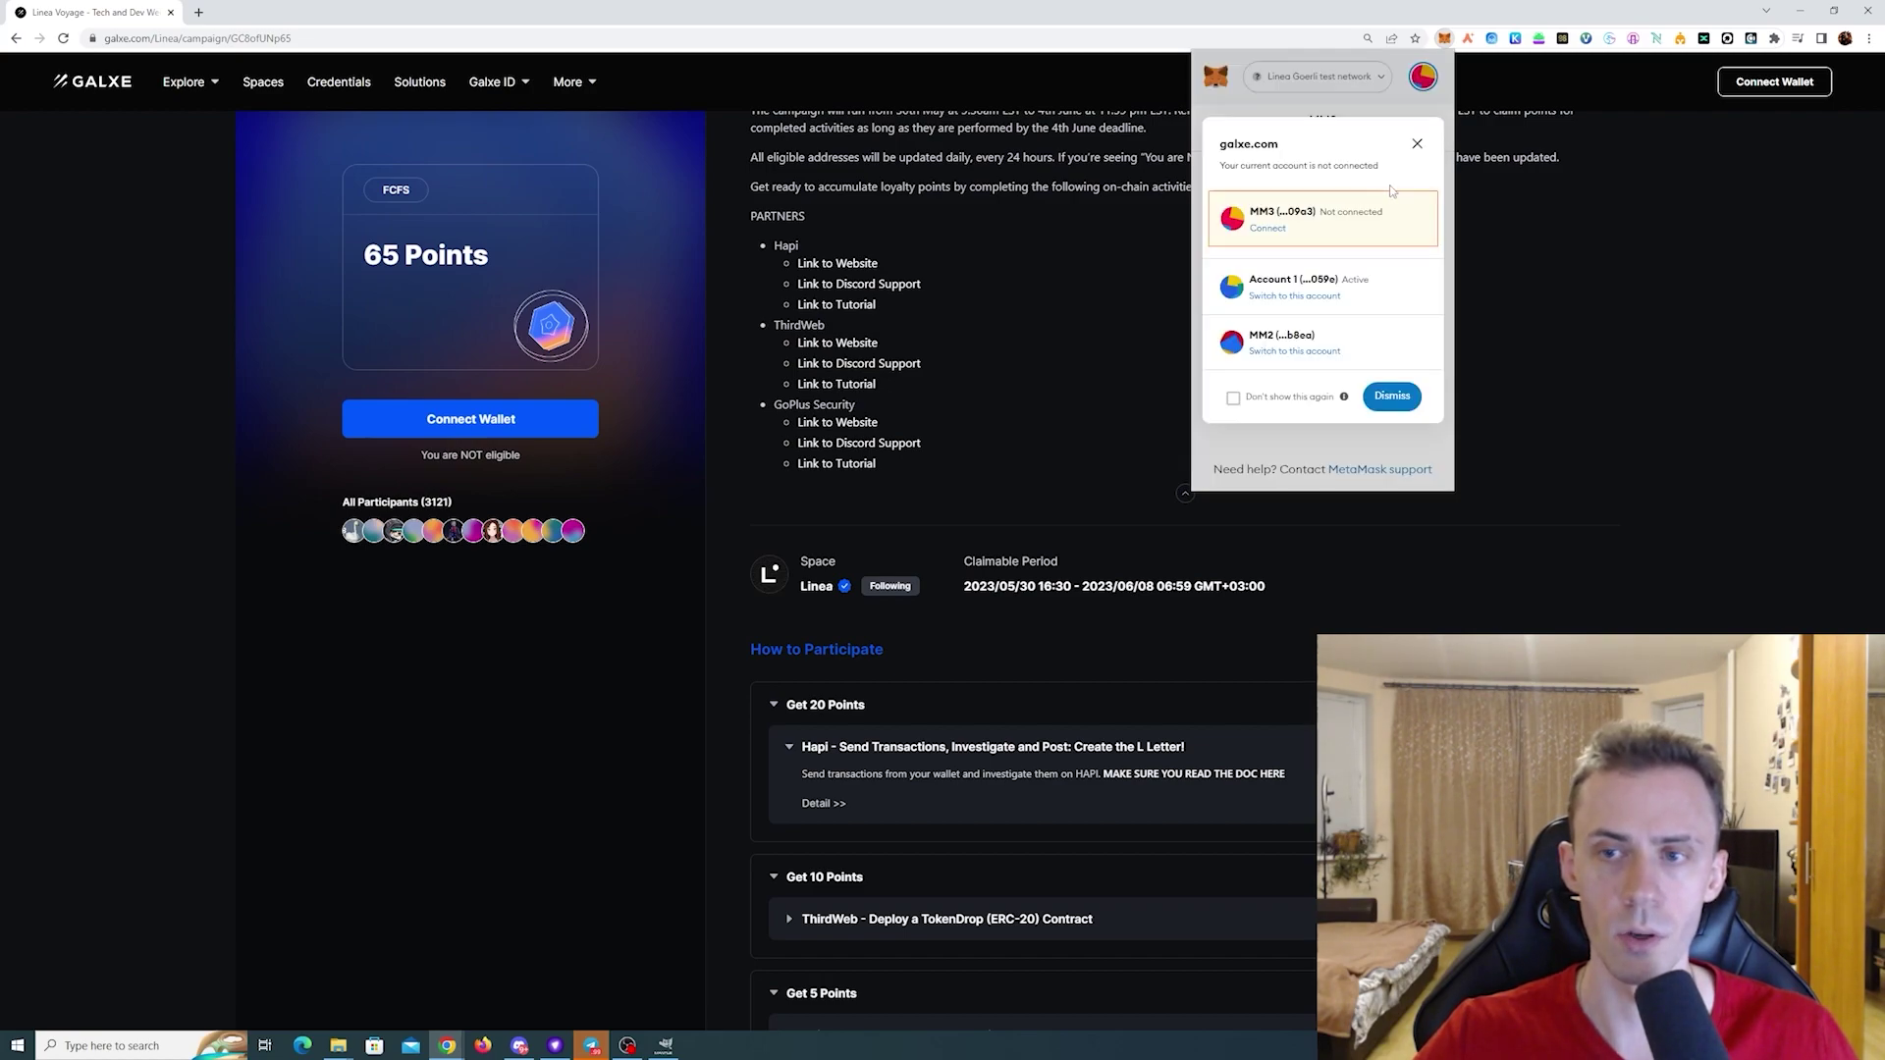
{"action": "left_click", "coordinate": [1280, 231]}
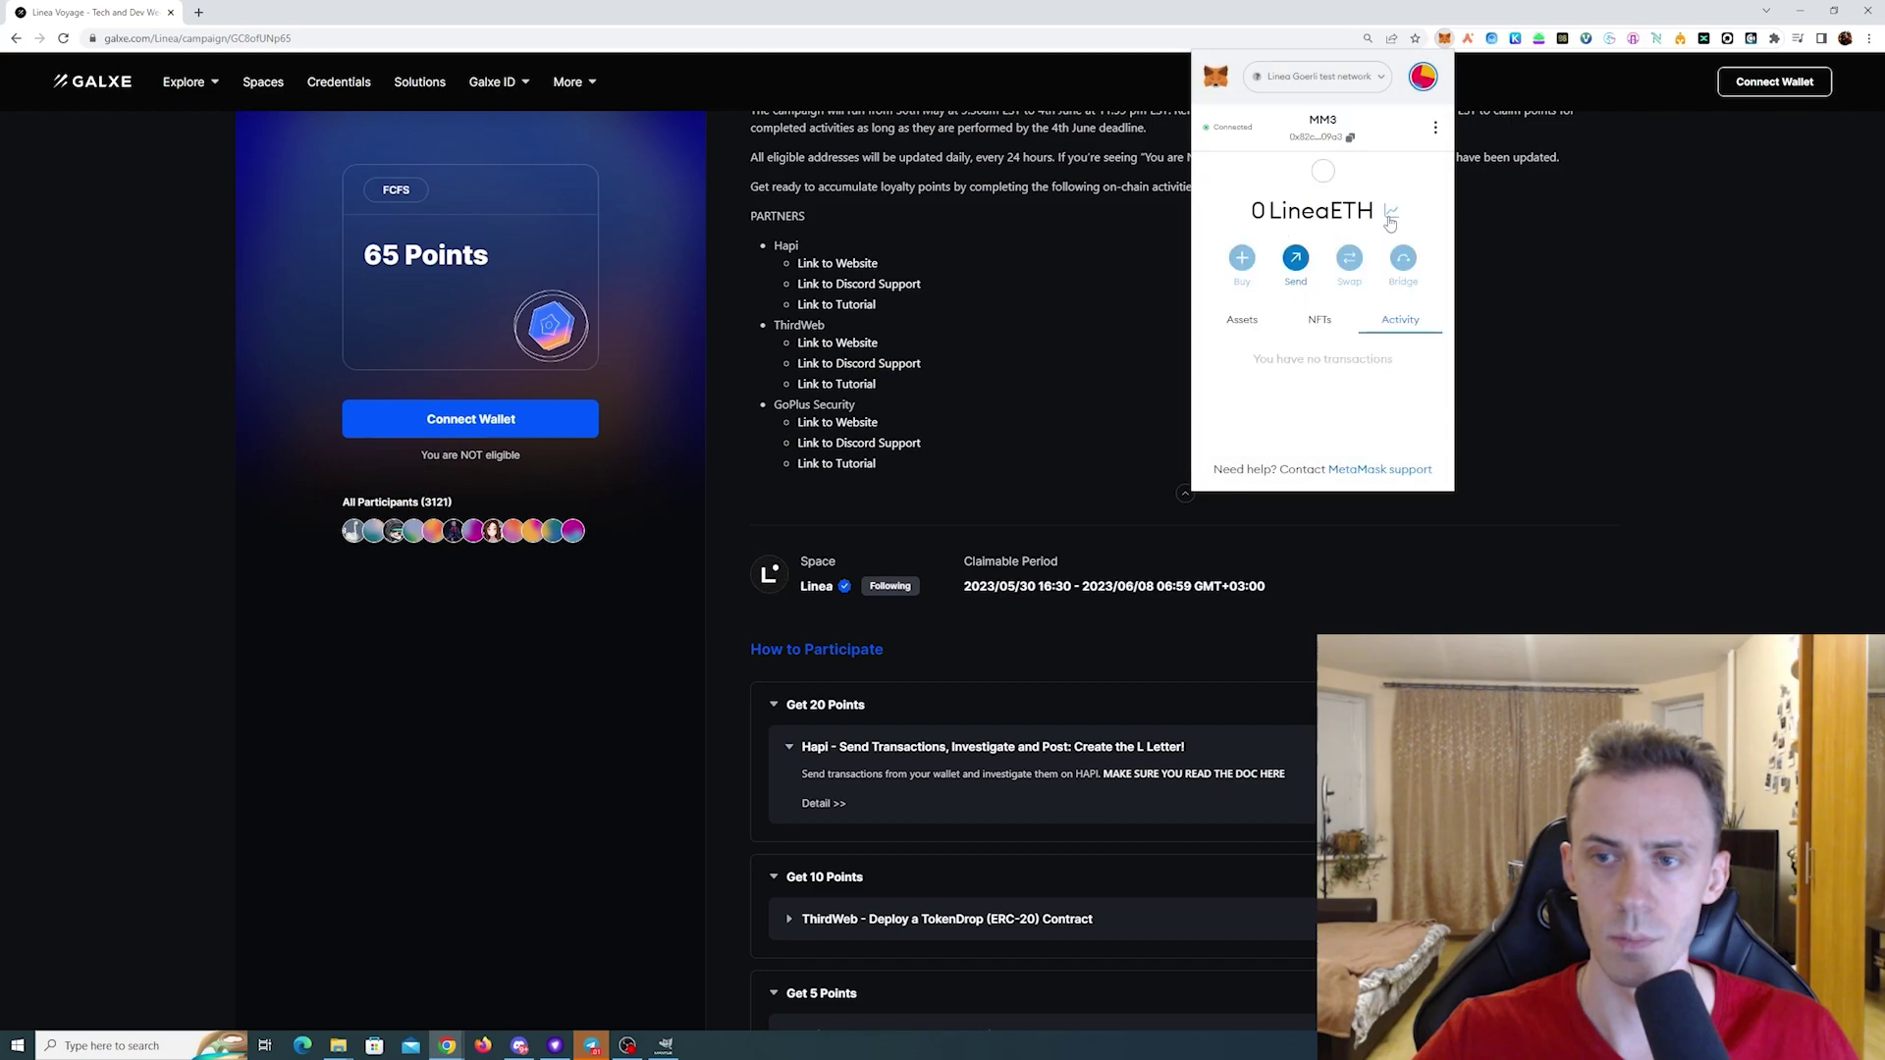
{"action": "left_click", "coordinate": [1349, 138]}
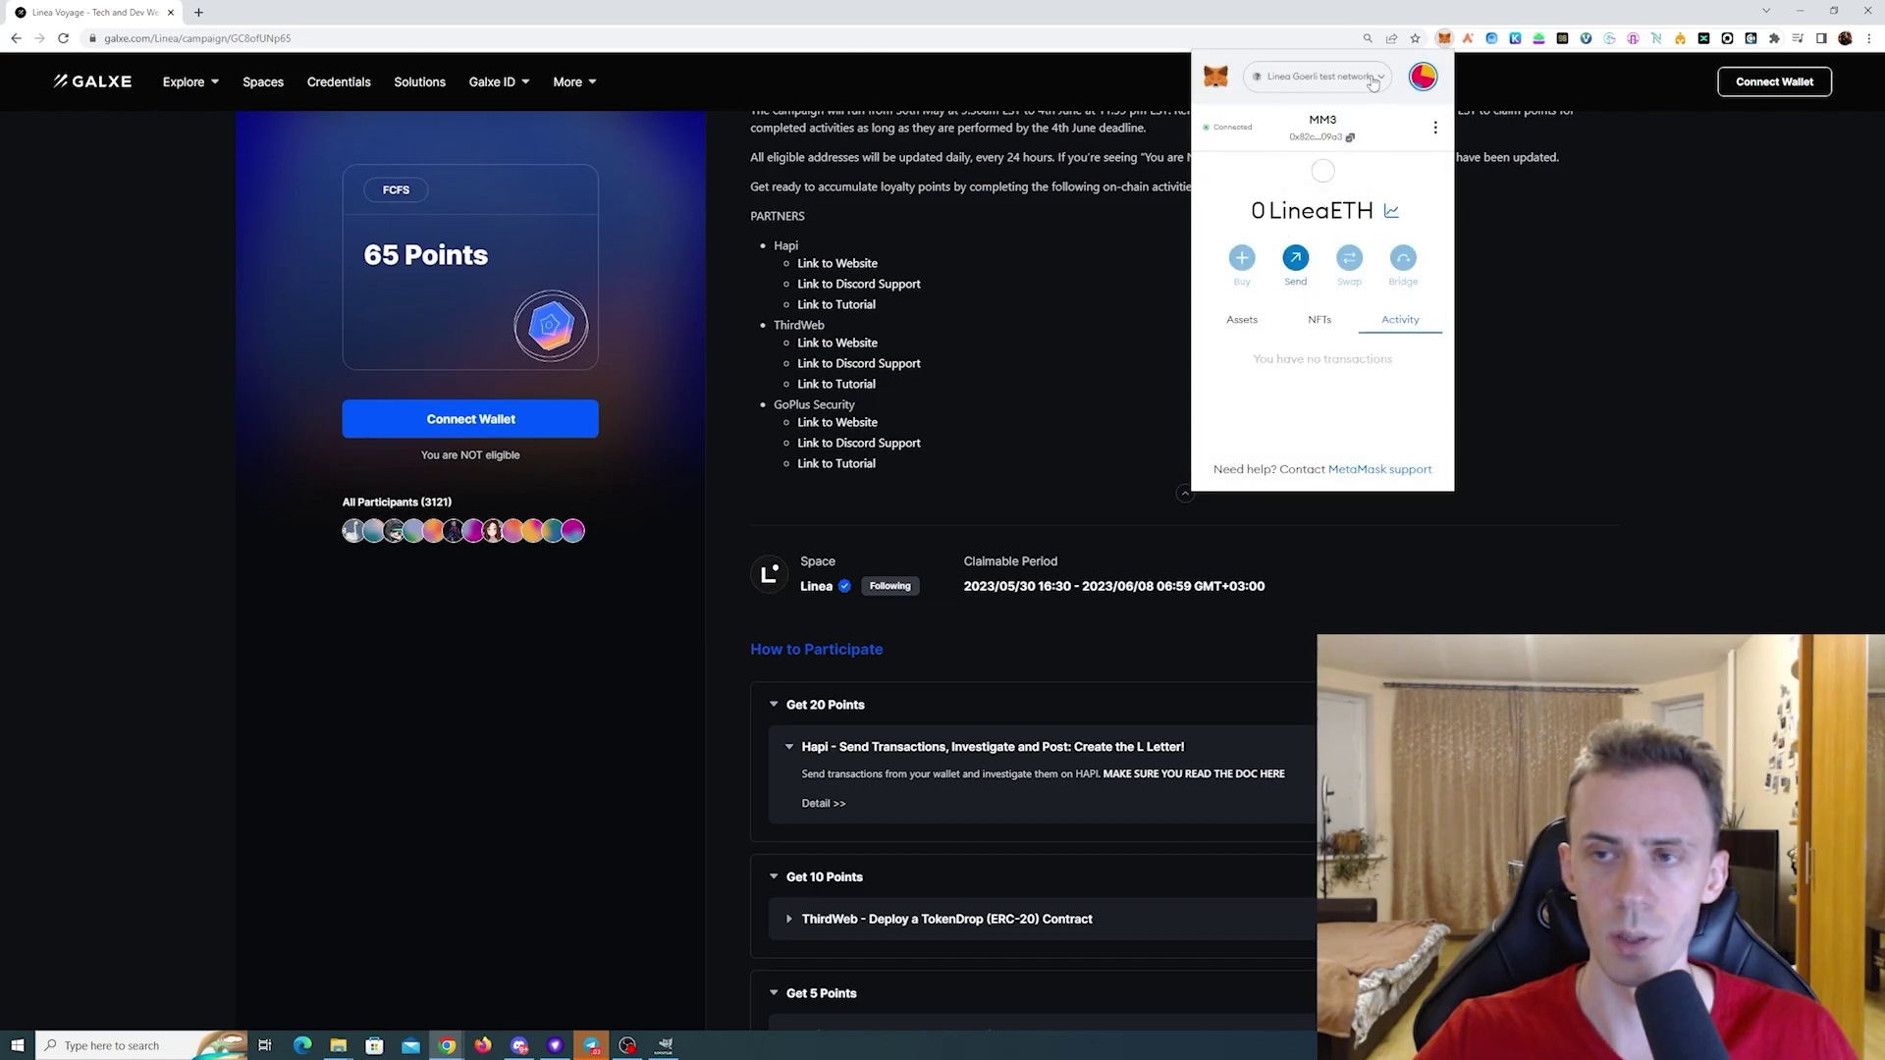
- From Account 1, send 0.0003 LineaETH to MM3 with the Aggressive gas fee
{"action": "left_click", "coordinate": [1423, 82]}
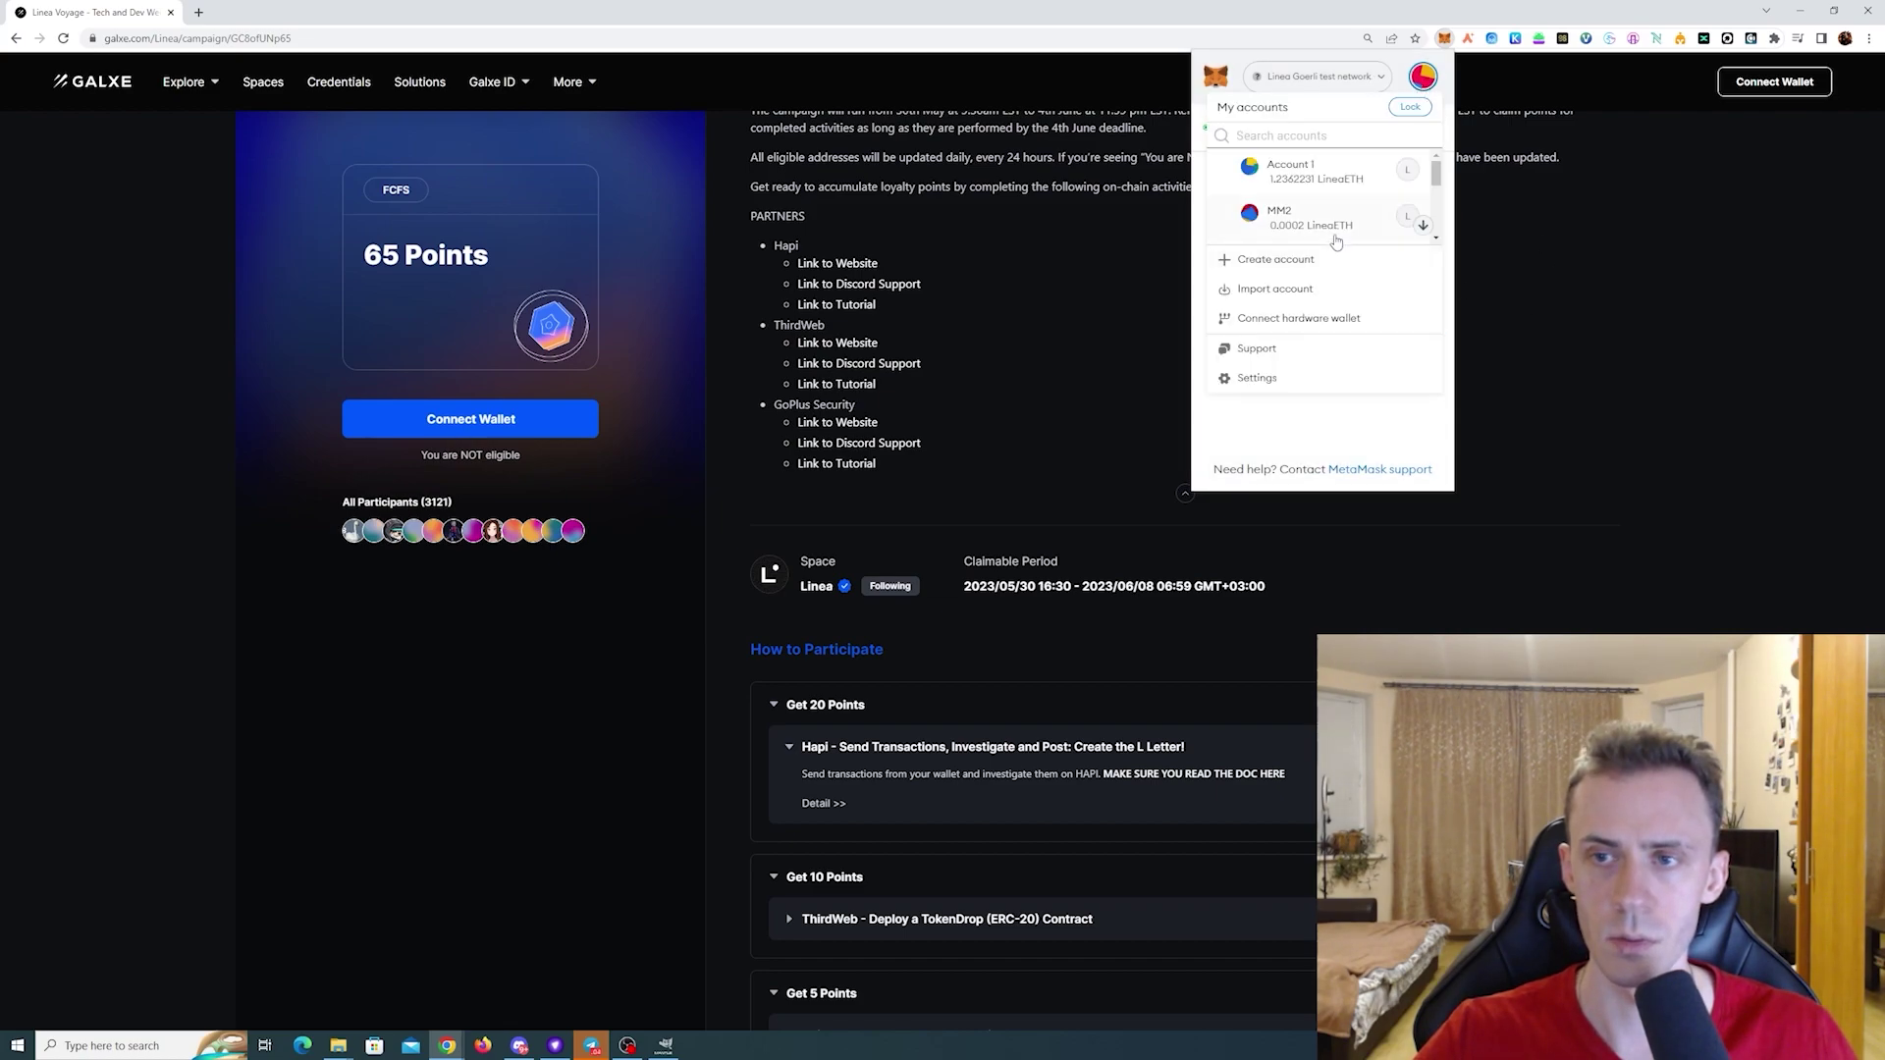
{"action": "left_click", "coordinate": [1318, 180]}
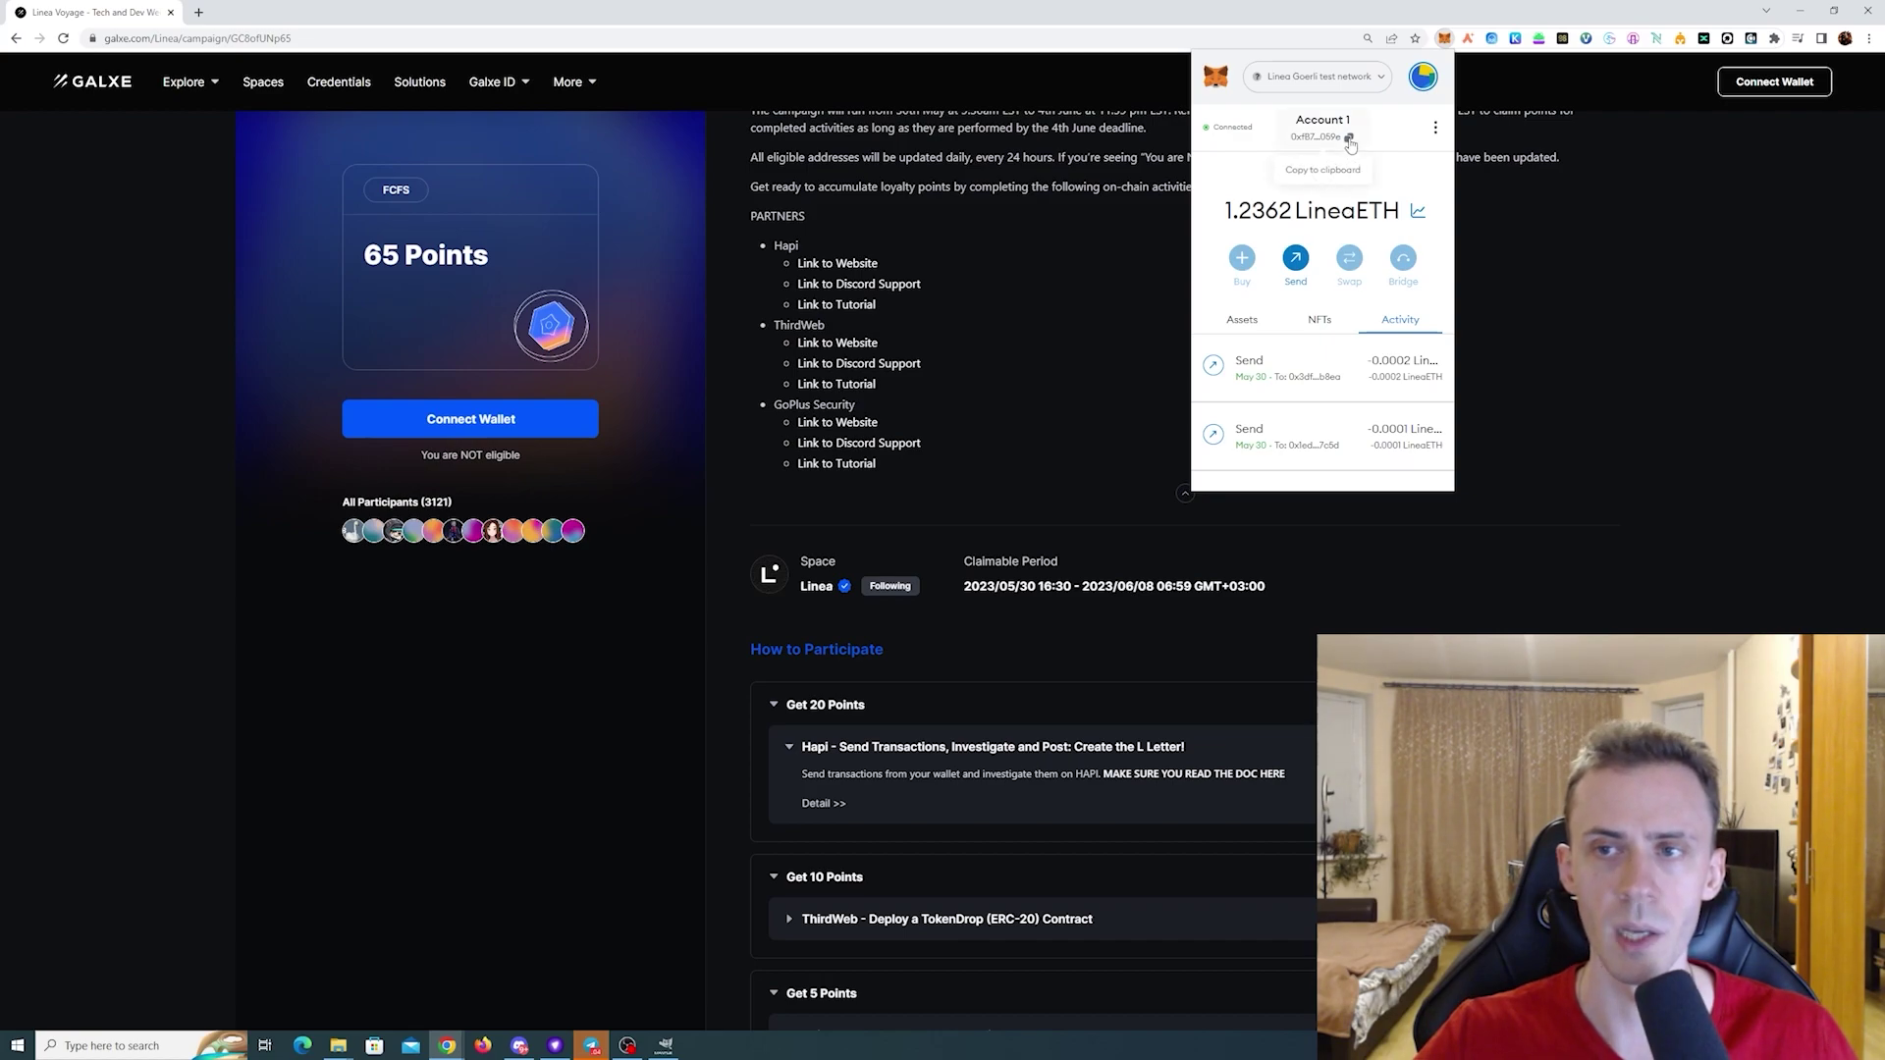
{"action": "left_click", "coordinate": [1297, 260]}
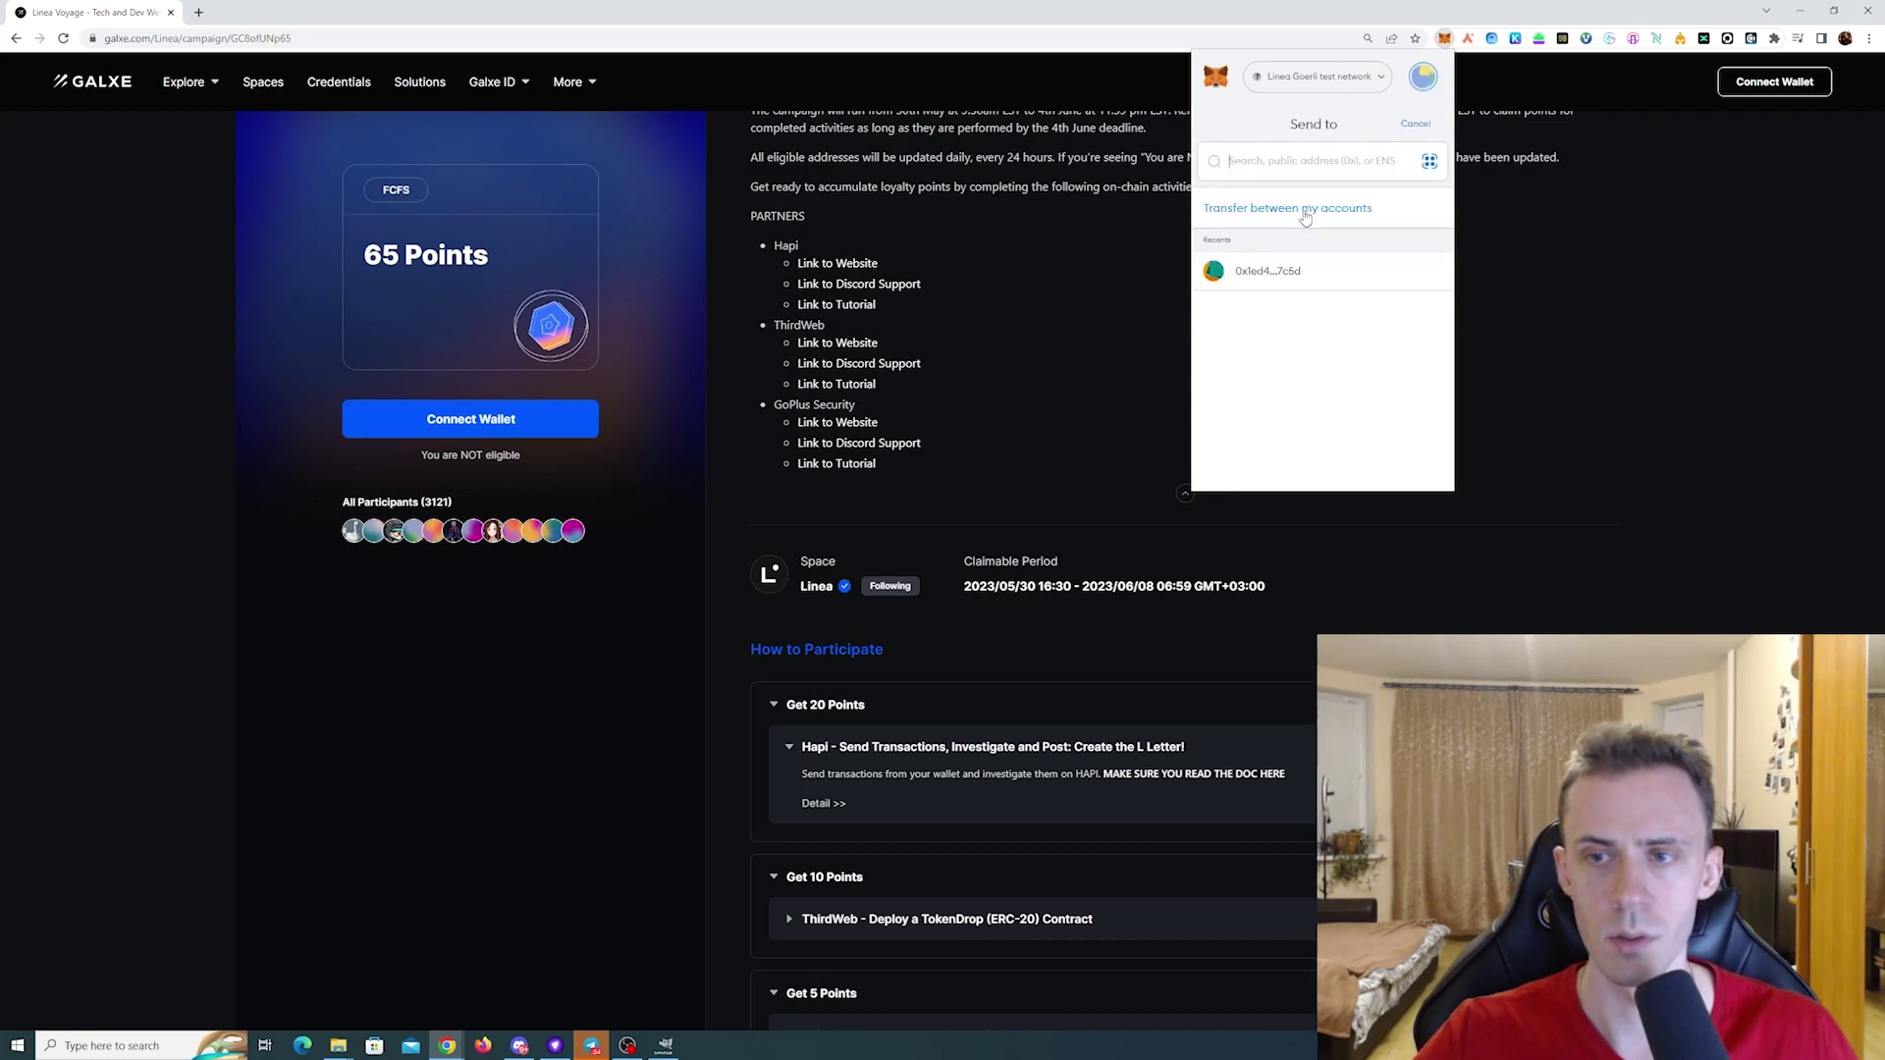
{"action": "key", "text": "ctrl+v"}
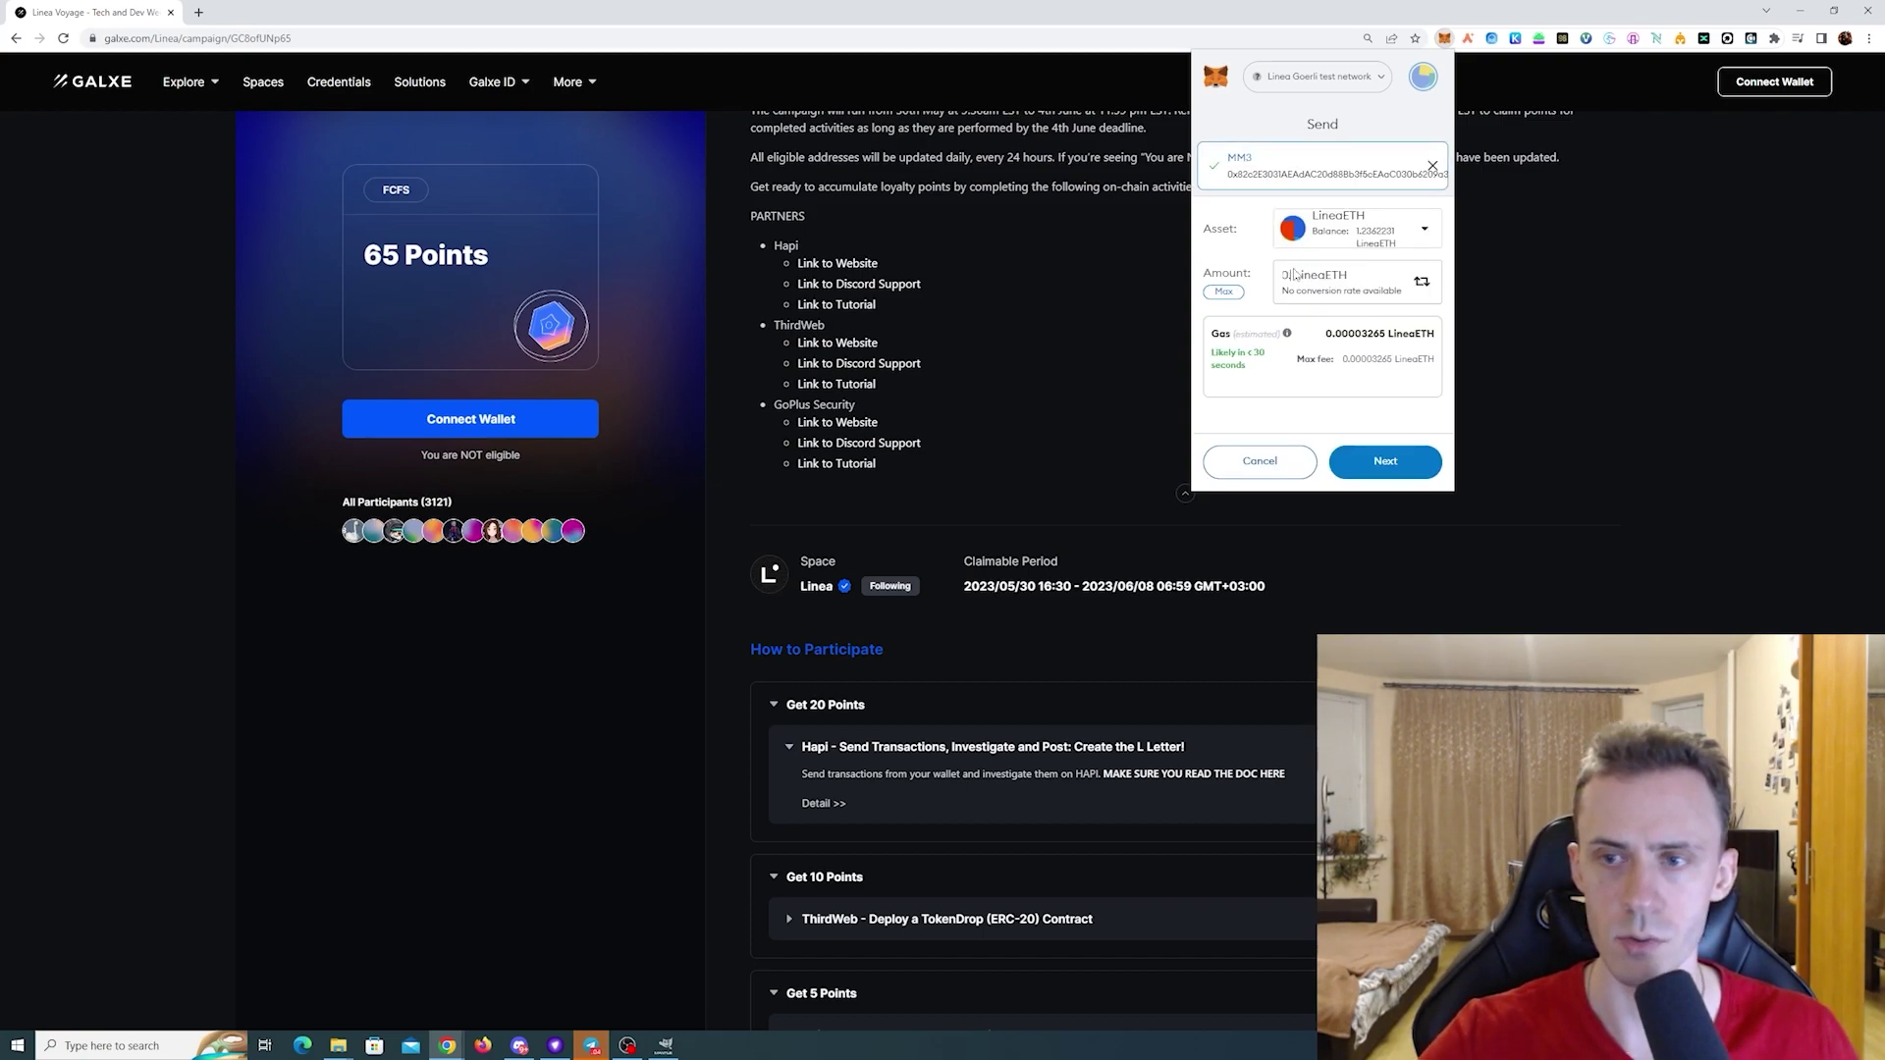
{"action": "type", "text": ".0003"}
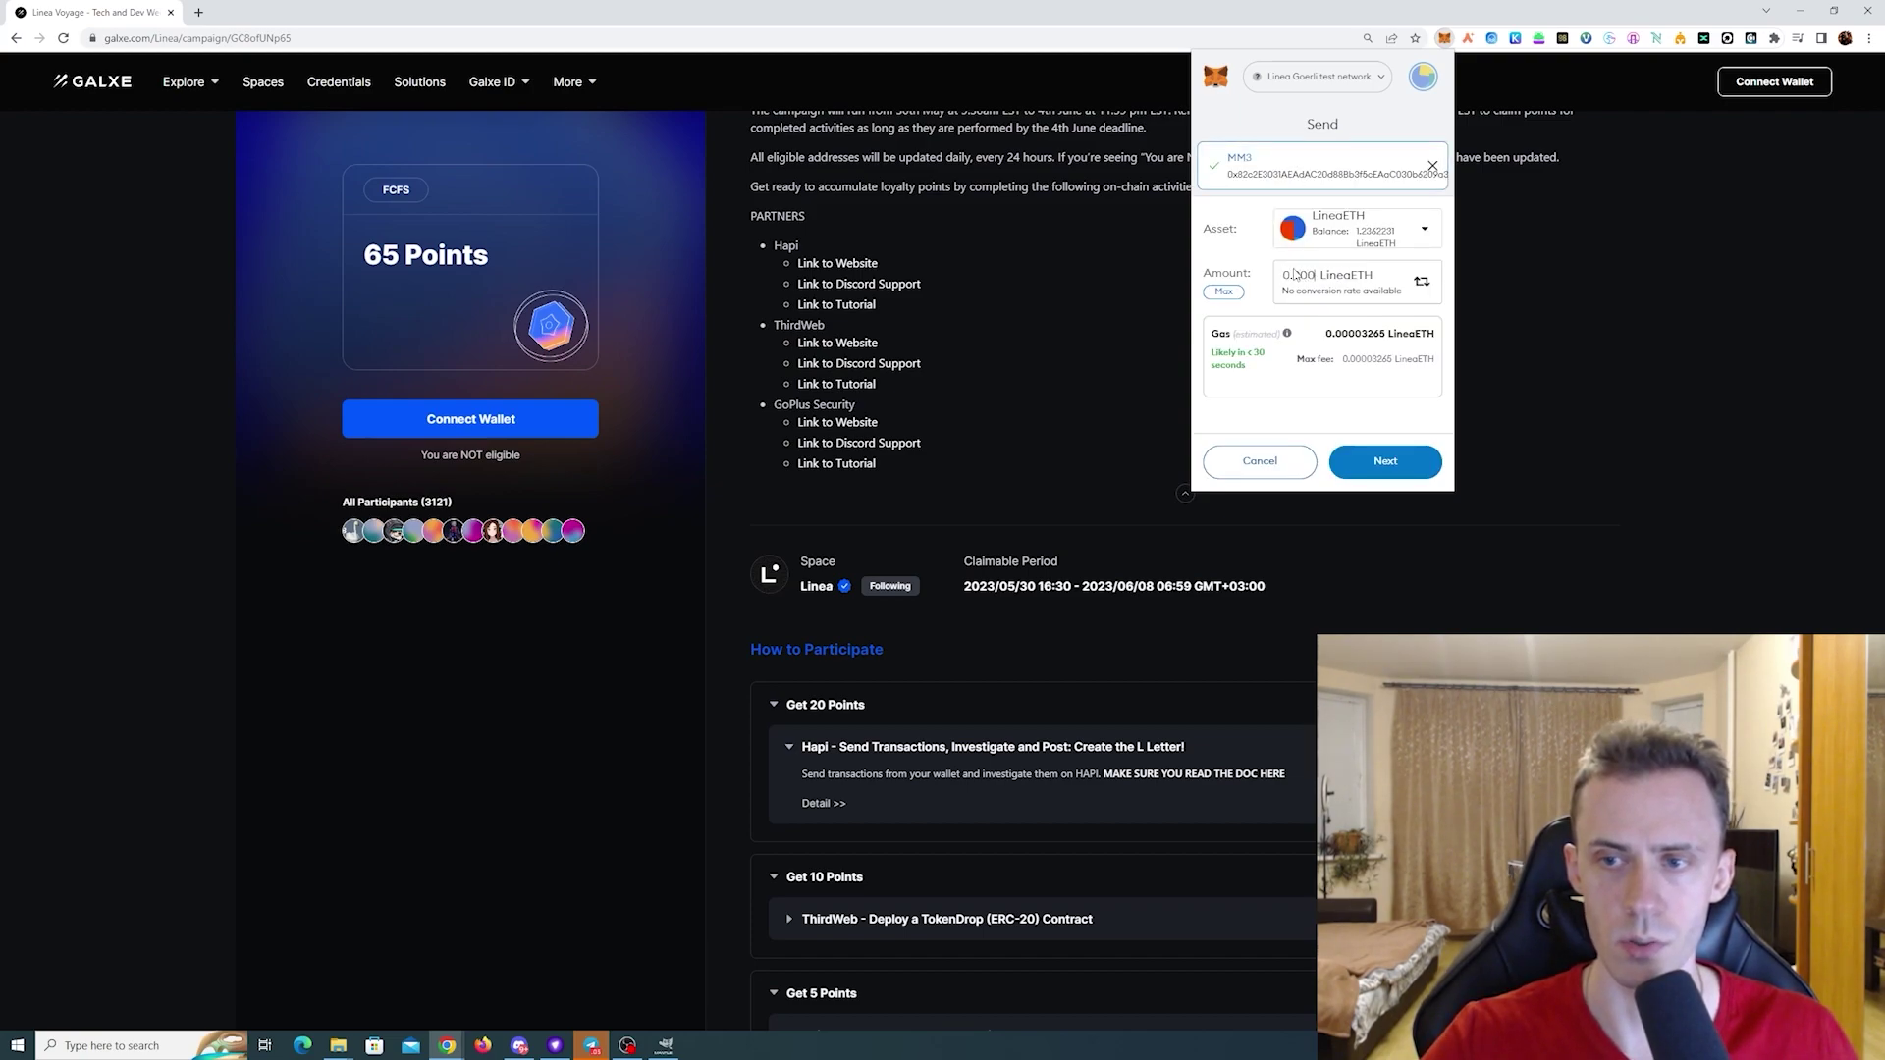
{"action": "mouse_move", "coordinate": [1287, 334]}
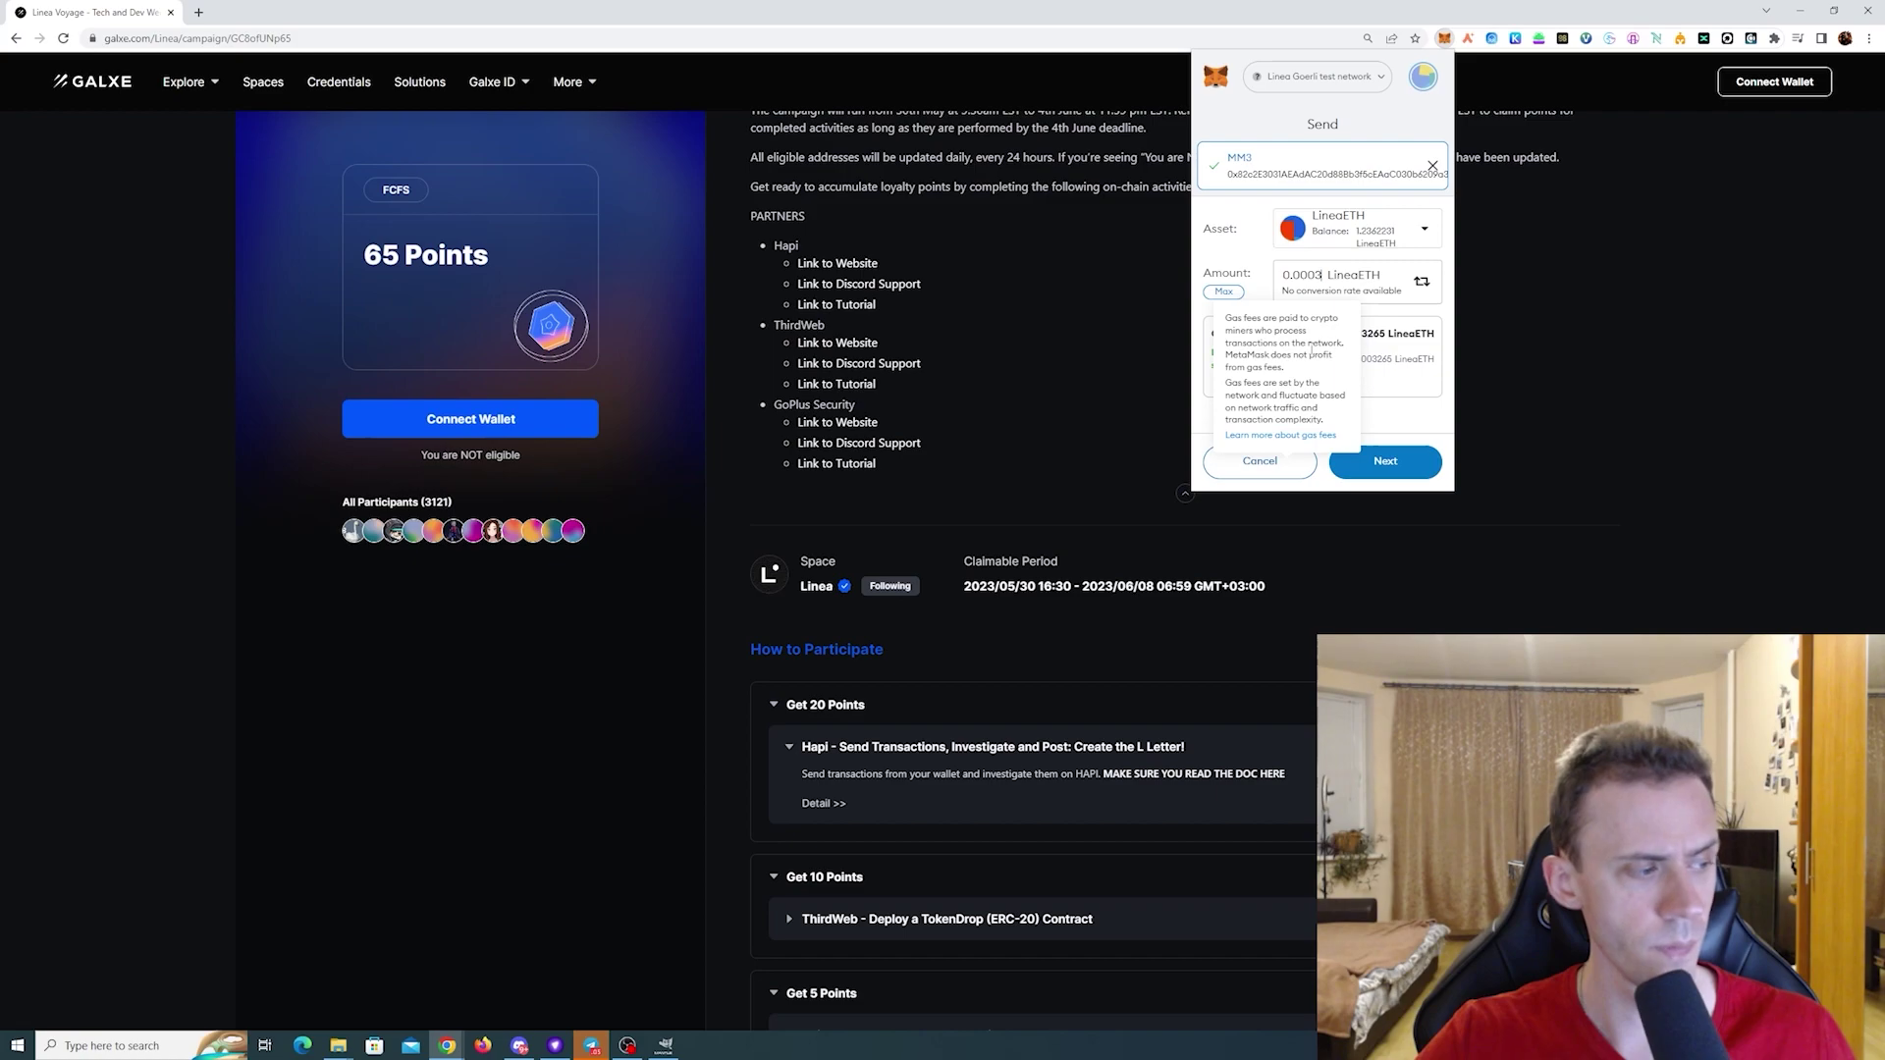
{"action": "left_click", "coordinate": [1399, 462]}
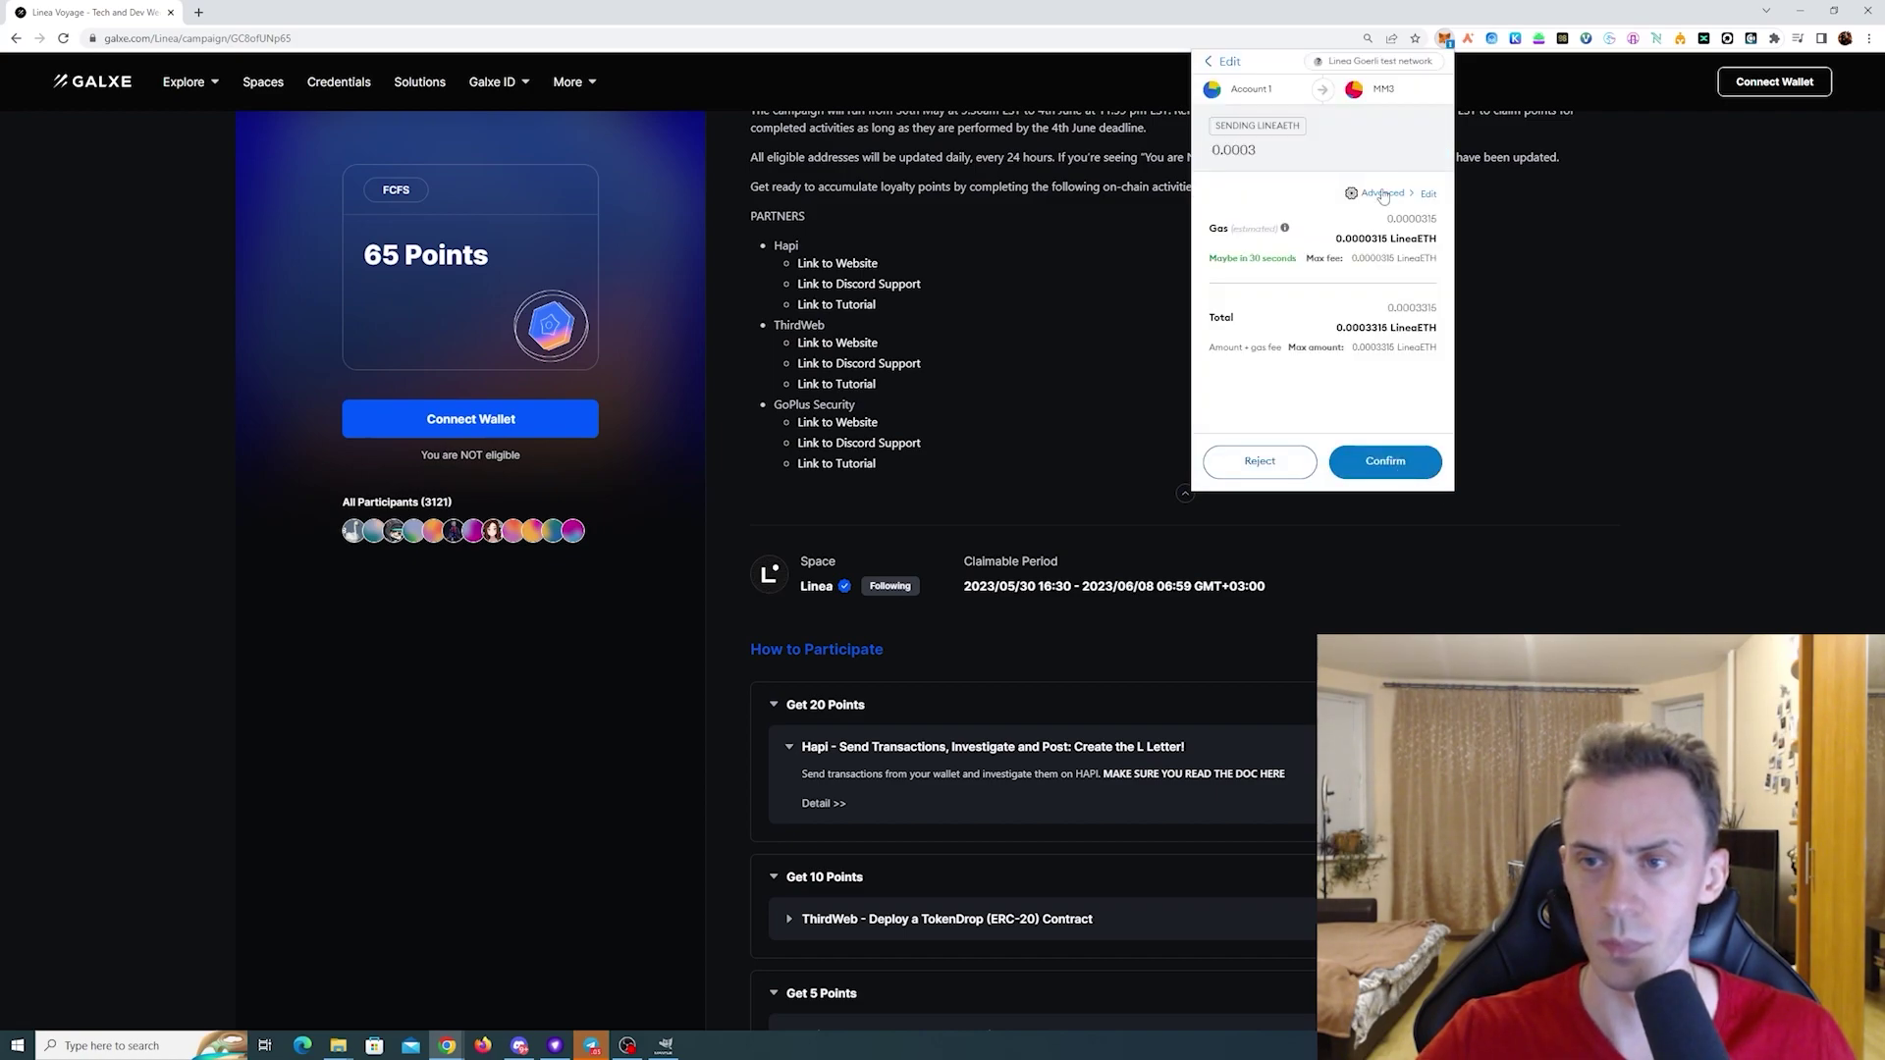
{"action": "left_click", "coordinate": [1384, 194]}
{"action": "left_click", "coordinate": [1276, 231]}
{"action": "left_click", "coordinate": [1412, 473]}
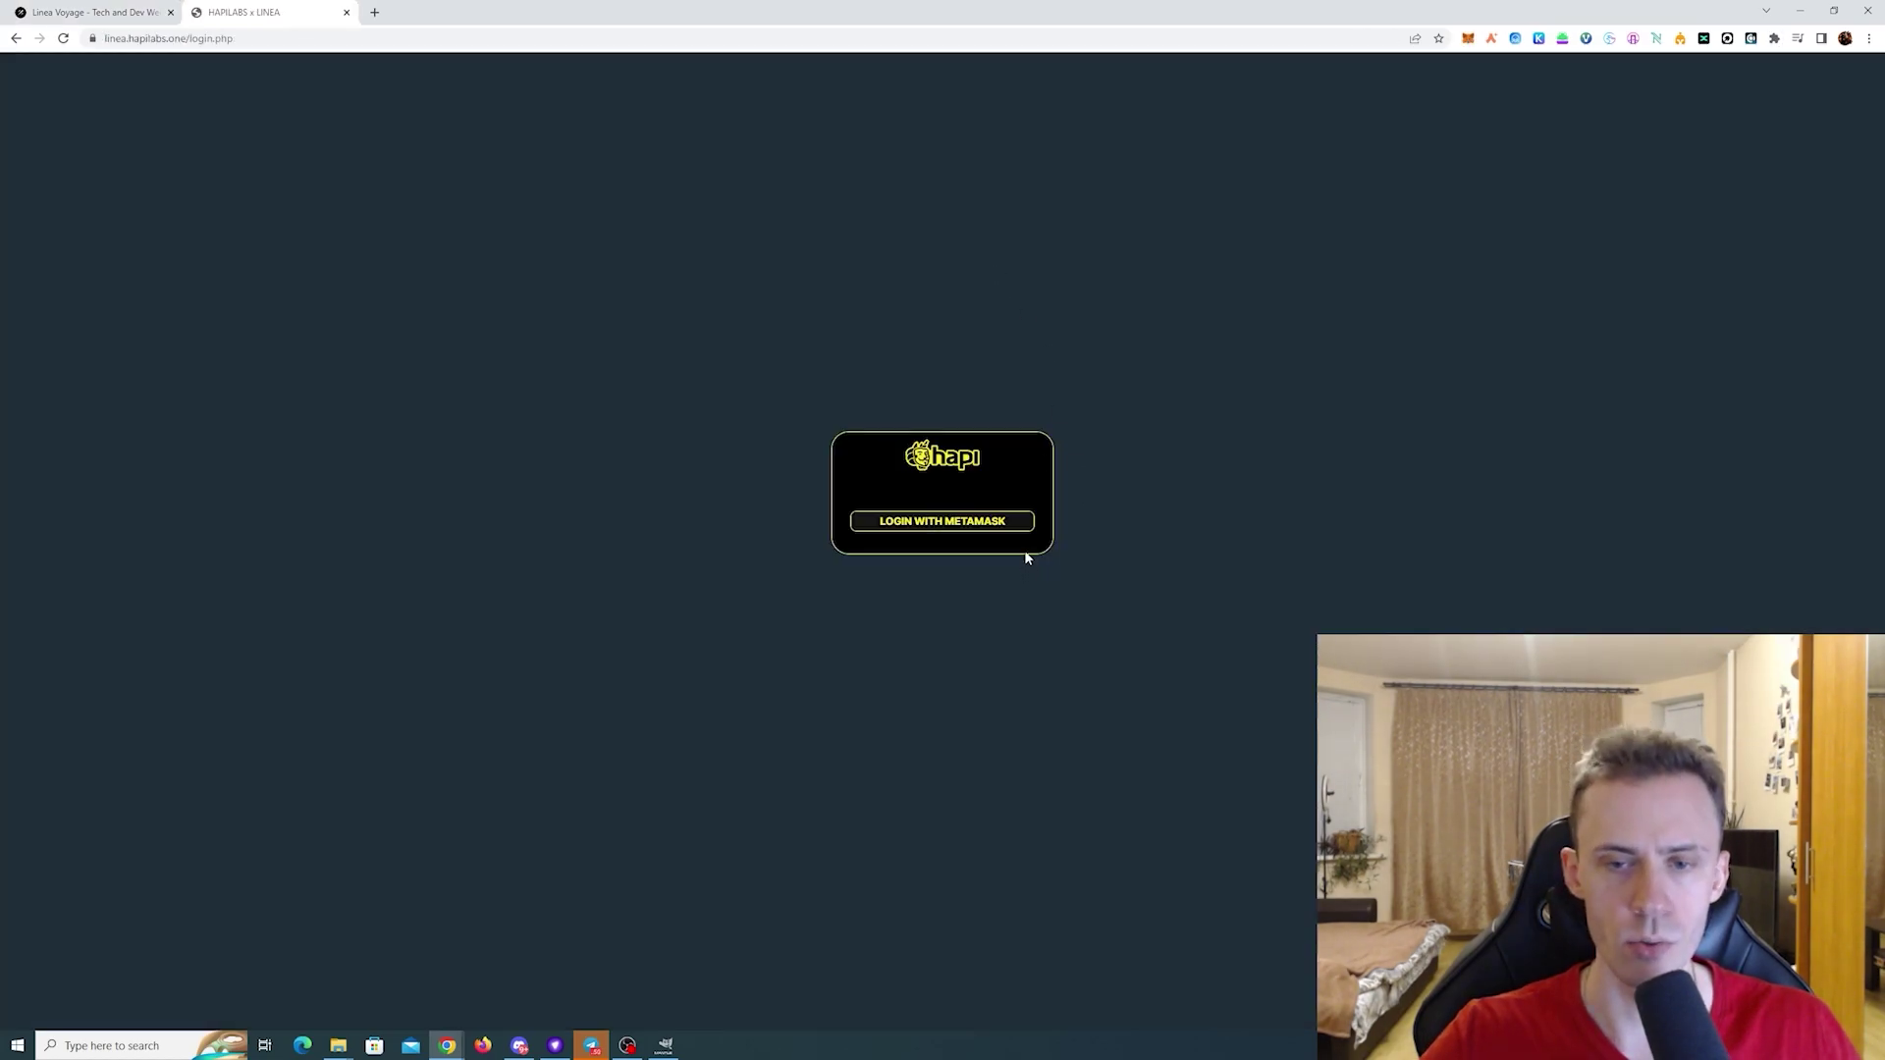
- Log in to Hapi with MetaMask and Find/Add the wallet's own address
{"action": "left_click", "coordinate": [1011, 523]}
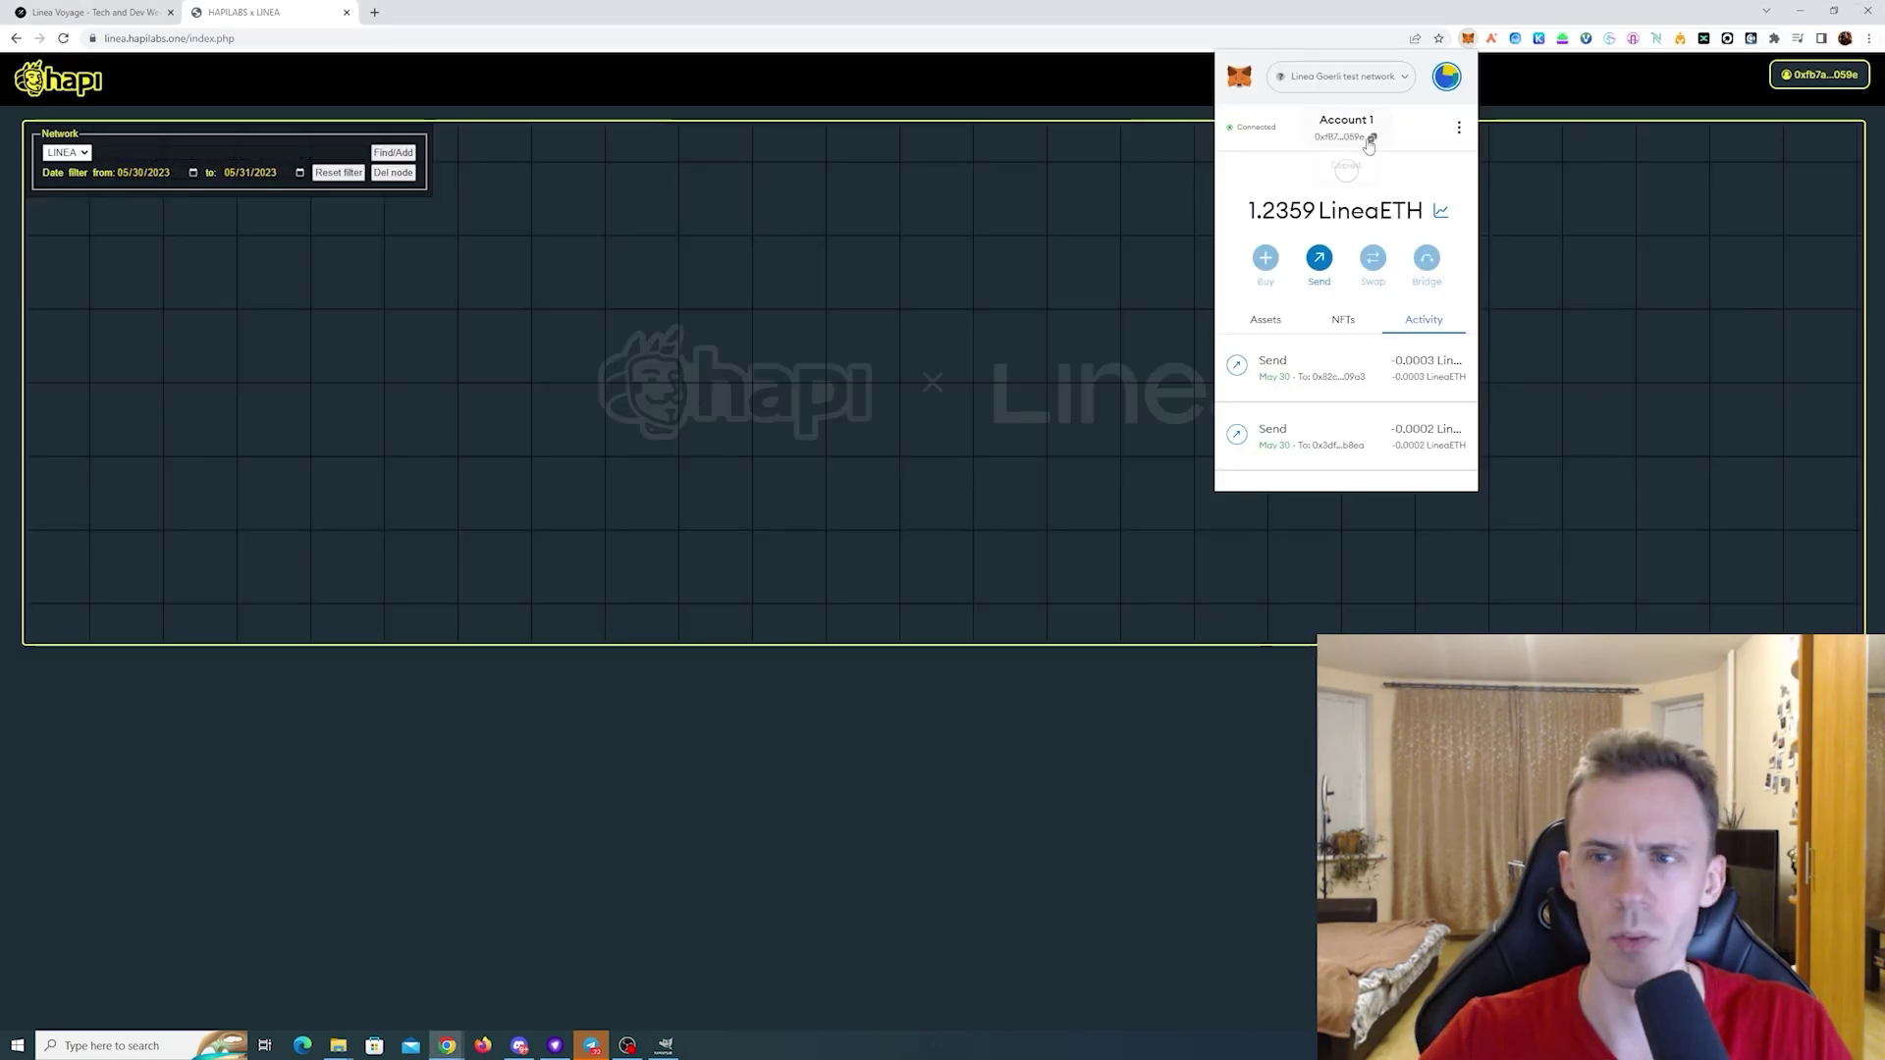
{"action": "left_click", "coordinate": [1366, 143]}
{"action": "left_click", "coordinate": [278, 147]}
{"action": "type", "text": "0xfB7aA74883Af7551fc6C5714F78E9d3Ad318059e"}
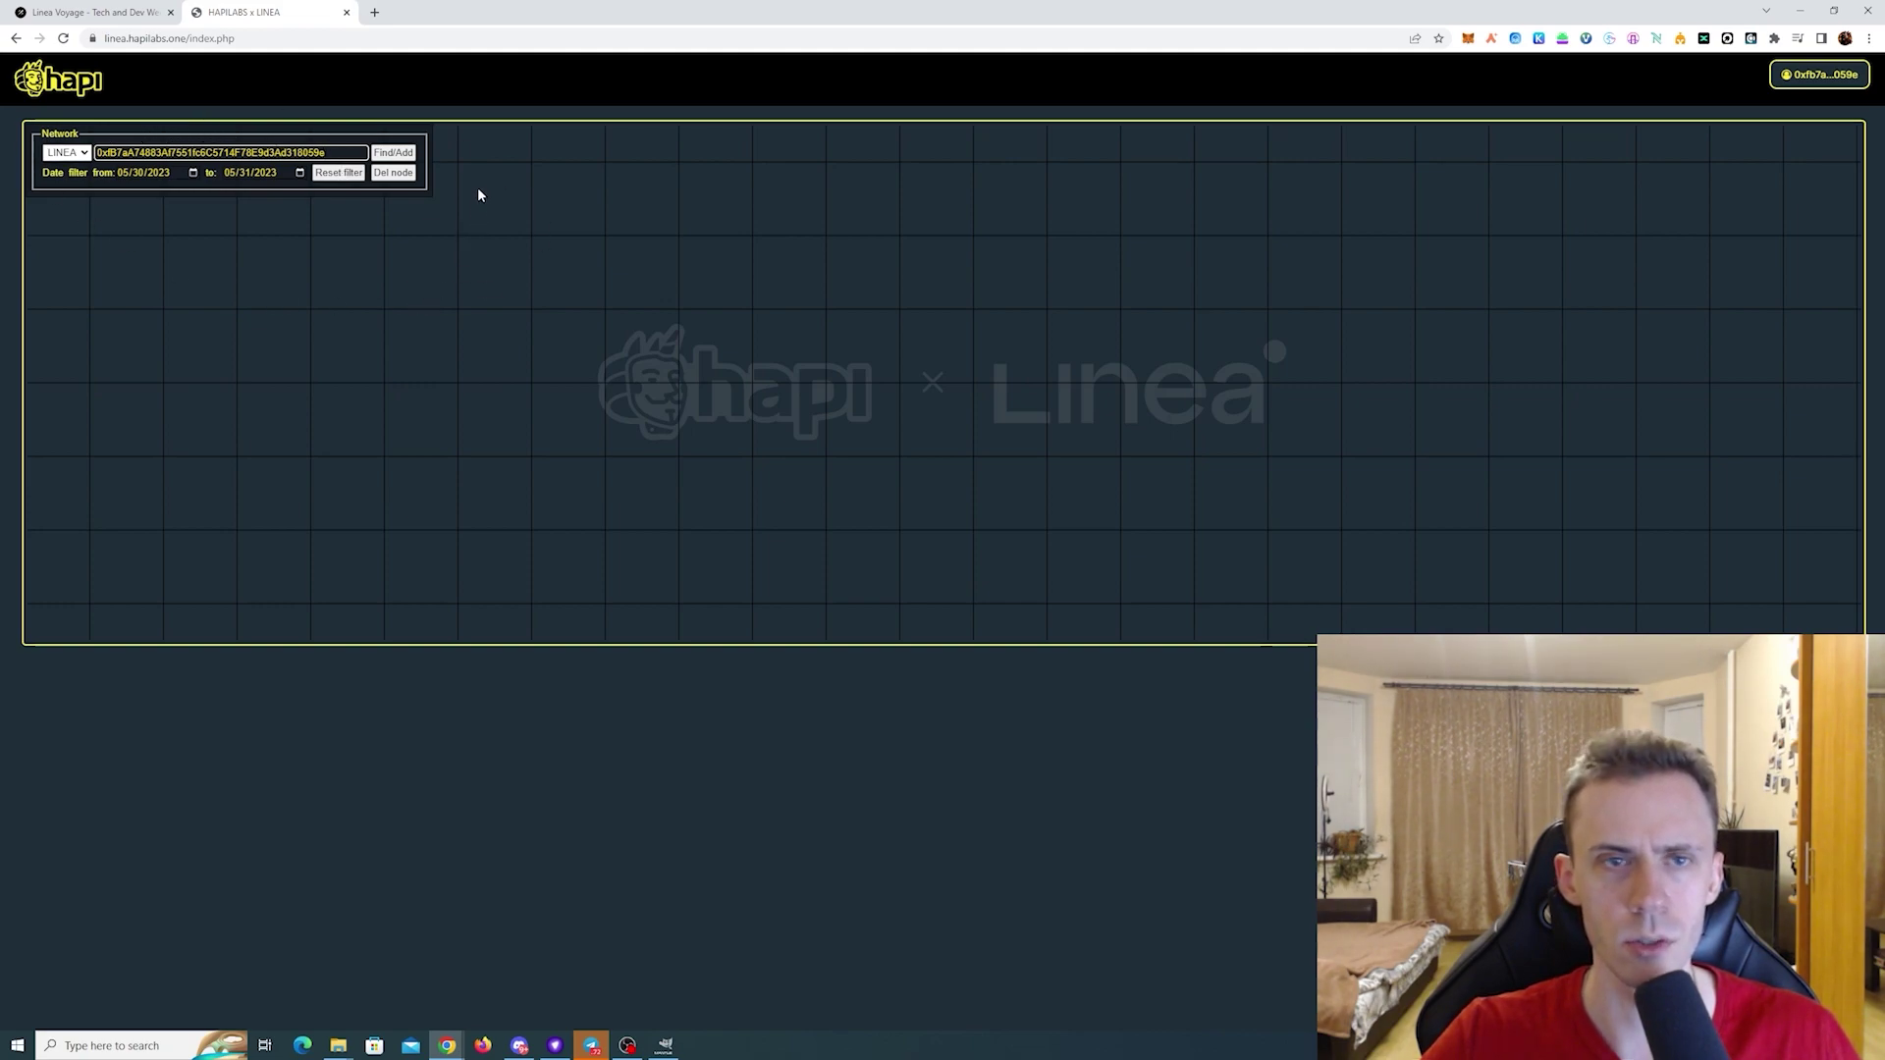
{"action": "left_click", "coordinate": [393, 152]}
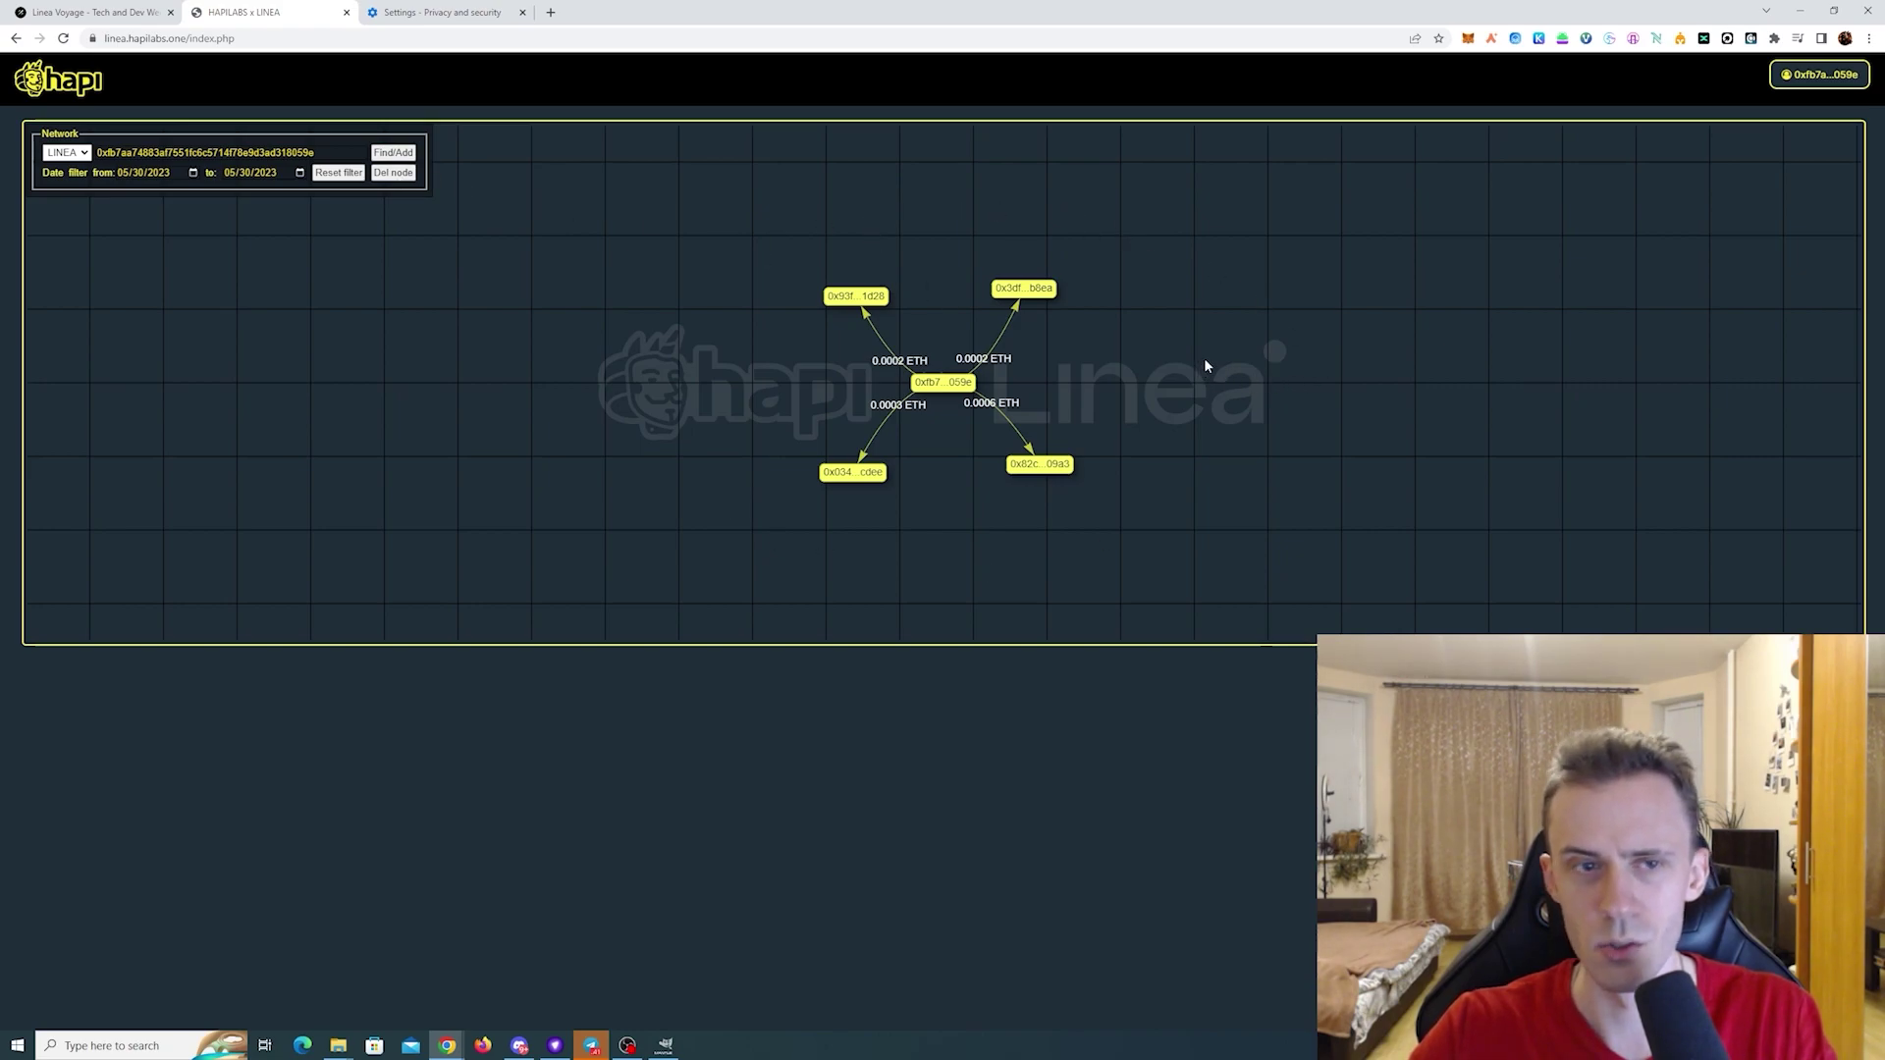
- Delete the 0.0006 ETH recipient node and the upper-right recipient node from the graph
{"action": "left_click", "coordinate": [1060, 469]}
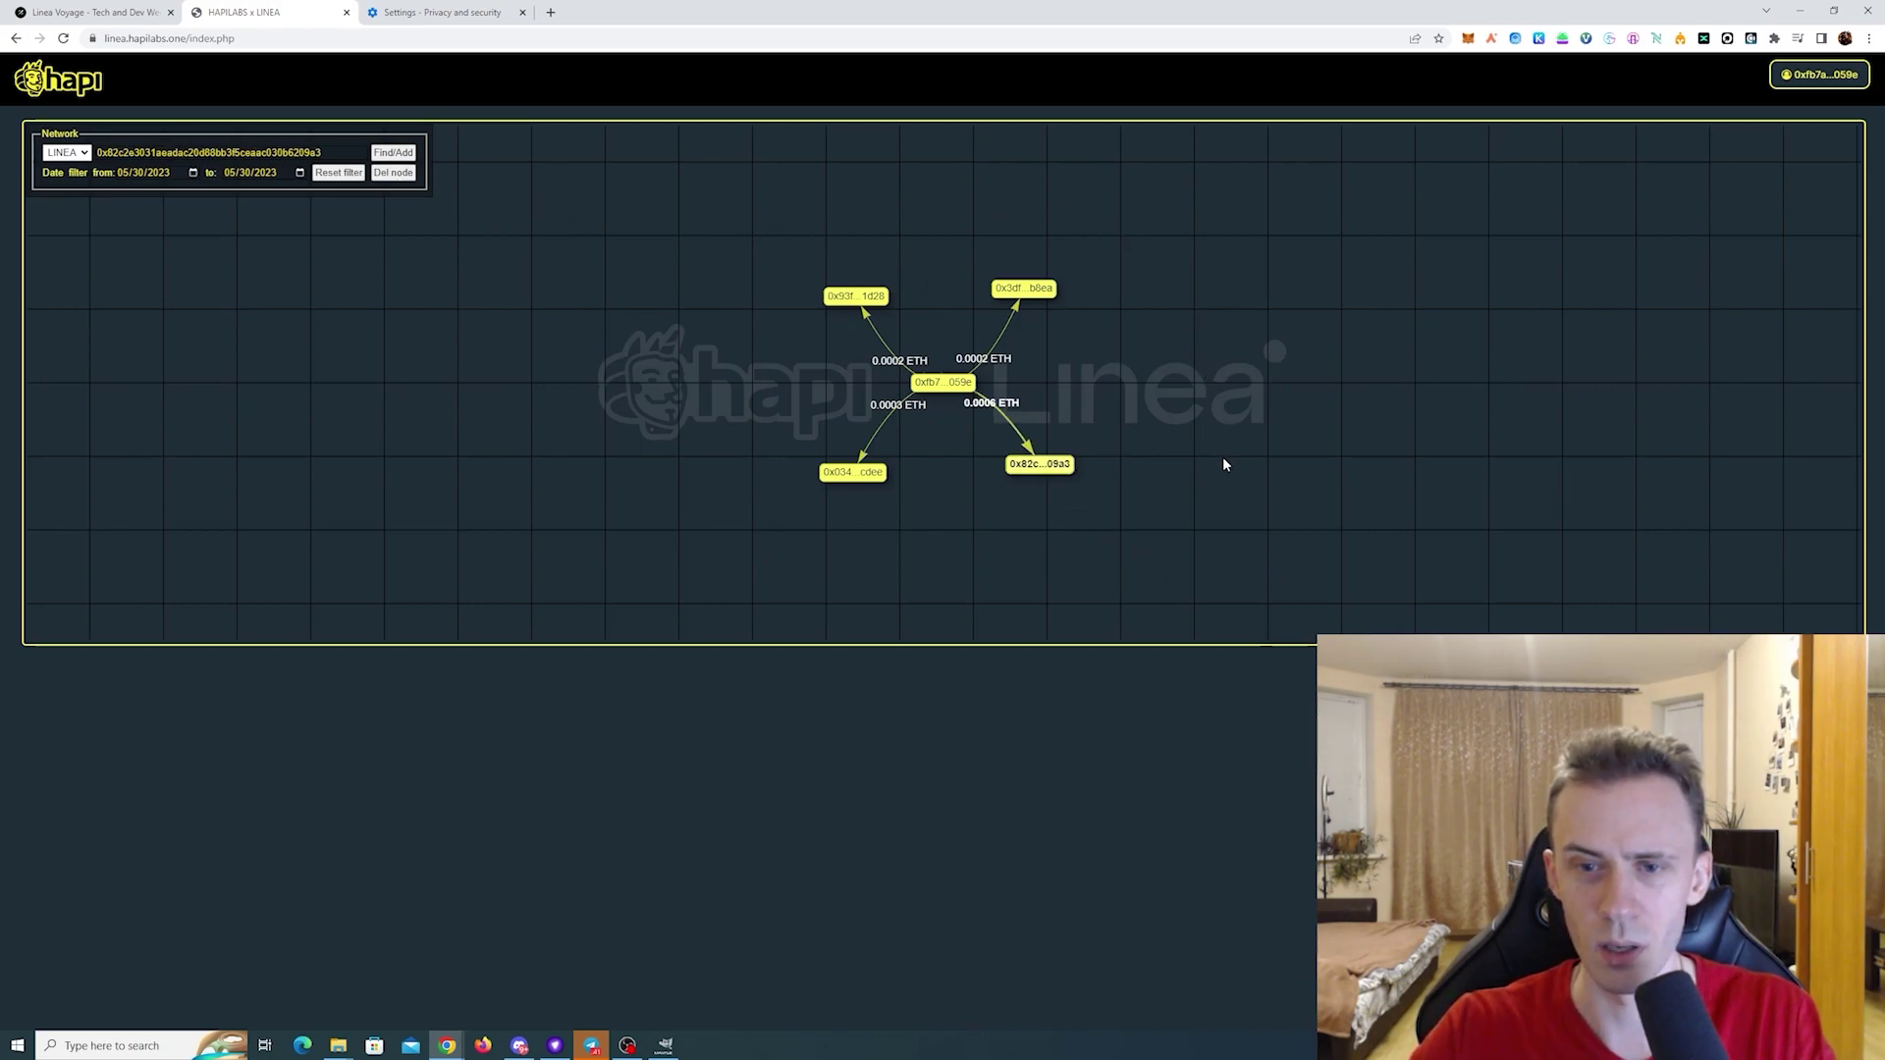
{"action": "left_click", "coordinate": [393, 173]}
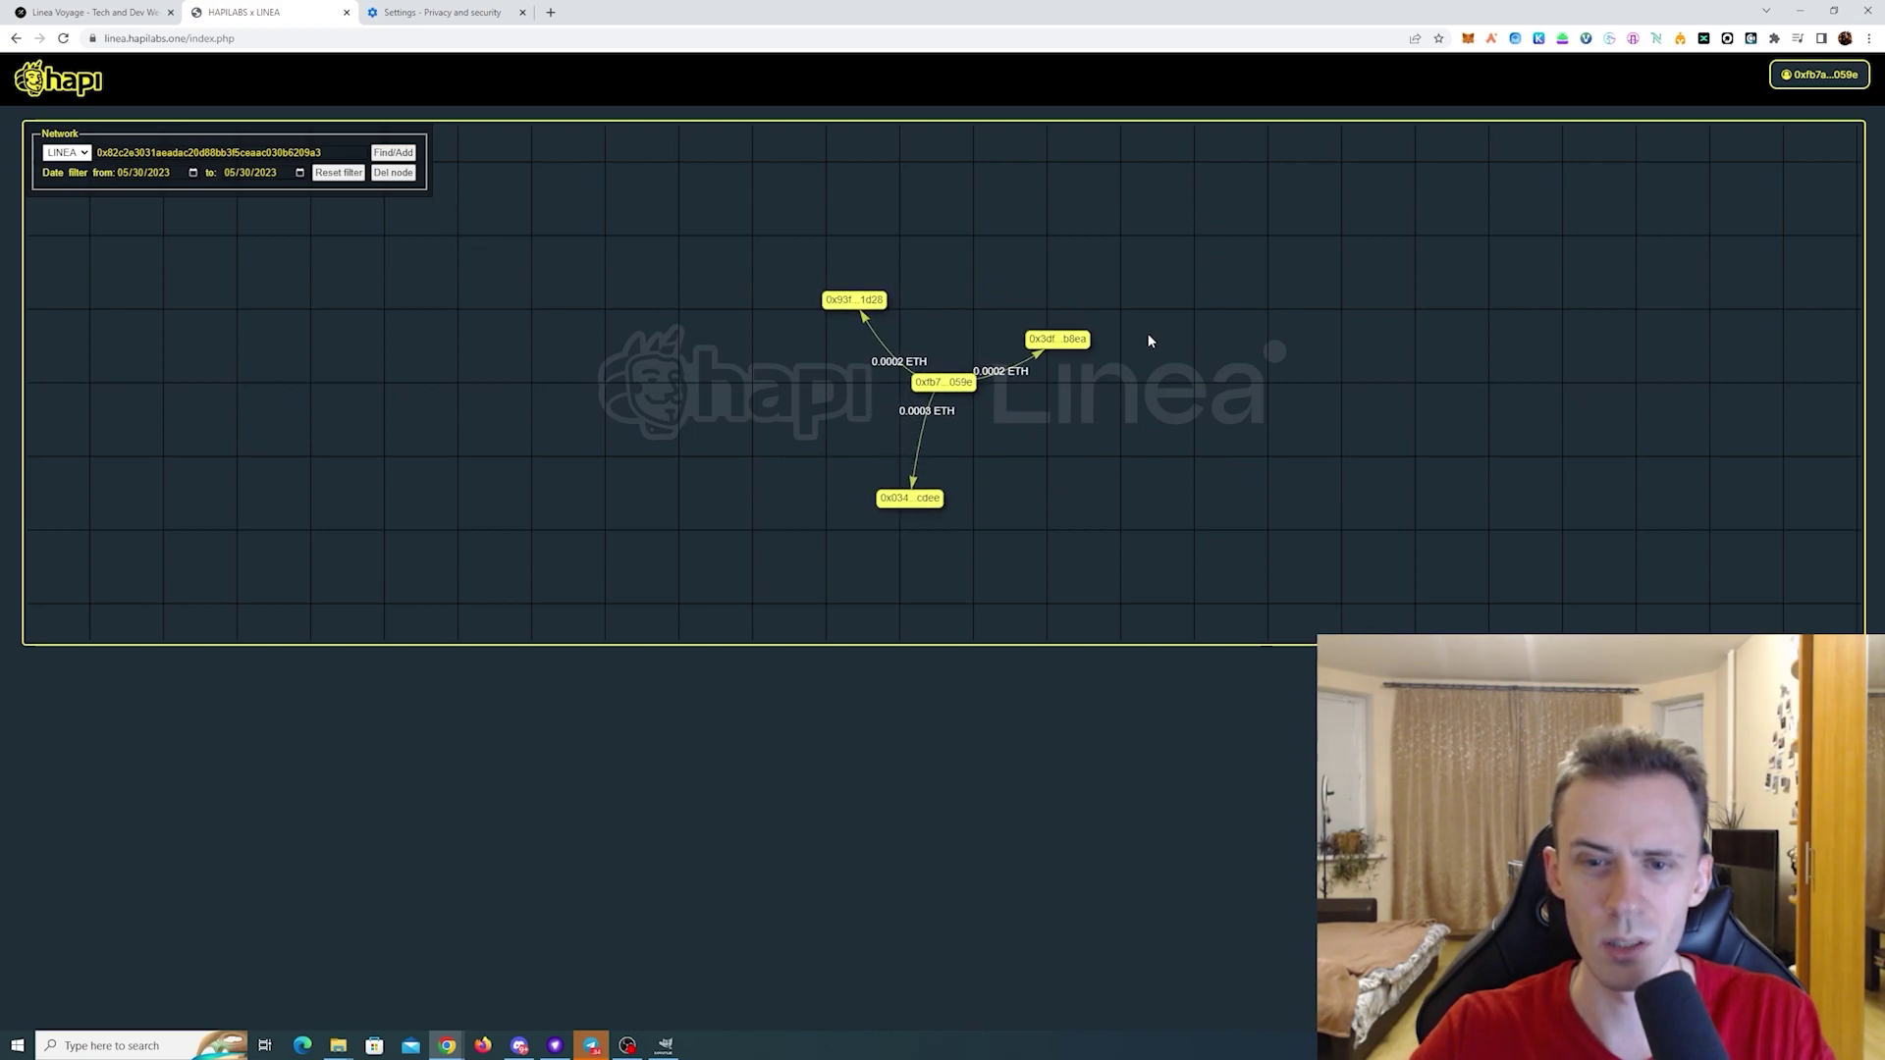
{"action": "left_click", "coordinate": [1074, 341]}
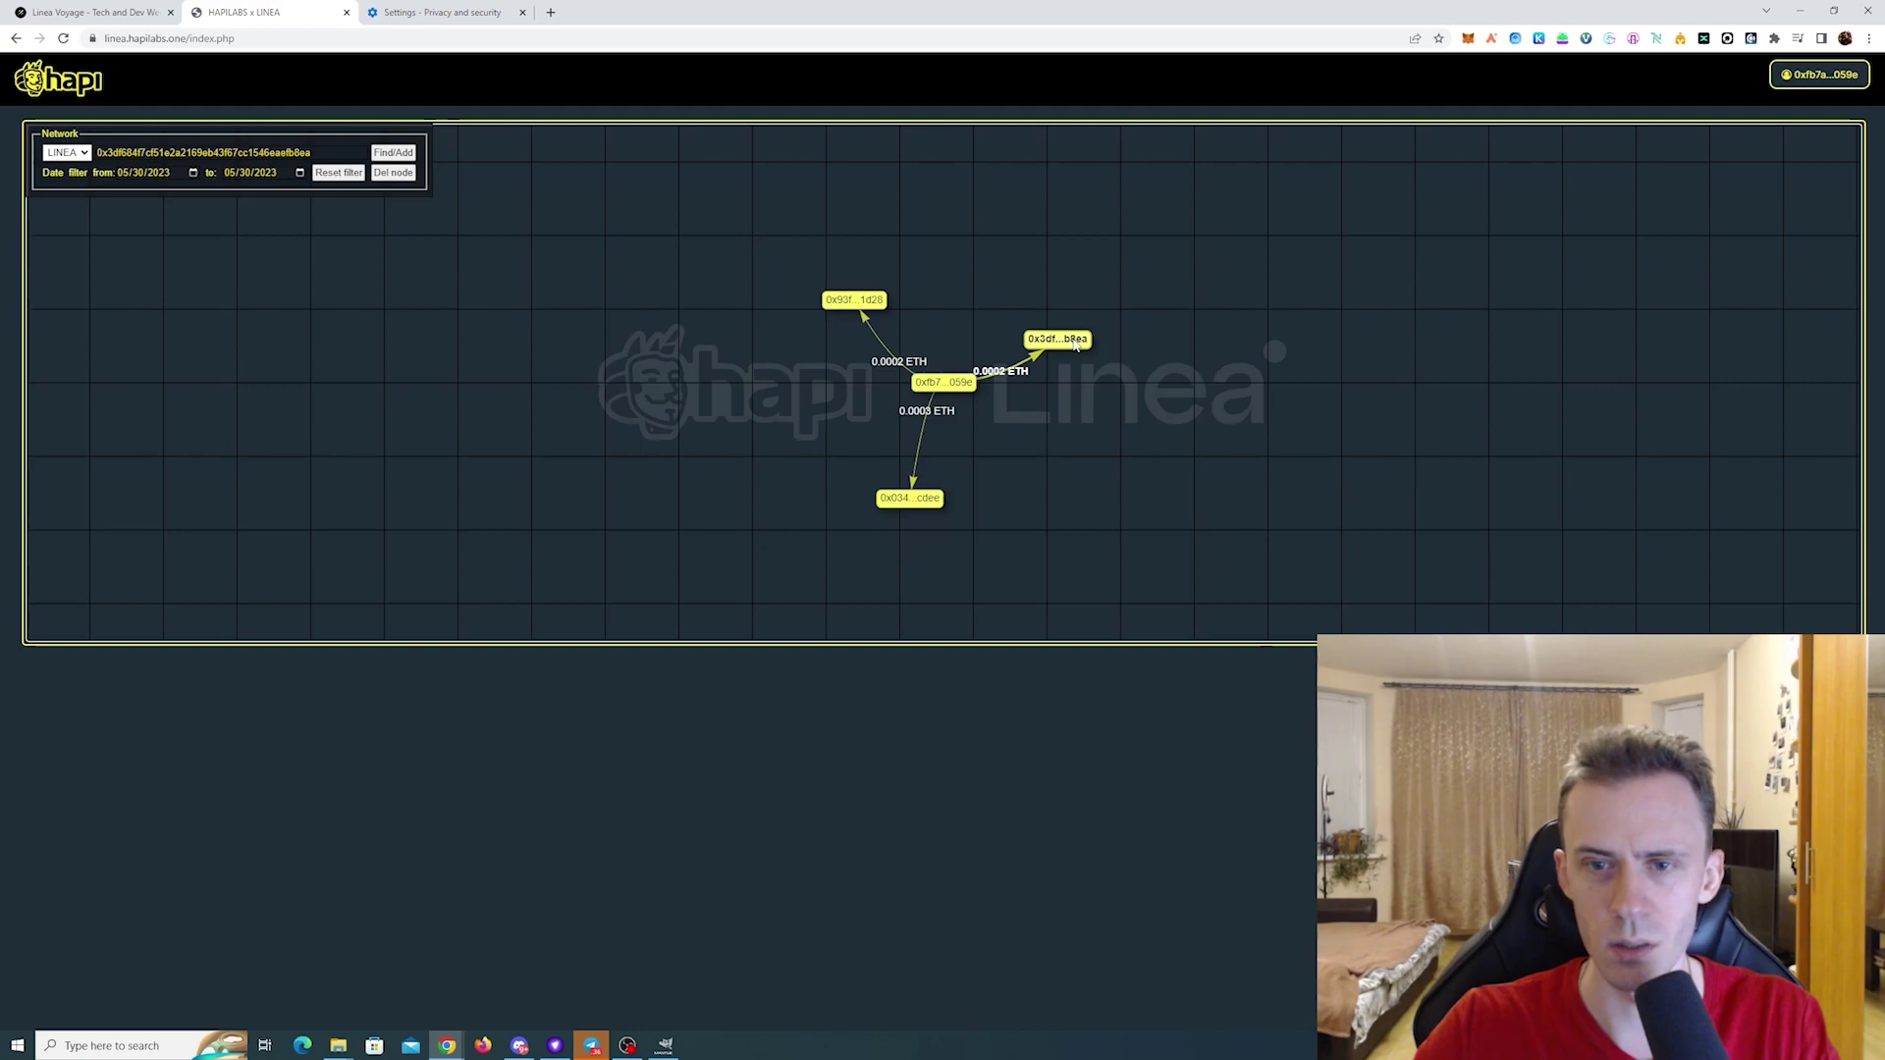
{"action": "left_click", "coordinate": [397, 177]}
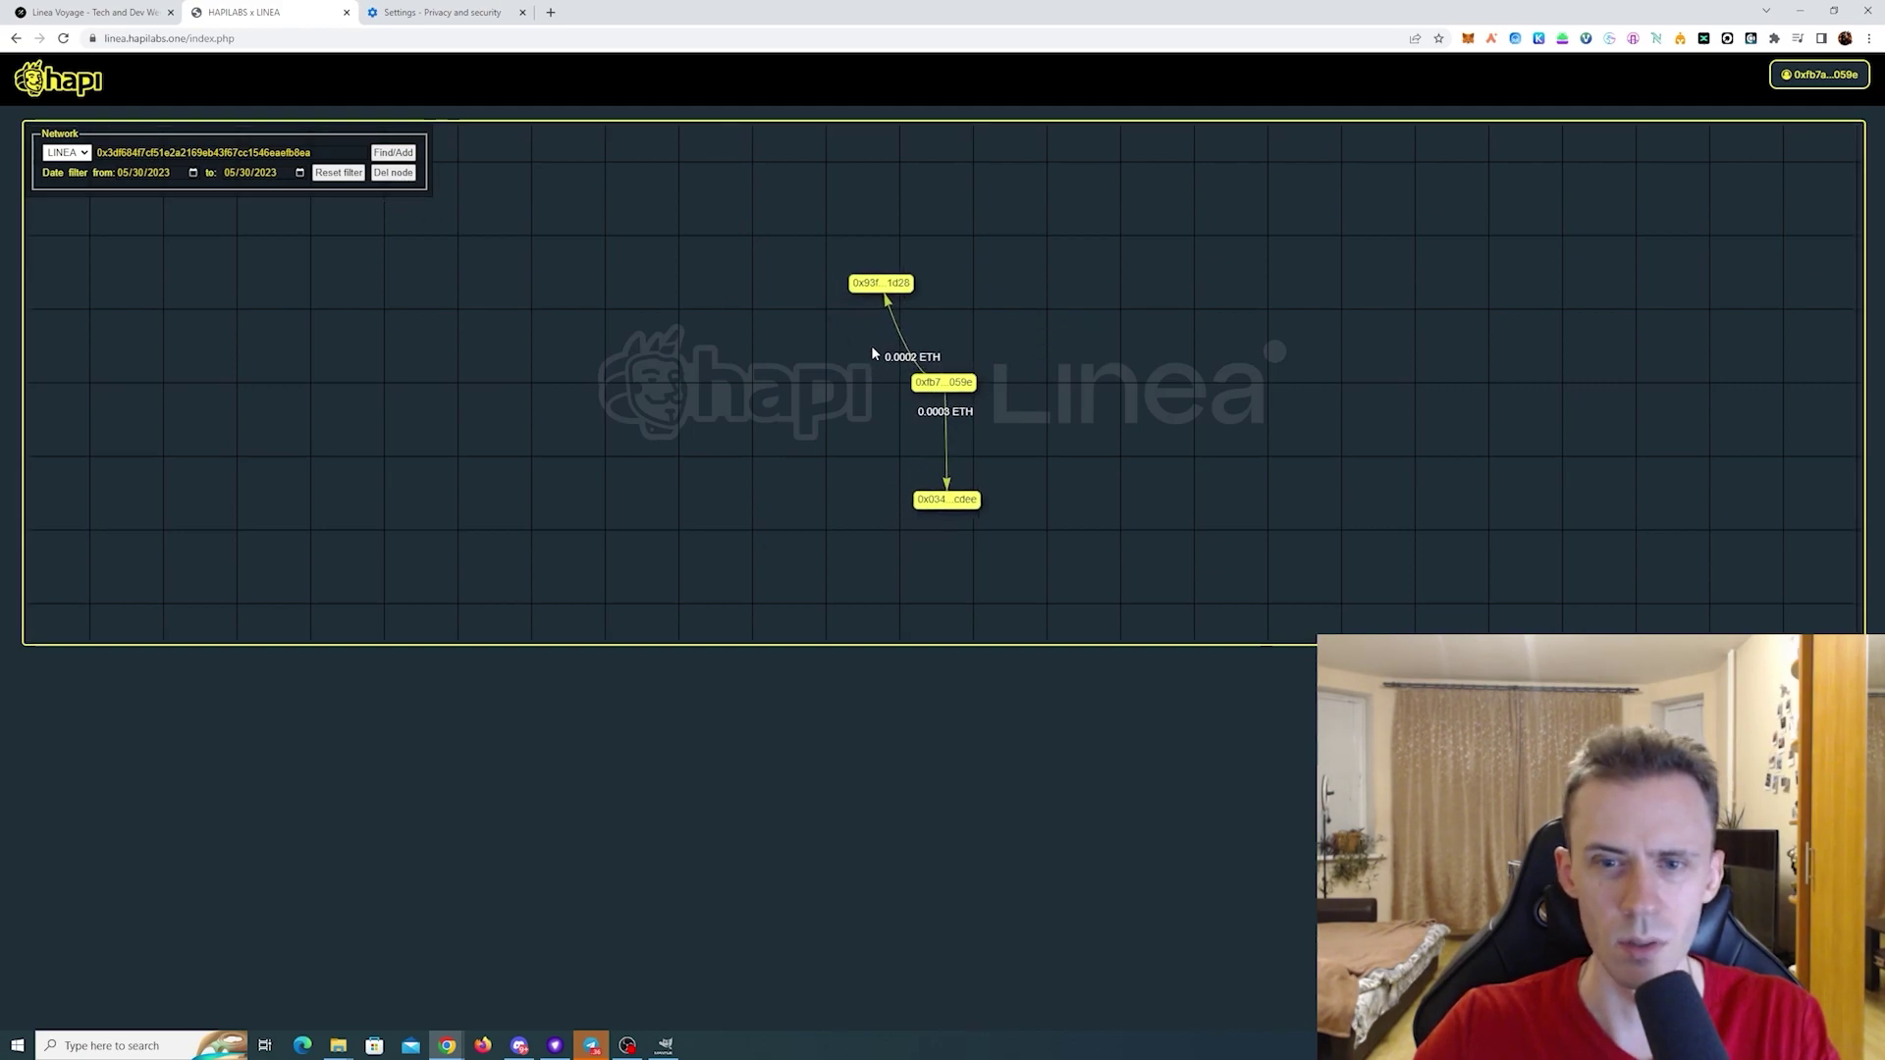
- Arrange the 0.0002 ETH node above the wallet and the 0.0003 ETH node to its right, forming an L
{"action": "left_click", "coordinate": [957, 485]}
{"action": "left_click_drag", "start_coordinate": [948, 401], "coordinate": [959, 150]}
{"action": "left_click_drag", "start_coordinate": [1031, 496], "coordinate": [1223, 503]}
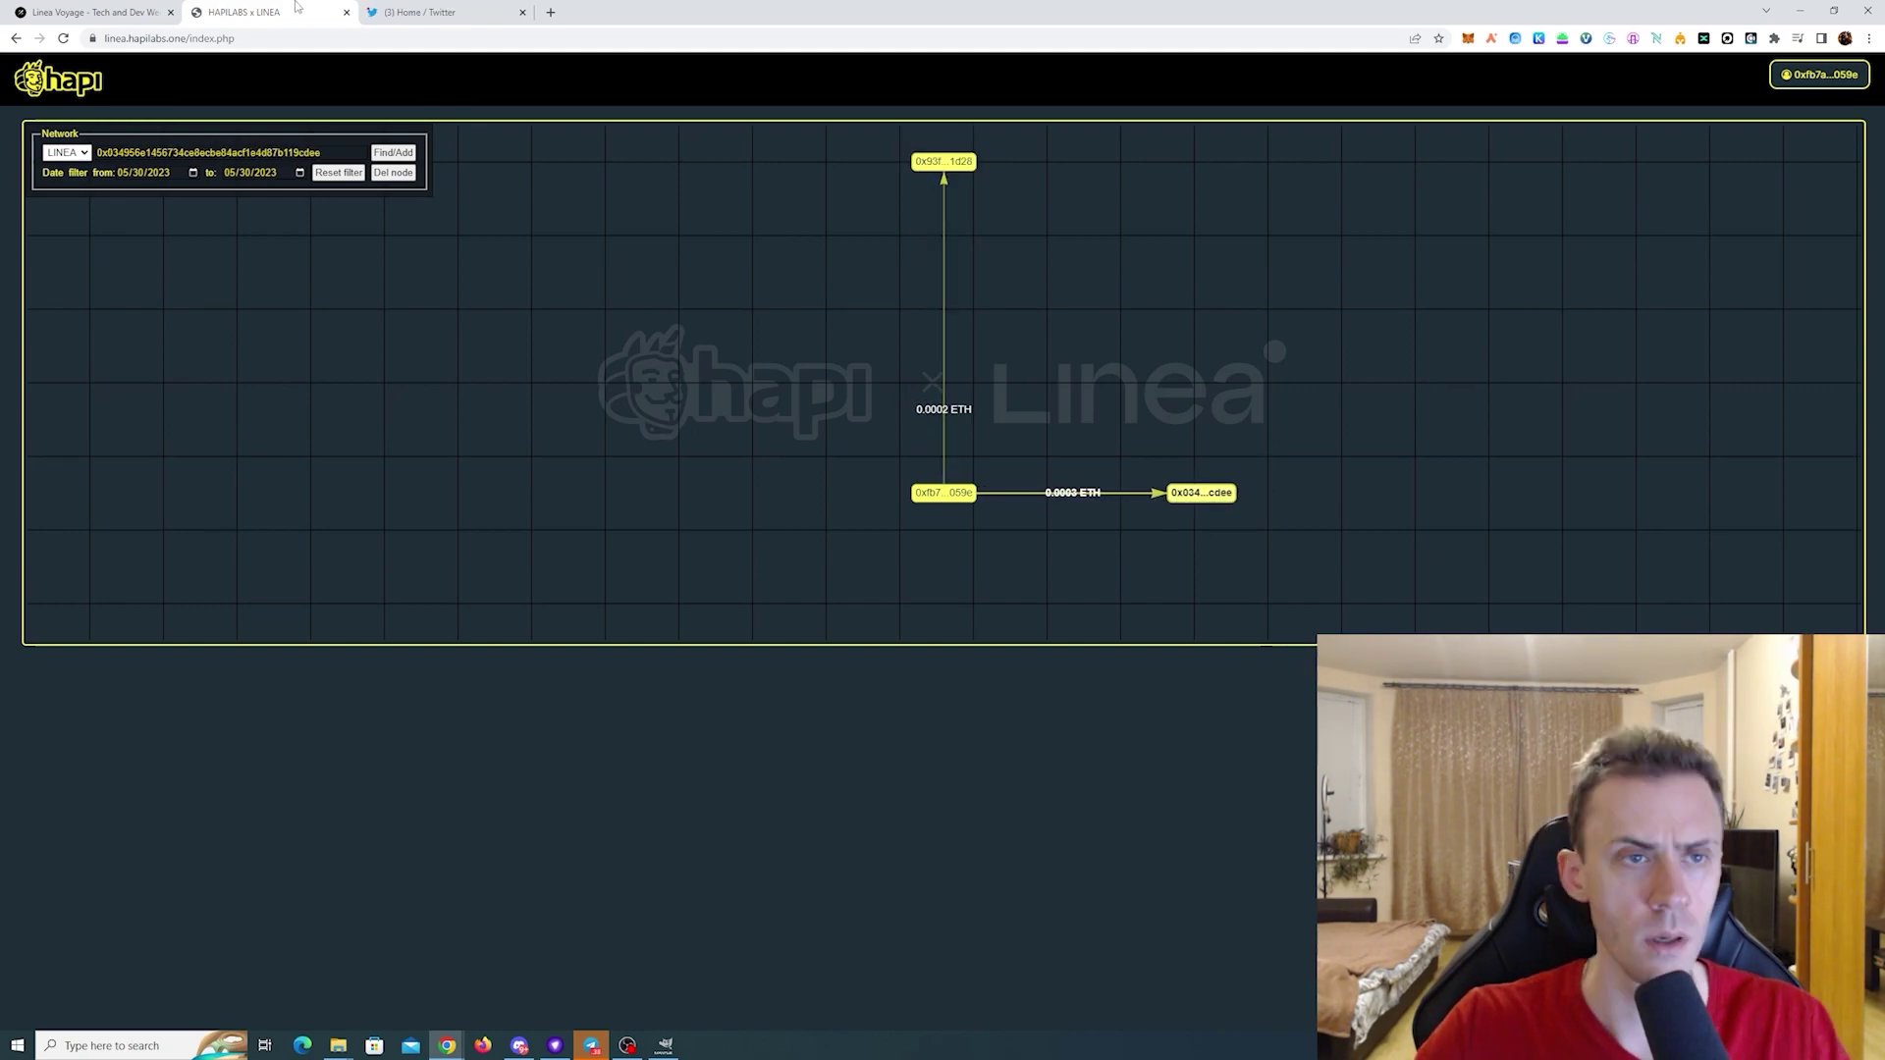
- Draft a tweet with the Linea tweet link, #I_am_Linea_ and the wallet address
{"action": "left_click", "coordinate": [461, 13]}
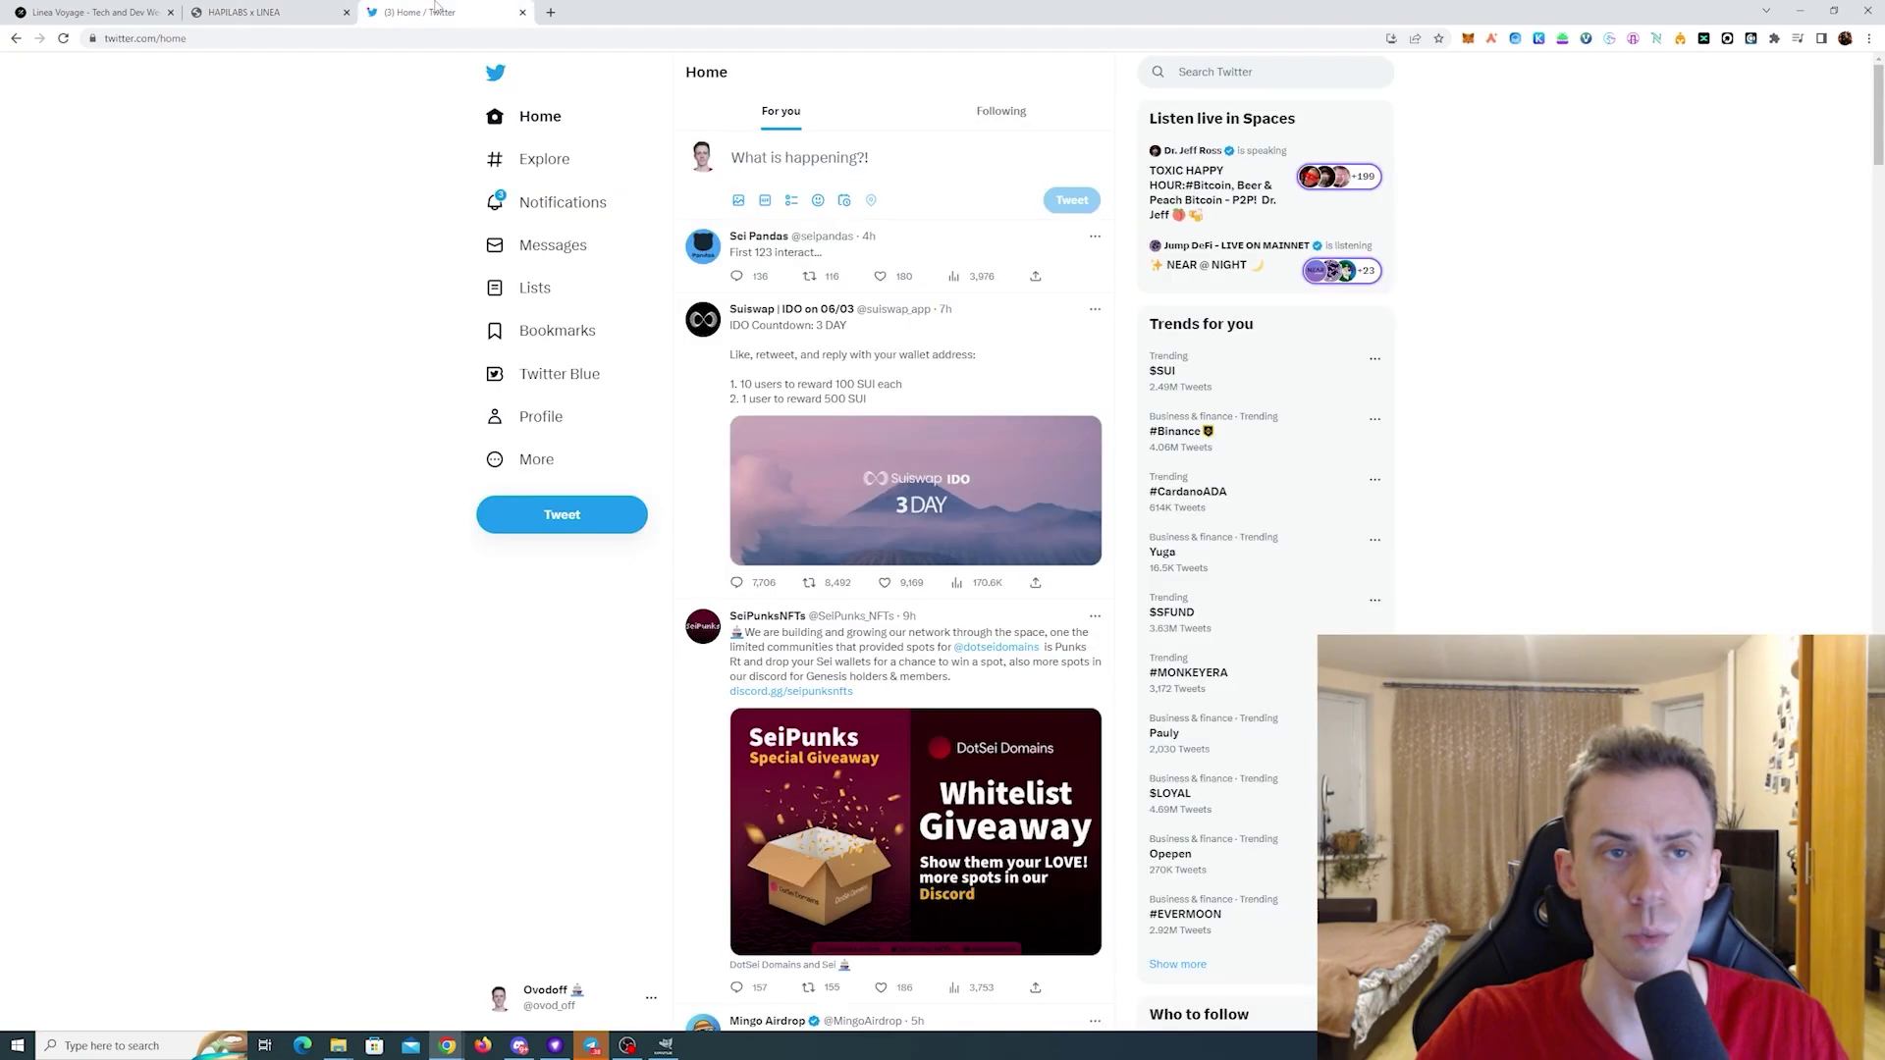
{"action": "left_click", "coordinate": [595, 530]}
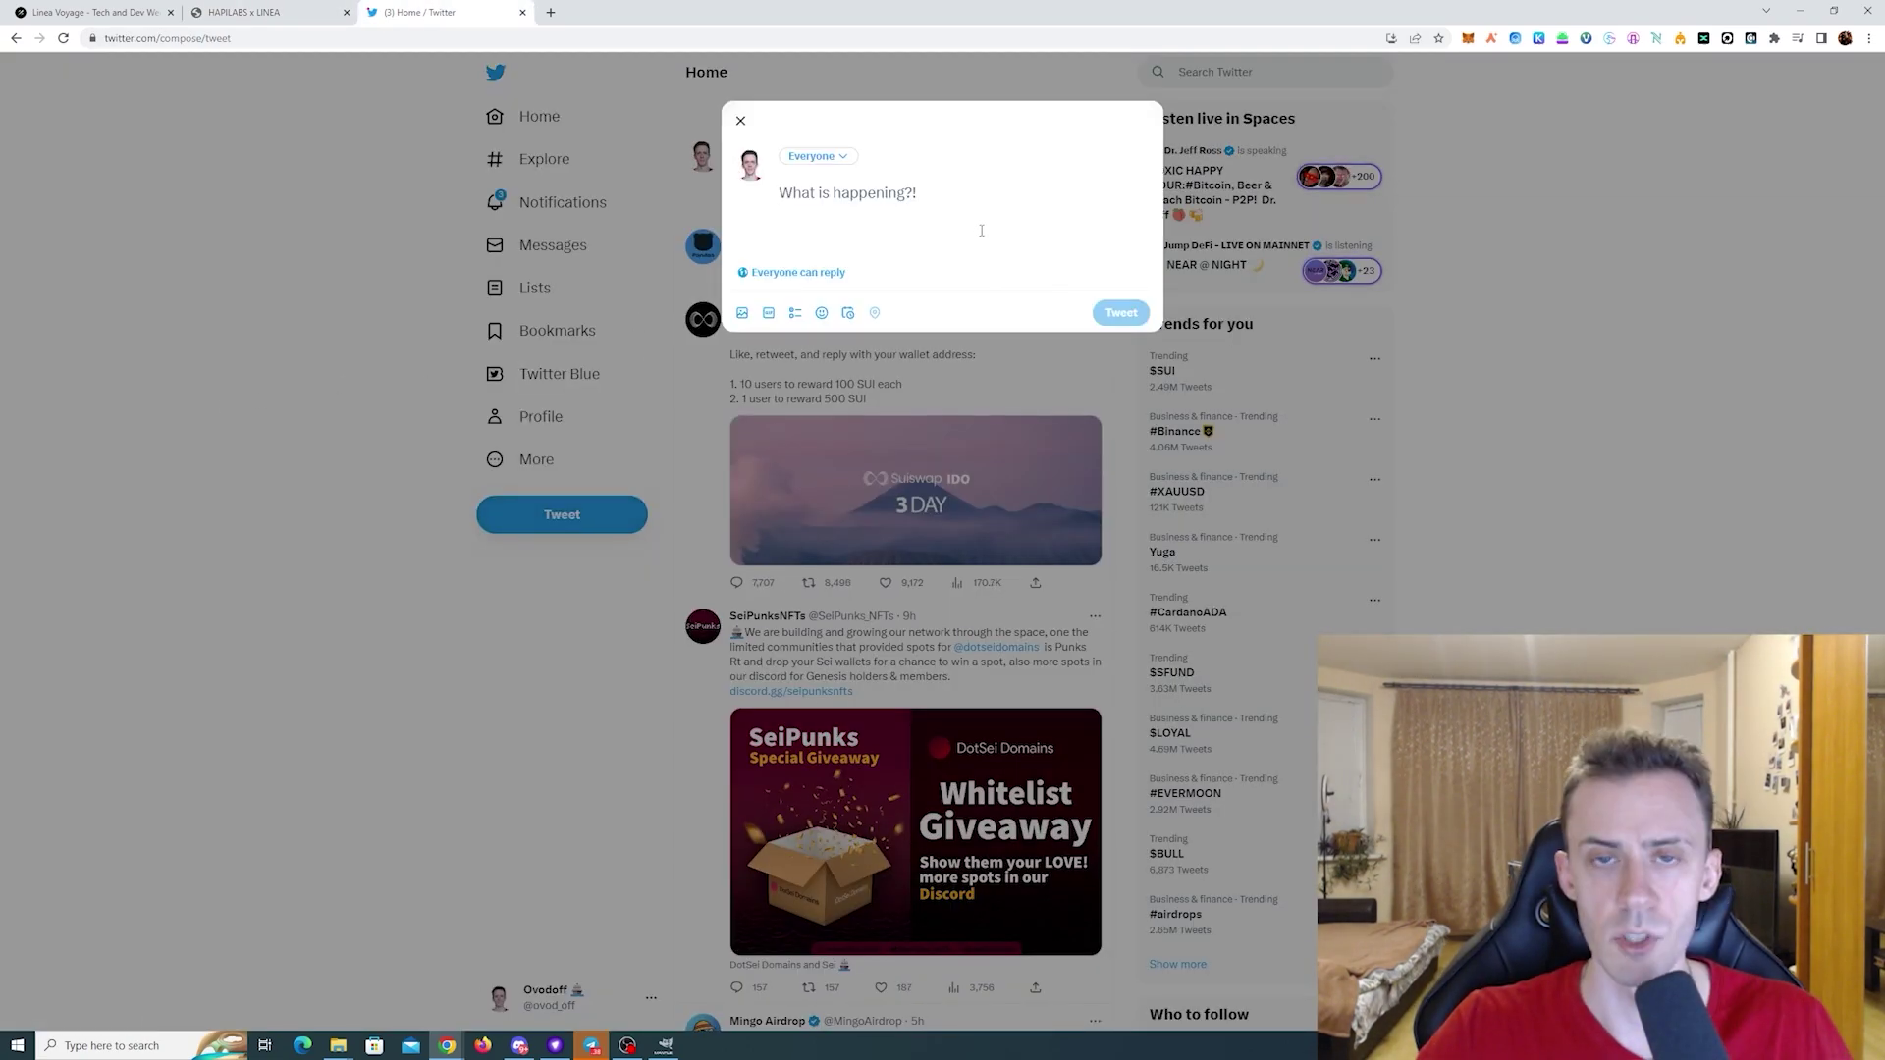
{"action": "key", "text": "ctrl+v"}
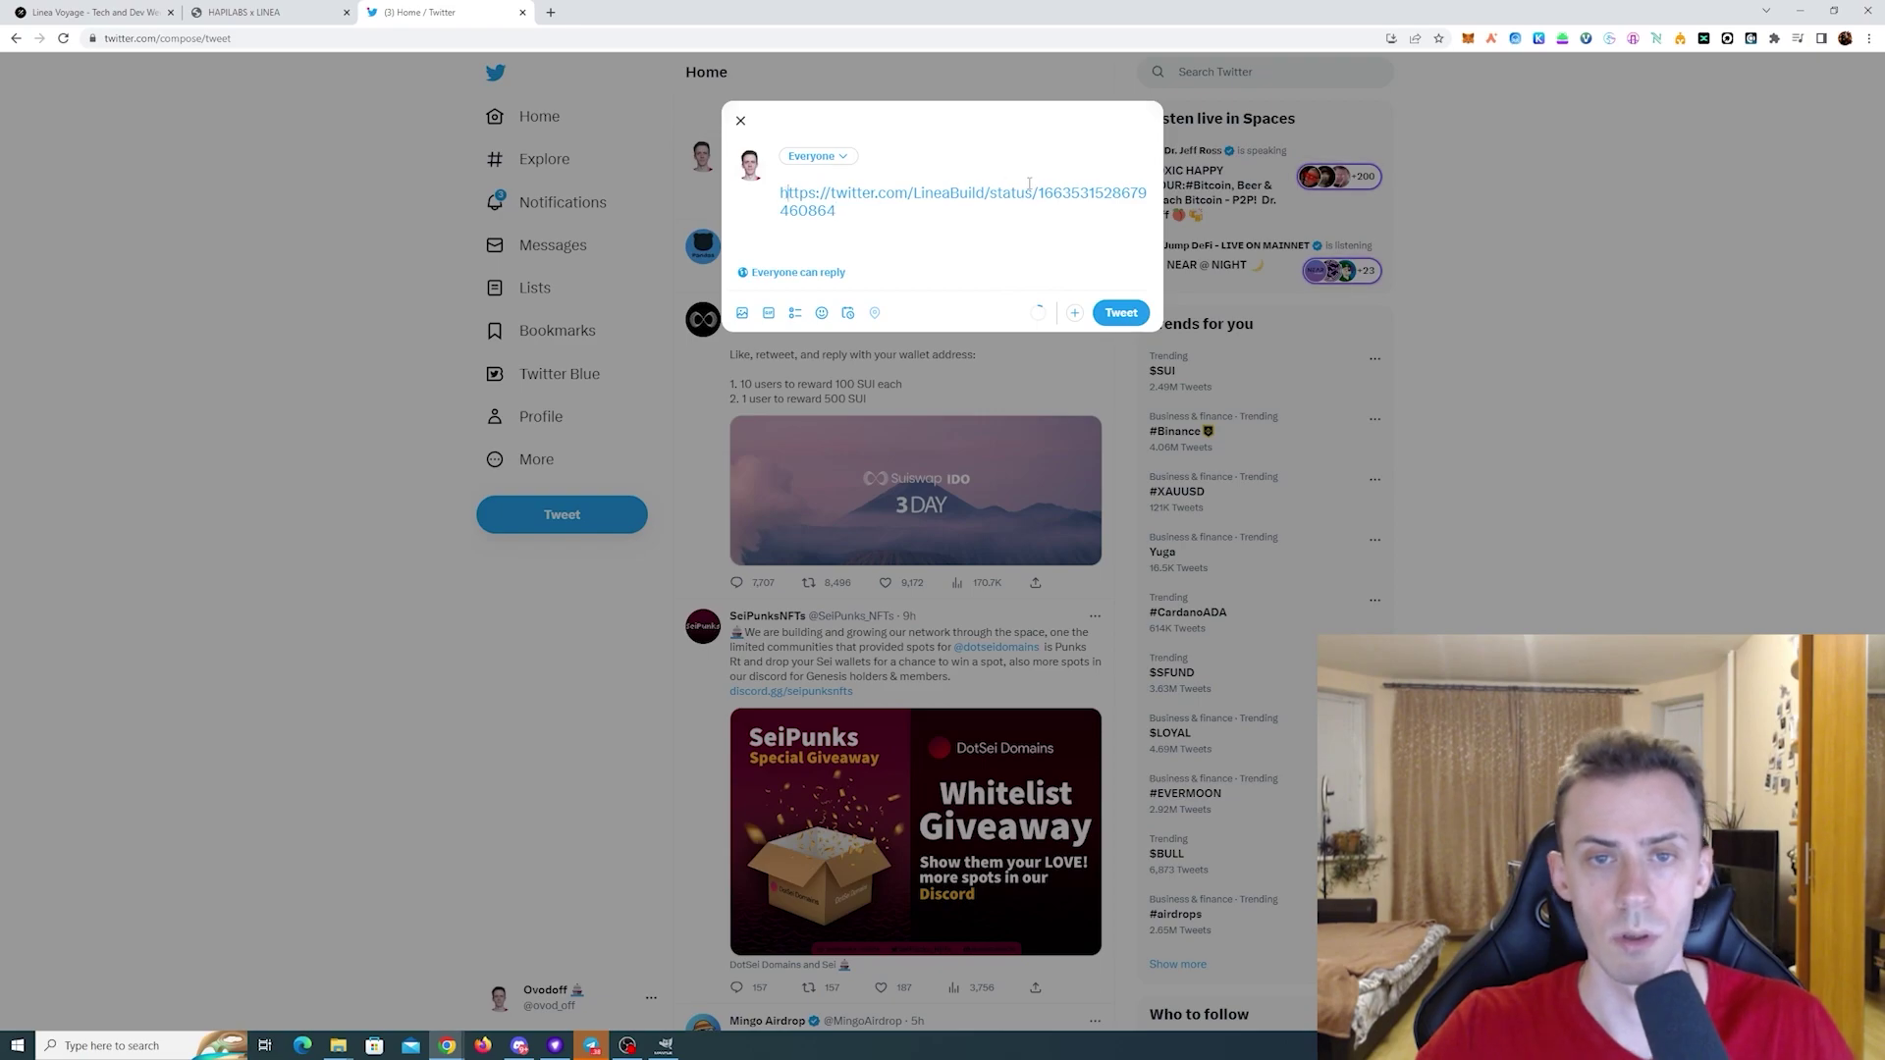
{"action": "key", "text": "Return"}
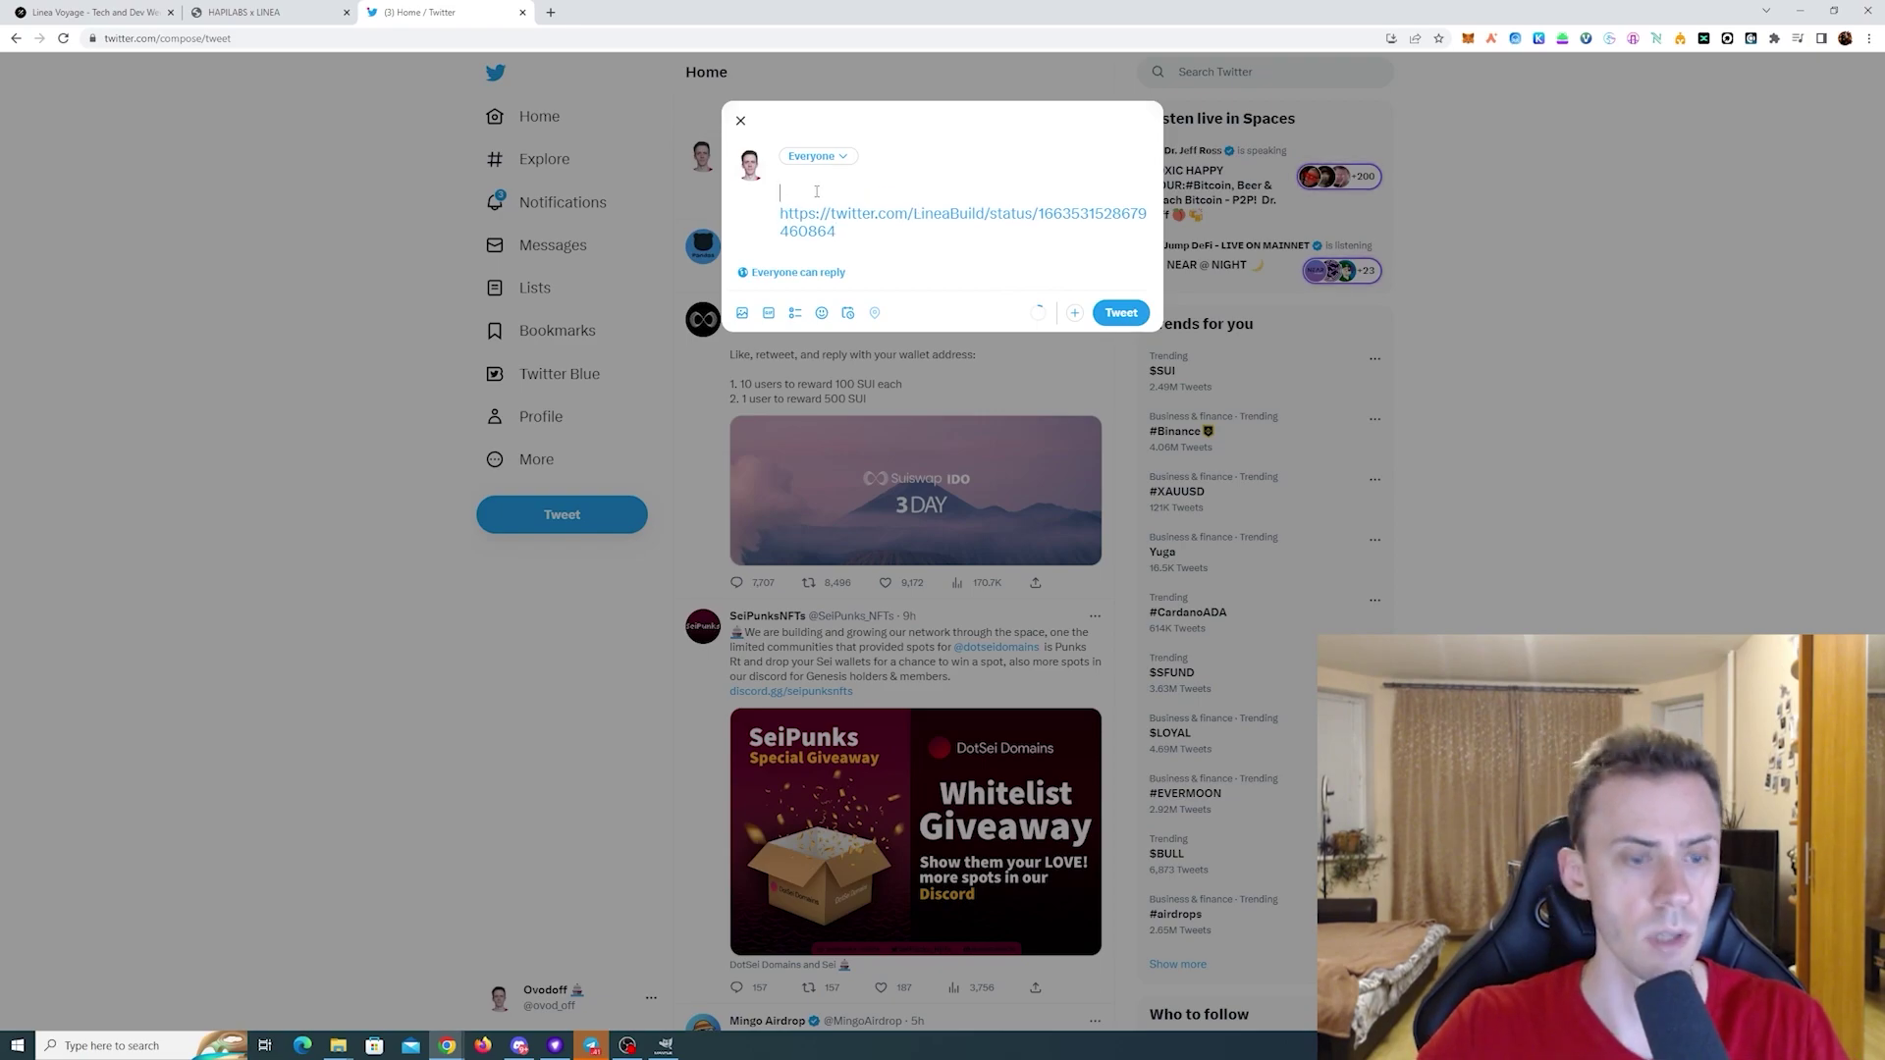
{"action": "type", "text": "#"}
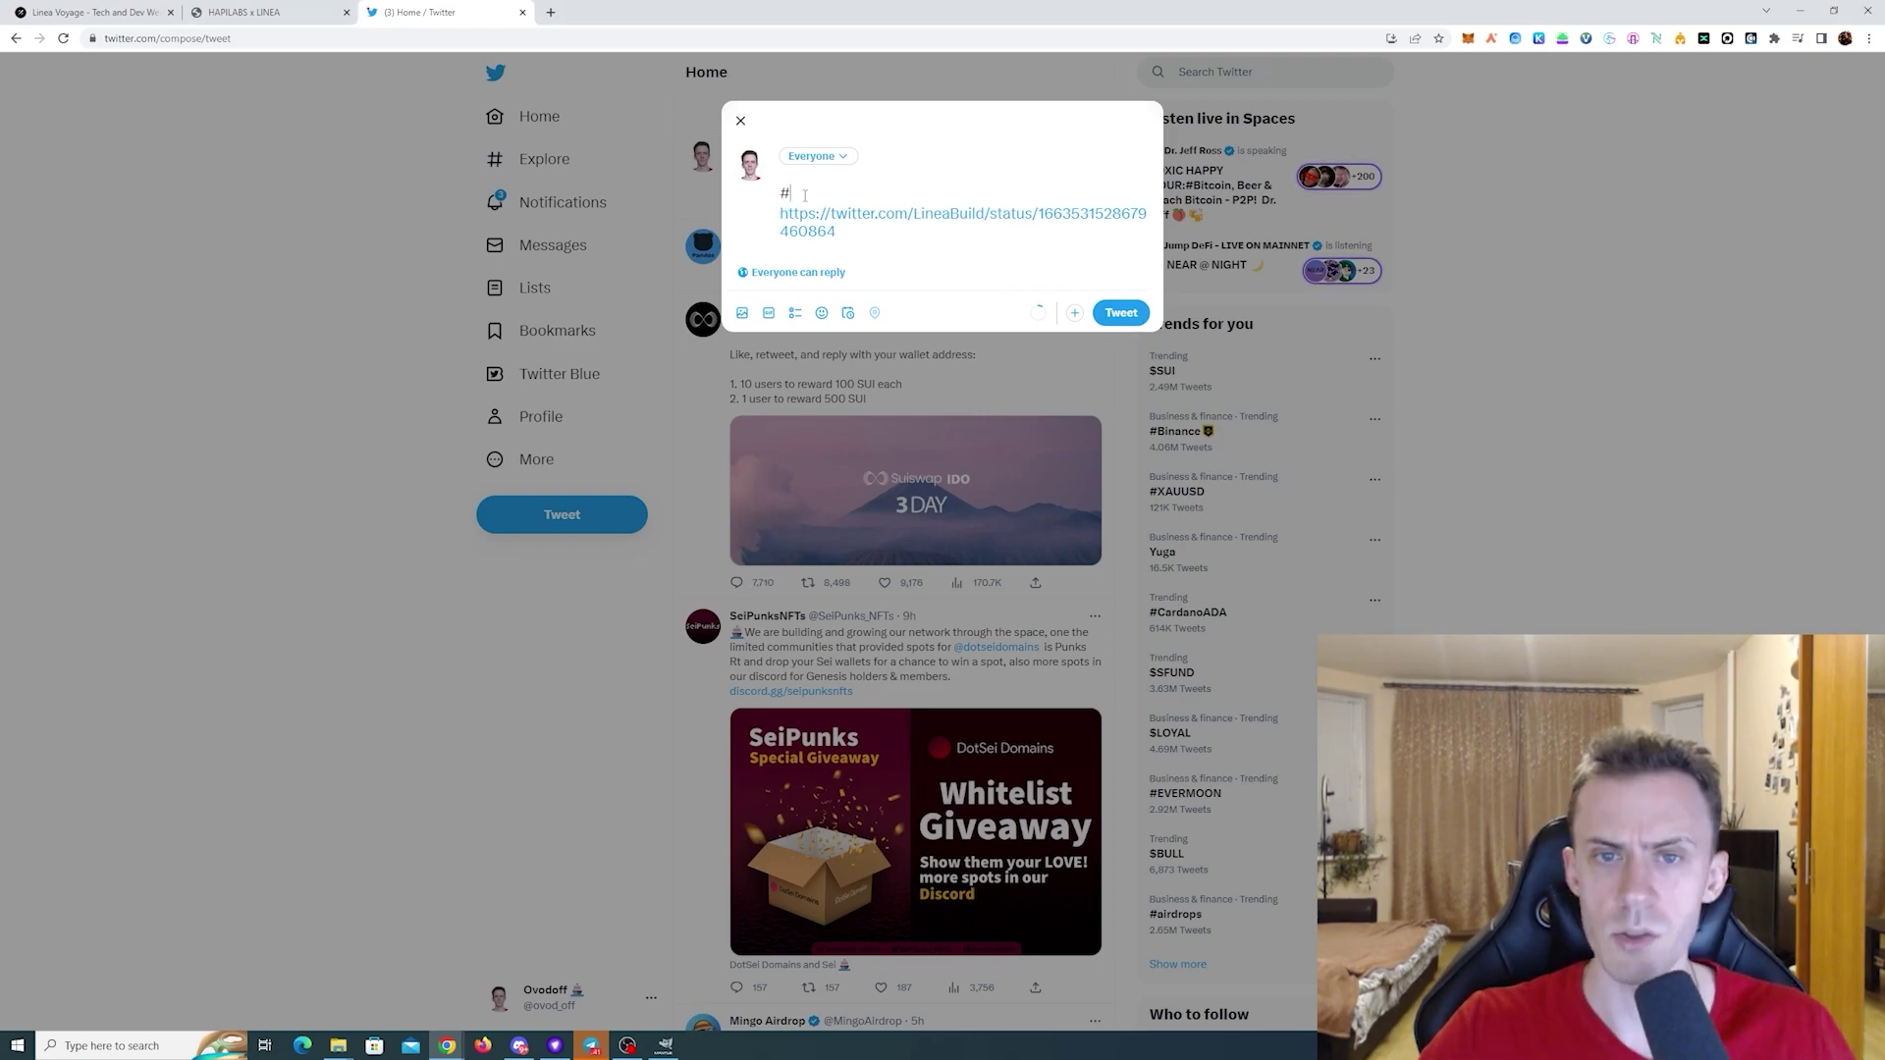
{"action": "type", "text": "I_am_Linea_"}
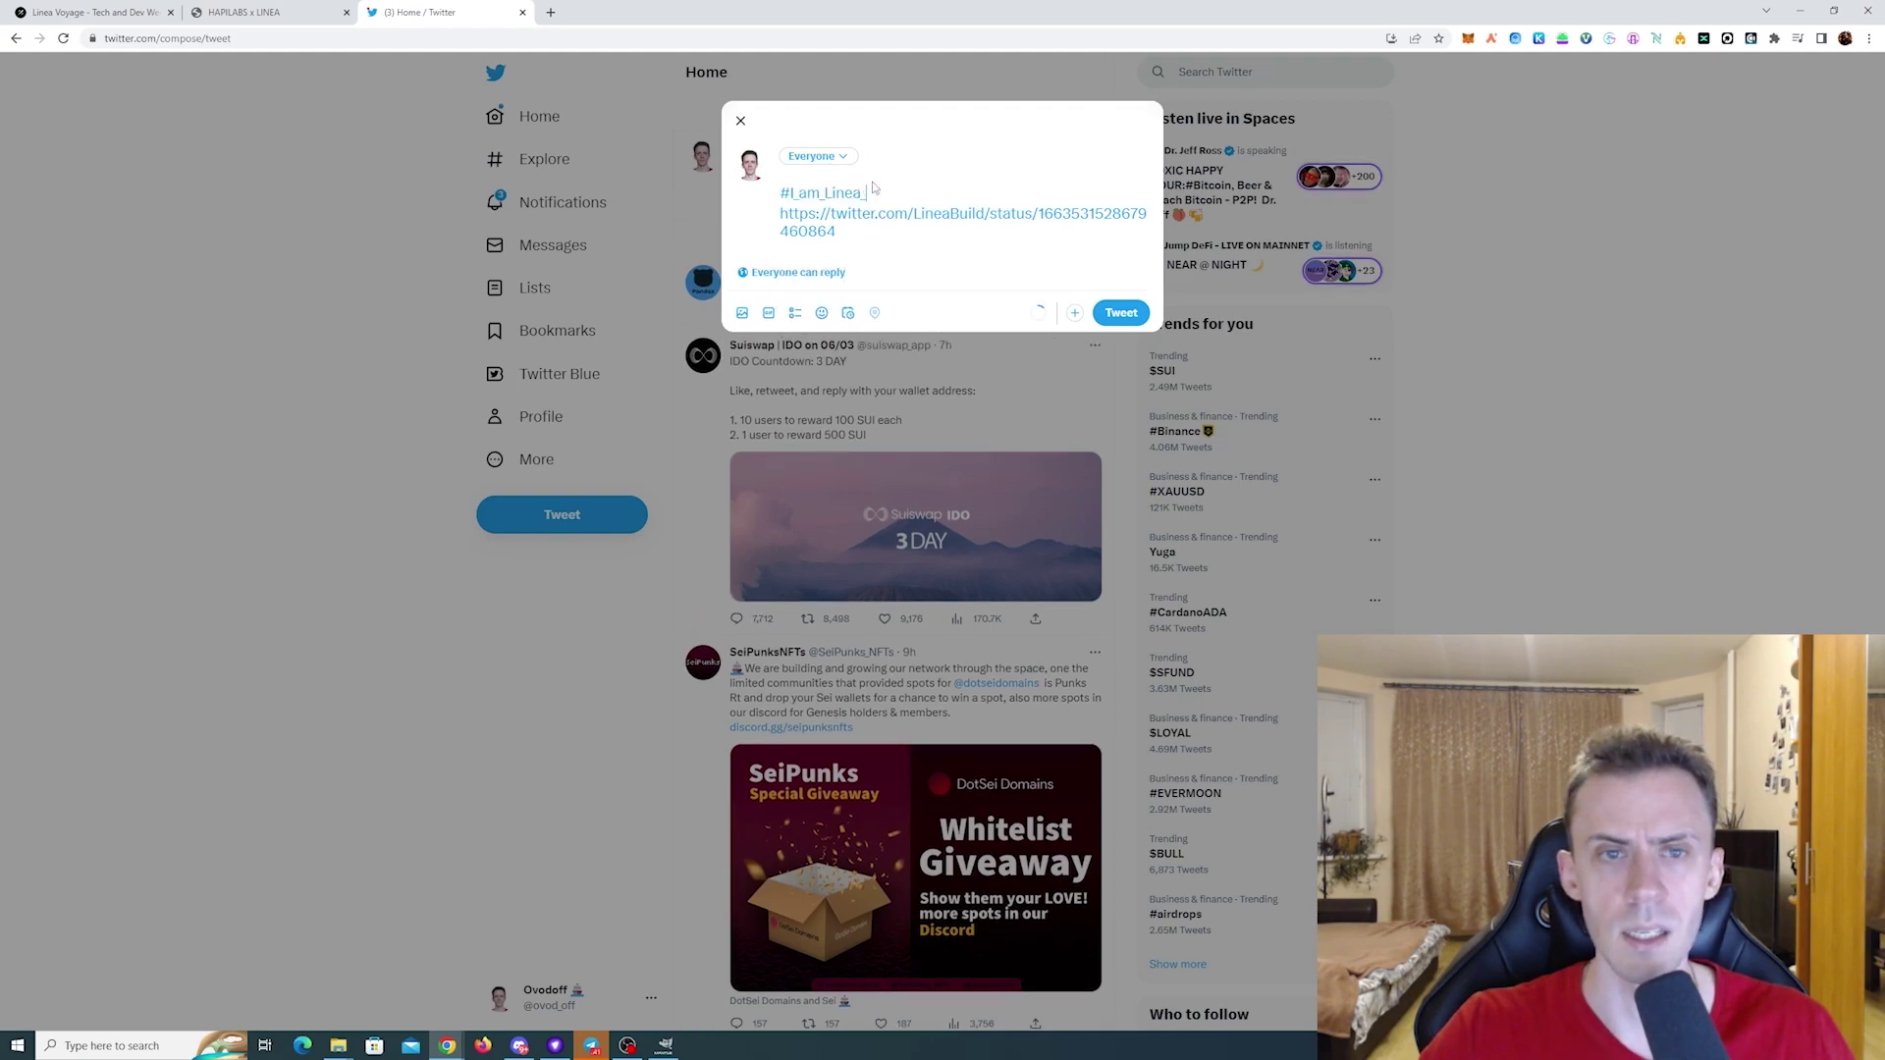
{"action": "left_click", "coordinate": [1468, 37]}
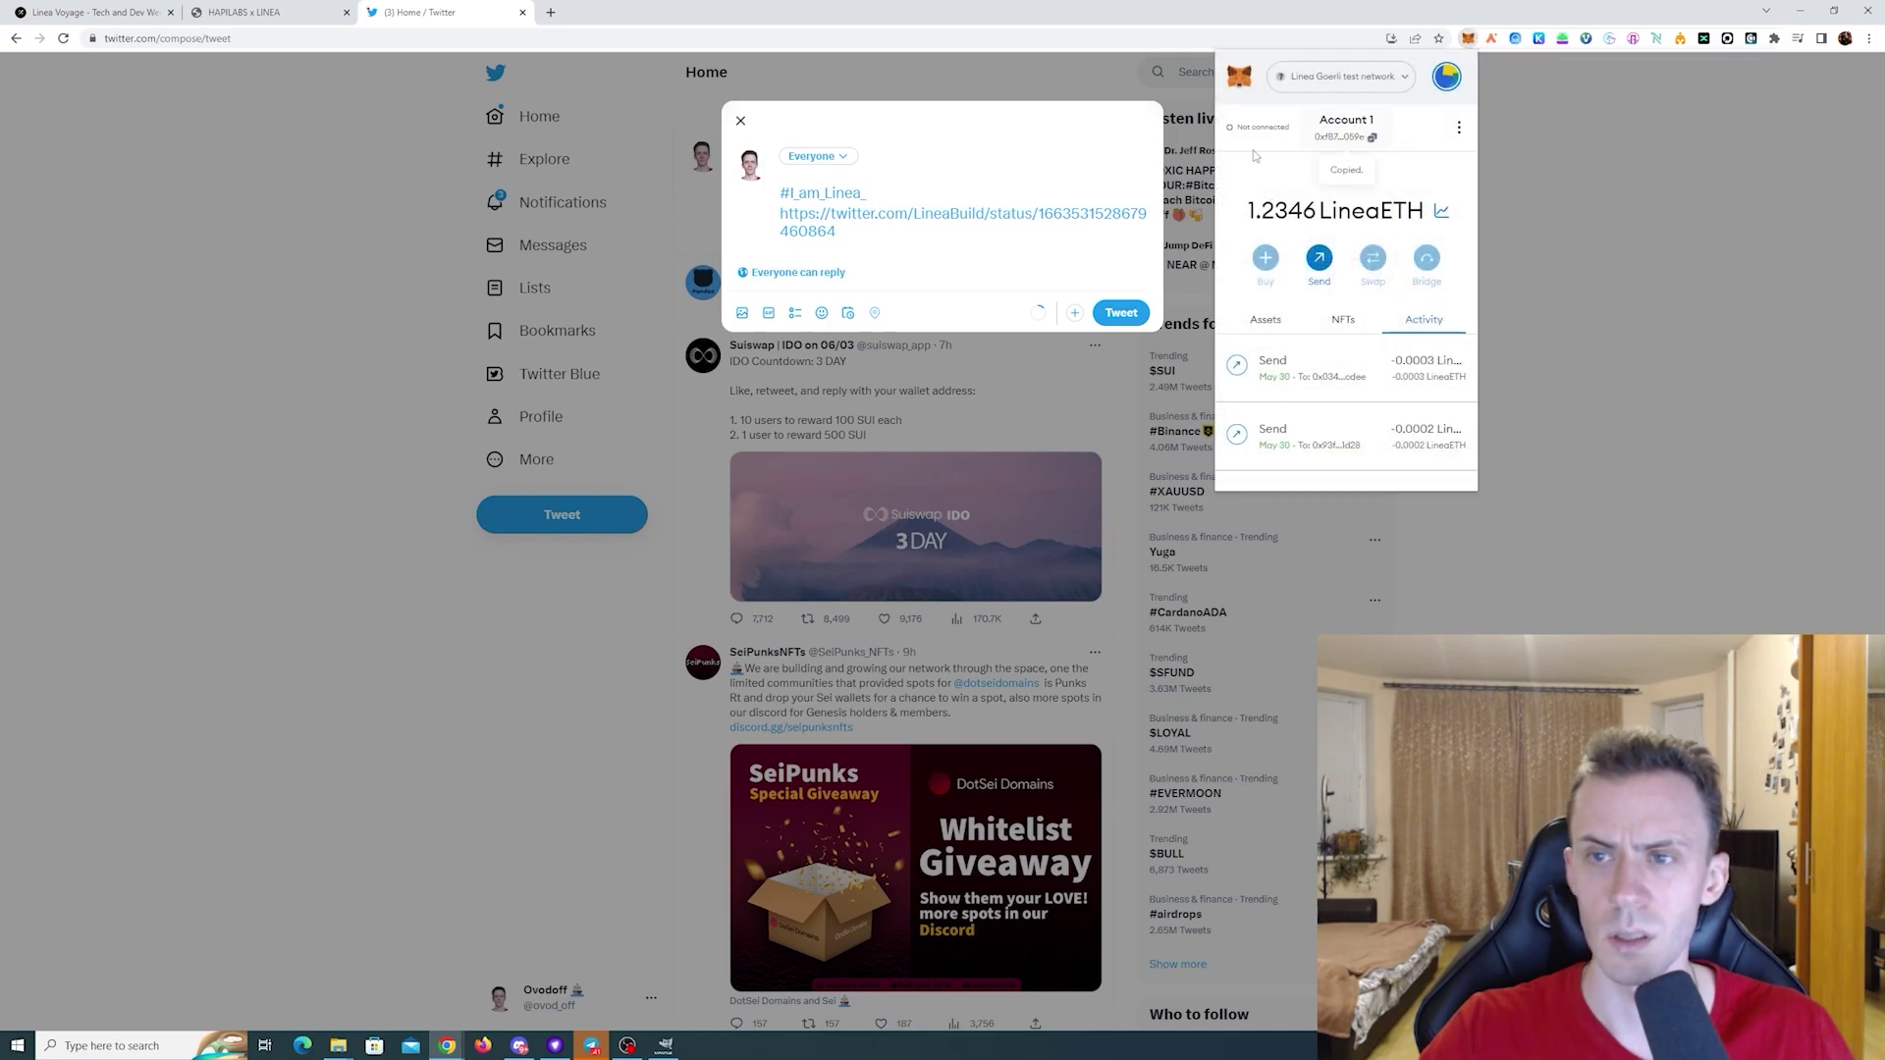
{"action": "left_click", "coordinate": [876, 195]}
{"action": "type", "text": "0xfB7aA74883Af7551fc6C5714F78E9d3Ad318059e"}
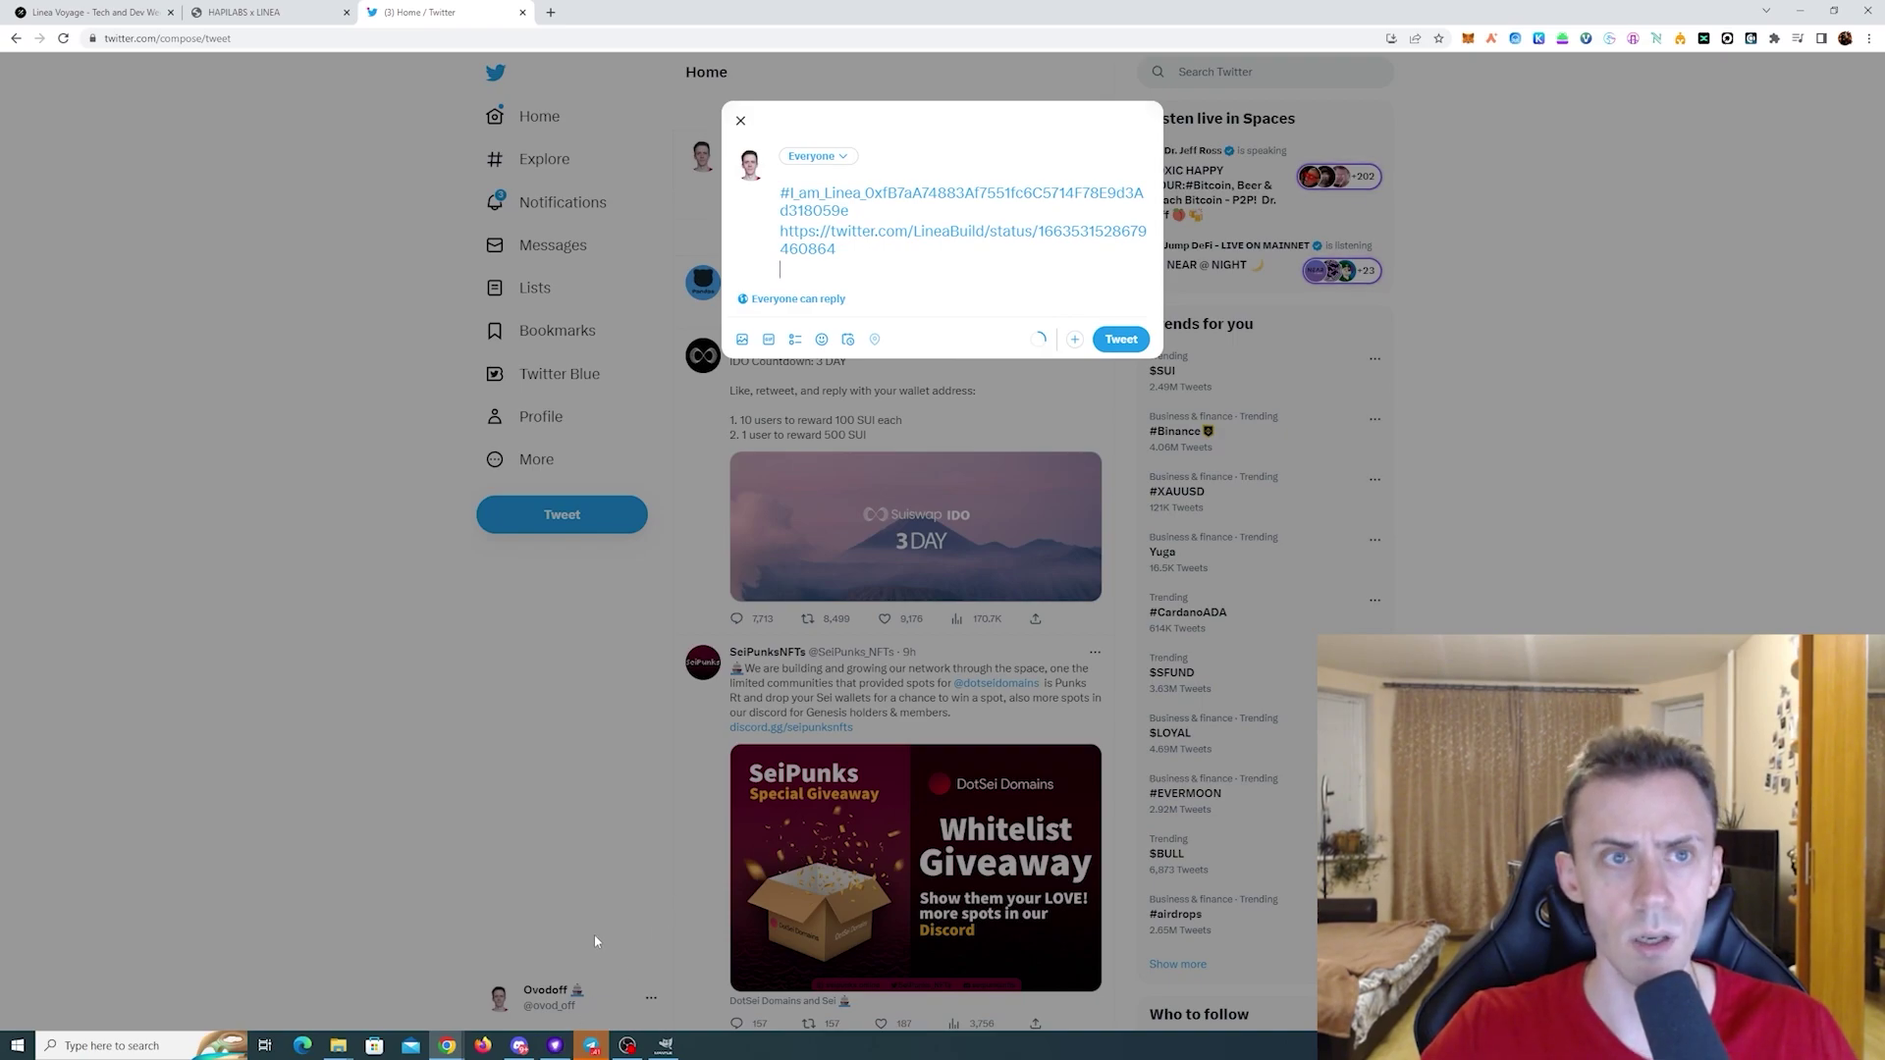
- Attach a screenshot of the L-shaped Hapi graph and post the tweet
{"action": "left_click", "coordinate": [245, 12]}
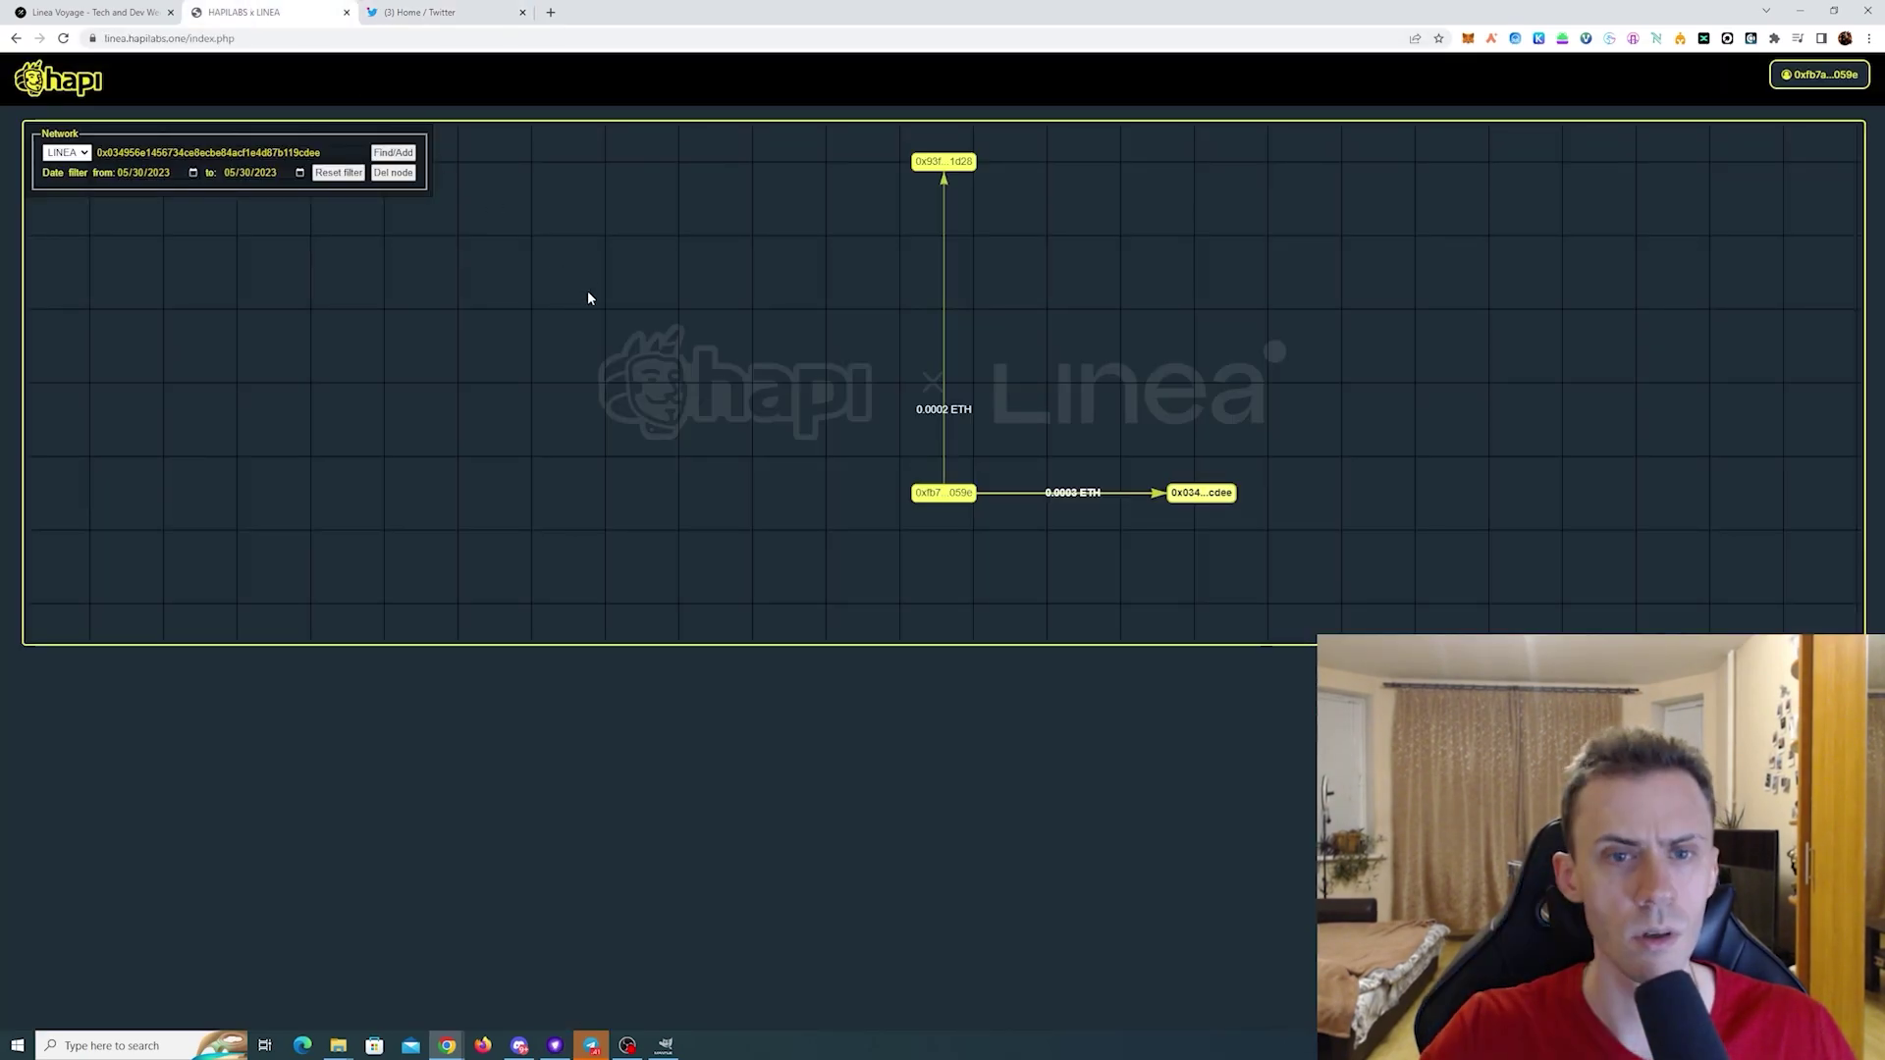
{"action": "key", "text": "super+shift+s"}
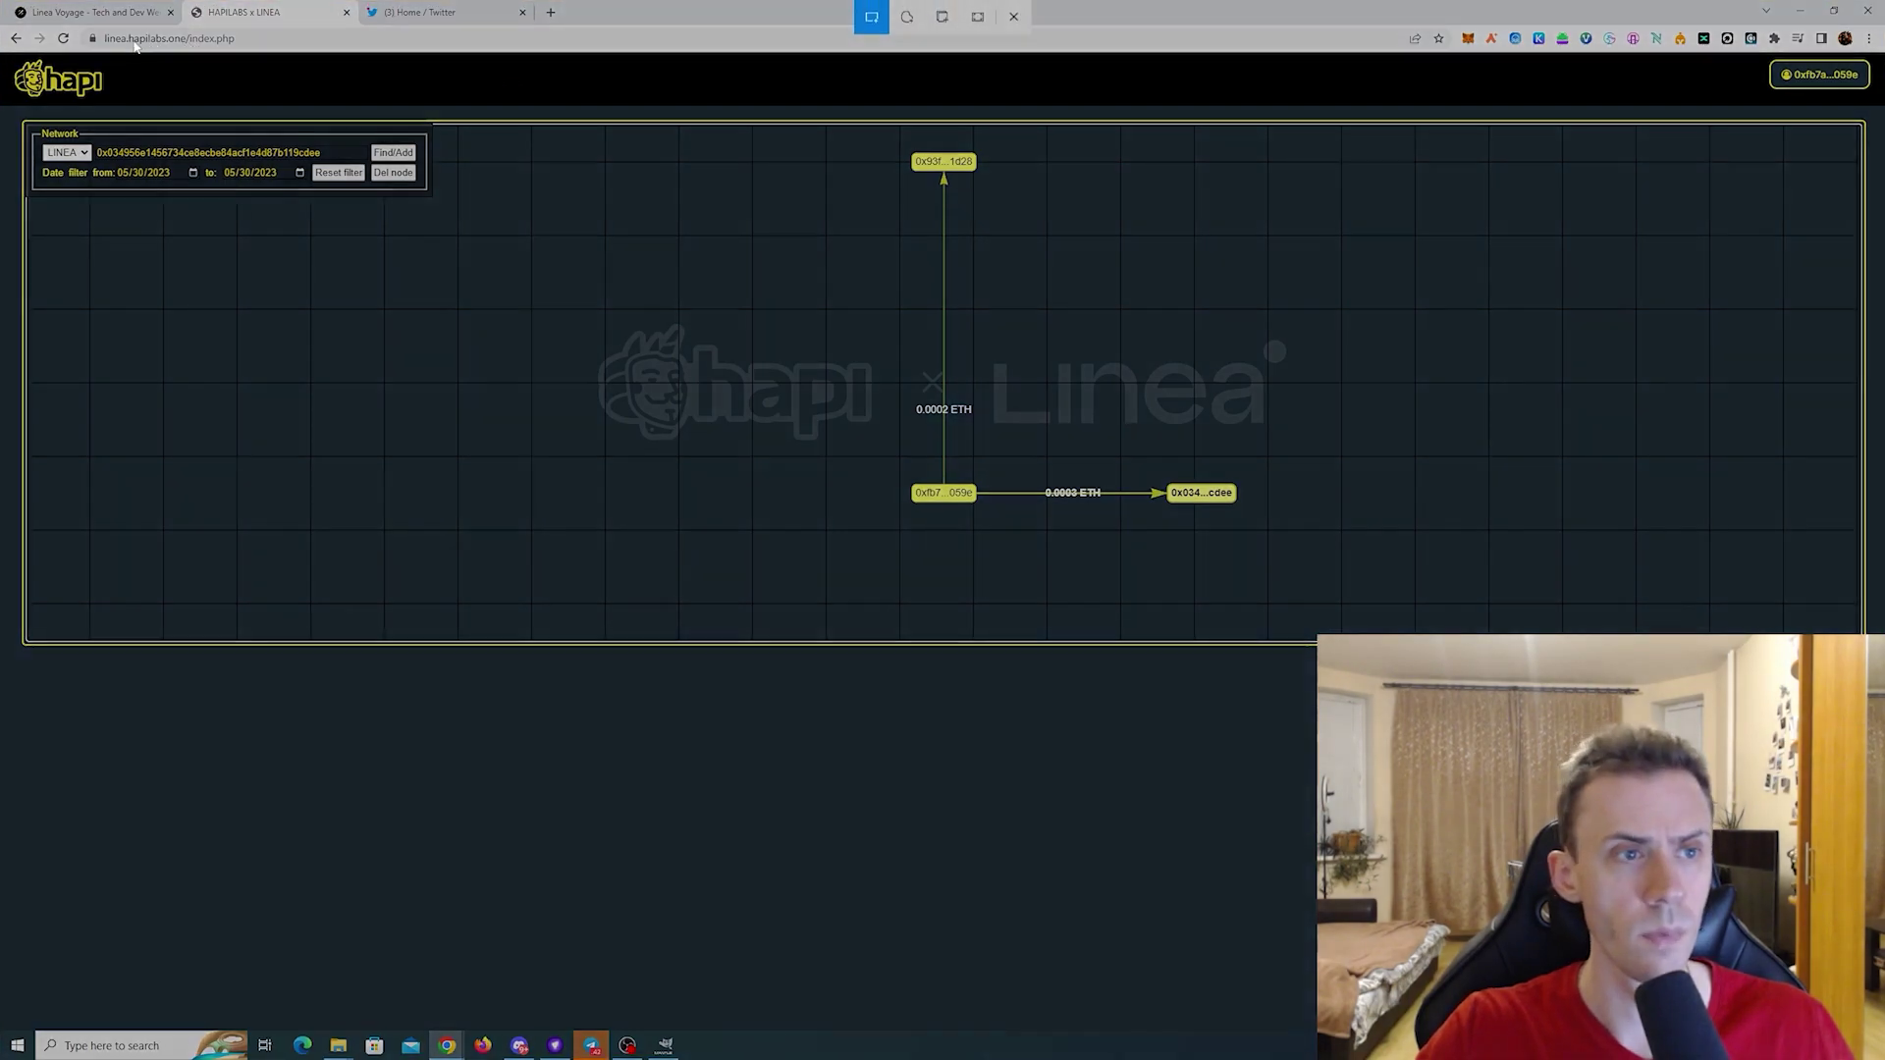
{"action": "left_click_drag", "start_coordinate": [12, 59], "coordinate": [1871, 619]}
{"action": "key", "text": "ctrl+Tab"}
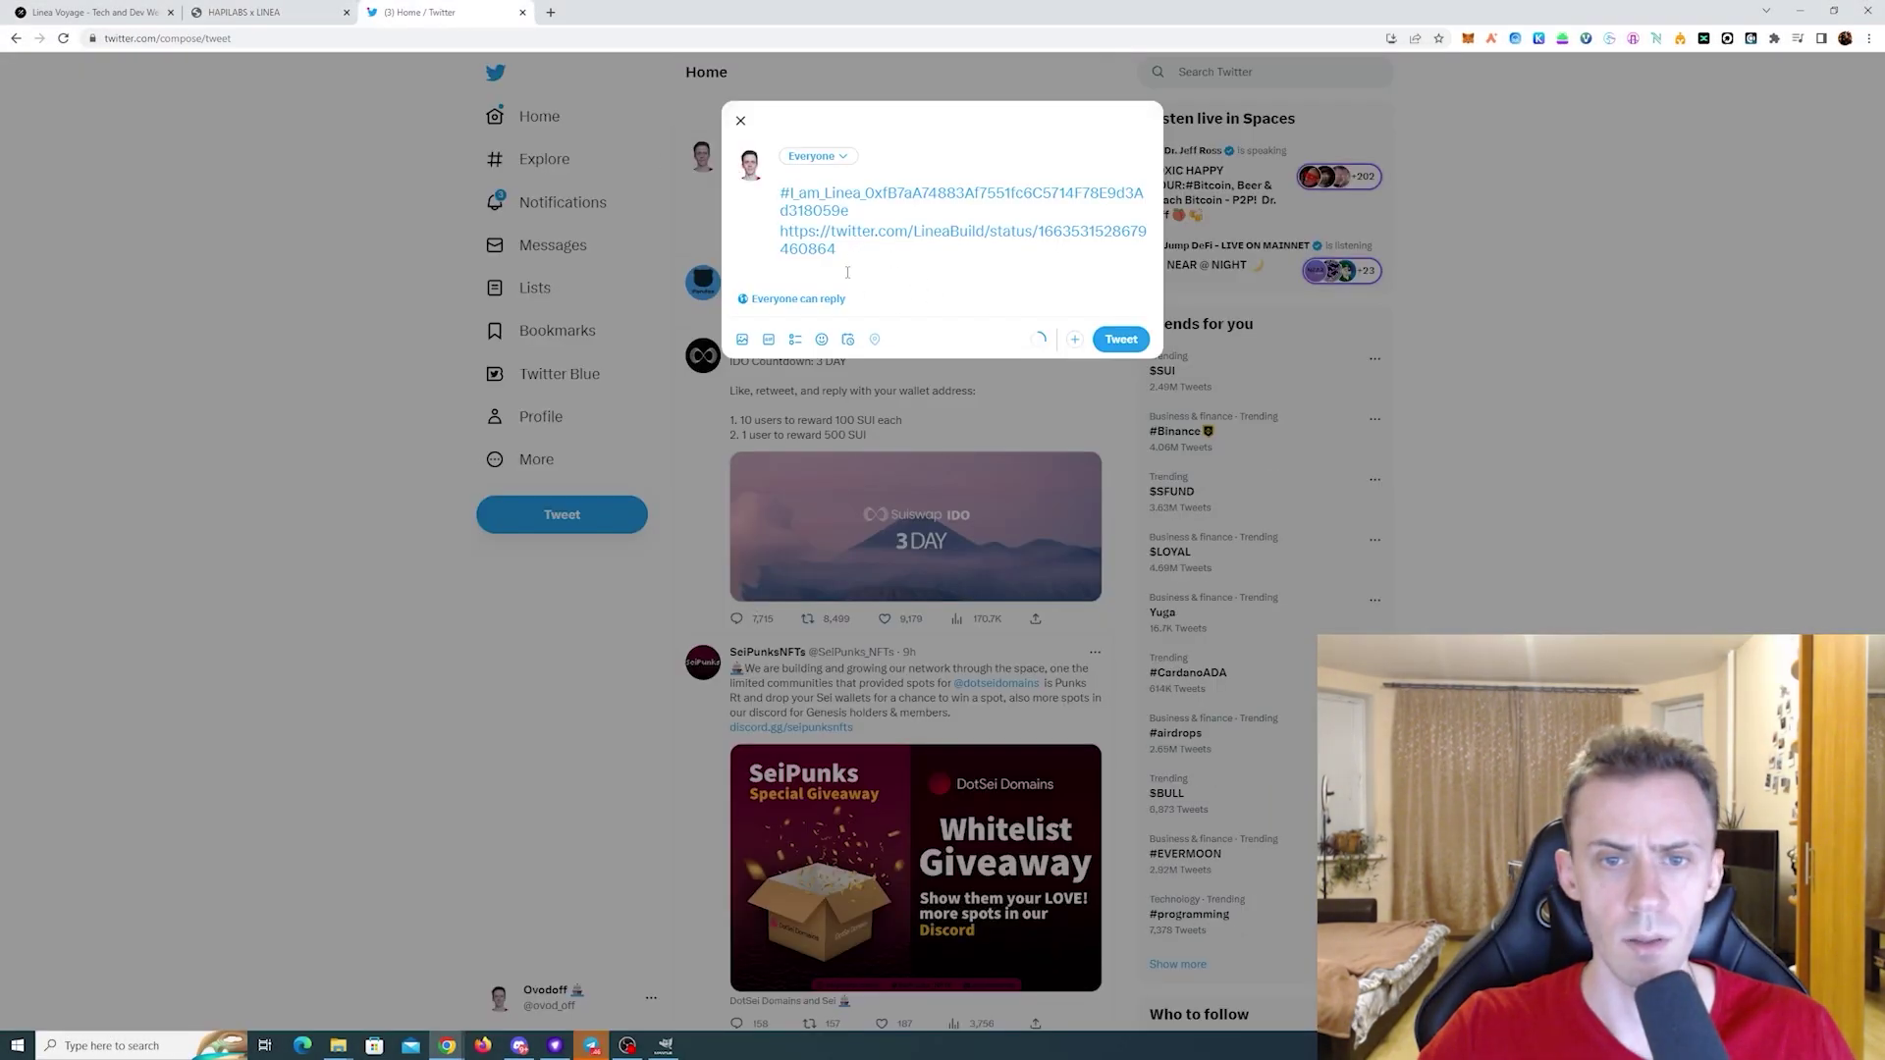
{"action": "key", "text": "ctrl+v"}
{"action": "key", "text": "ctrl+Return"}
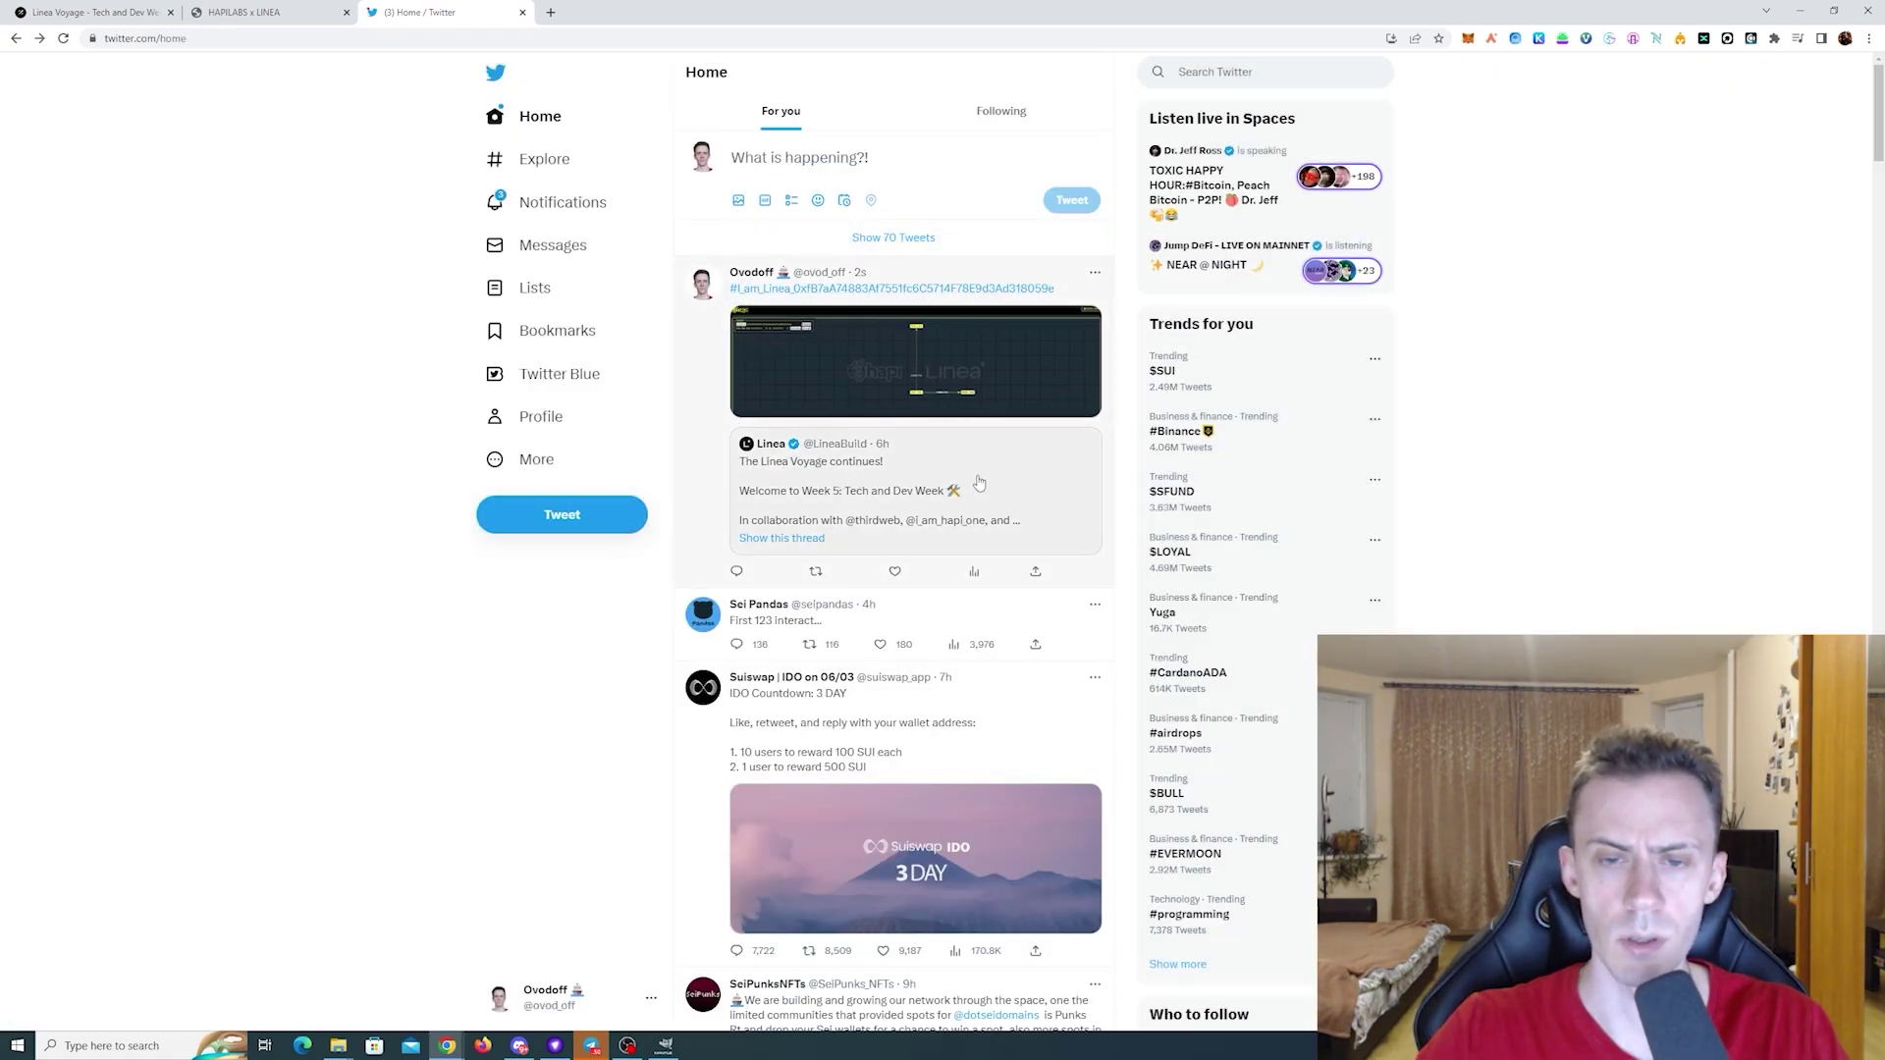
- On the Galxe Linea Voyage page, follow ThirdWeb's Link to Website
{"action": "key", "text": "ctrl+Tab"}
{"action": "scroll", "coordinate": [1196, 363], "scroll_direction": "down", "scroll_amount": 2}
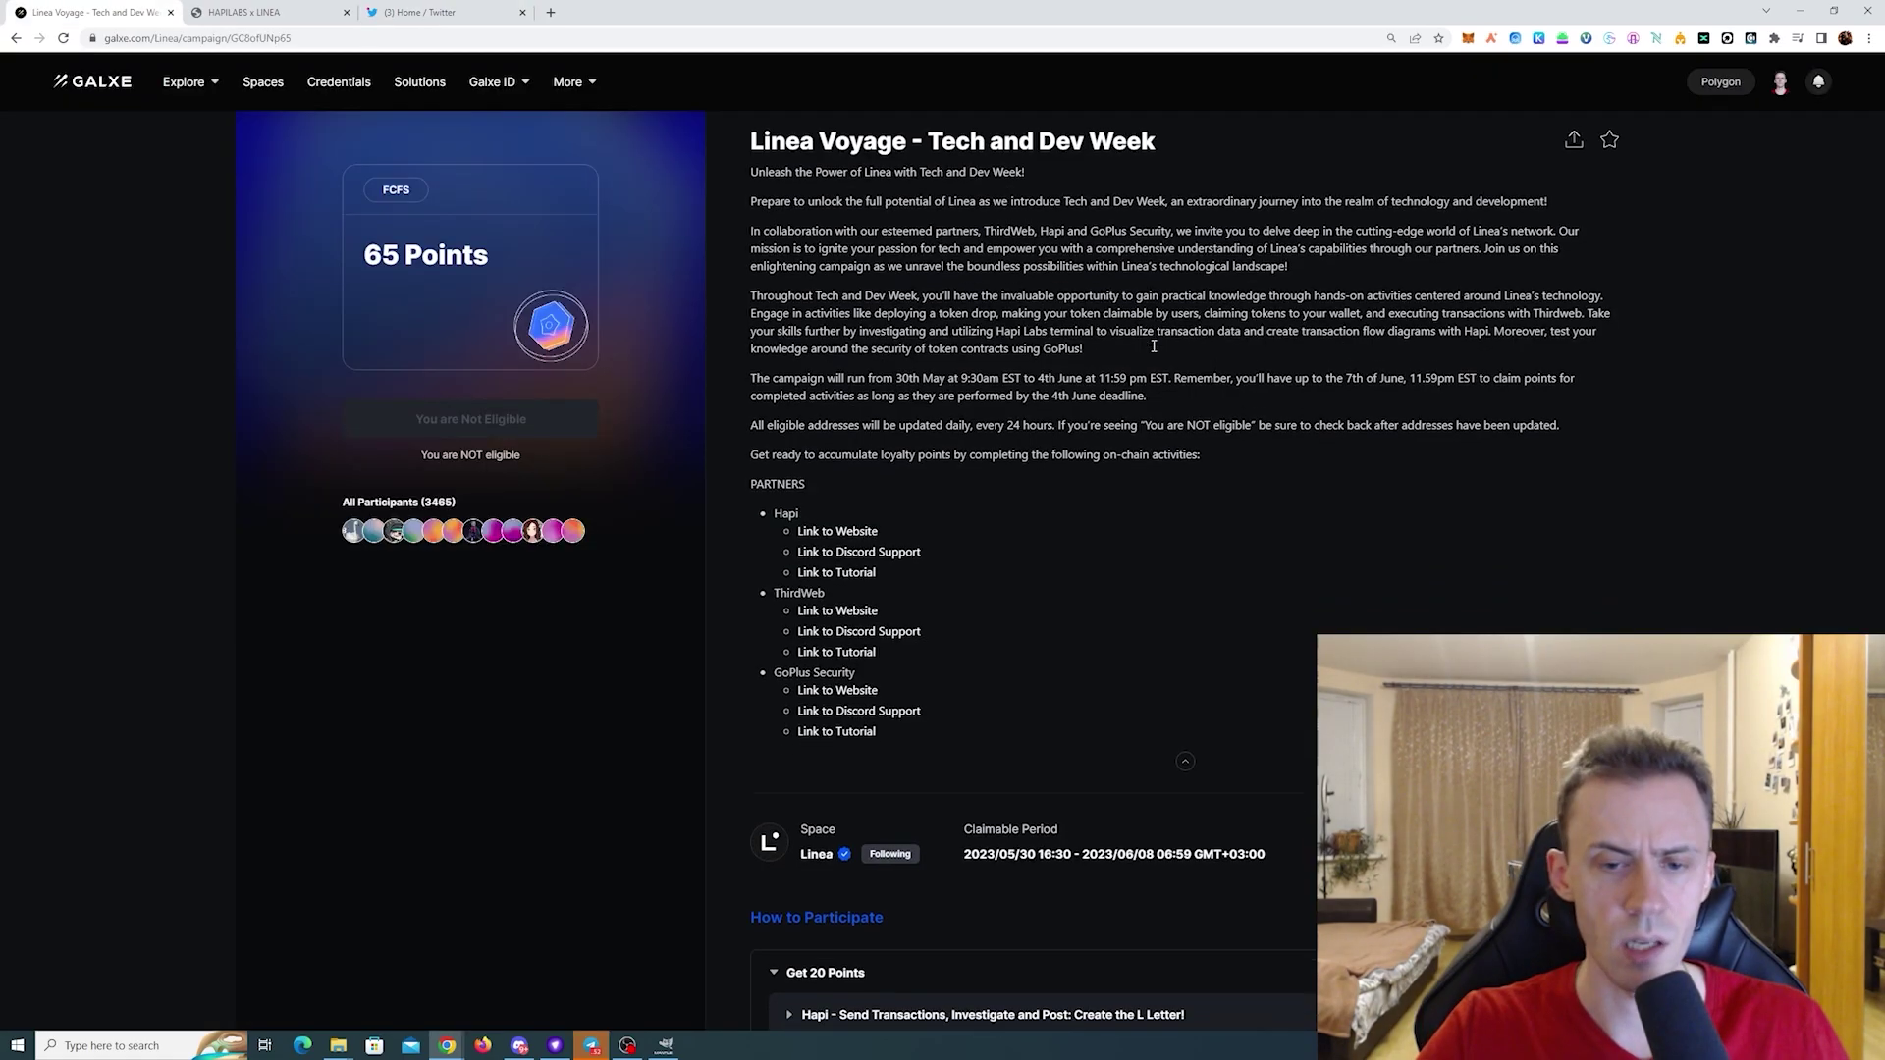
{"action": "scroll", "coordinate": [1201, 246], "scroll_direction": "down", "scroll_amount": 4}
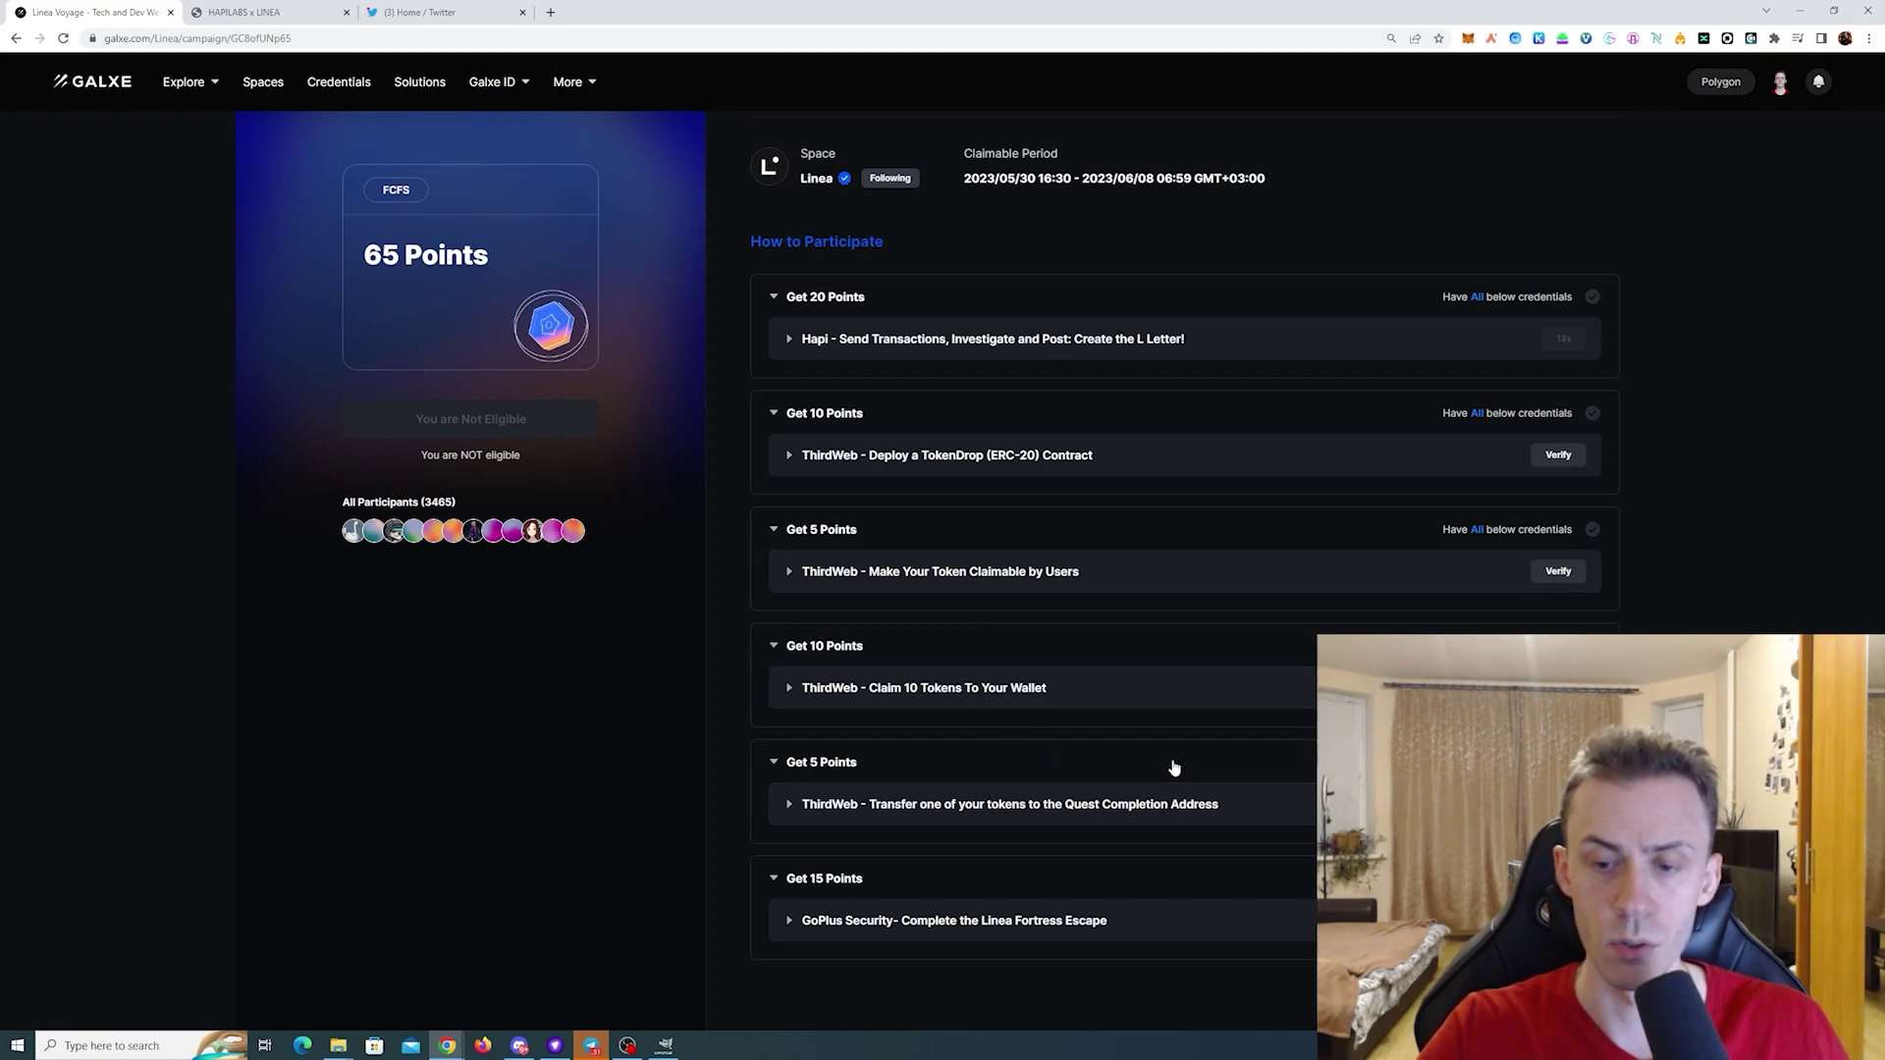
{"action": "scroll", "coordinate": [1148, 727], "scroll_direction": "up", "scroll_amount": 3}
{"action": "left_click", "coordinate": [974, 201]}
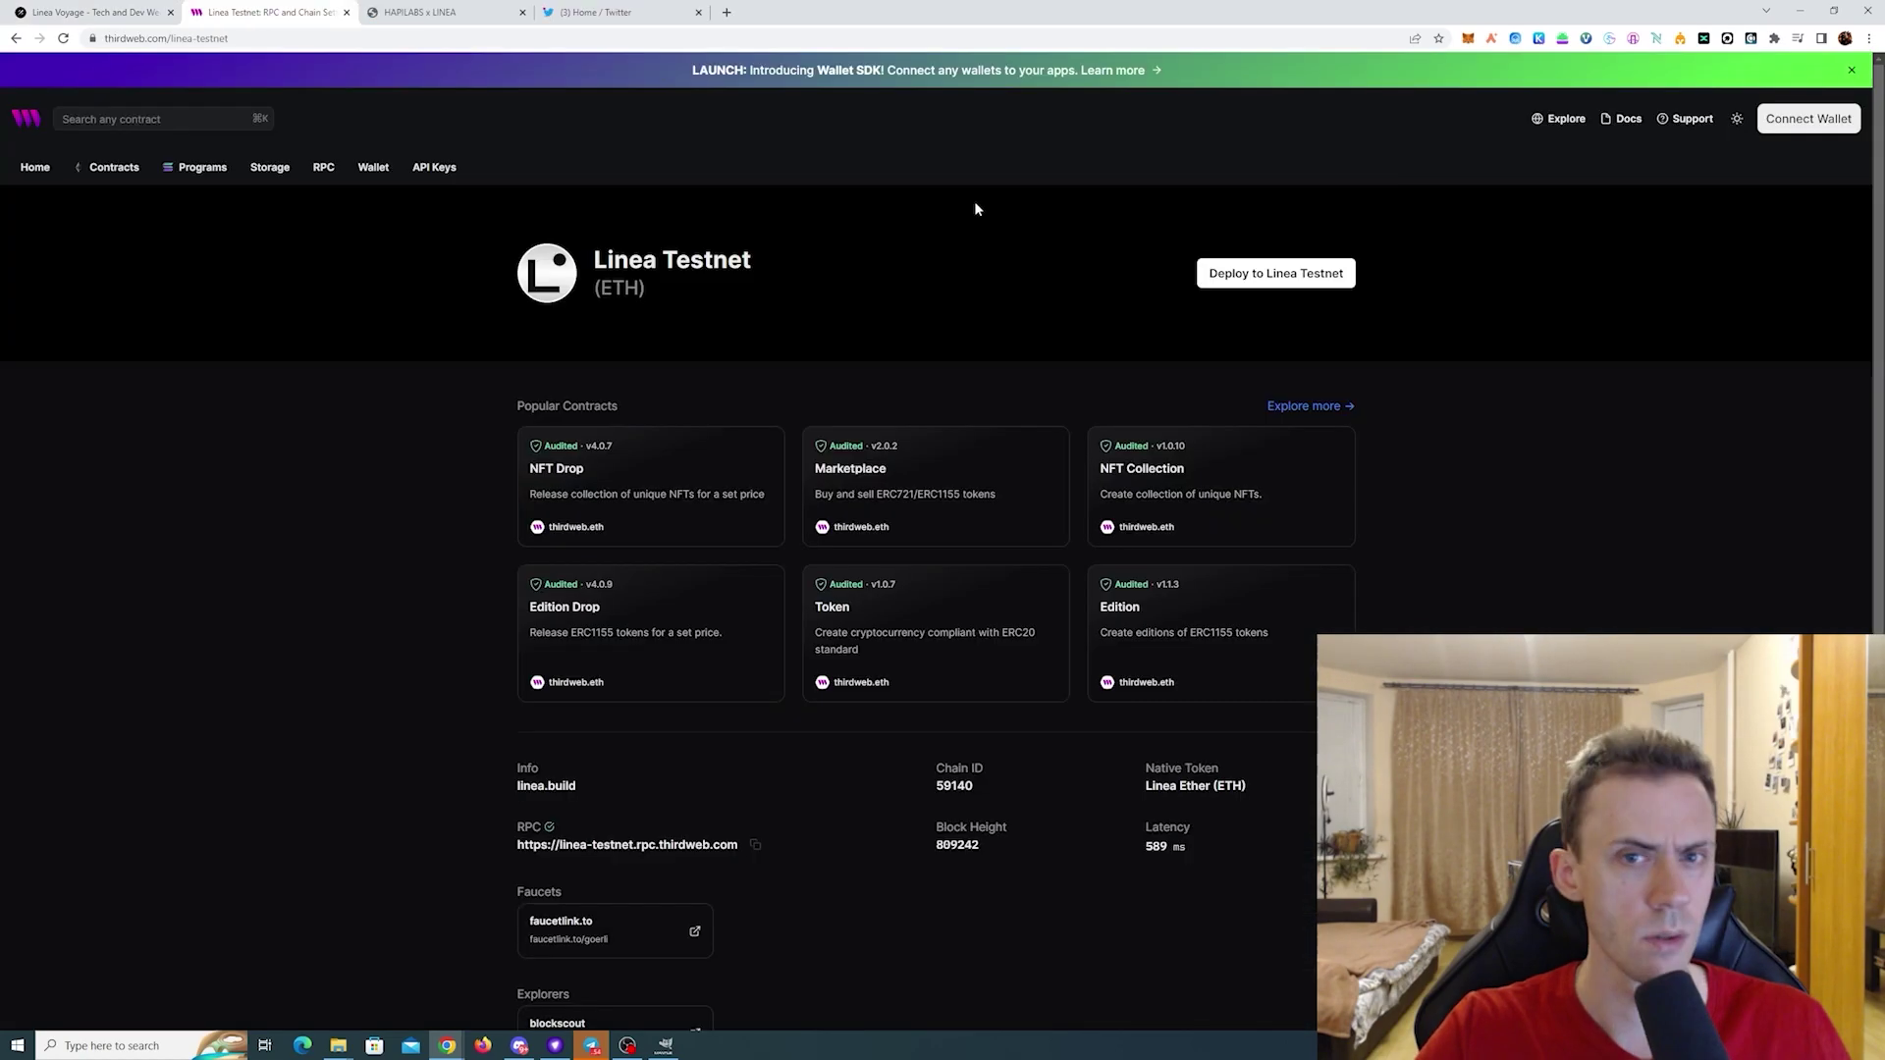
- Connect the MetaMask wallet to thirdweb and check its network
{"action": "left_click", "coordinate": [1808, 118]}
{"action": "left_click", "coordinate": [993, 463]}
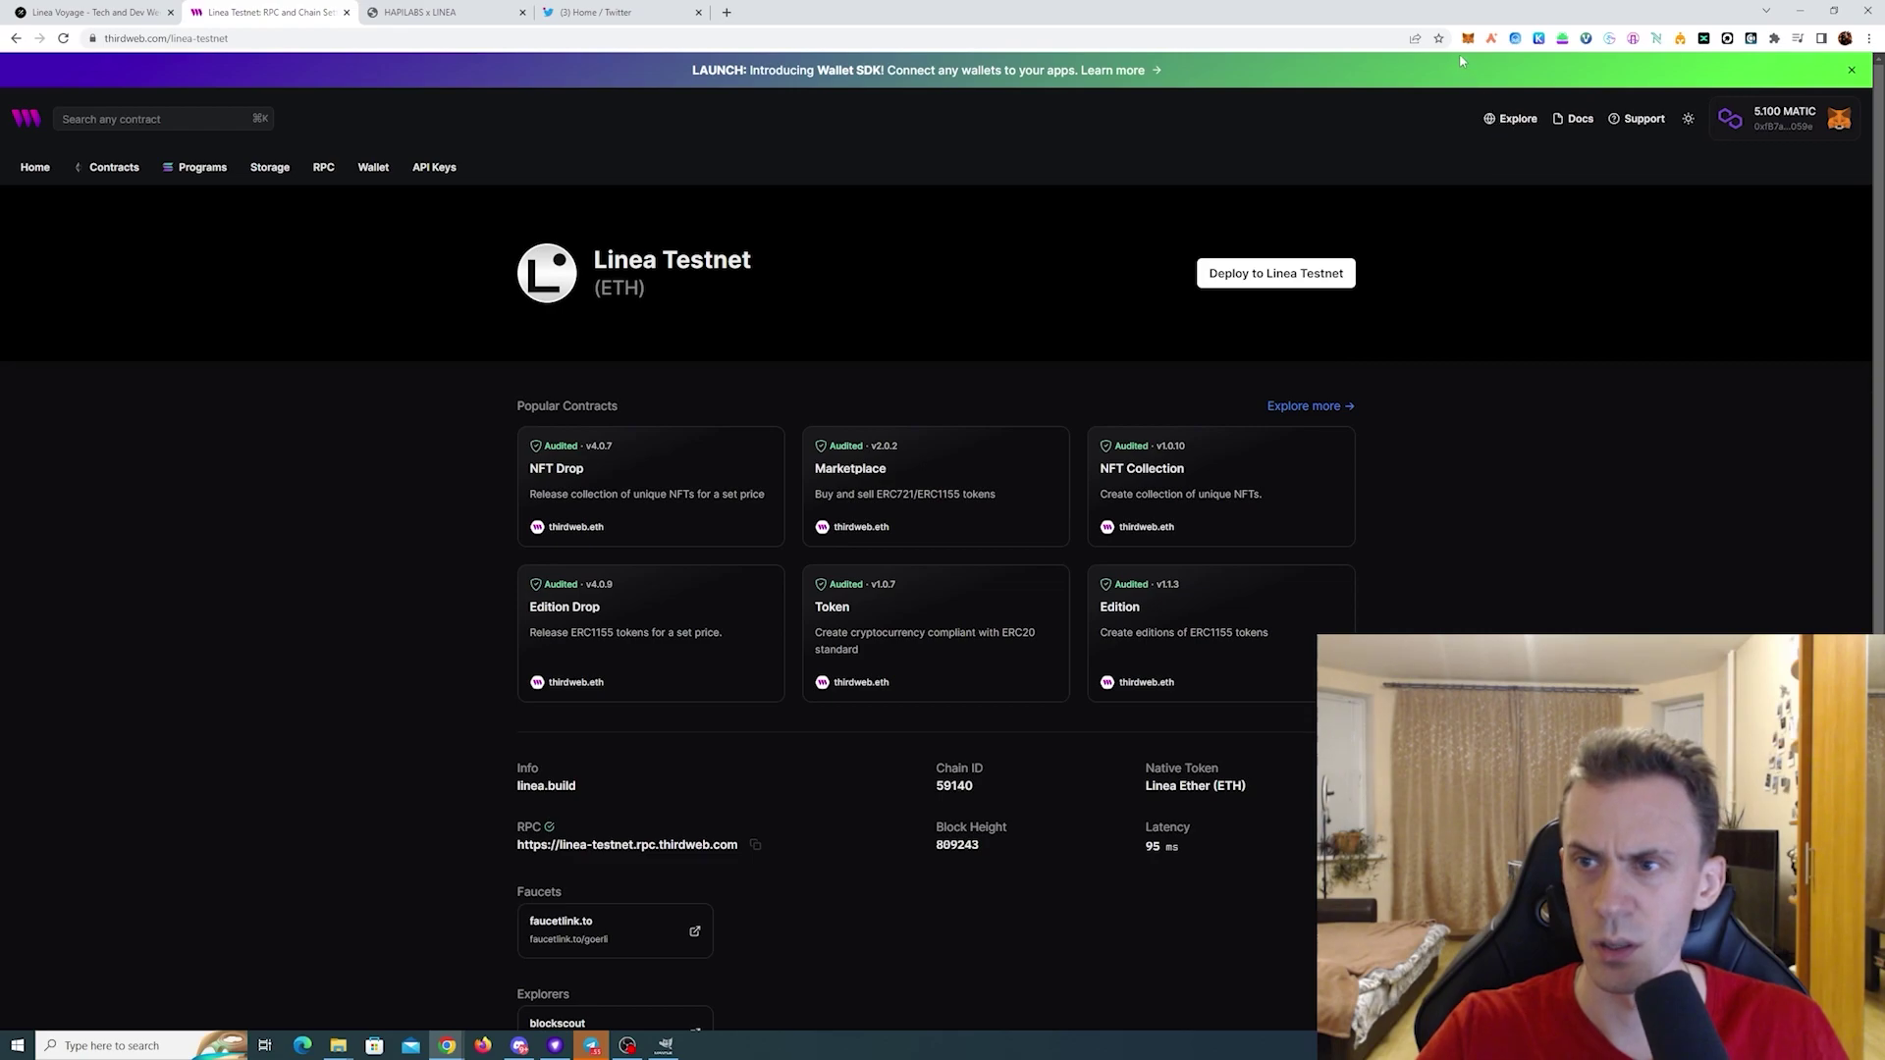
{"action": "left_click", "coordinate": [1468, 38]}
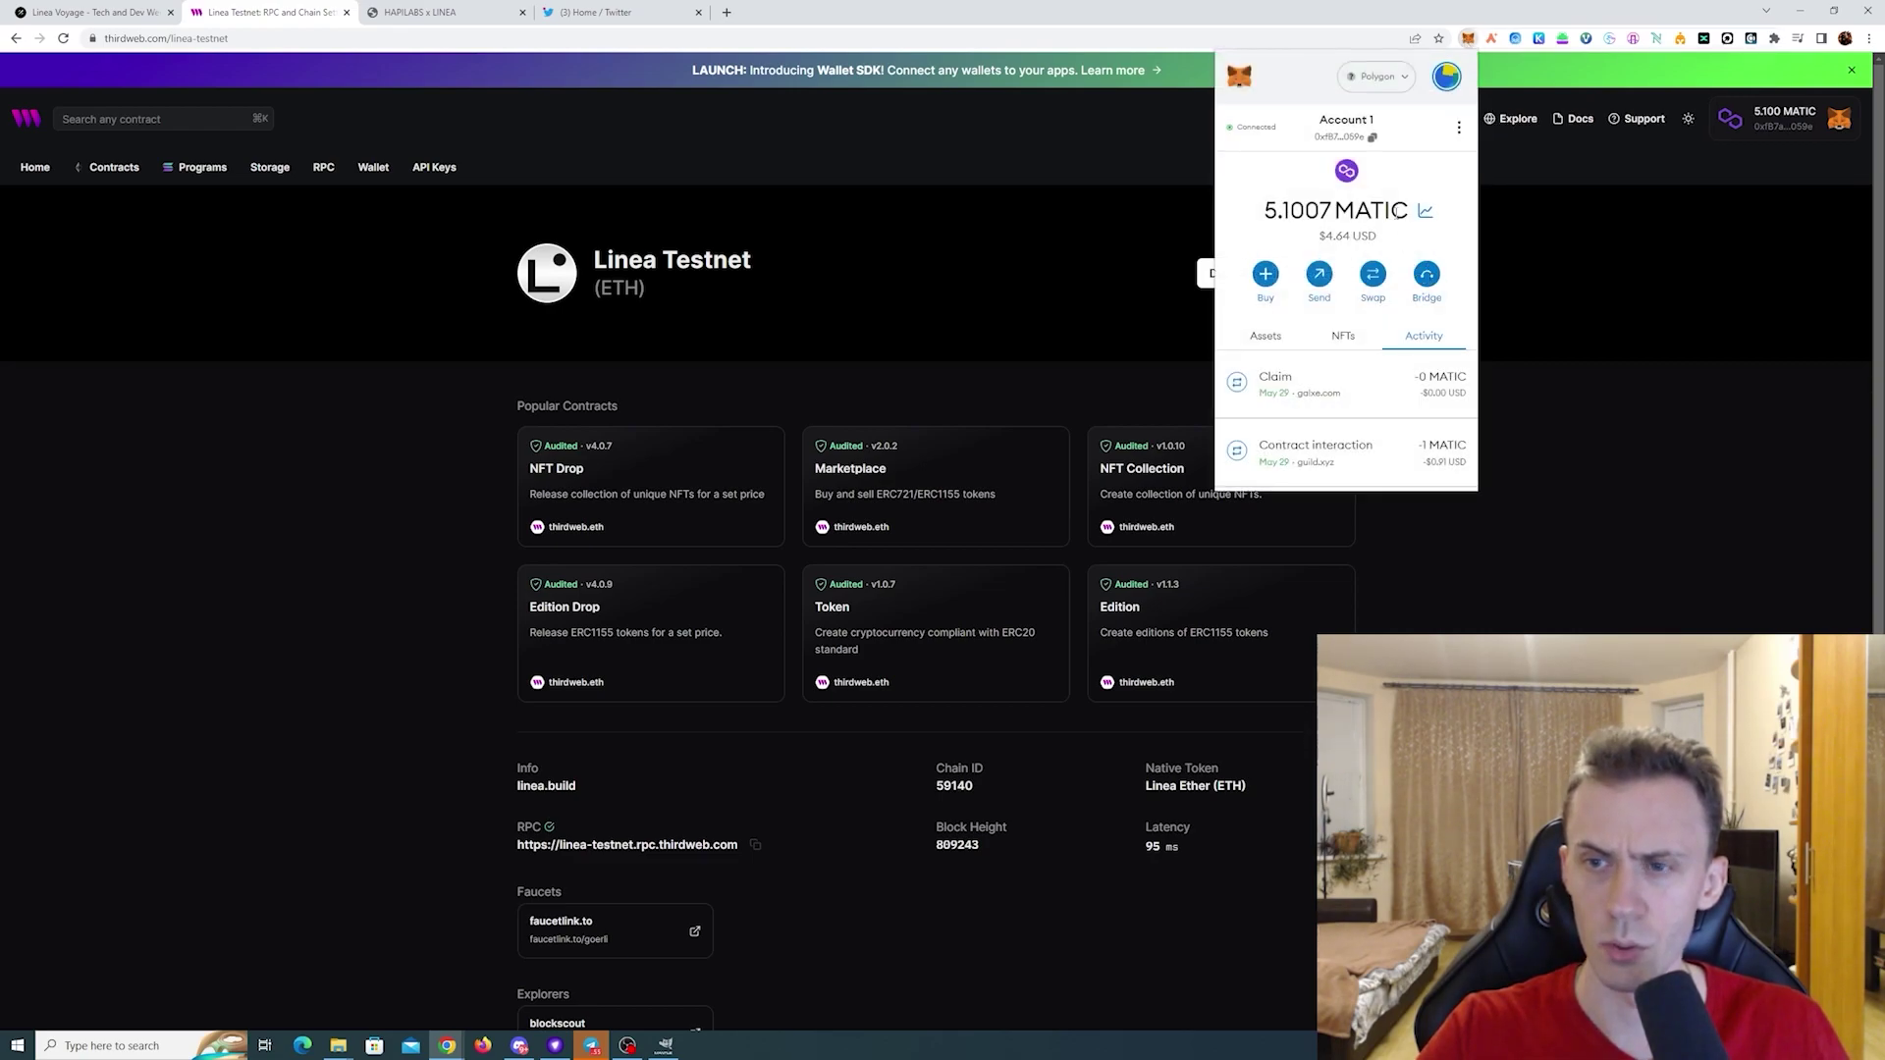
{"action": "left_click", "coordinate": [1377, 76]}
{"action": "scroll", "coordinate": [1385, 314], "scroll_direction": "down", "scroll_amount": 2}
{"action": "left_click", "coordinate": [1360, 275]}
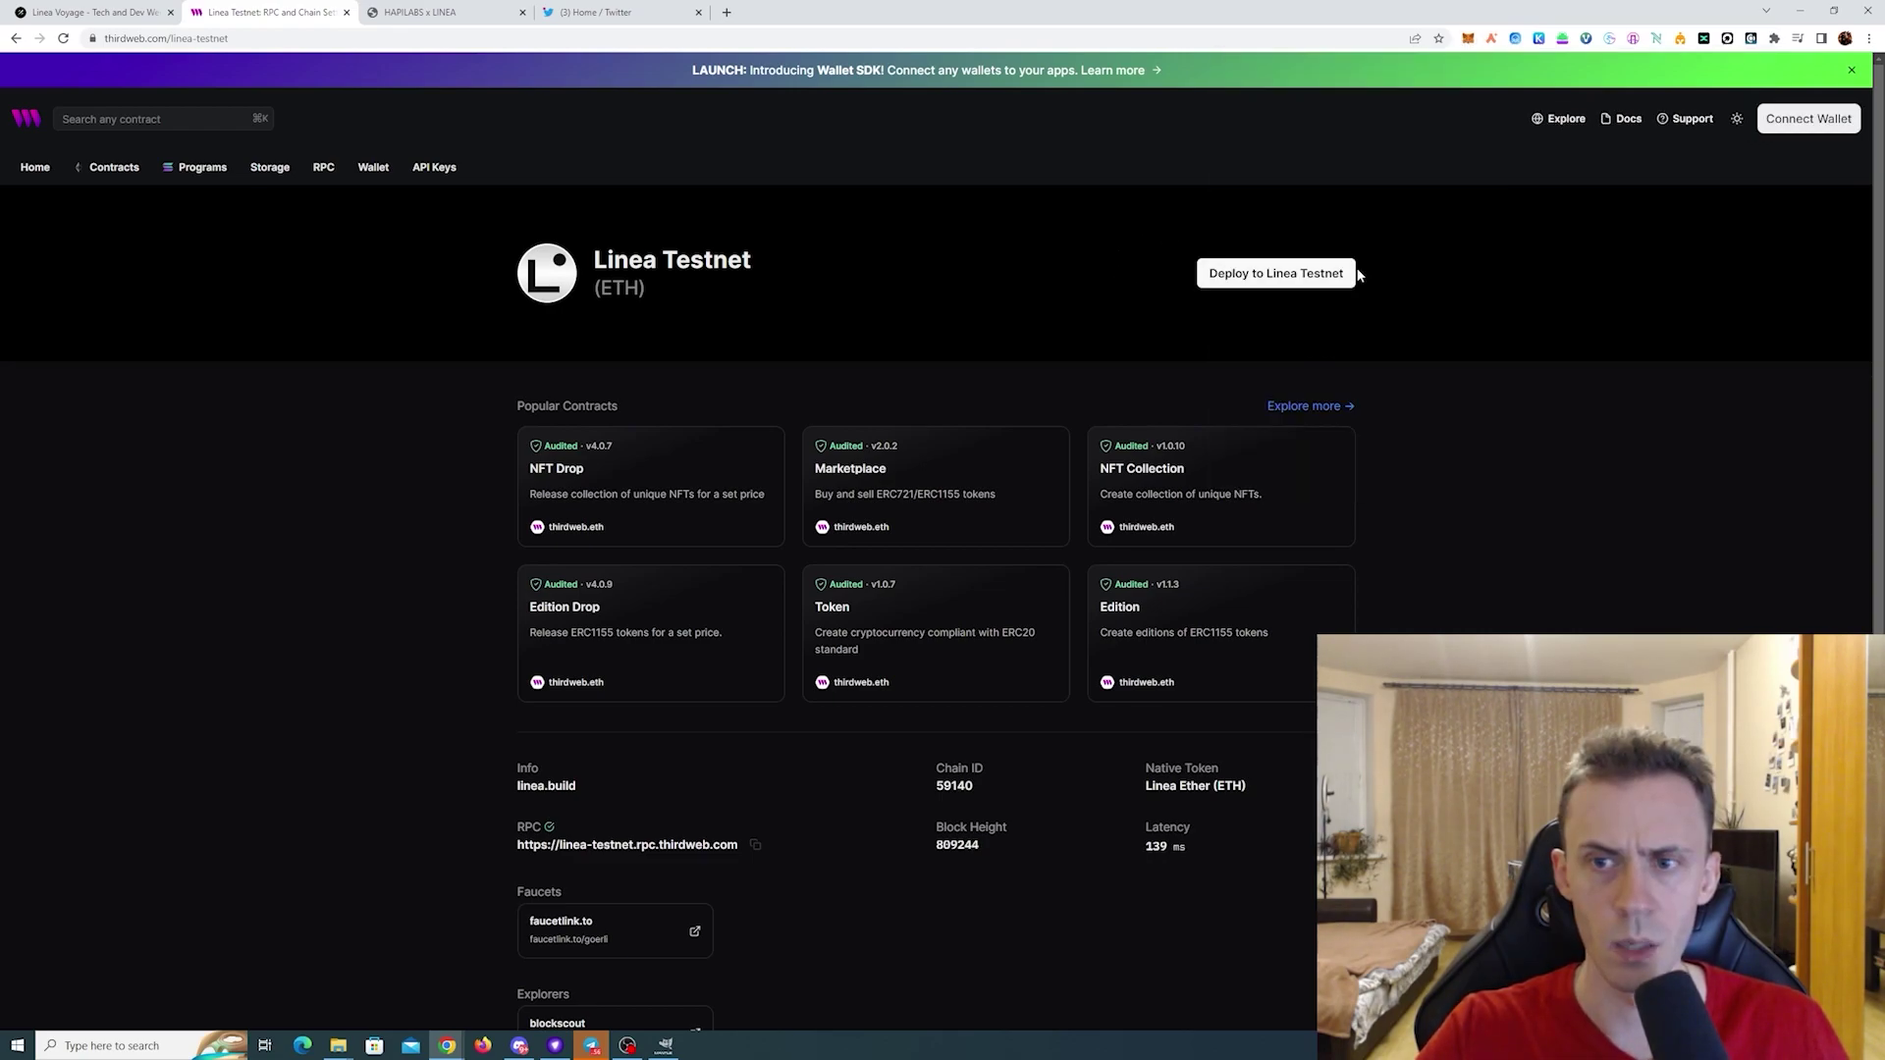
- Browse the Linea Testnet contracts and open the Token Drop card under Drops
{"action": "left_click", "coordinate": [1262, 275]}
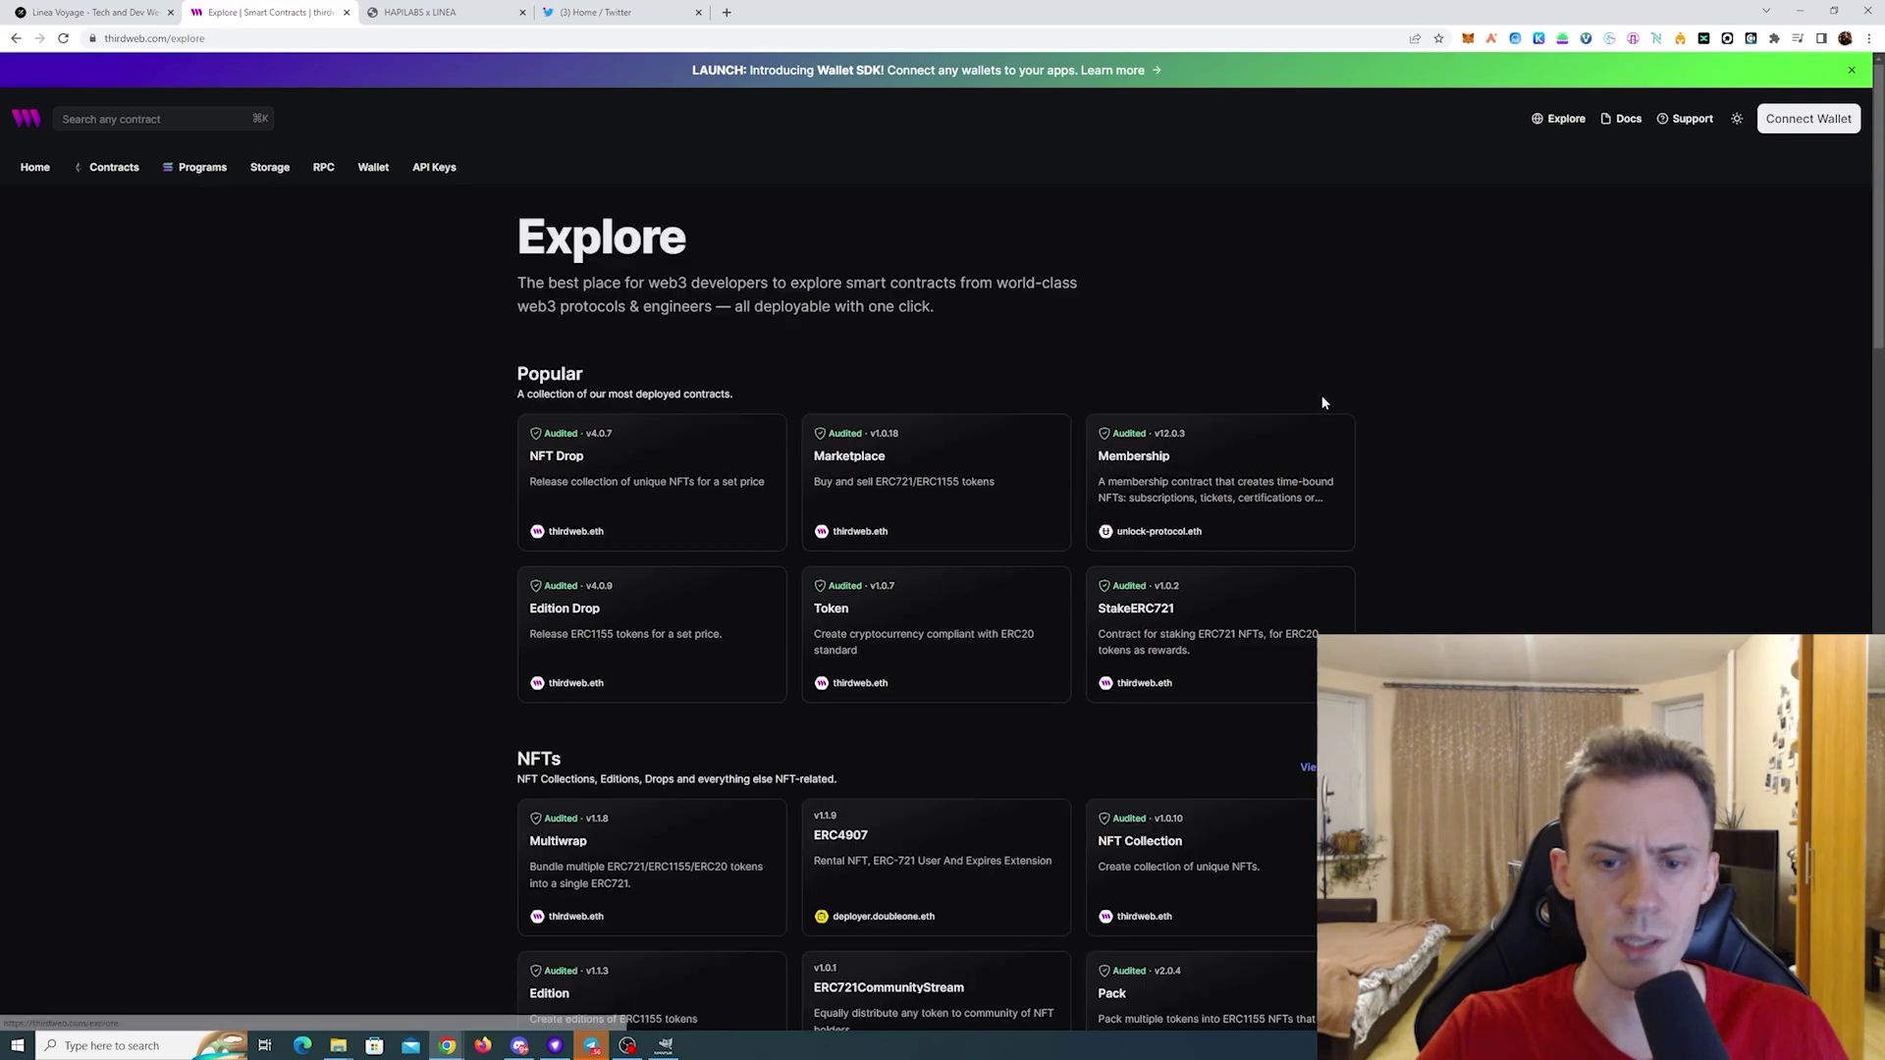
{"action": "scroll", "coordinate": [1285, 443], "scroll_direction": "down", "scroll_amount": 1}
{"action": "scroll", "coordinate": [1358, 326], "scroll_direction": "down", "scroll_amount": 4}
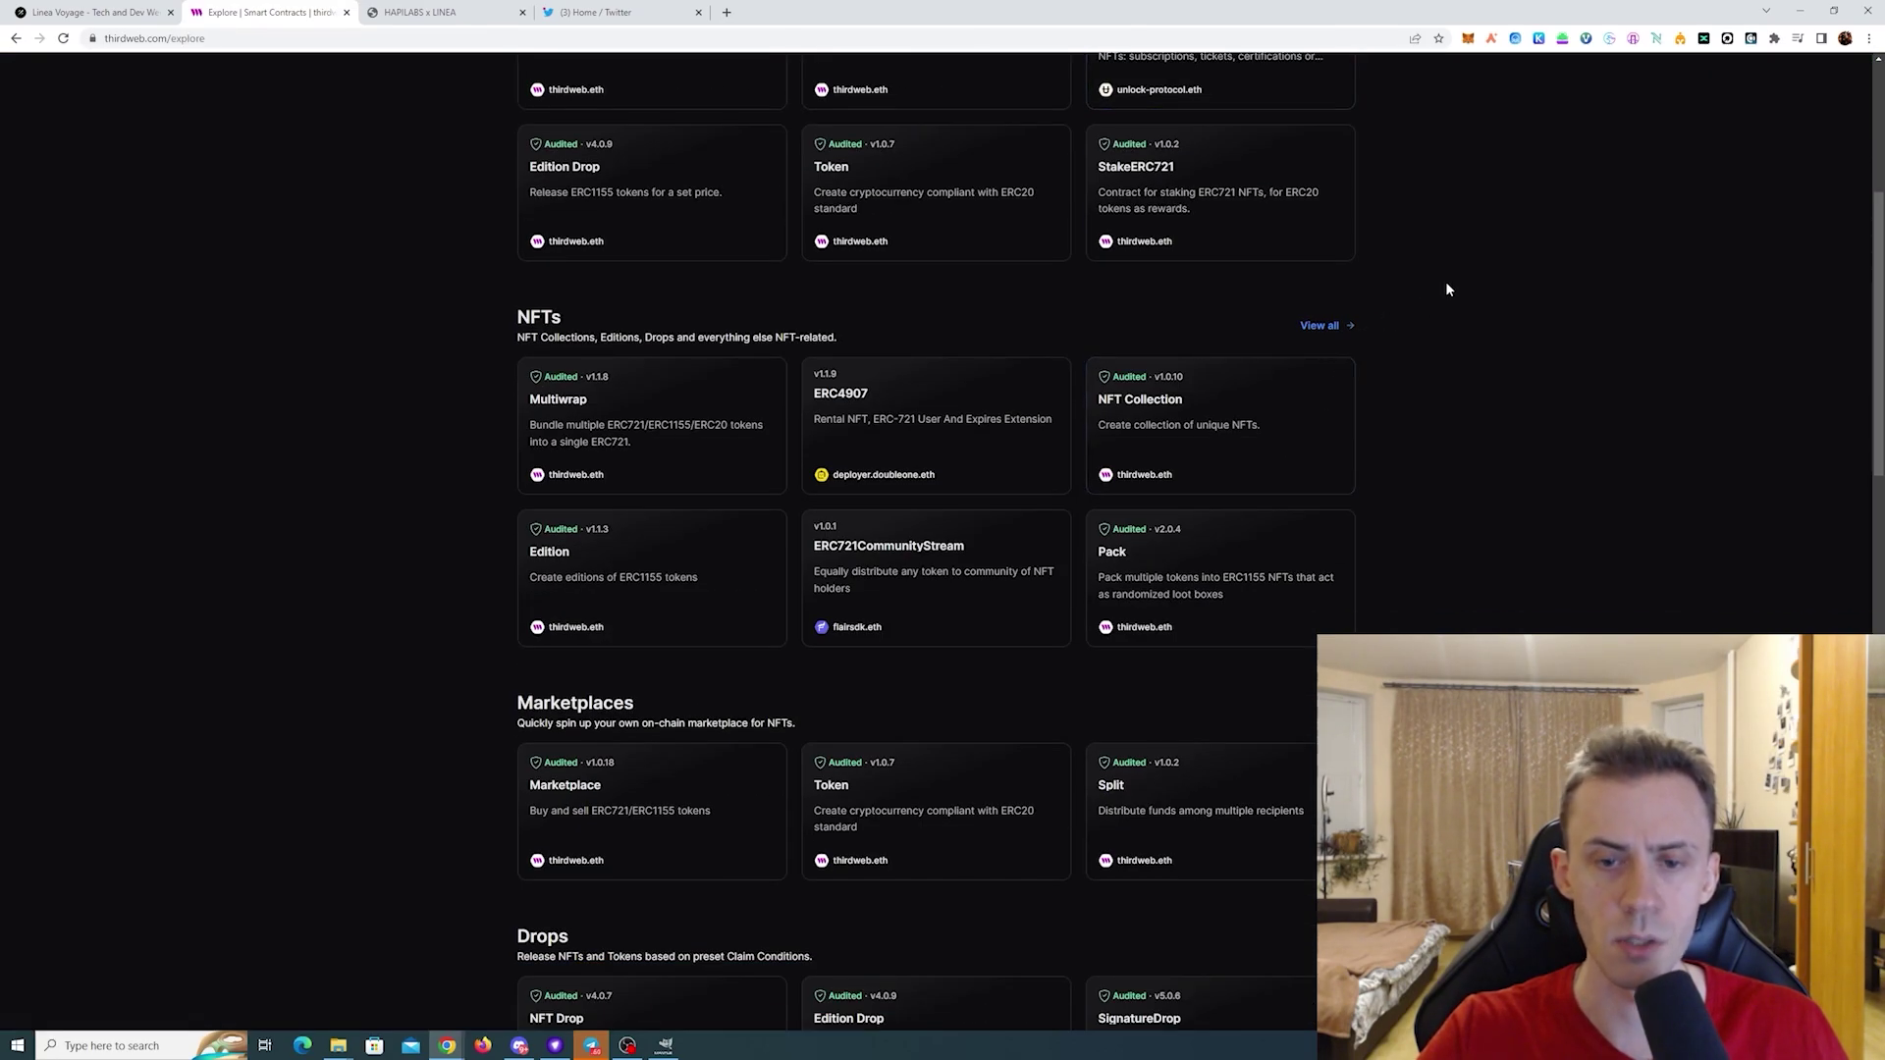
{"action": "scroll", "coordinate": [1445, 275], "scroll_direction": "down", "scroll_amount": 3}
{"action": "scroll", "coordinate": [1445, 274], "scroll_direction": "down", "scroll_amount": 3}
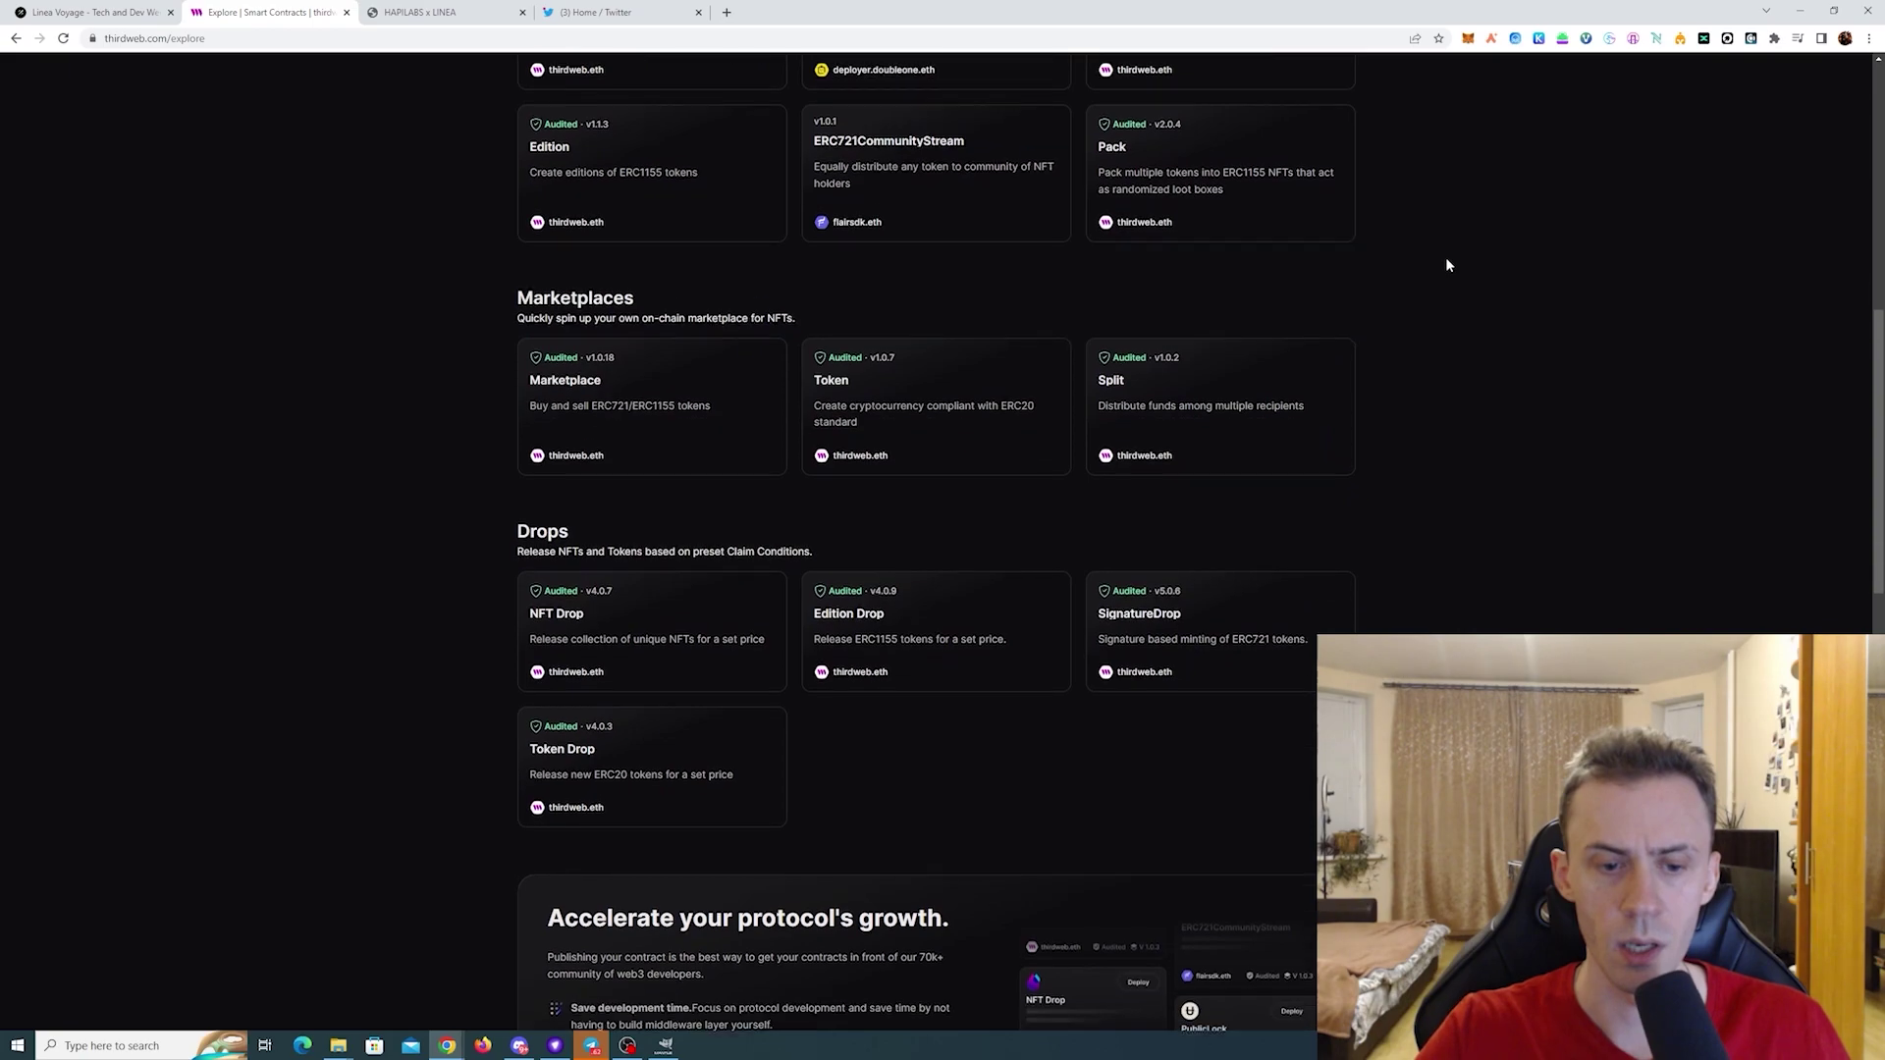
{"action": "scroll", "coordinate": [1447, 258], "scroll_direction": "up", "scroll_amount": 2}
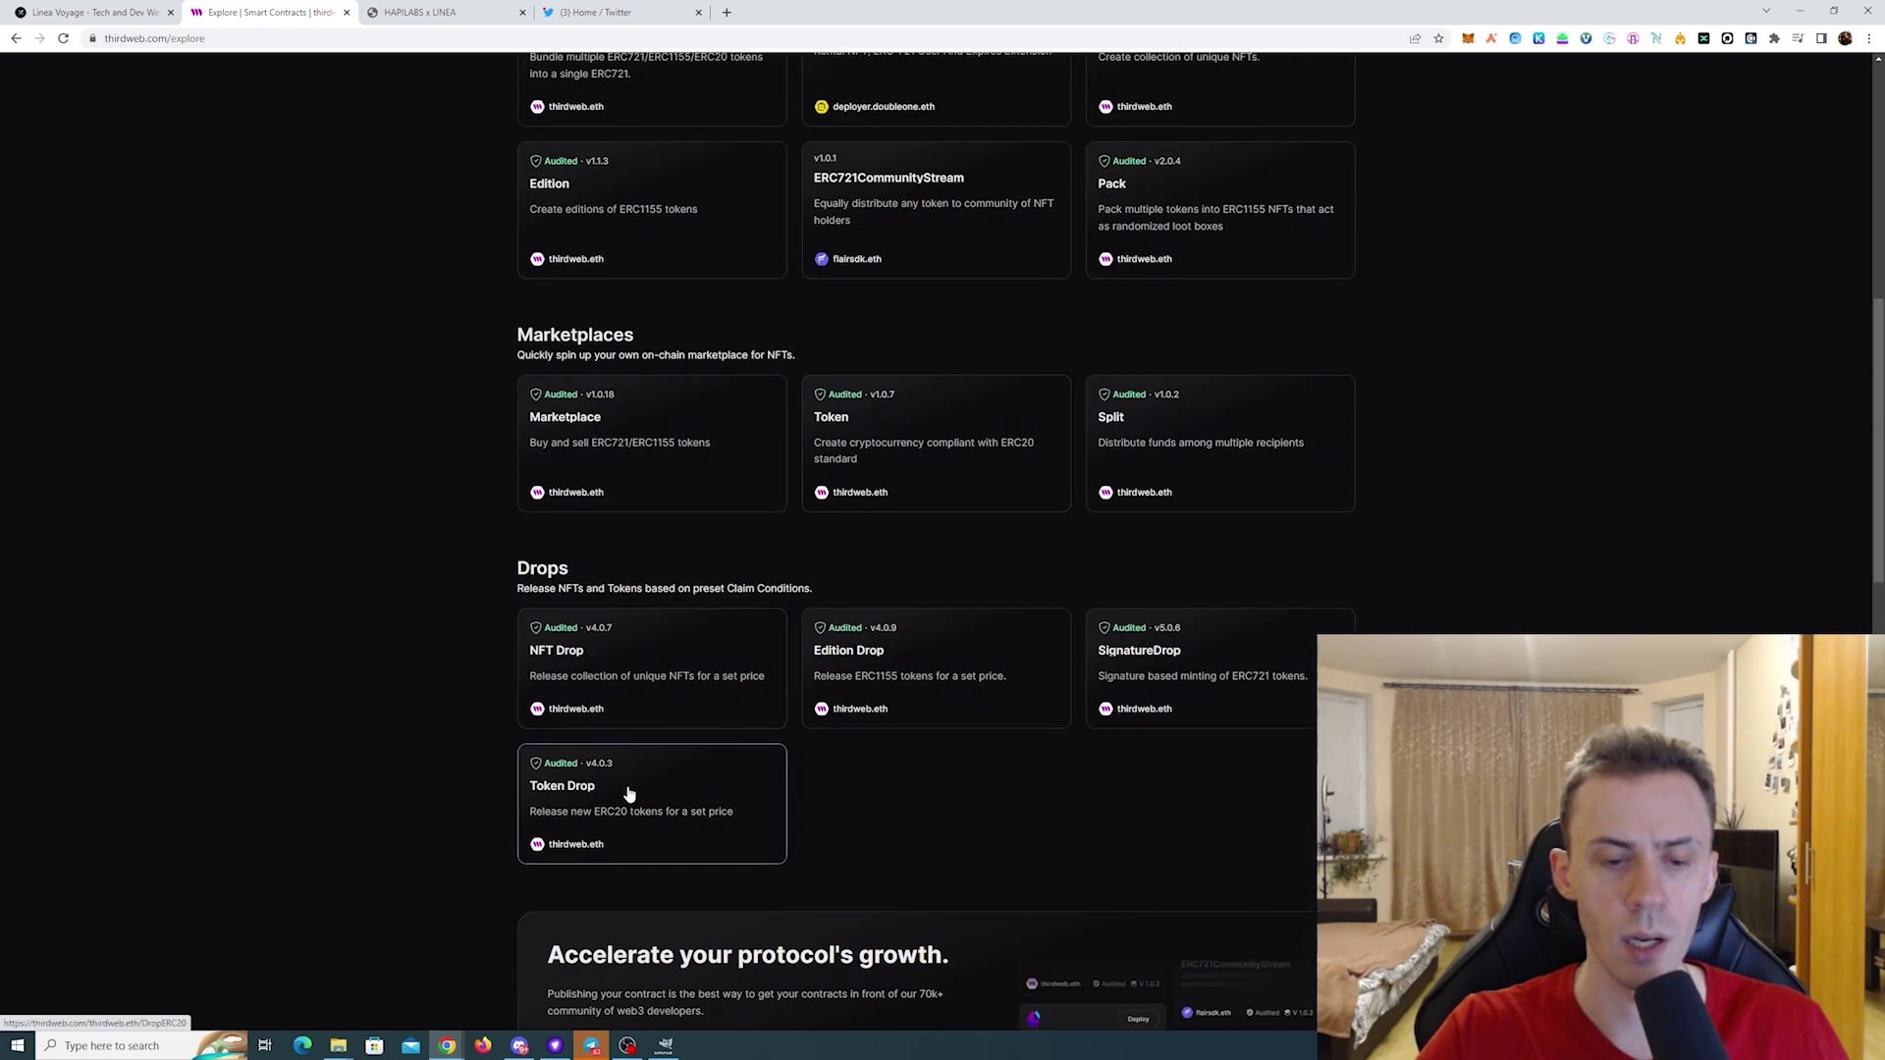
{"action": "left_click", "coordinate": [694, 799]}
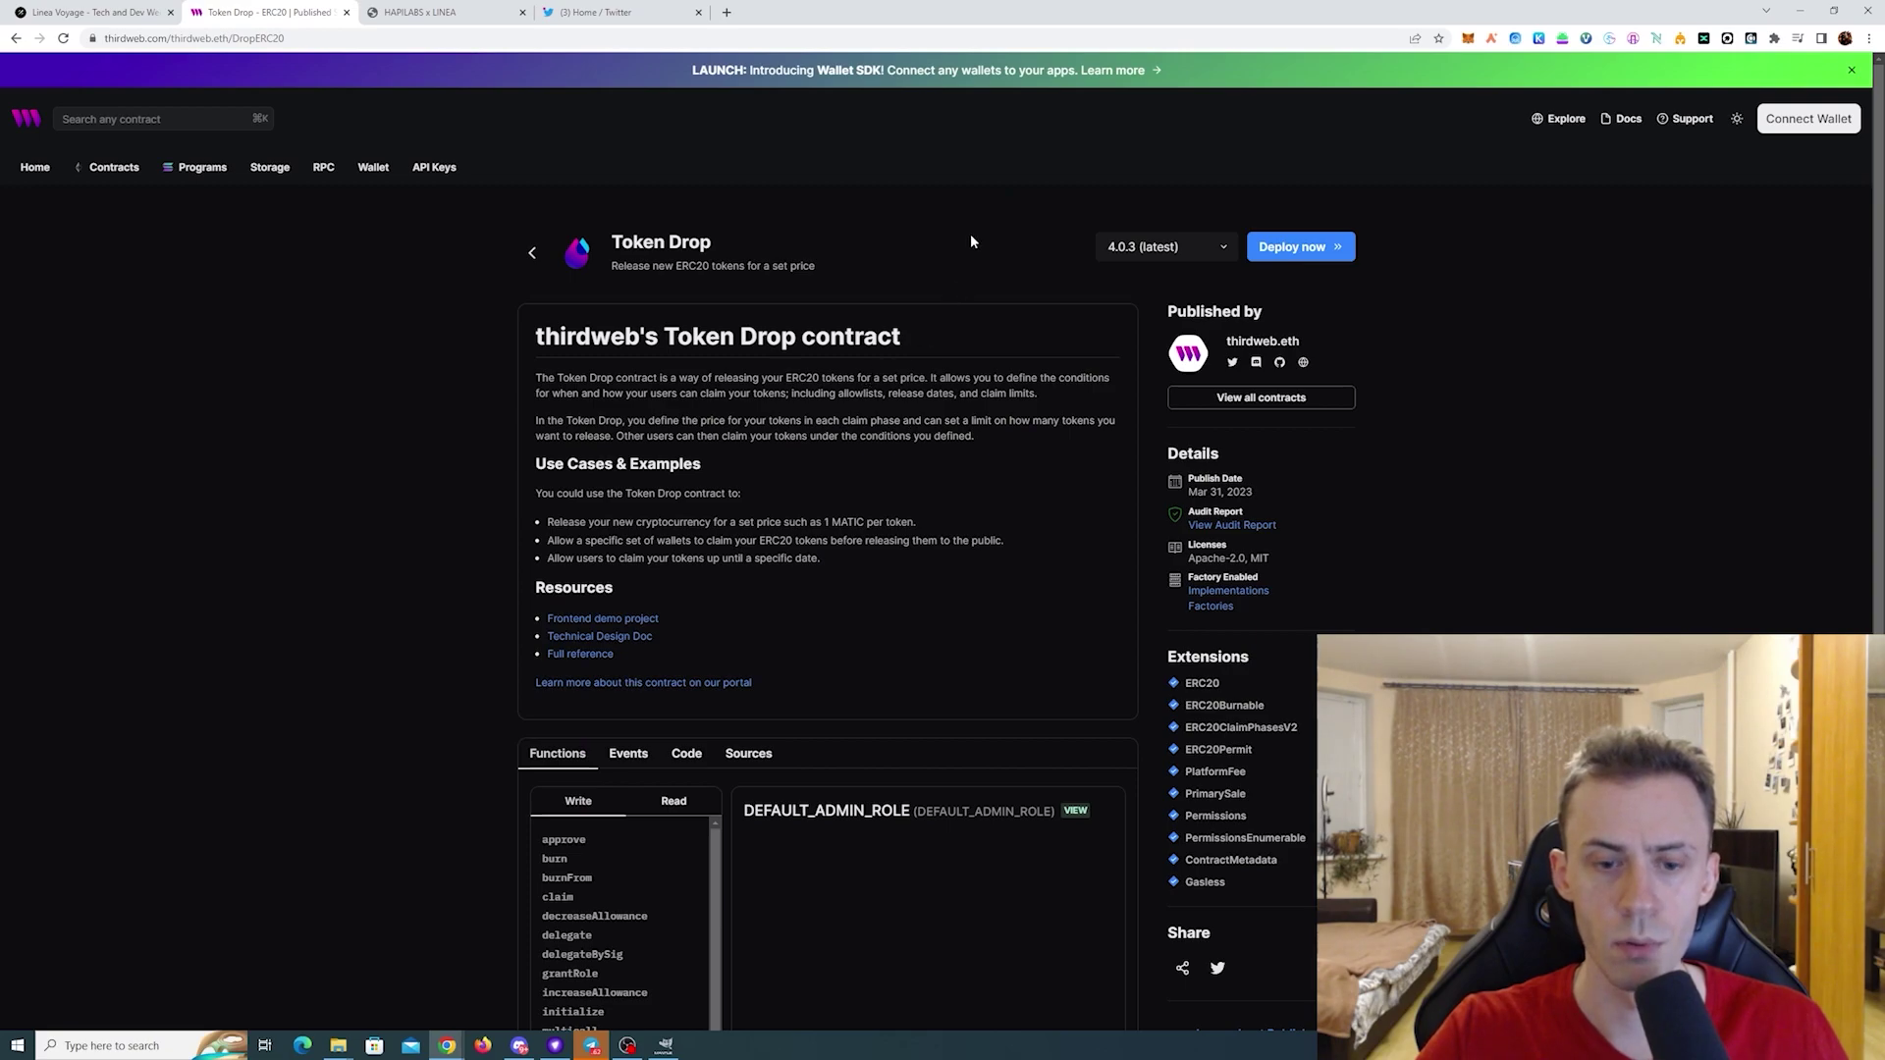
{"action": "scroll", "coordinate": [981, 234], "scroll_direction": "down", "scroll_amount": 2}
{"action": "scroll", "coordinate": [1426, 274], "scroll_direction": "down", "scroll_amount": 1}
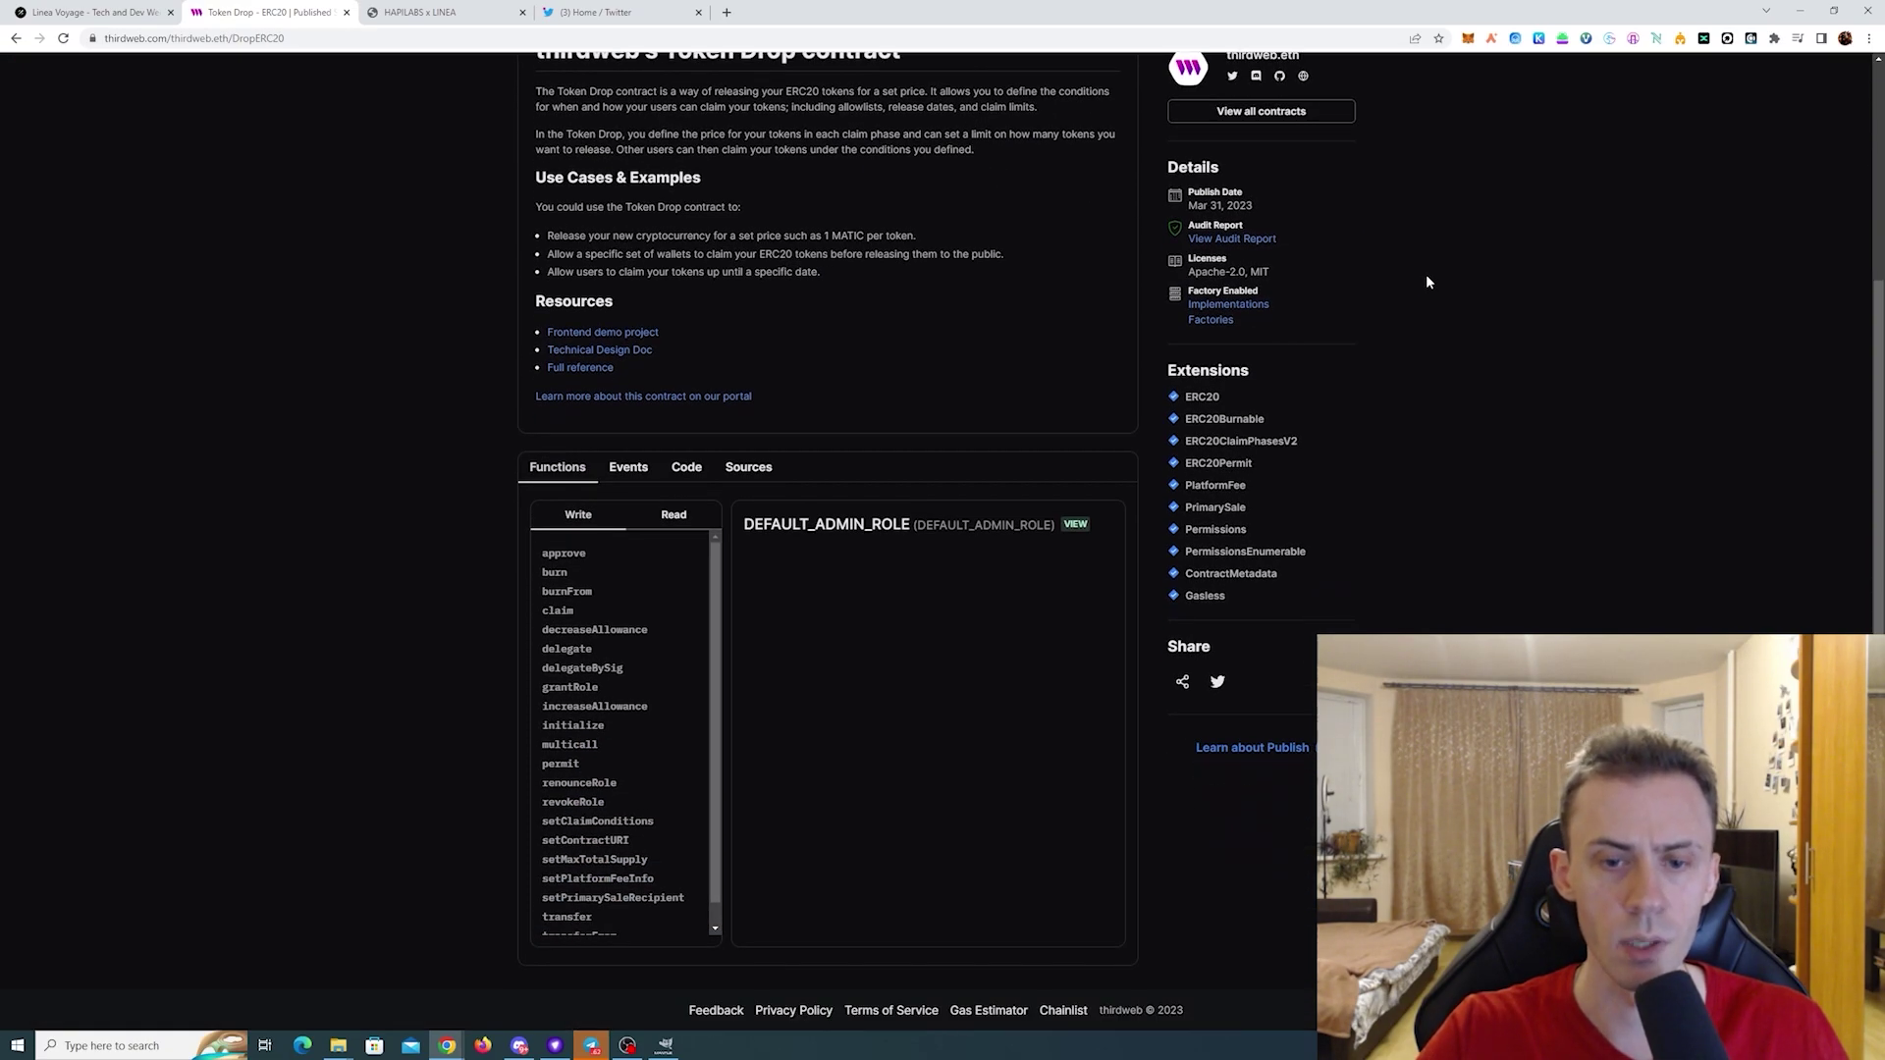
{"action": "scroll", "coordinate": [1426, 281], "scroll_direction": "up", "scroll_amount": 3}
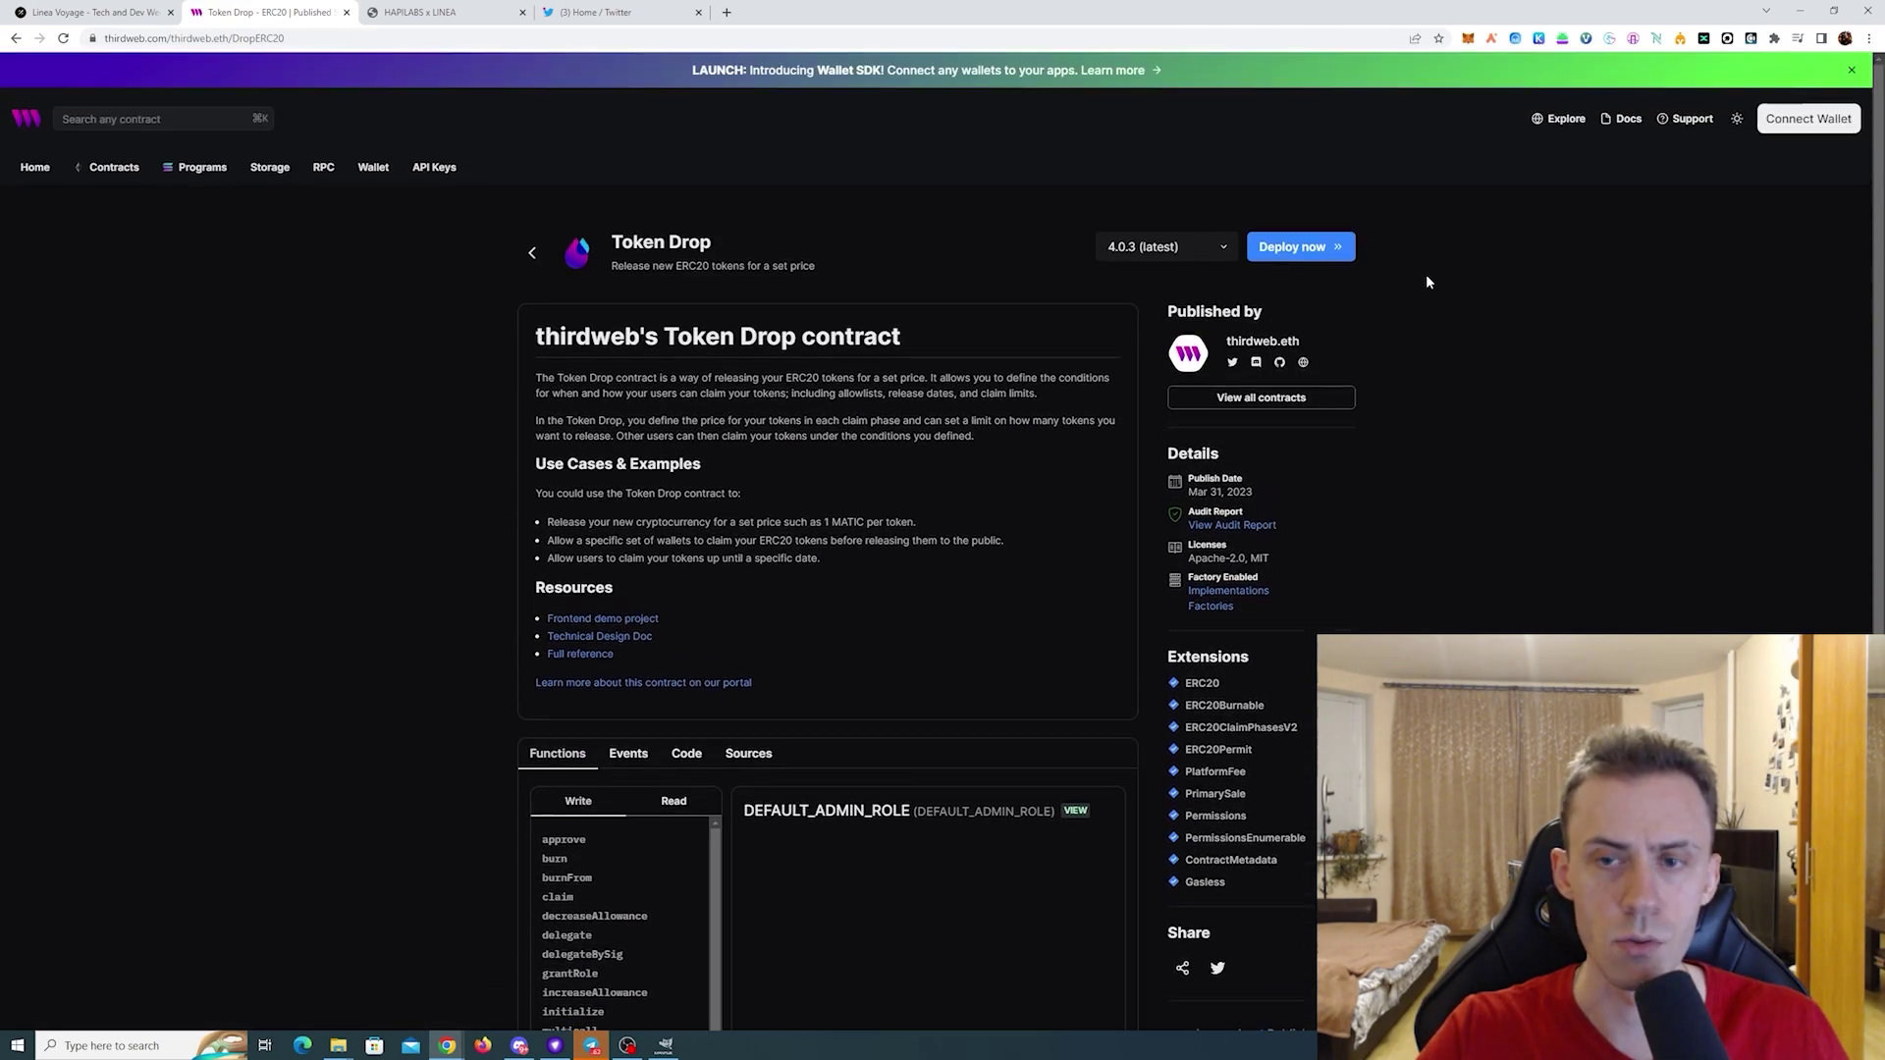
- Start the Token Drop deployment with name 'Off token' and symbol 'OFF'
{"action": "left_click", "coordinate": [1299, 247]}
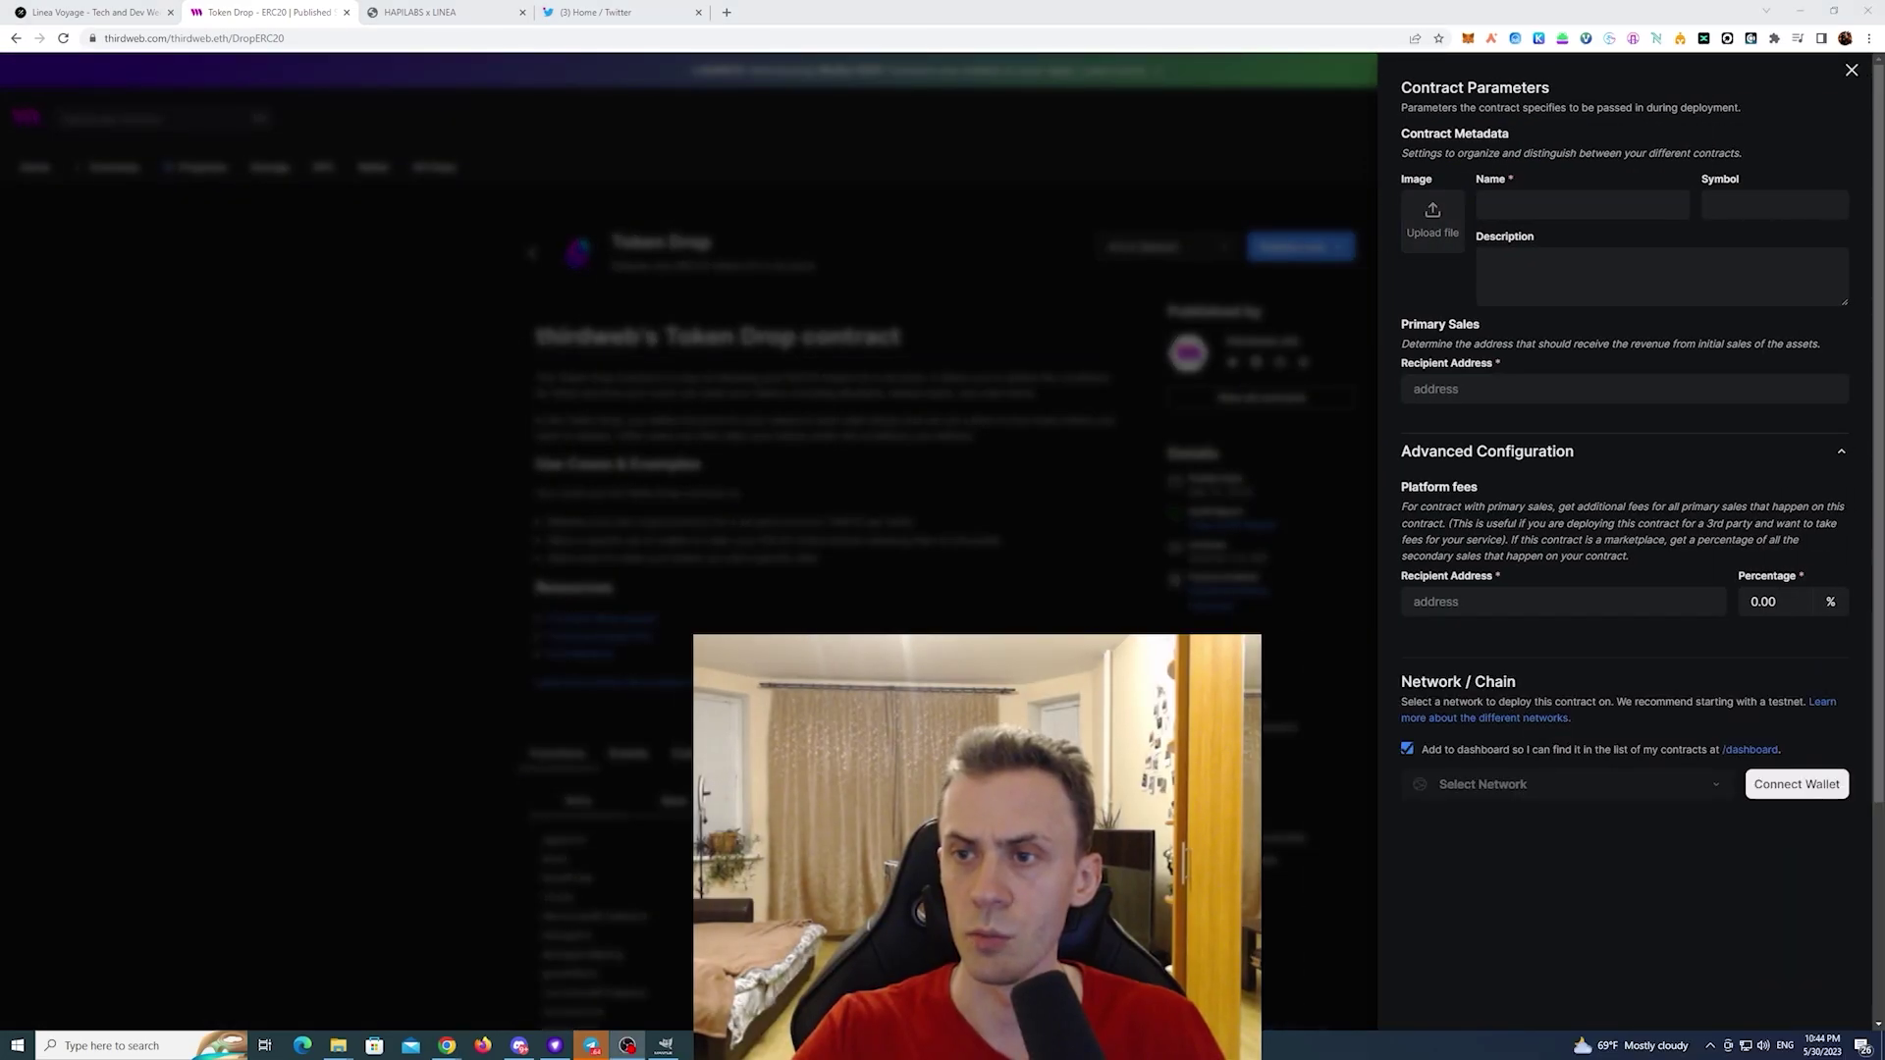
{"action": "left_click", "coordinate": [1610, 206]}
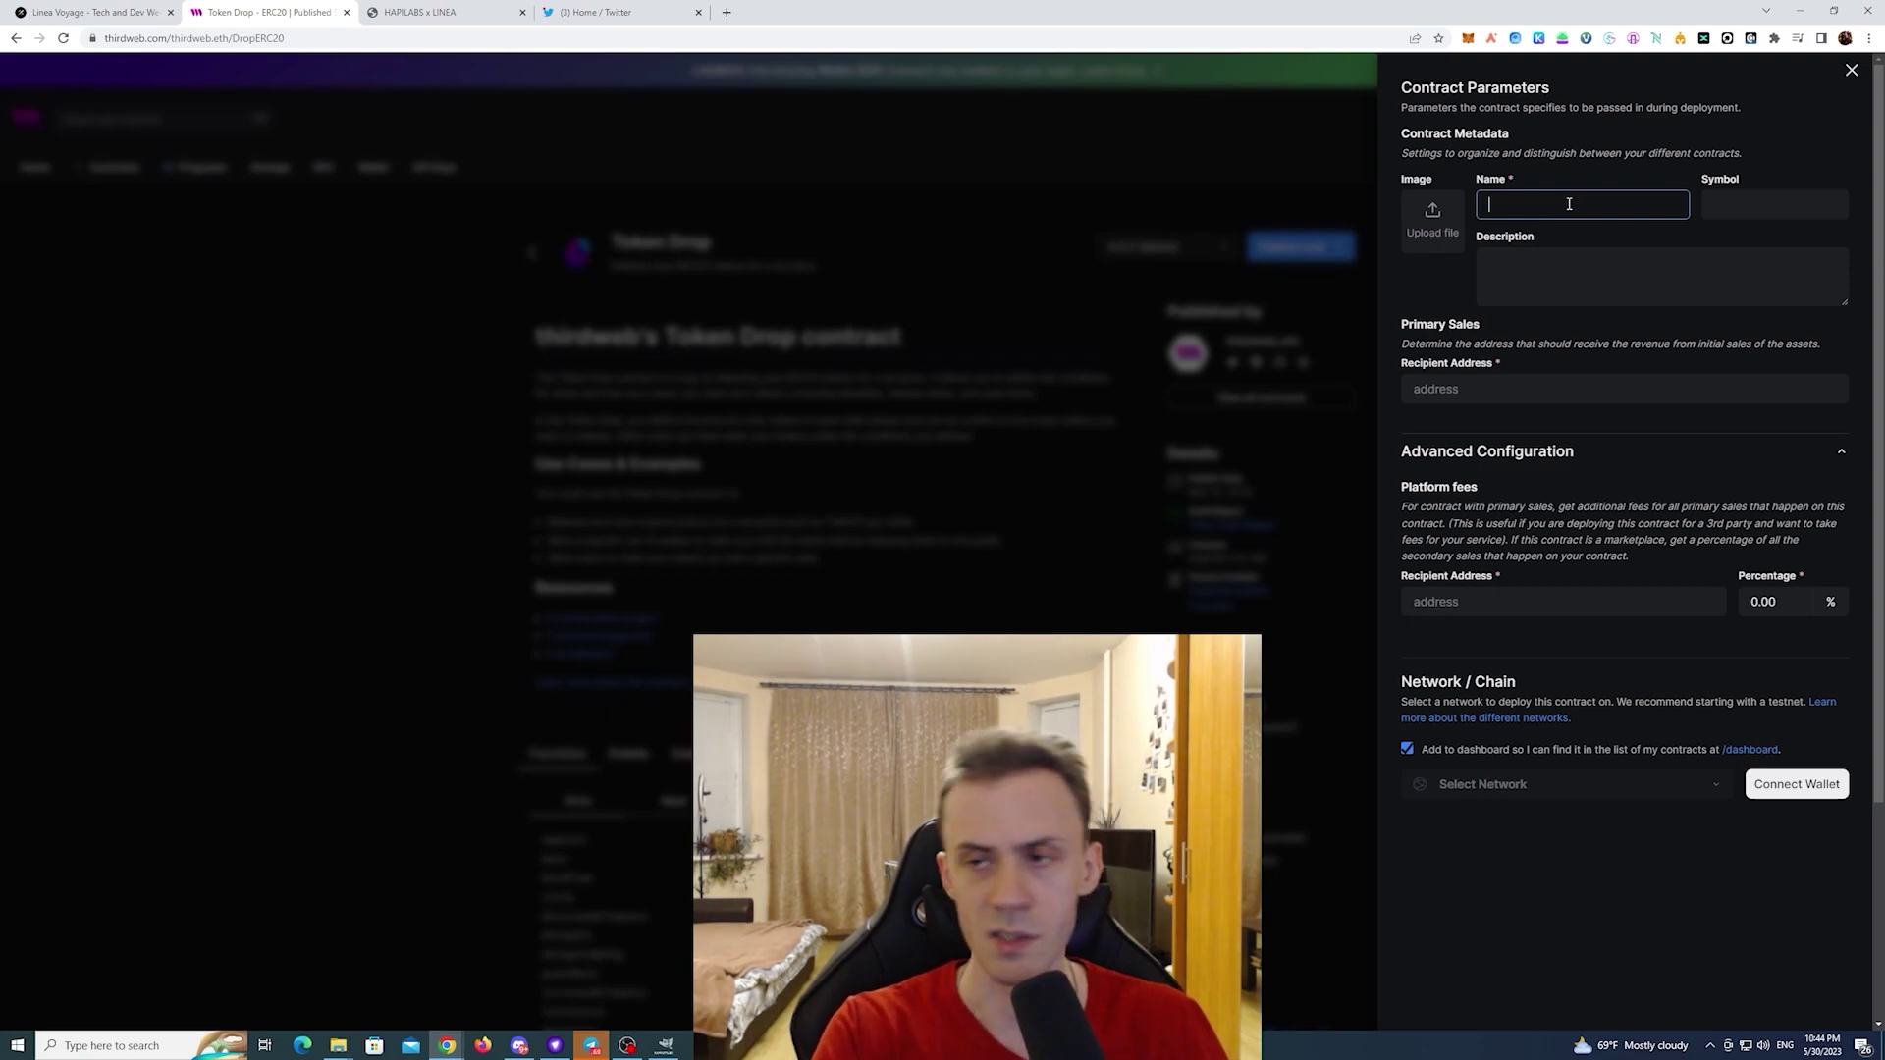
{"action": "type", "text": "Off token"}
{"action": "key", "text": "Tab"}
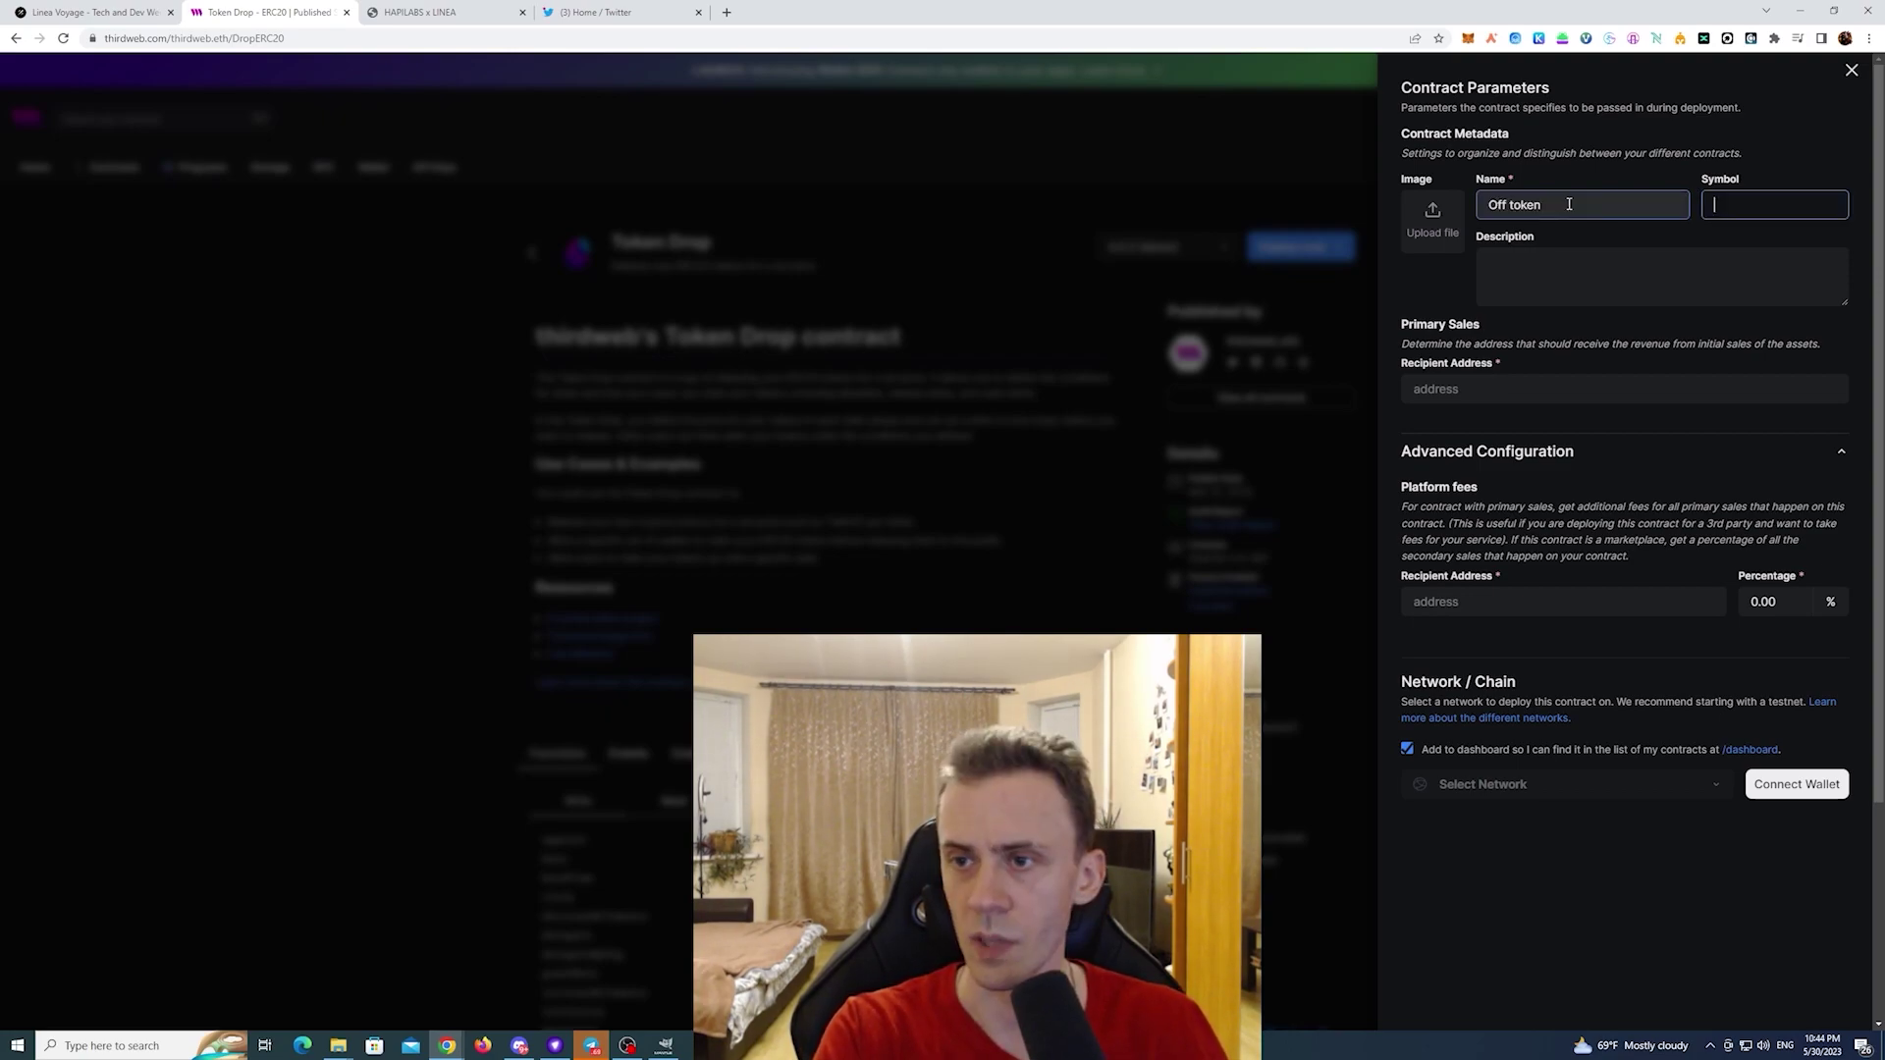
{"action": "type", "text": "OFF"}
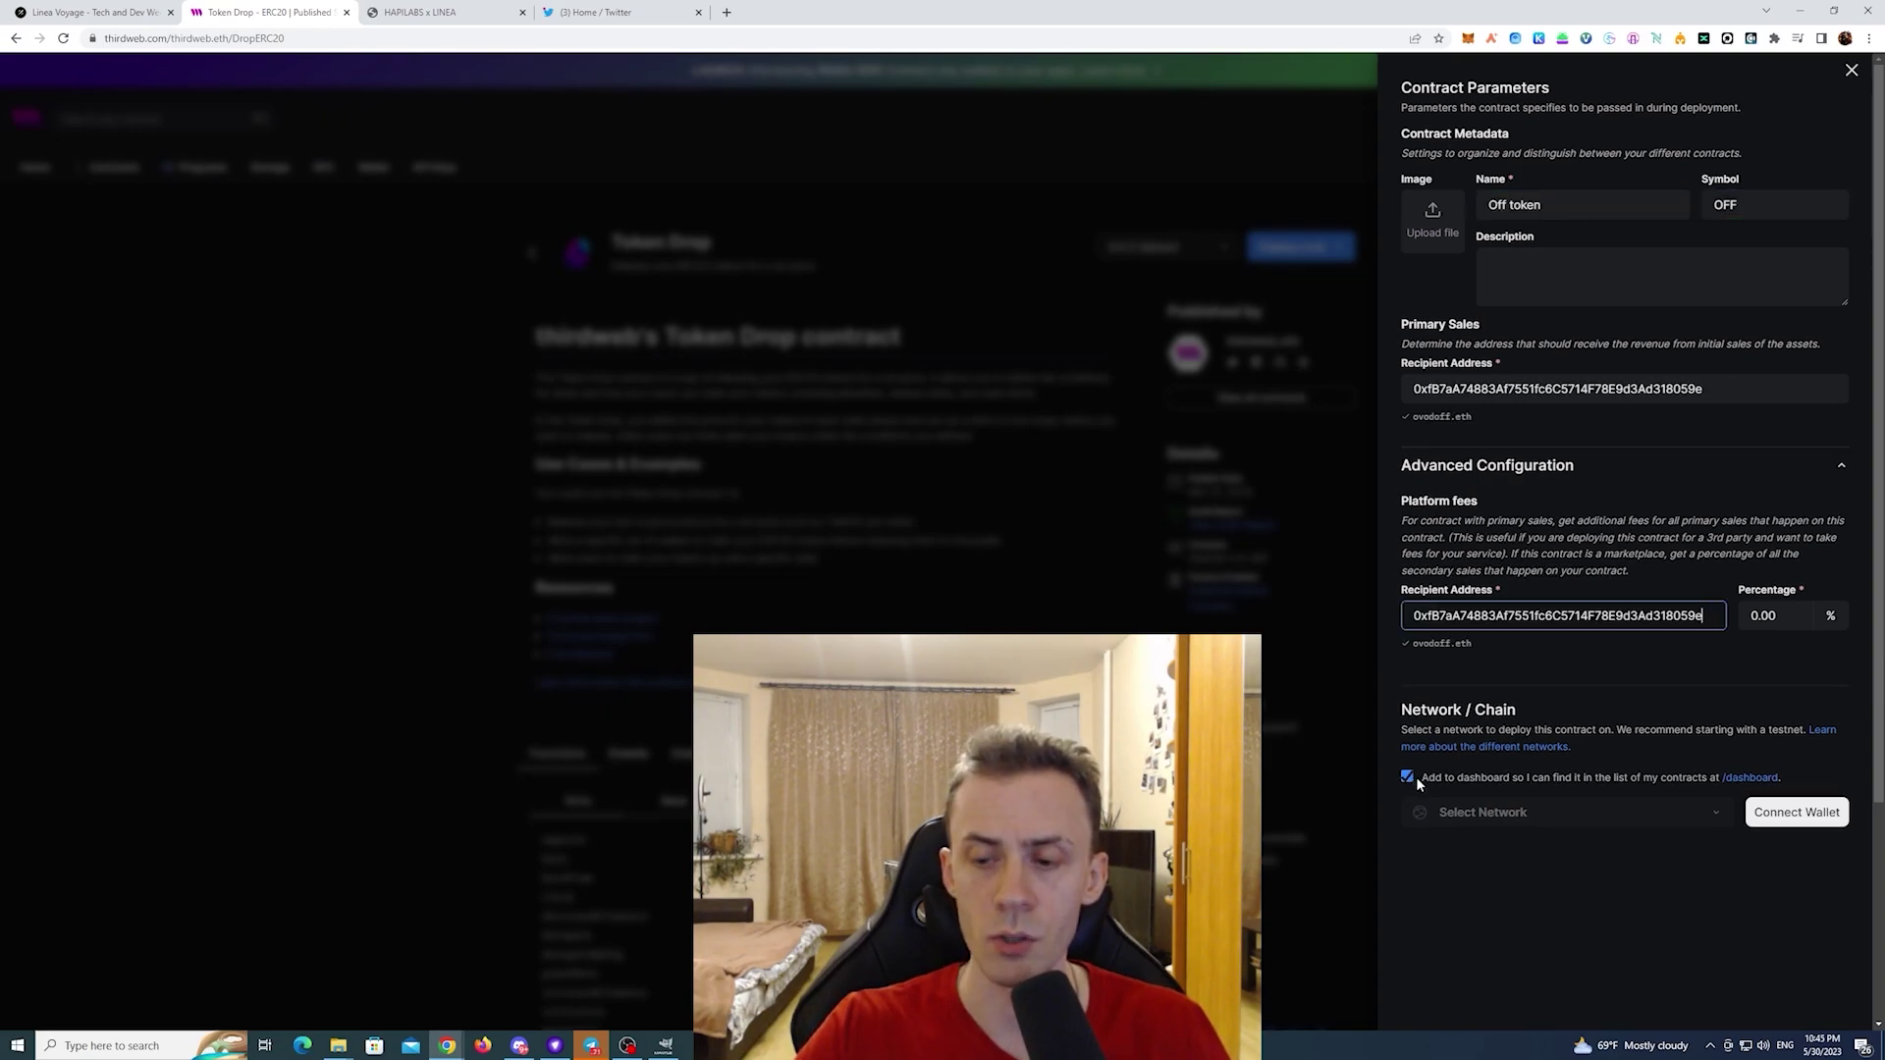
- Connect MetaMask, keep Linea Testnet as the network and click Deploy Now
{"action": "left_click", "coordinate": [1794, 813]}
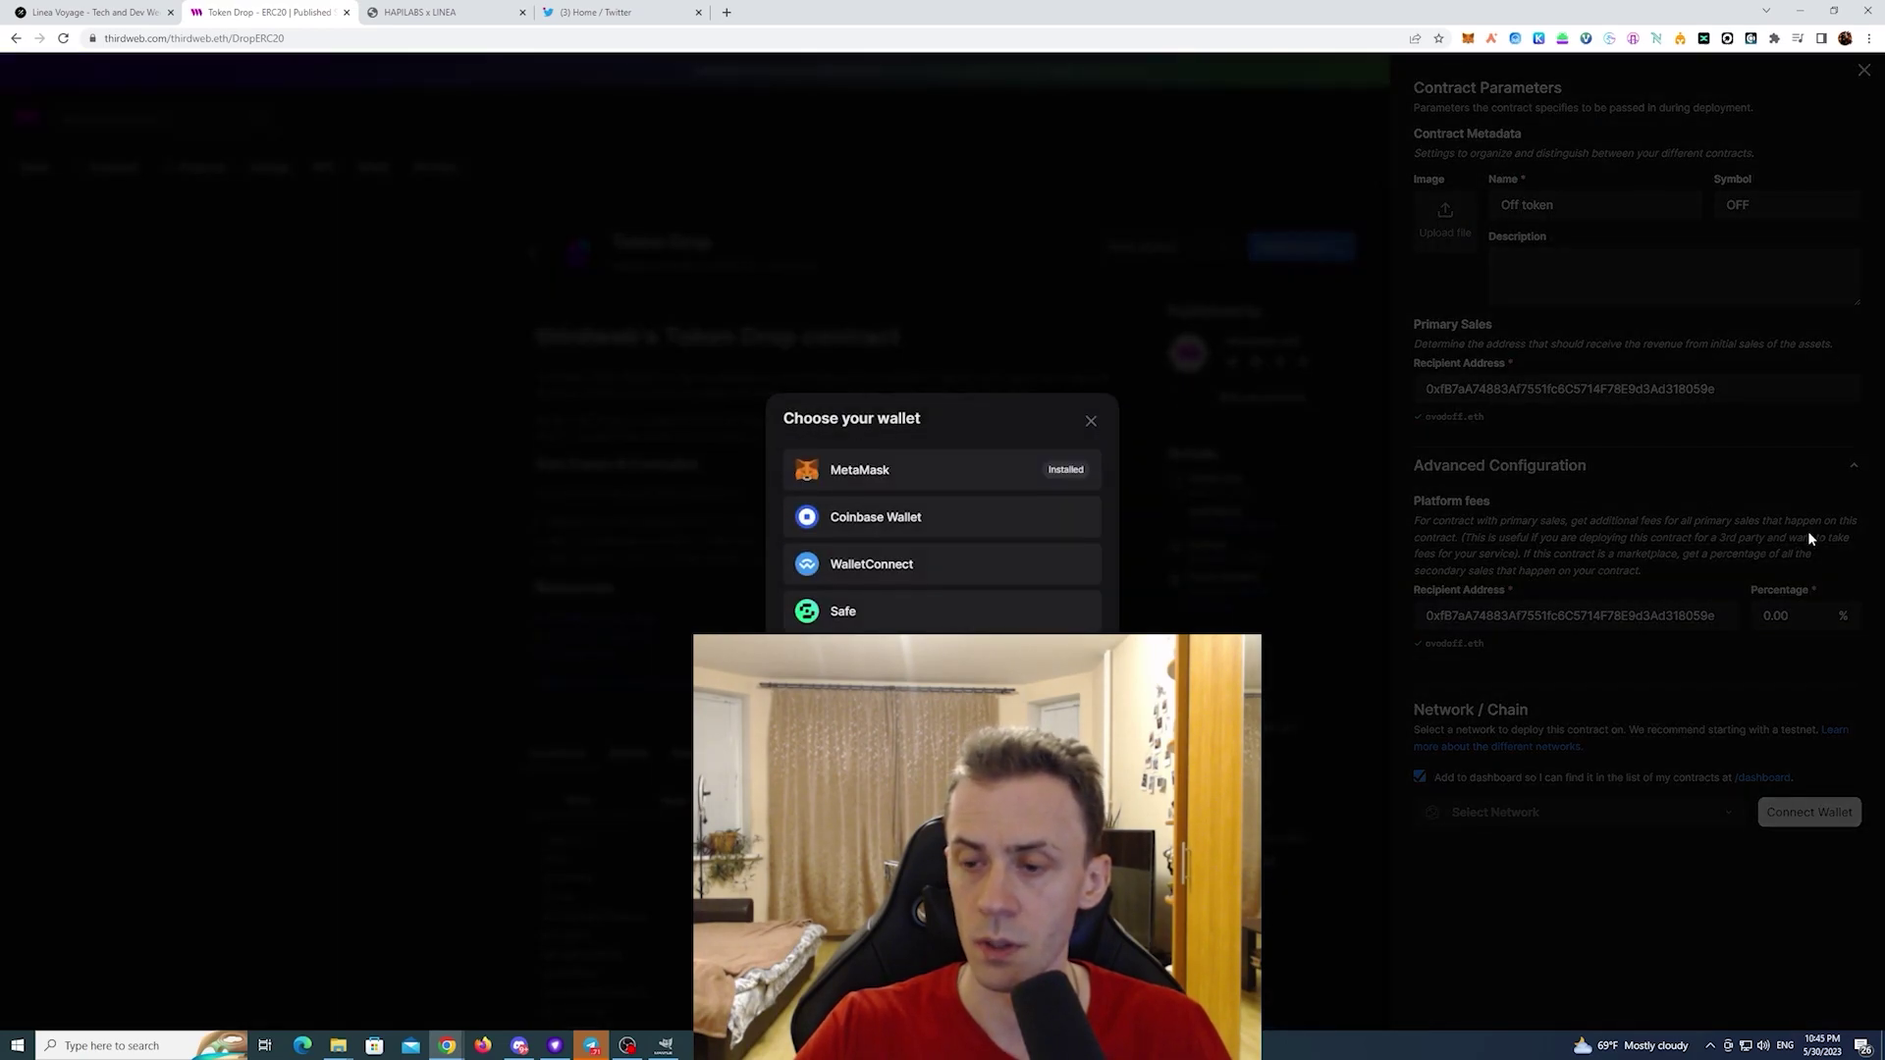
{"action": "left_click", "coordinate": [1031, 481]}
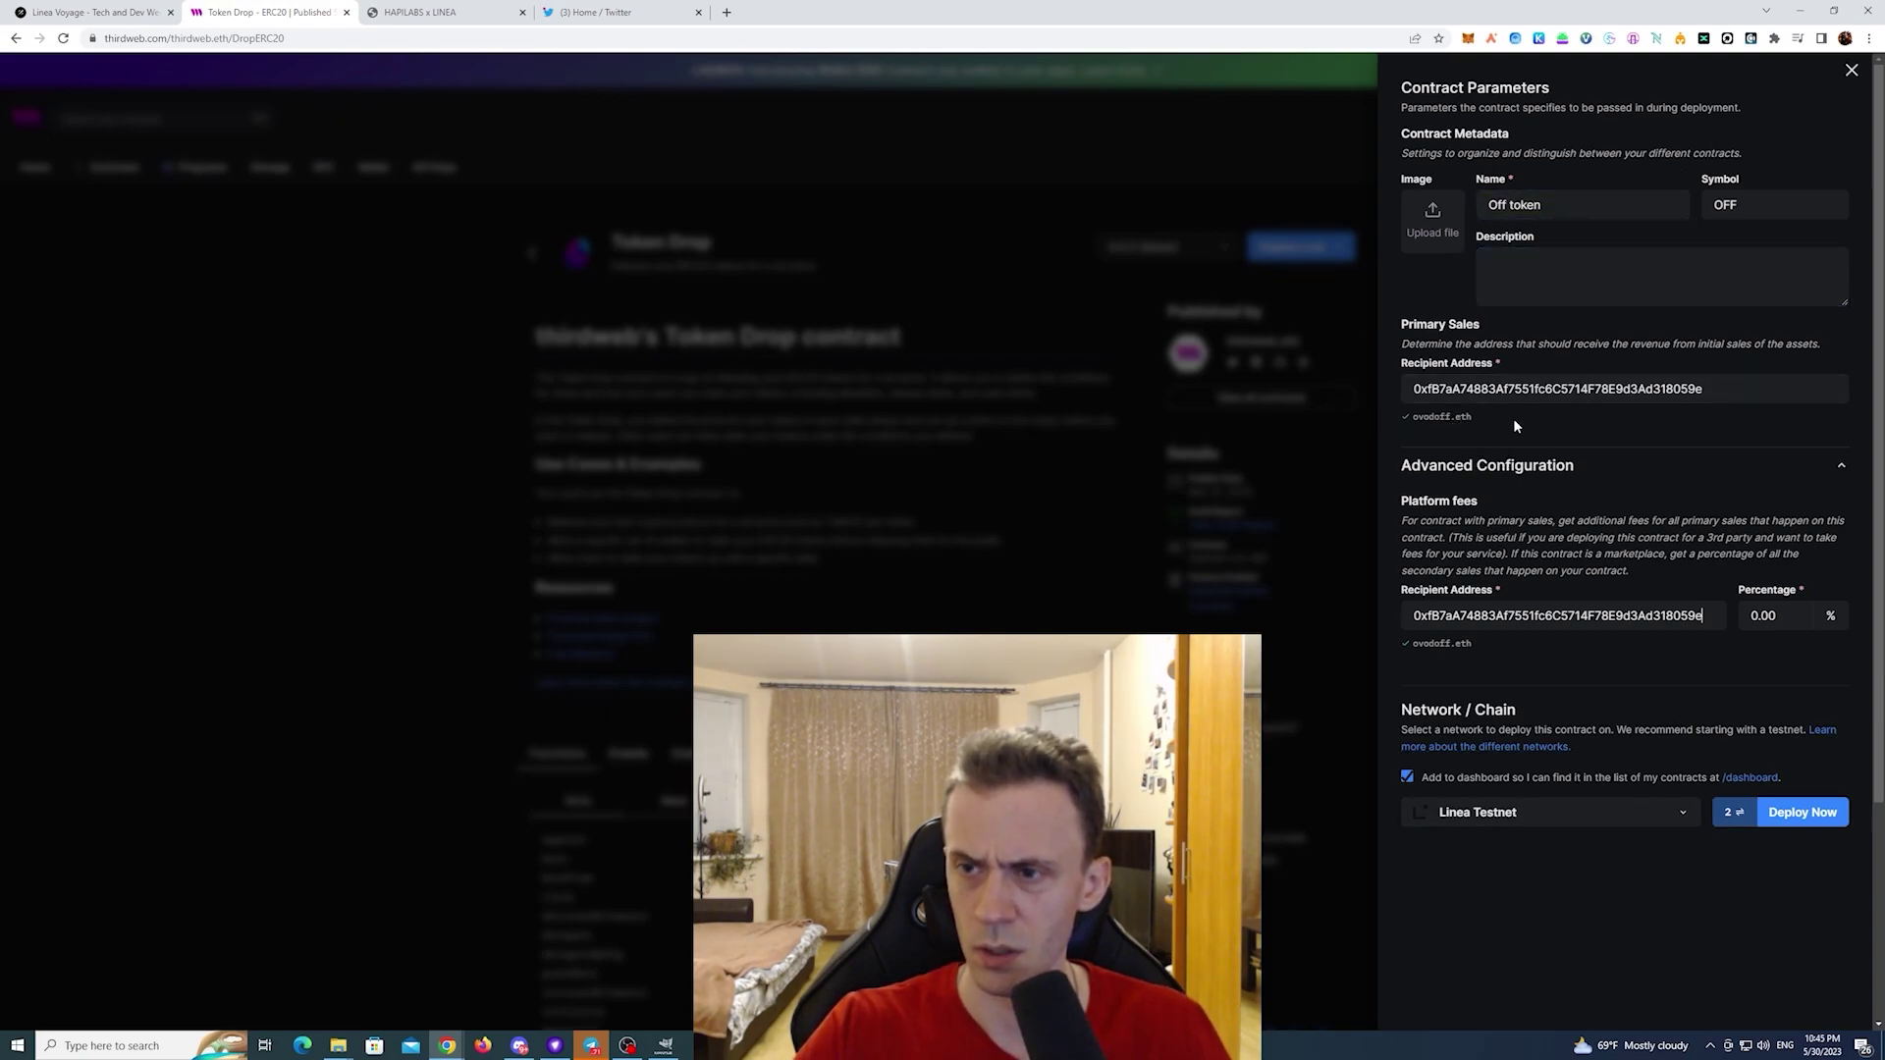
{"action": "left_click", "coordinate": [1595, 263]}
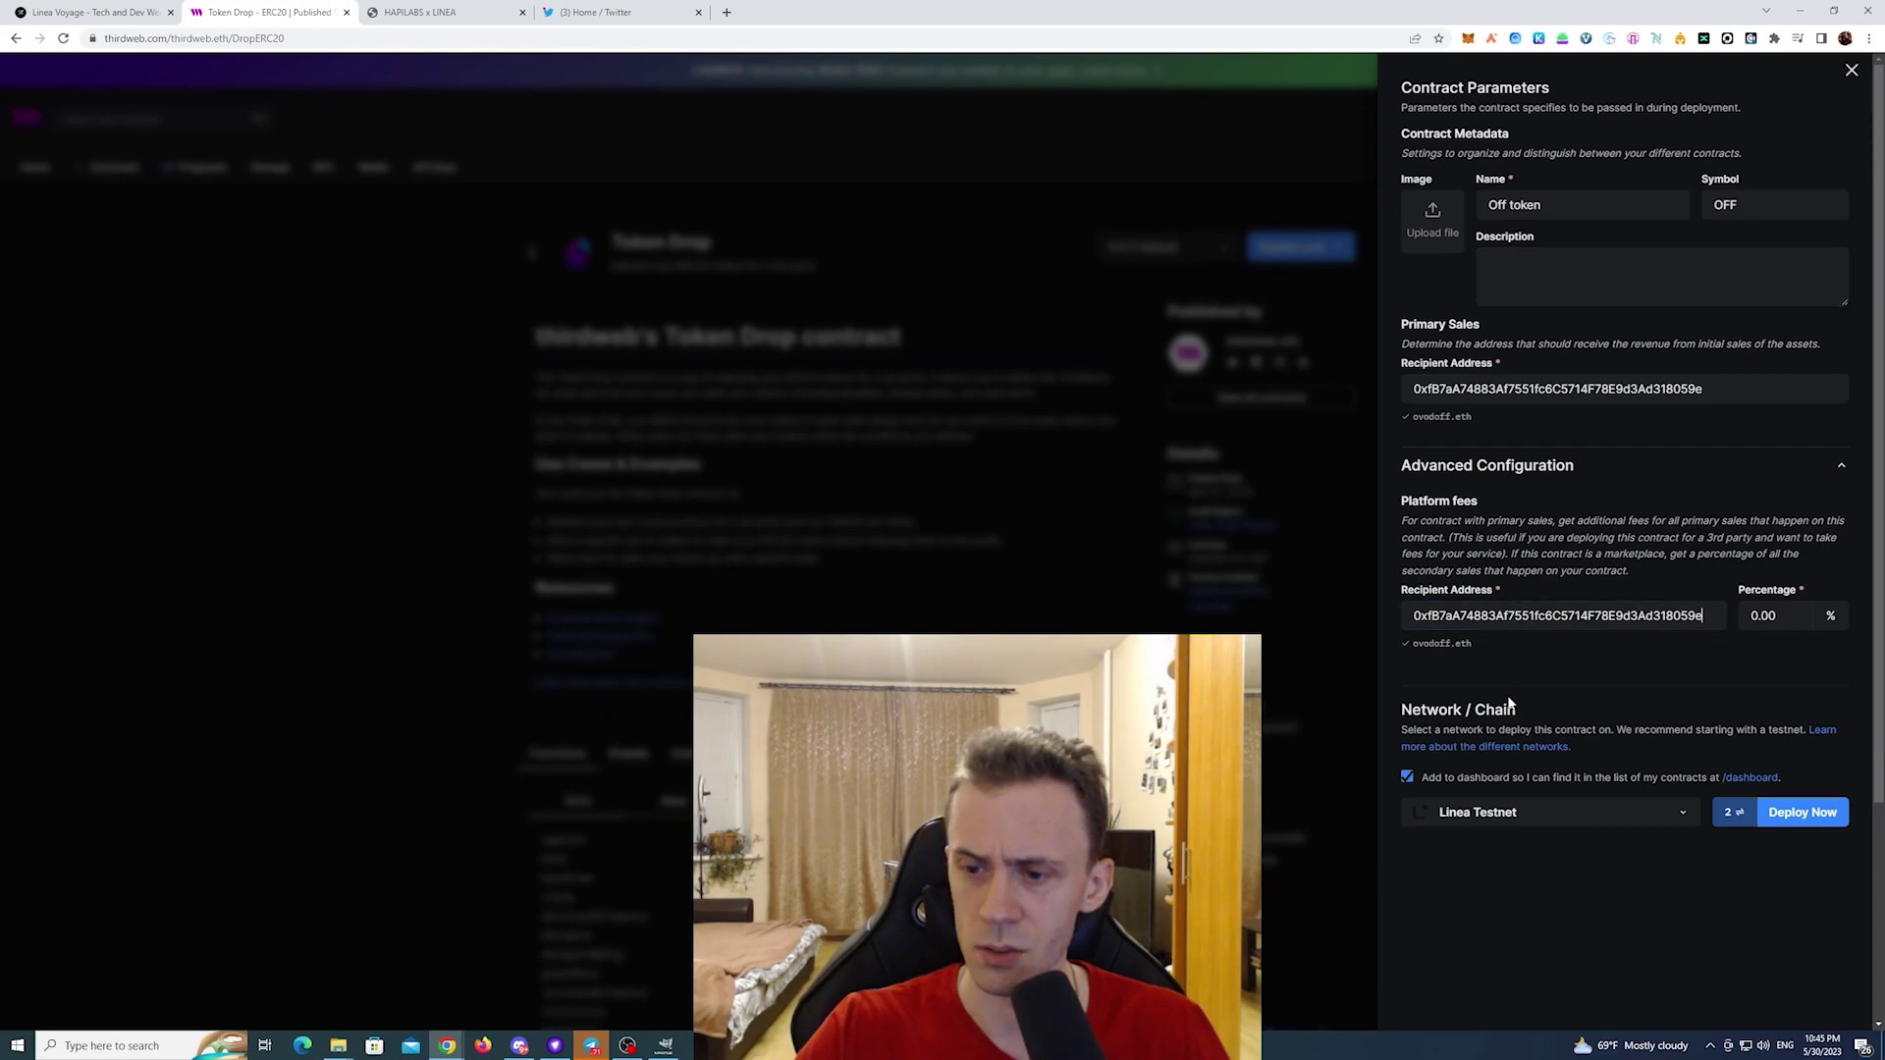
{"action": "left_click", "coordinate": [1680, 818]}
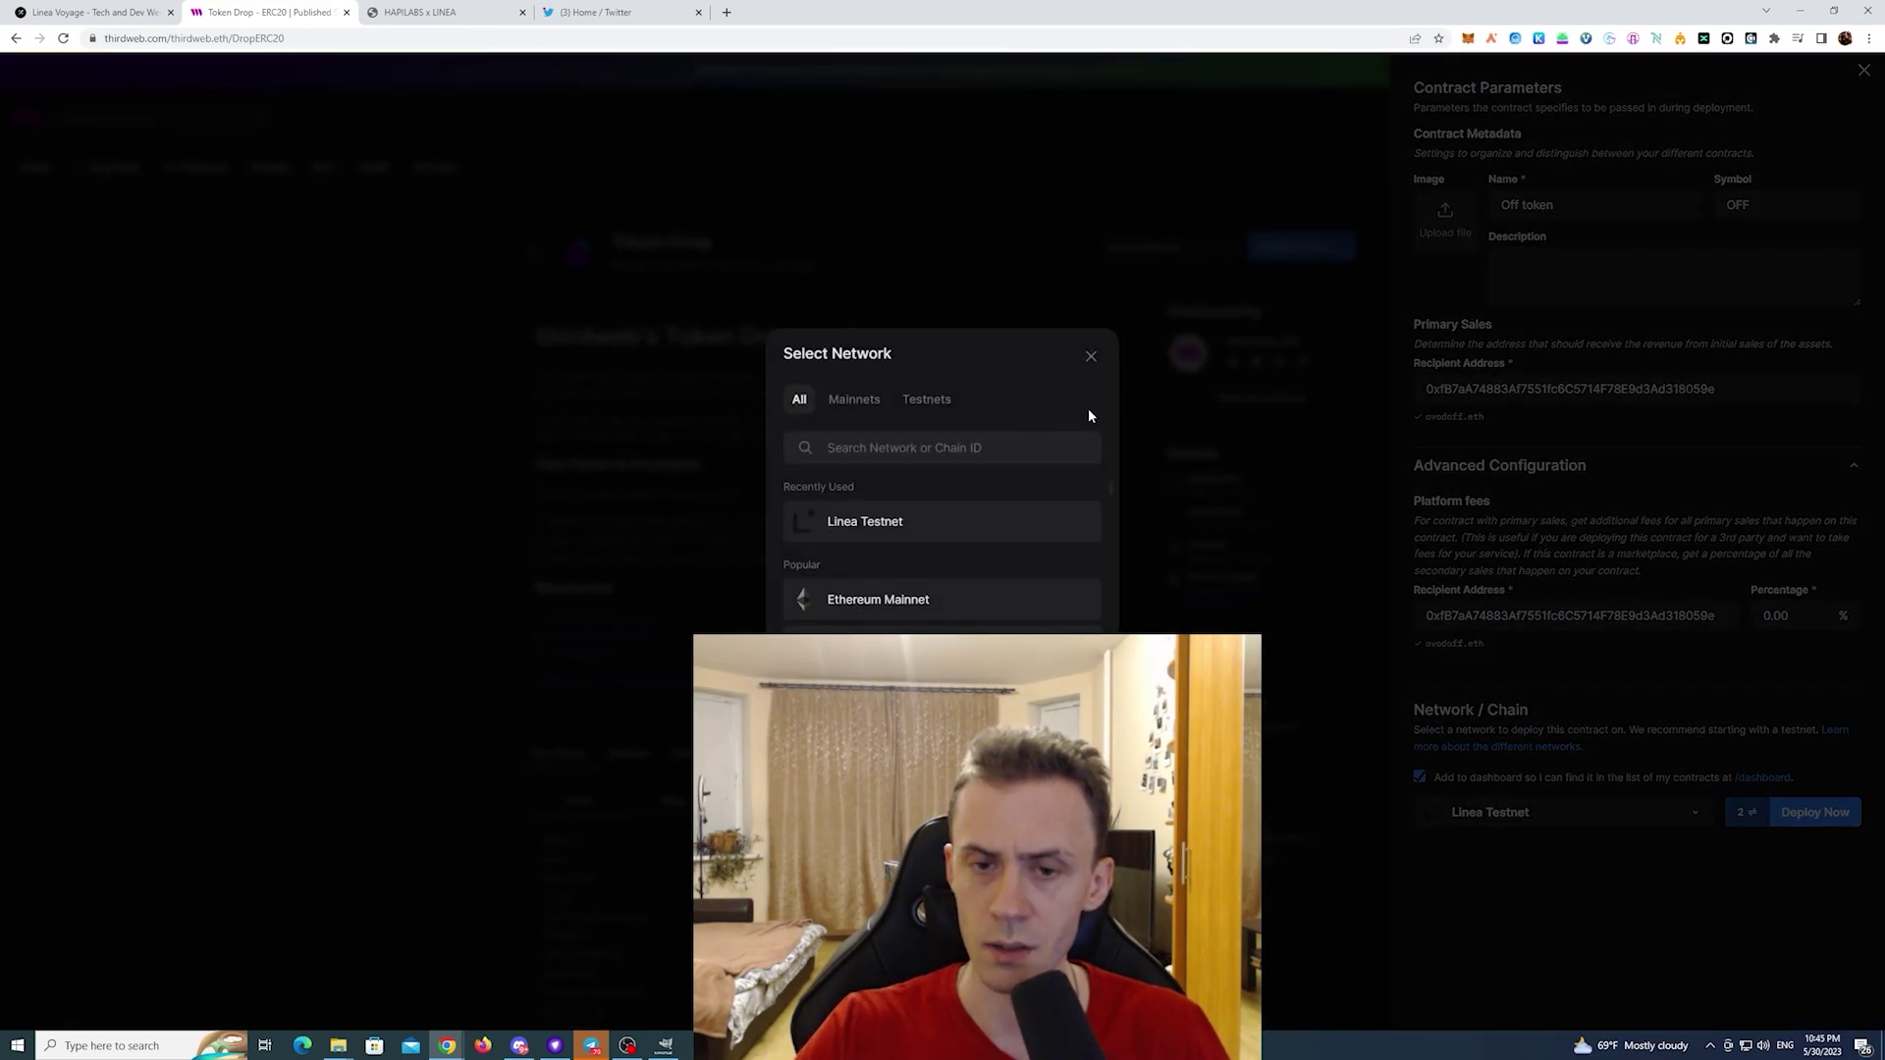
{"action": "left_click", "coordinate": [1093, 357]}
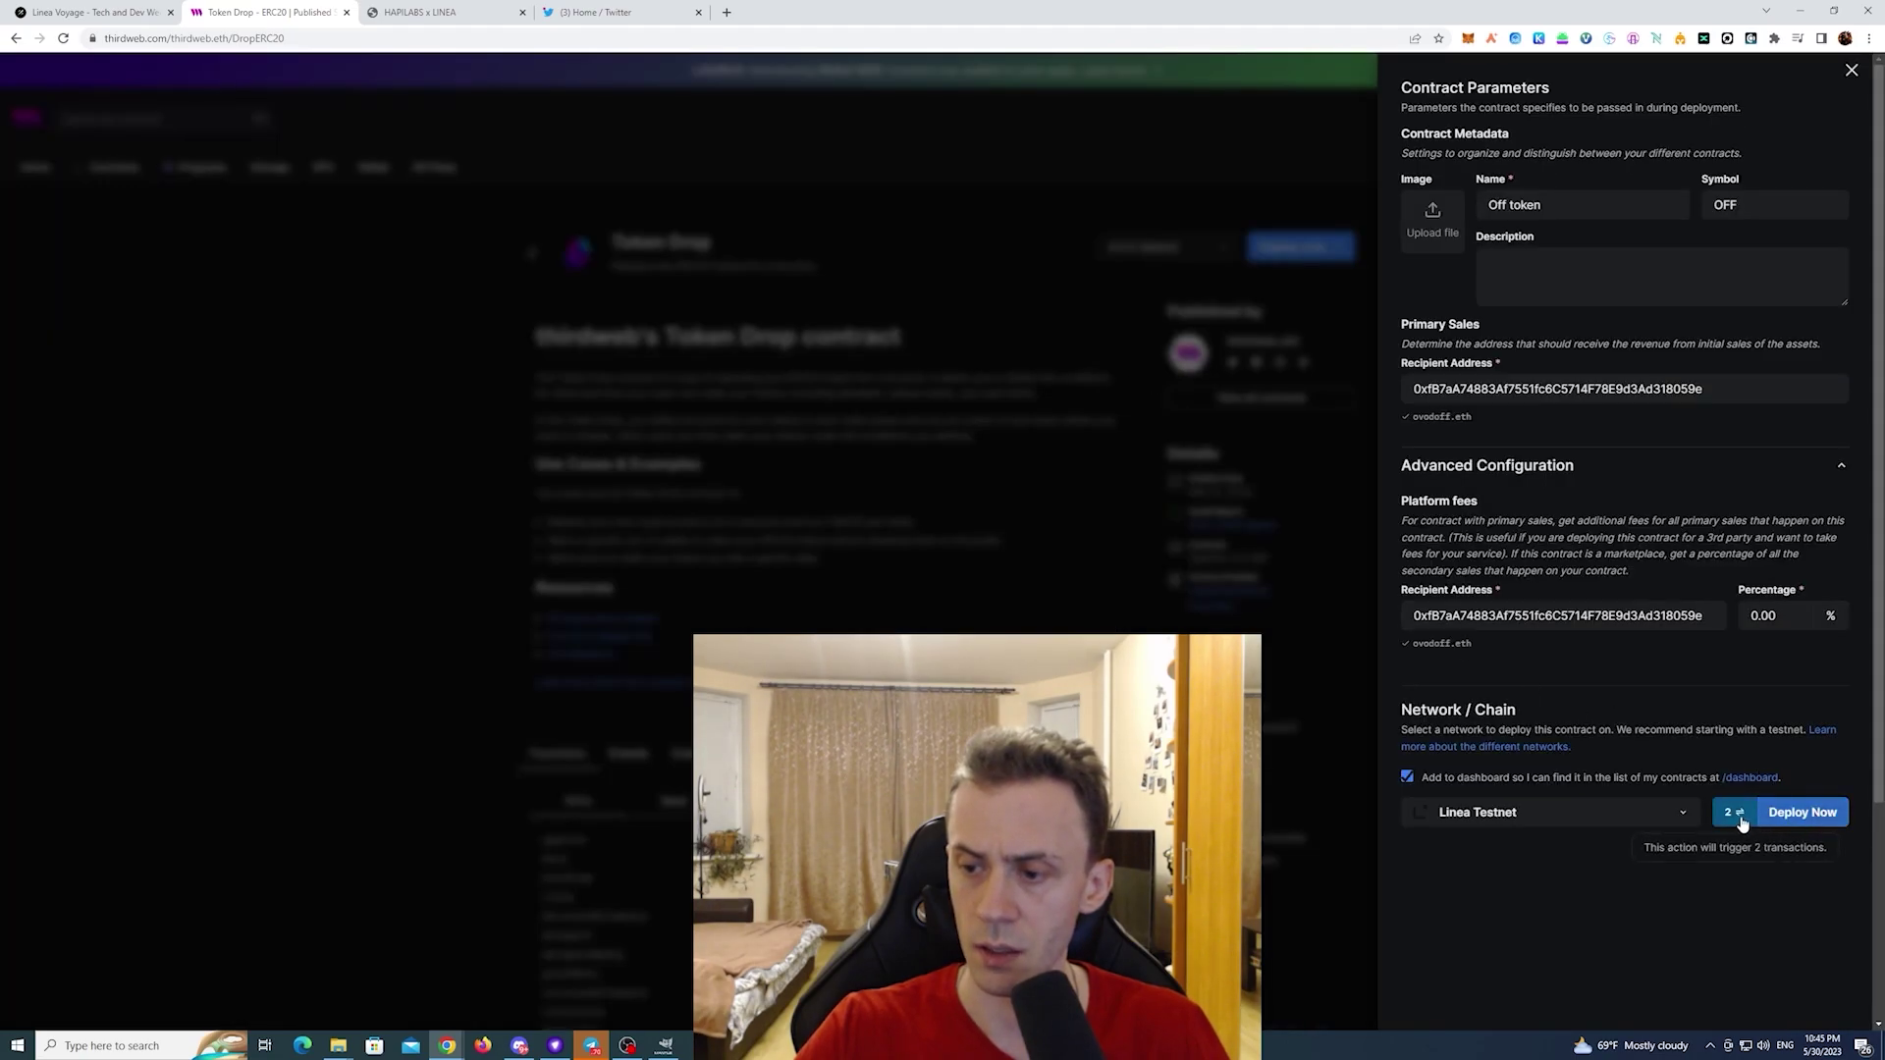
{"action": "left_click", "coordinate": [1811, 812]}
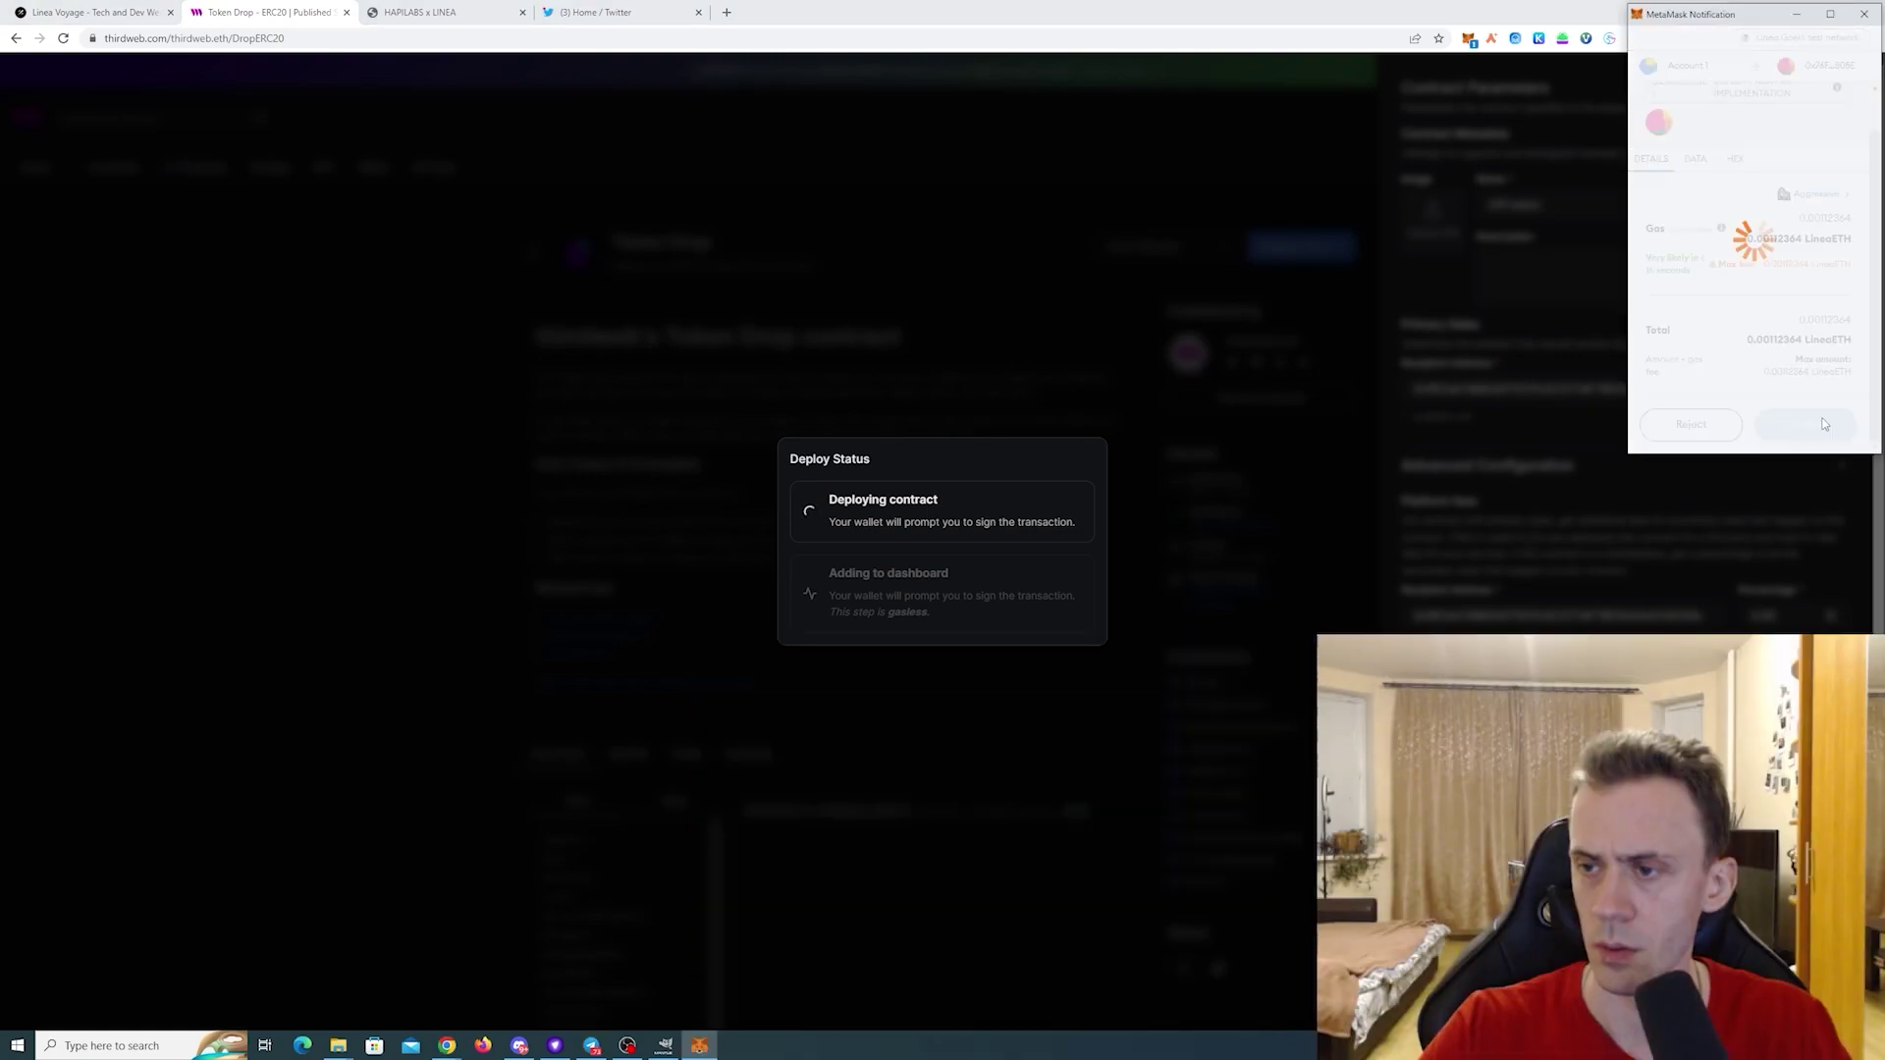
- Confirm the deploy transaction, sign the dashboard request, then load the thirdweb.com homepage
{"action": "left_click", "coordinate": [1823, 424]}
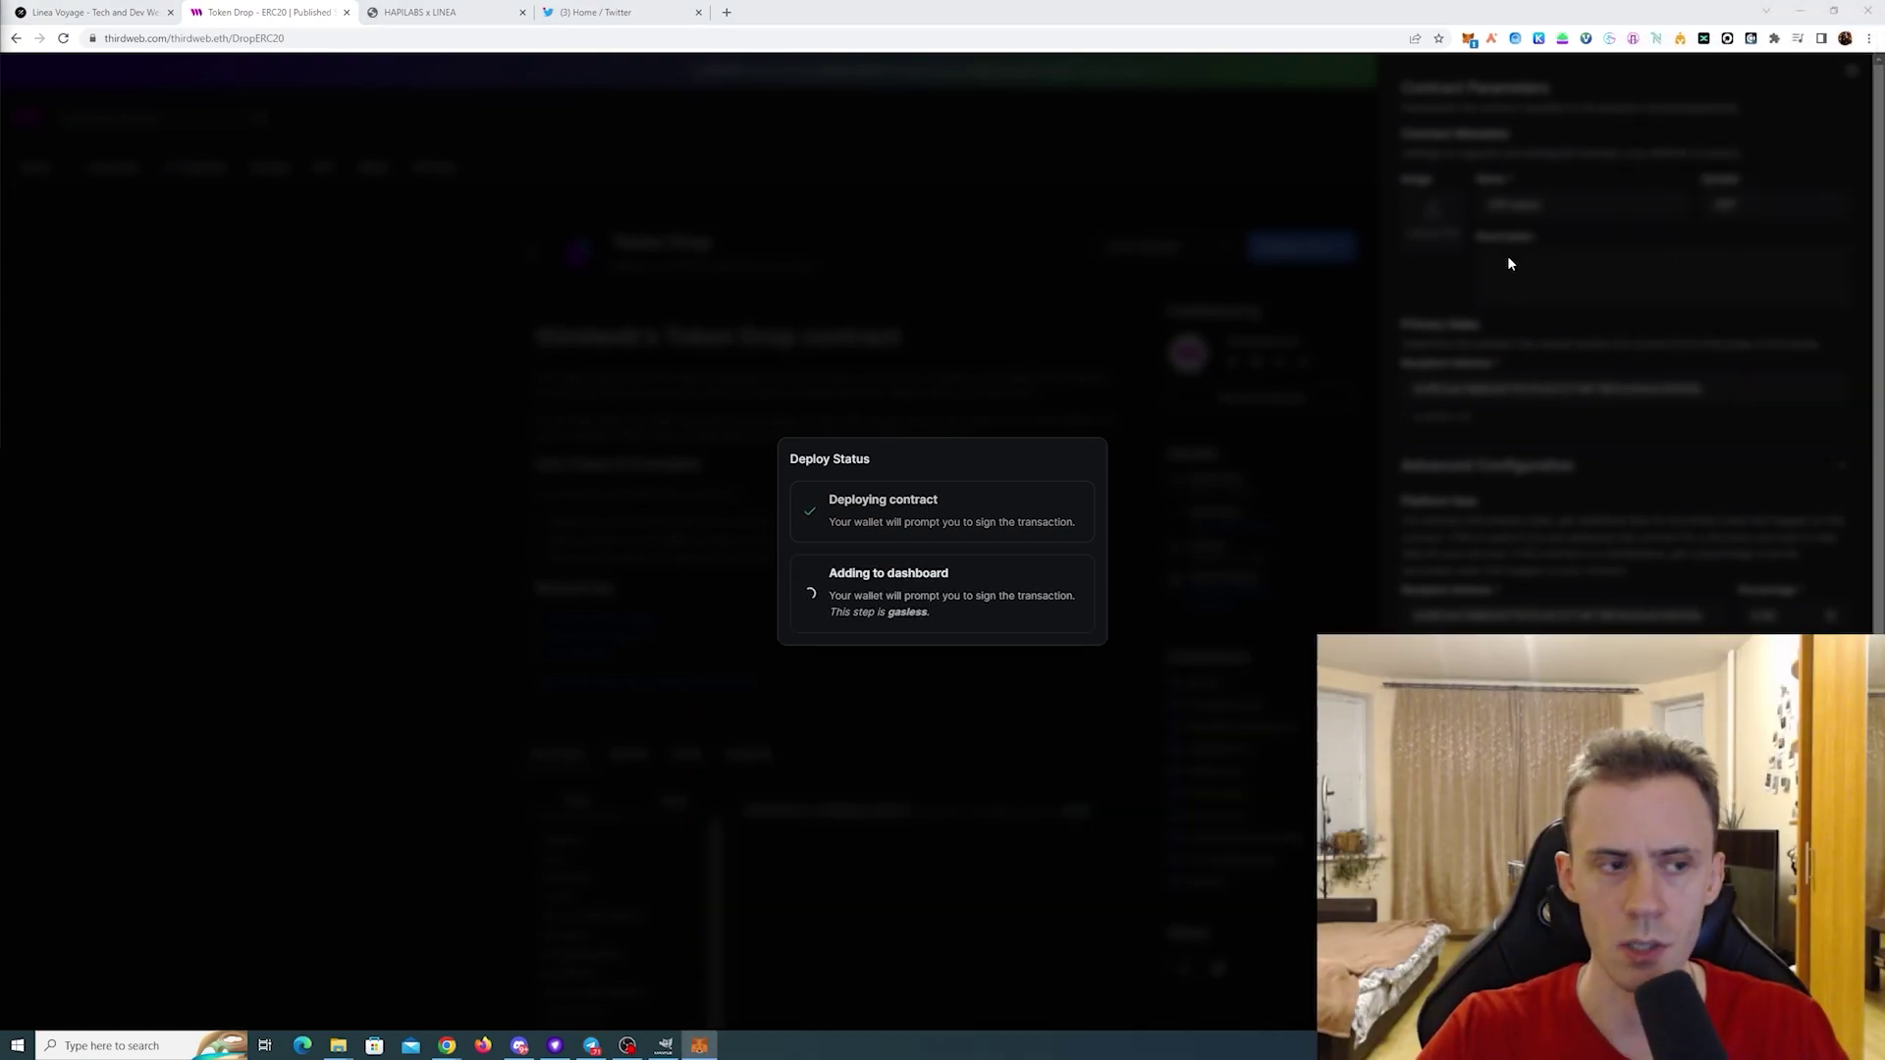
{"action": "left_click", "coordinate": [1794, 427]}
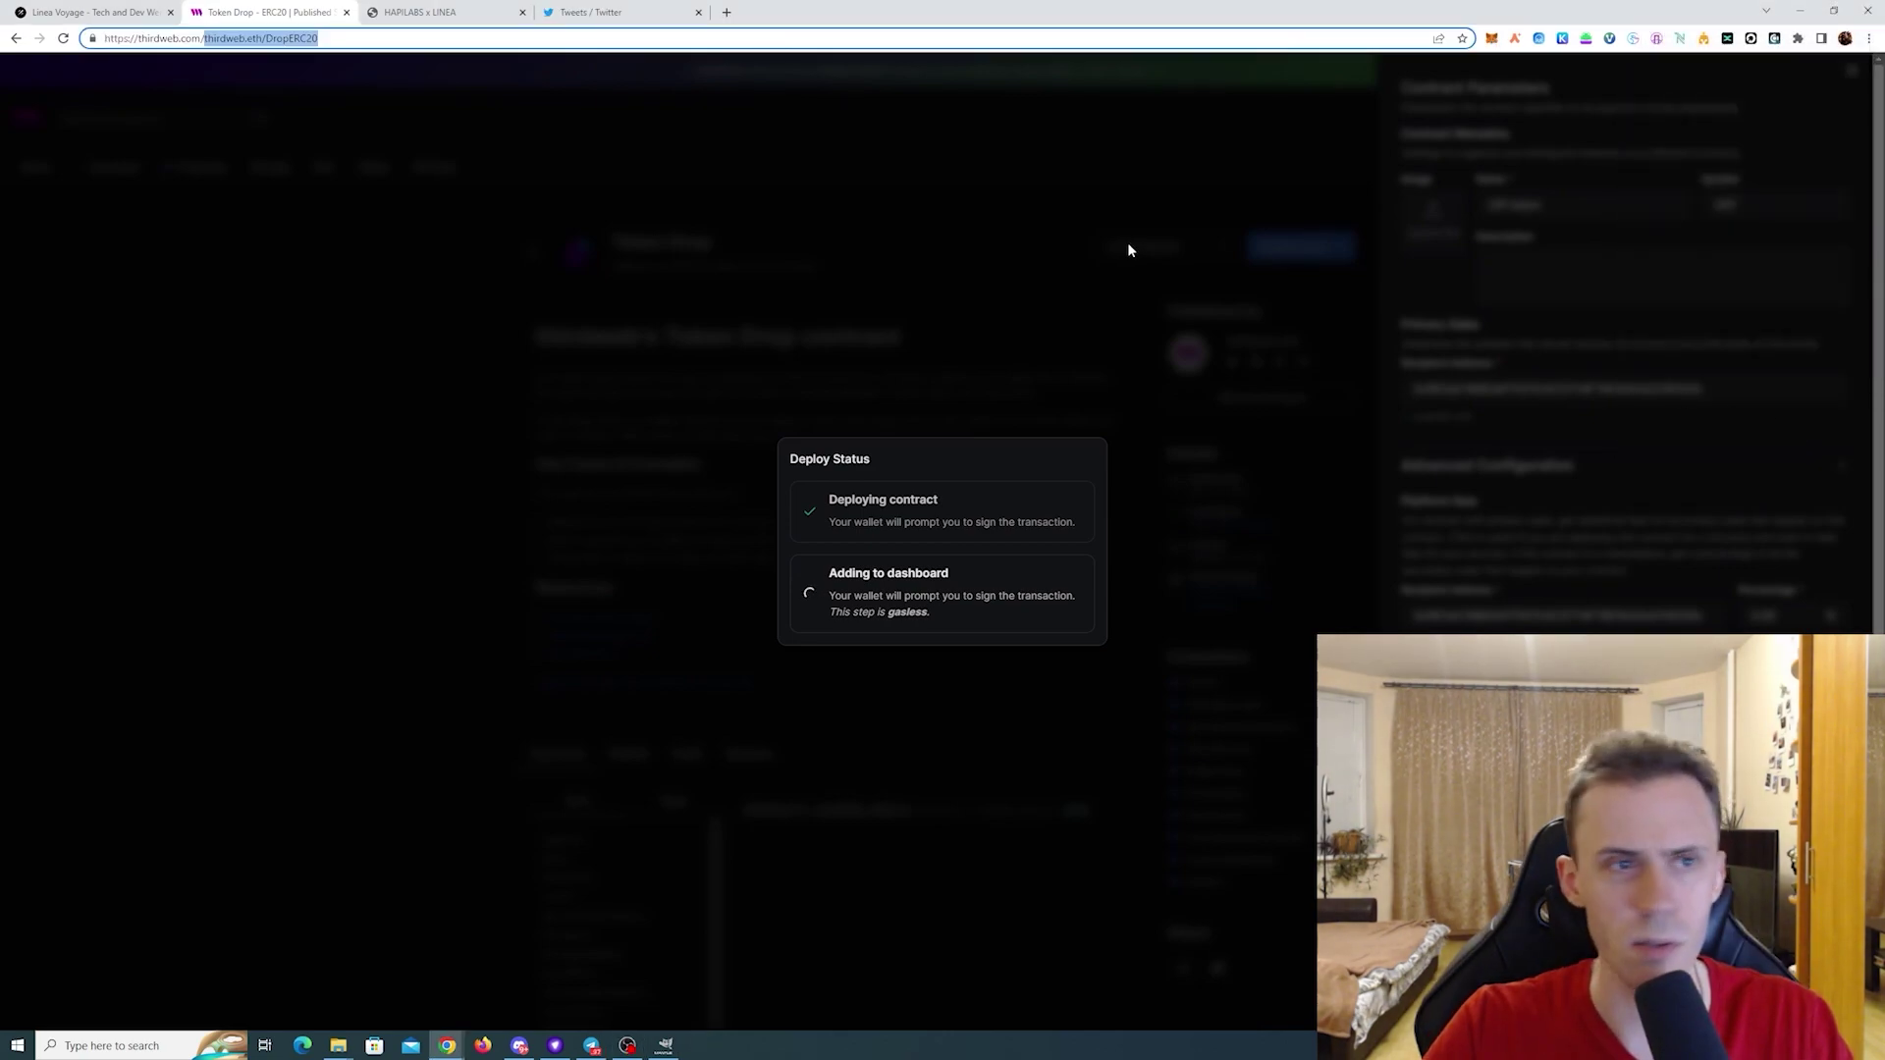
{"action": "key", "text": "BackSpace"}
{"action": "key", "text": "Return"}
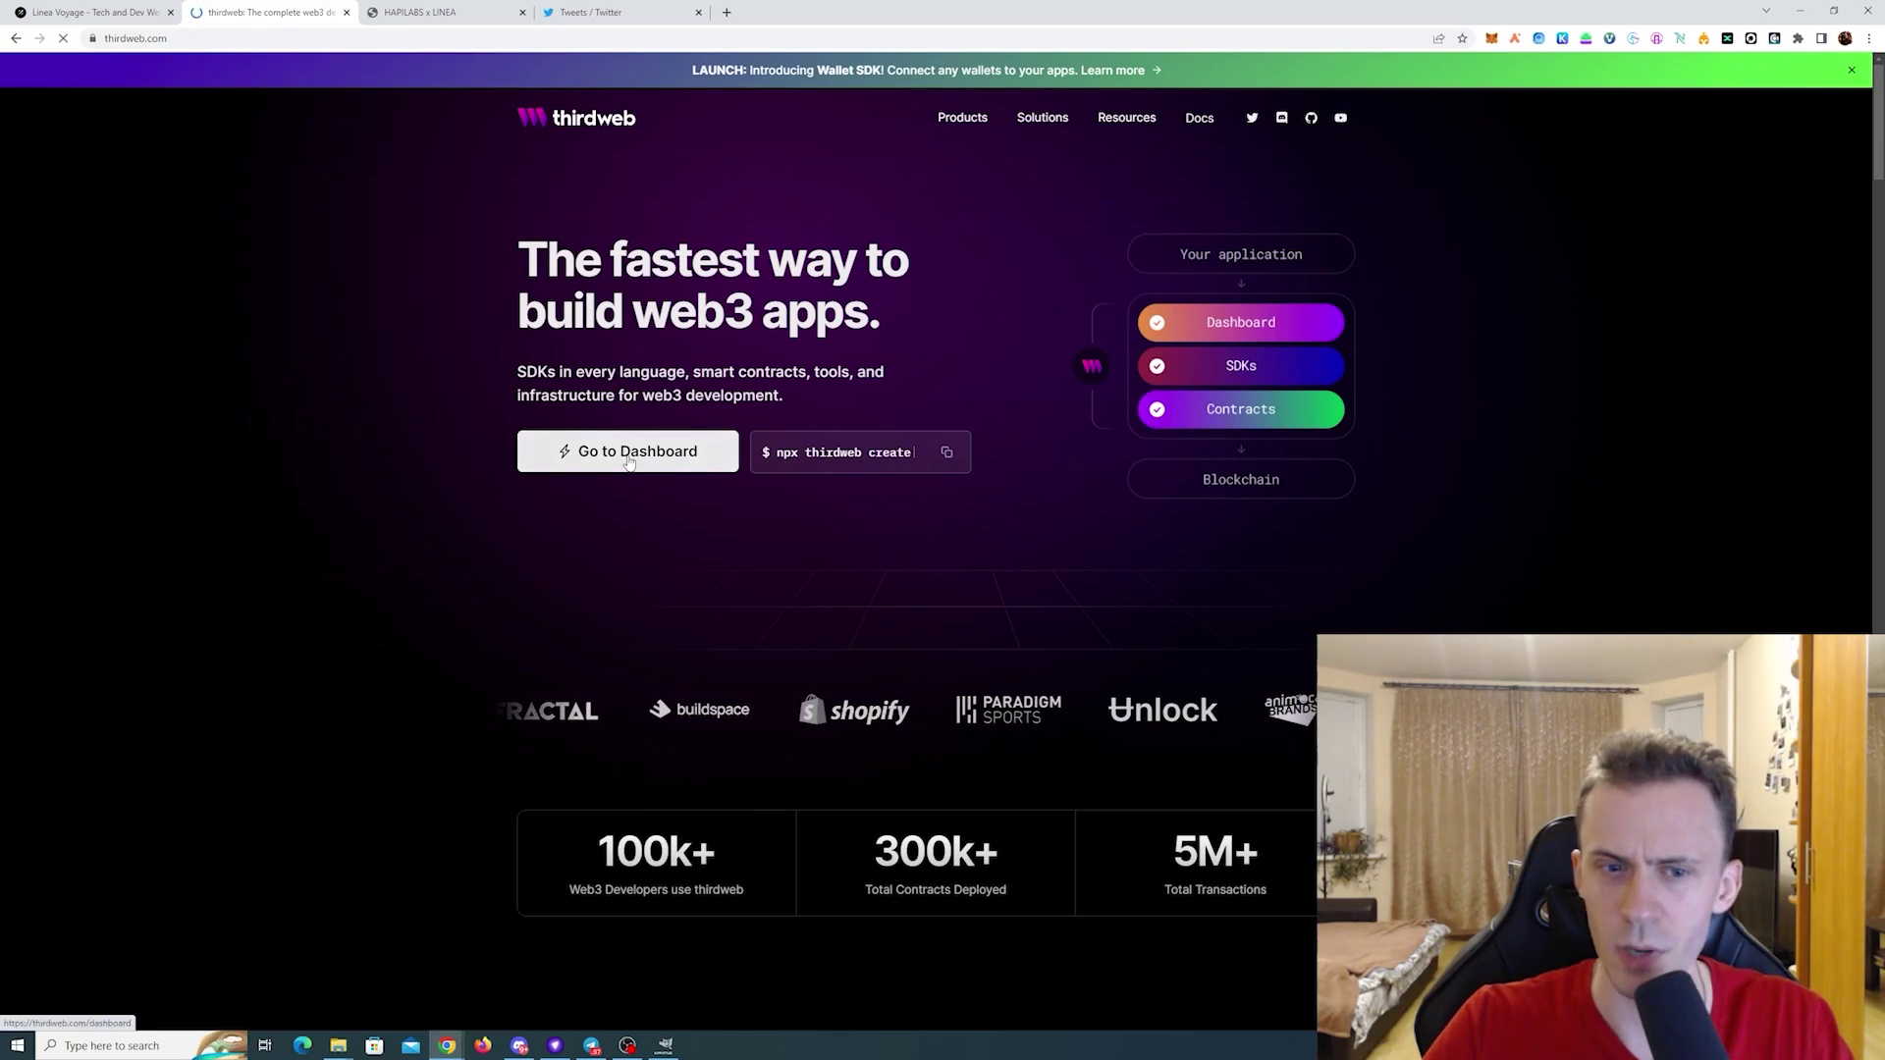
- From the dashboard, open the deployed OFF2 Token Drop contract's overview on Linea Testnet
{"action": "left_click", "coordinate": [613, 452]}
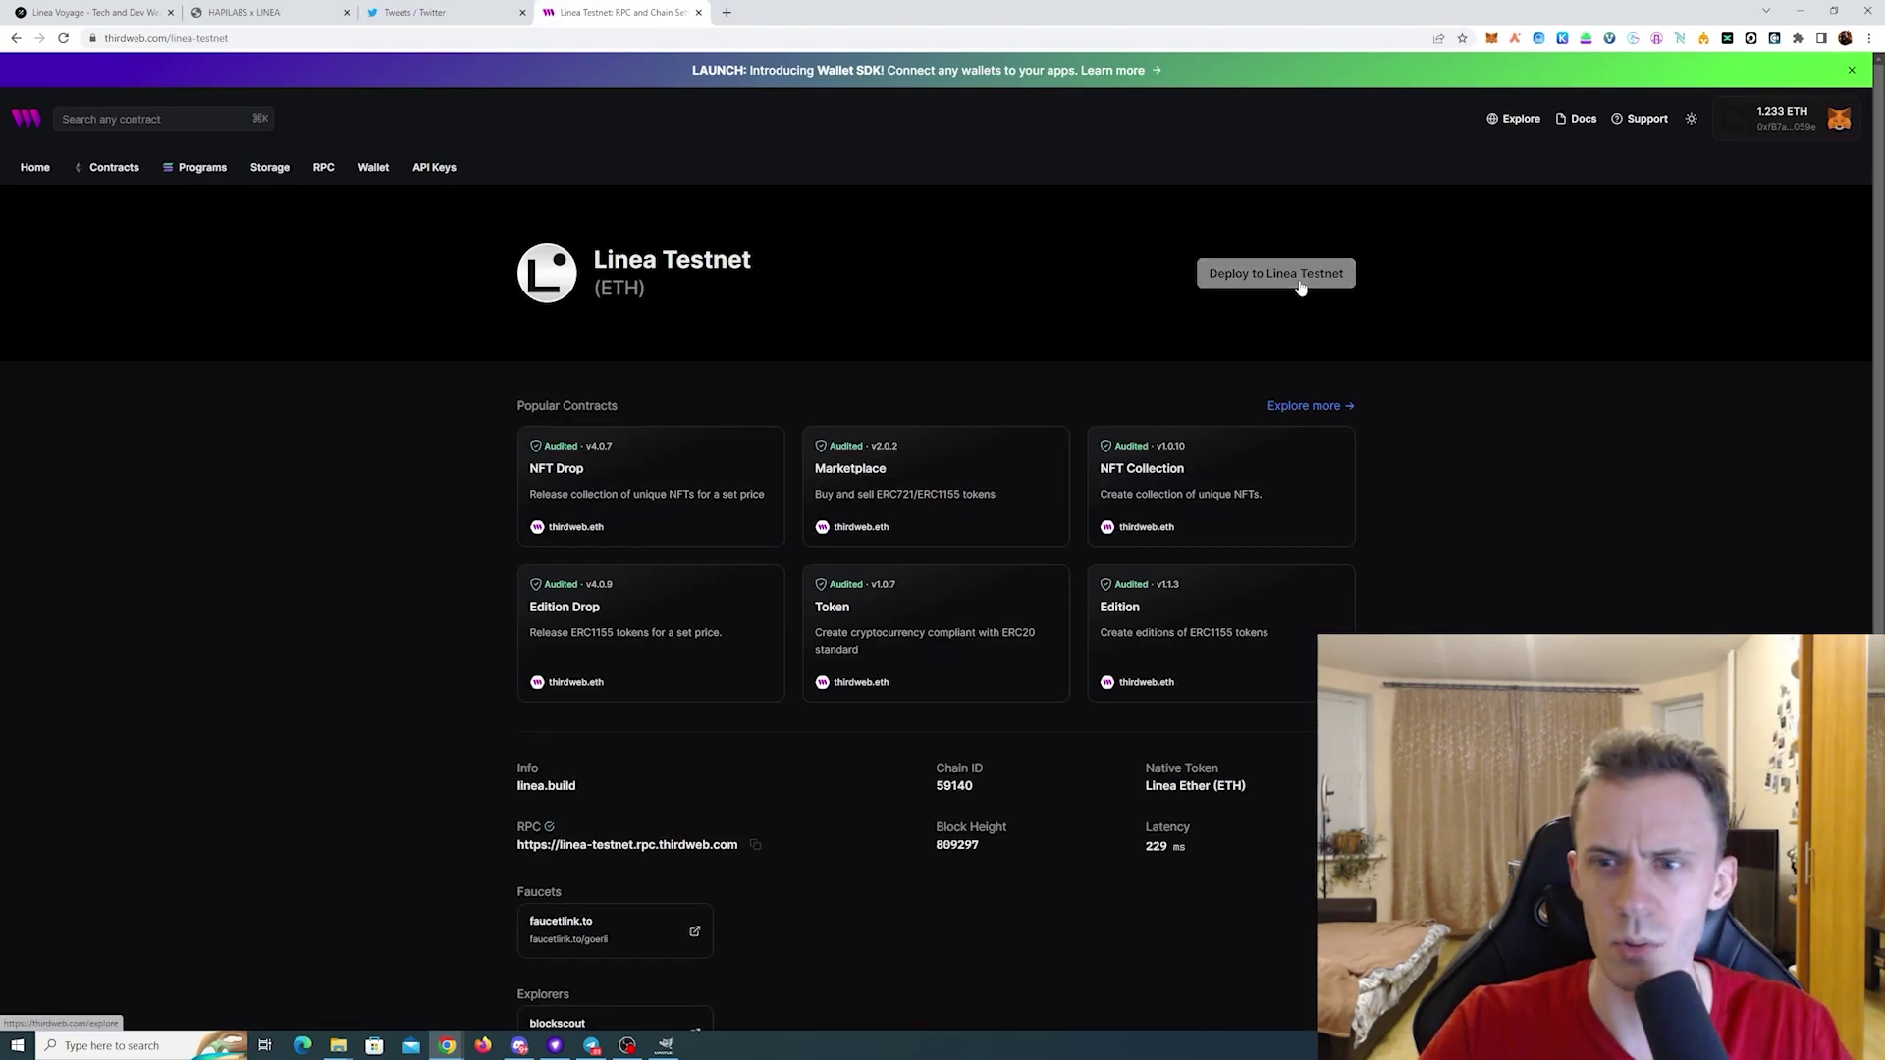
{"action": "left_click", "coordinate": [1299, 284]}
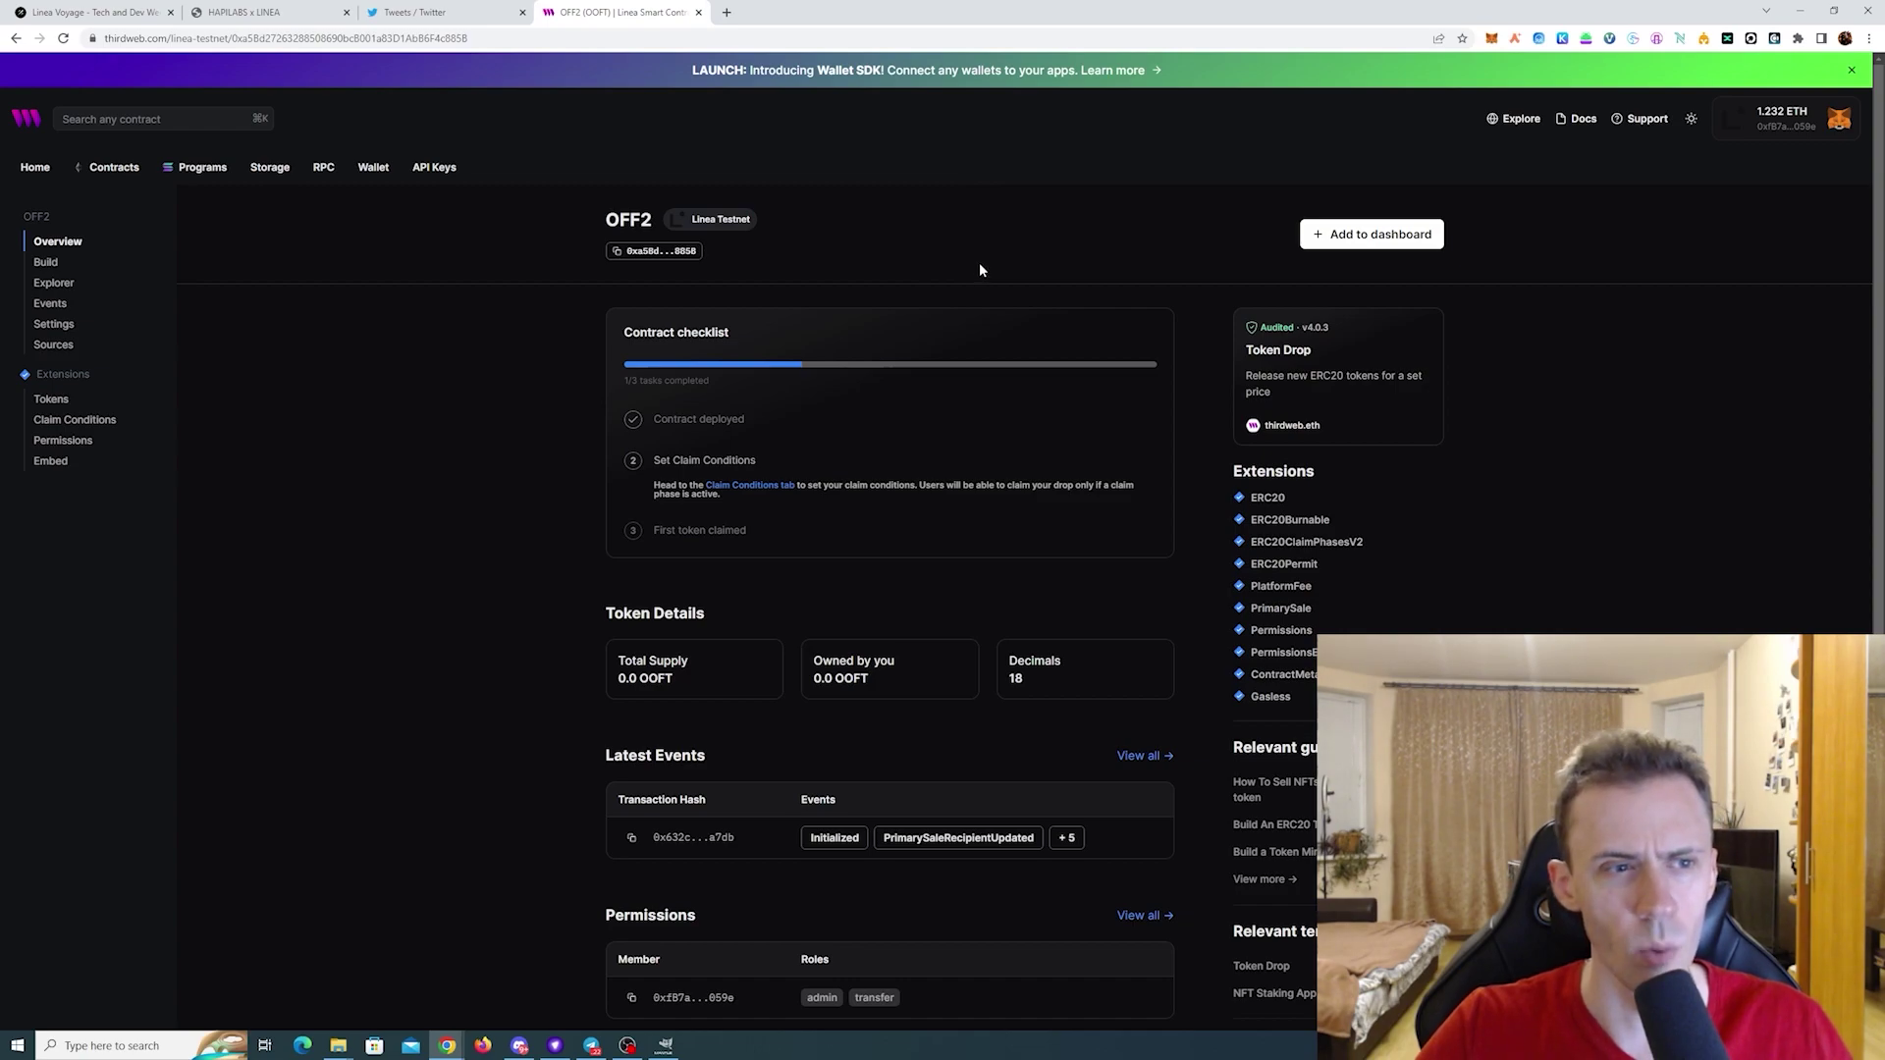
{"action": "scroll", "coordinate": [981, 268], "scroll_direction": "down", "scroll_amount": 1}
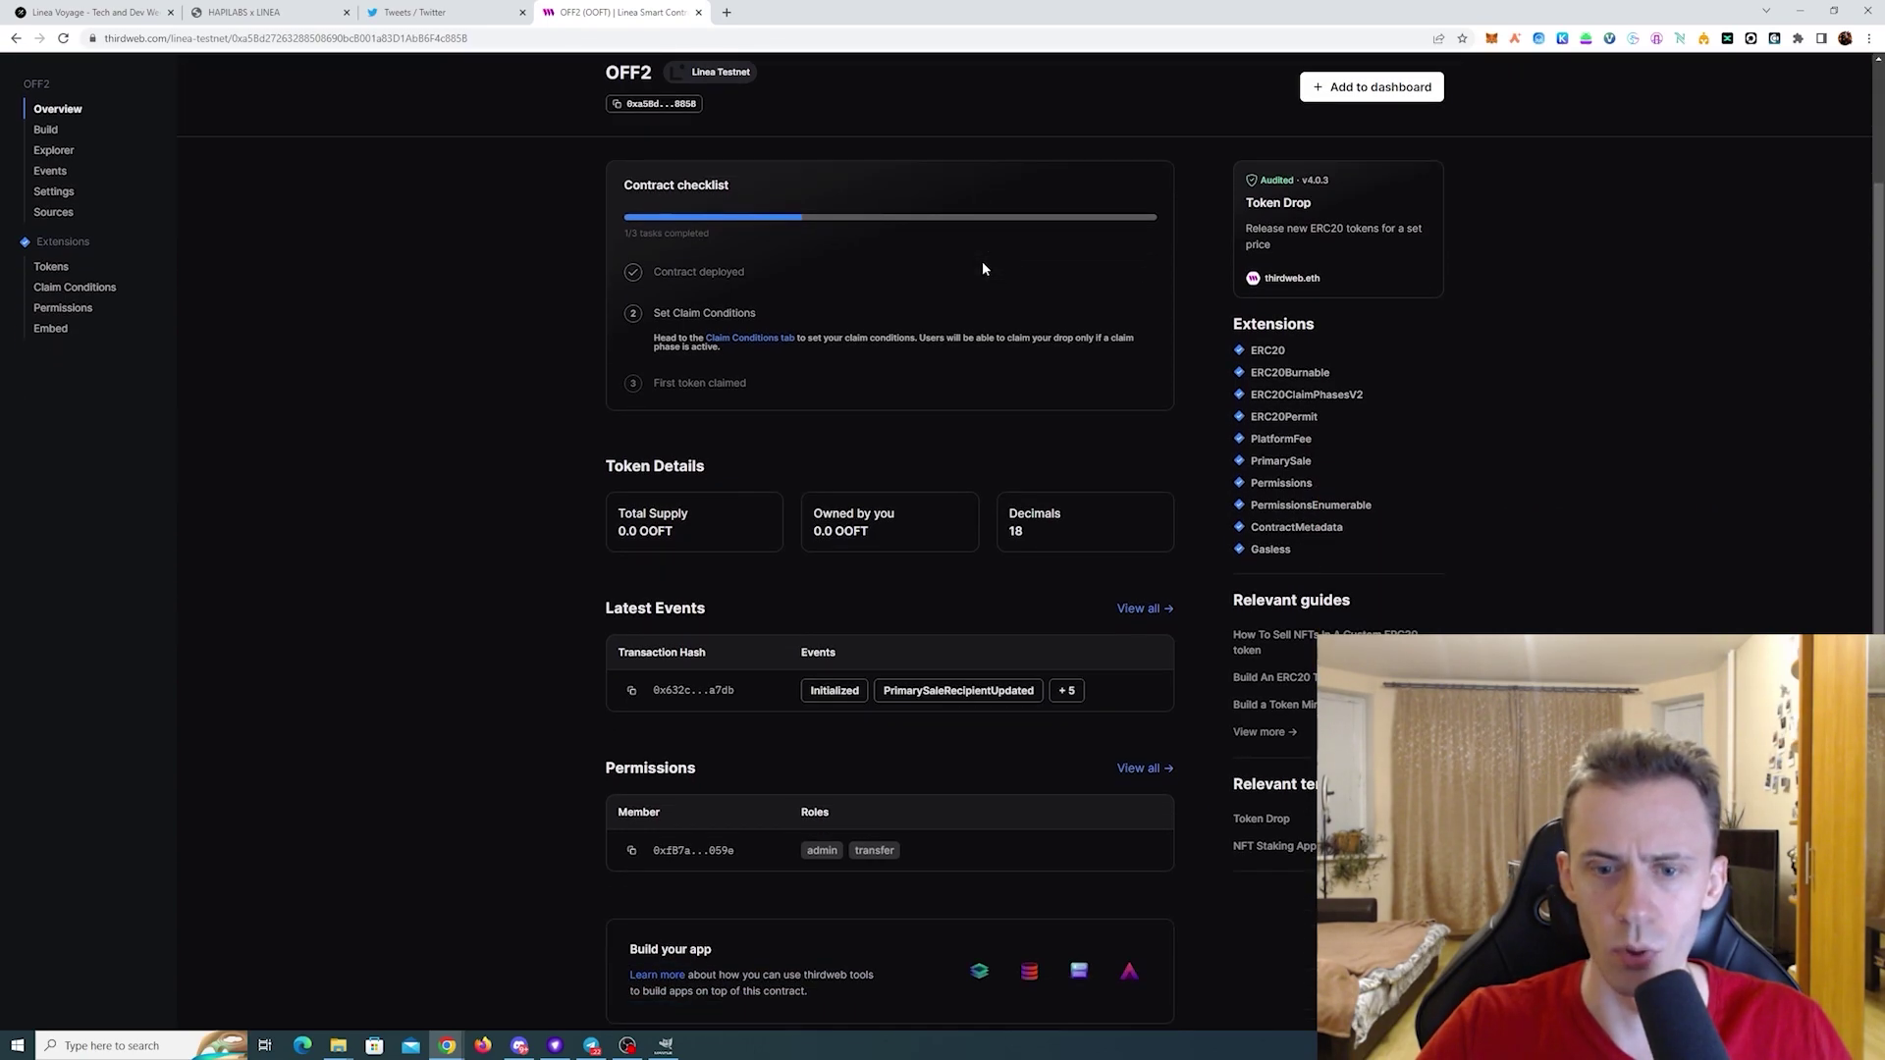
{"action": "scroll", "coordinate": [892, 422], "scroll_direction": "up", "scroll_amount": 1}
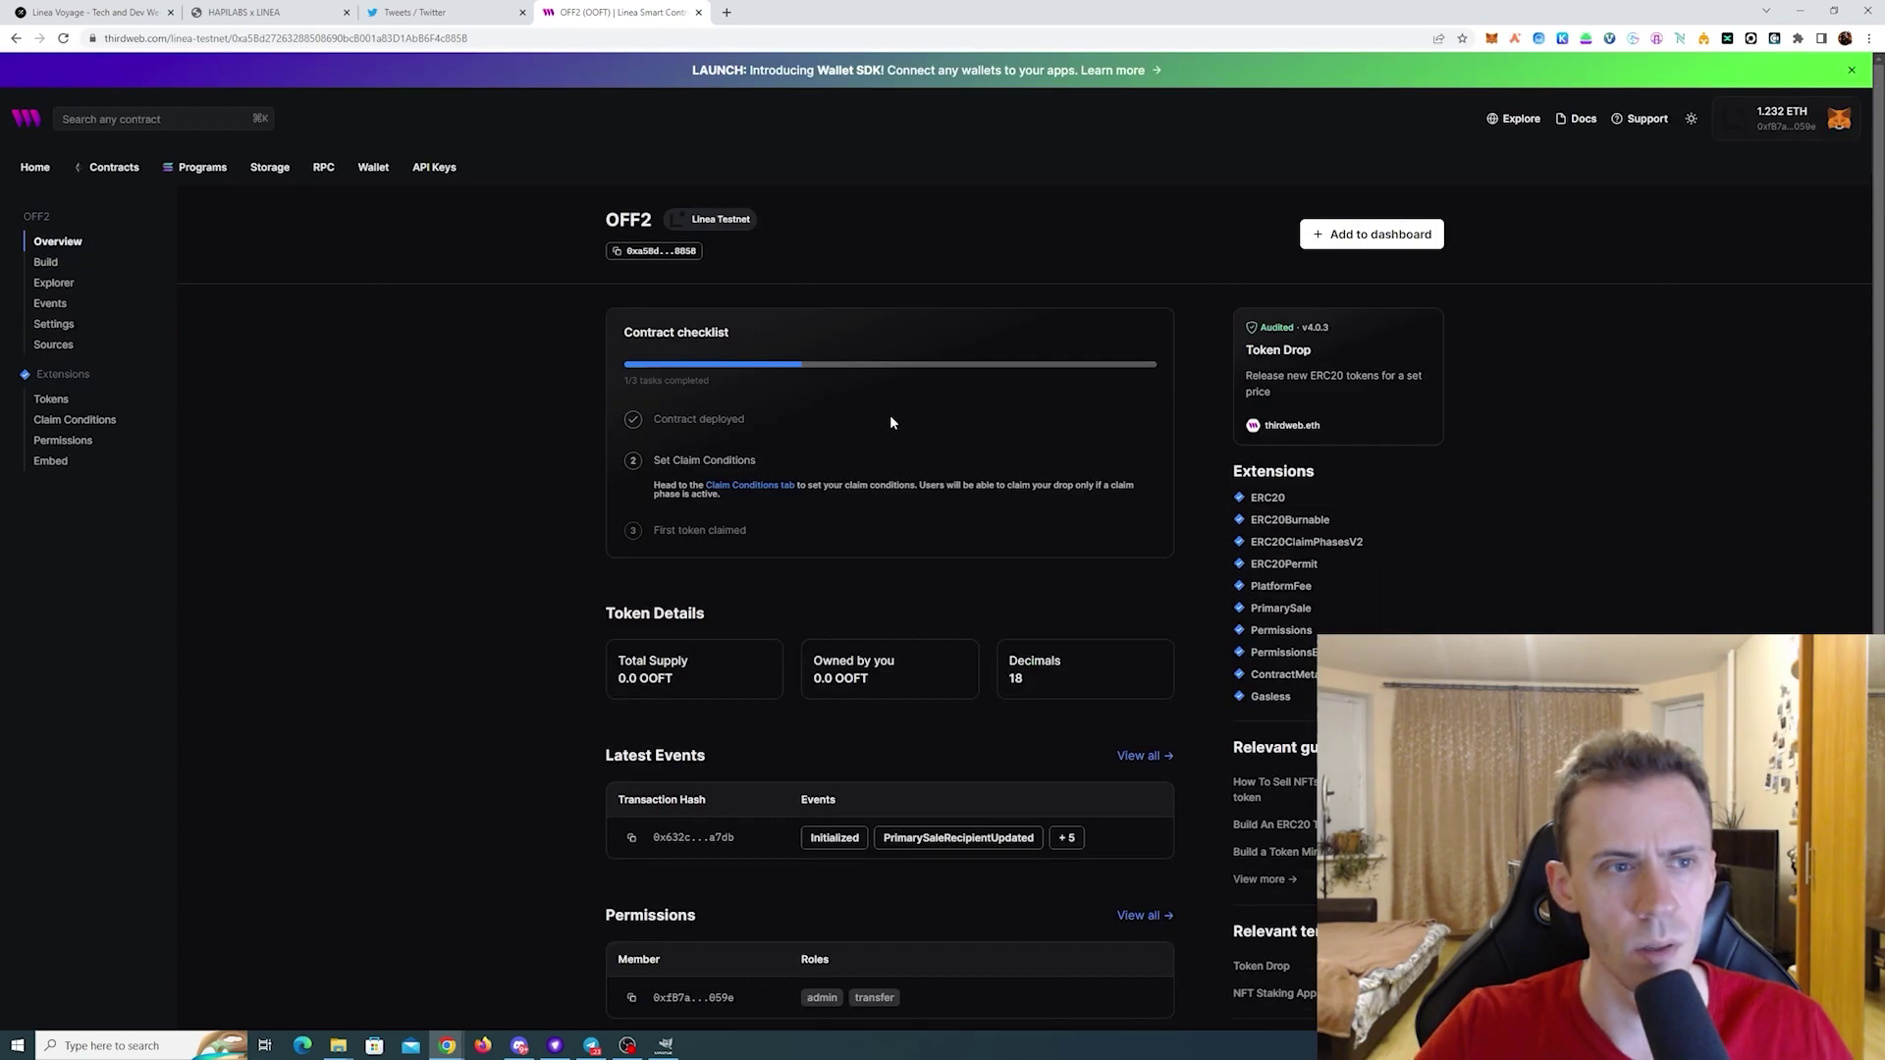
- Add a public claim phase limited to 10 tokens per wallet, save it and confirm in MetaMask
{"action": "left_click", "coordinate": [749, 485]}
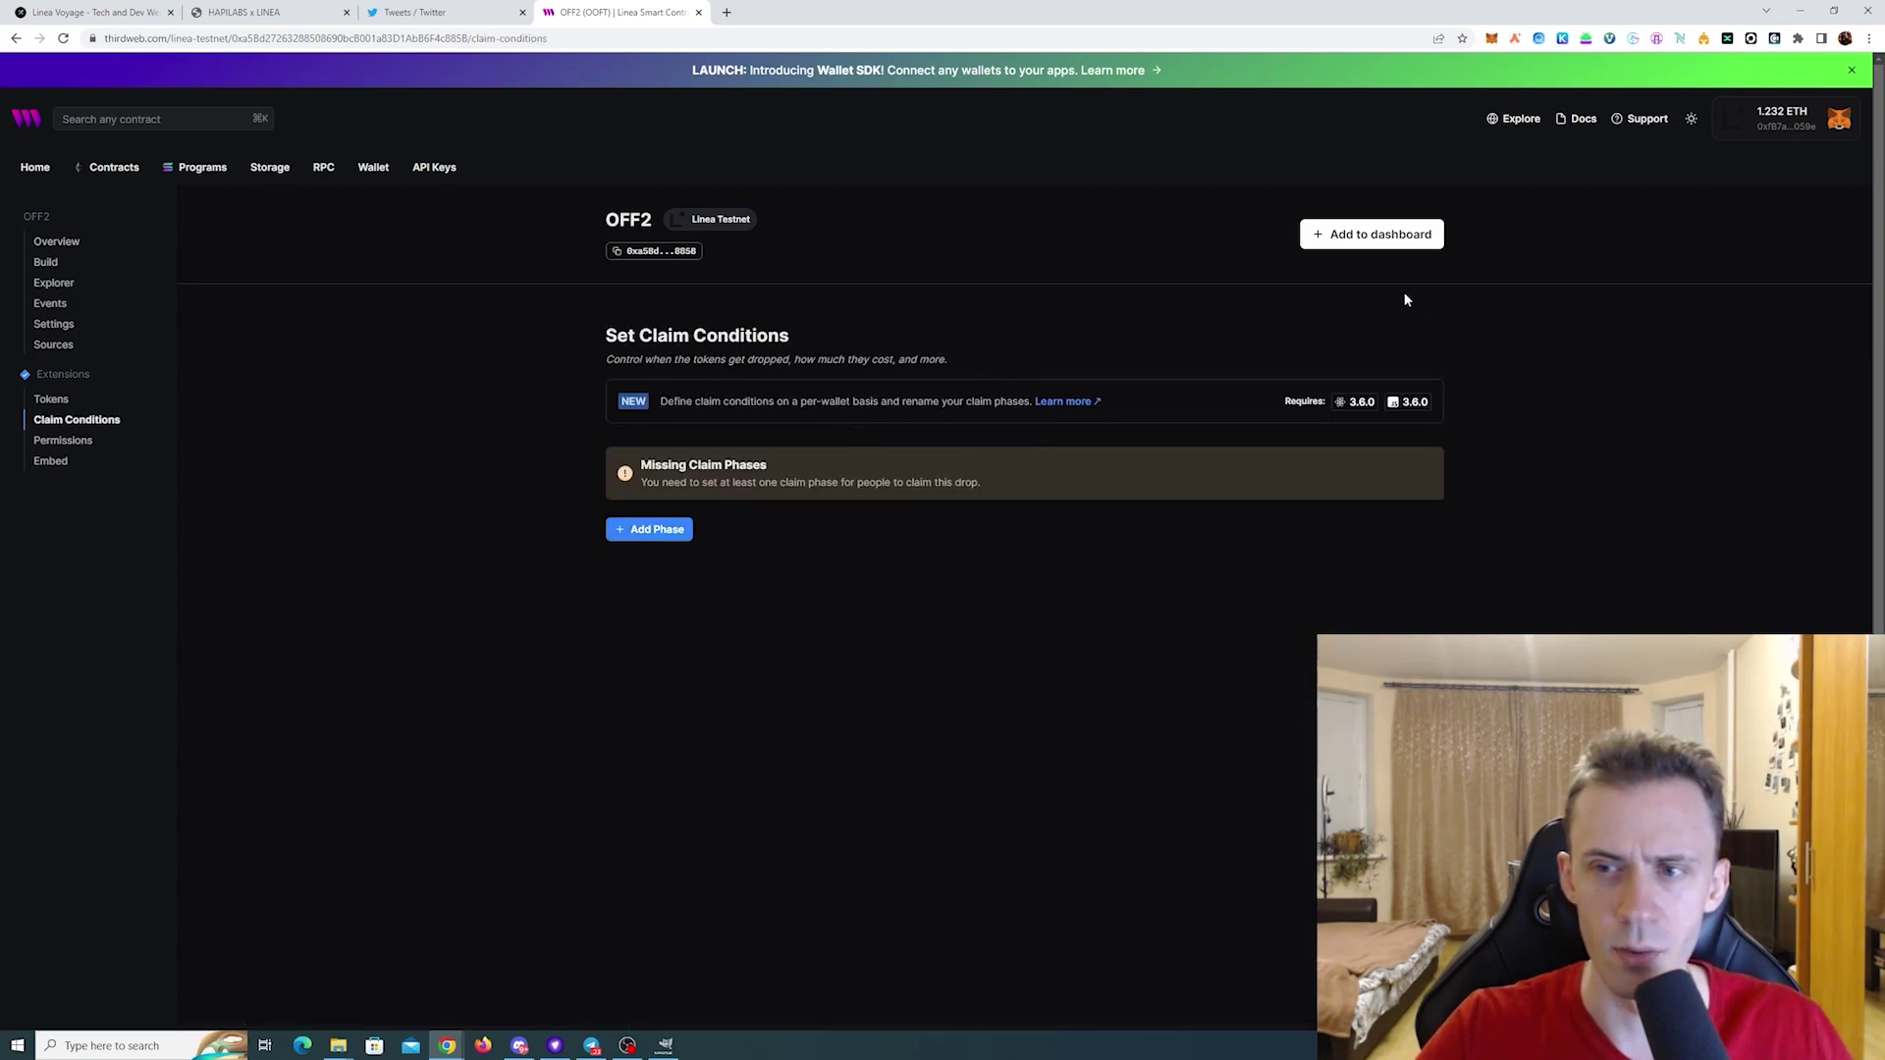
{"action": "left_click", "coordinate": [652, 530]}
{"action": "left_click", "coordinate": [648, 559]}
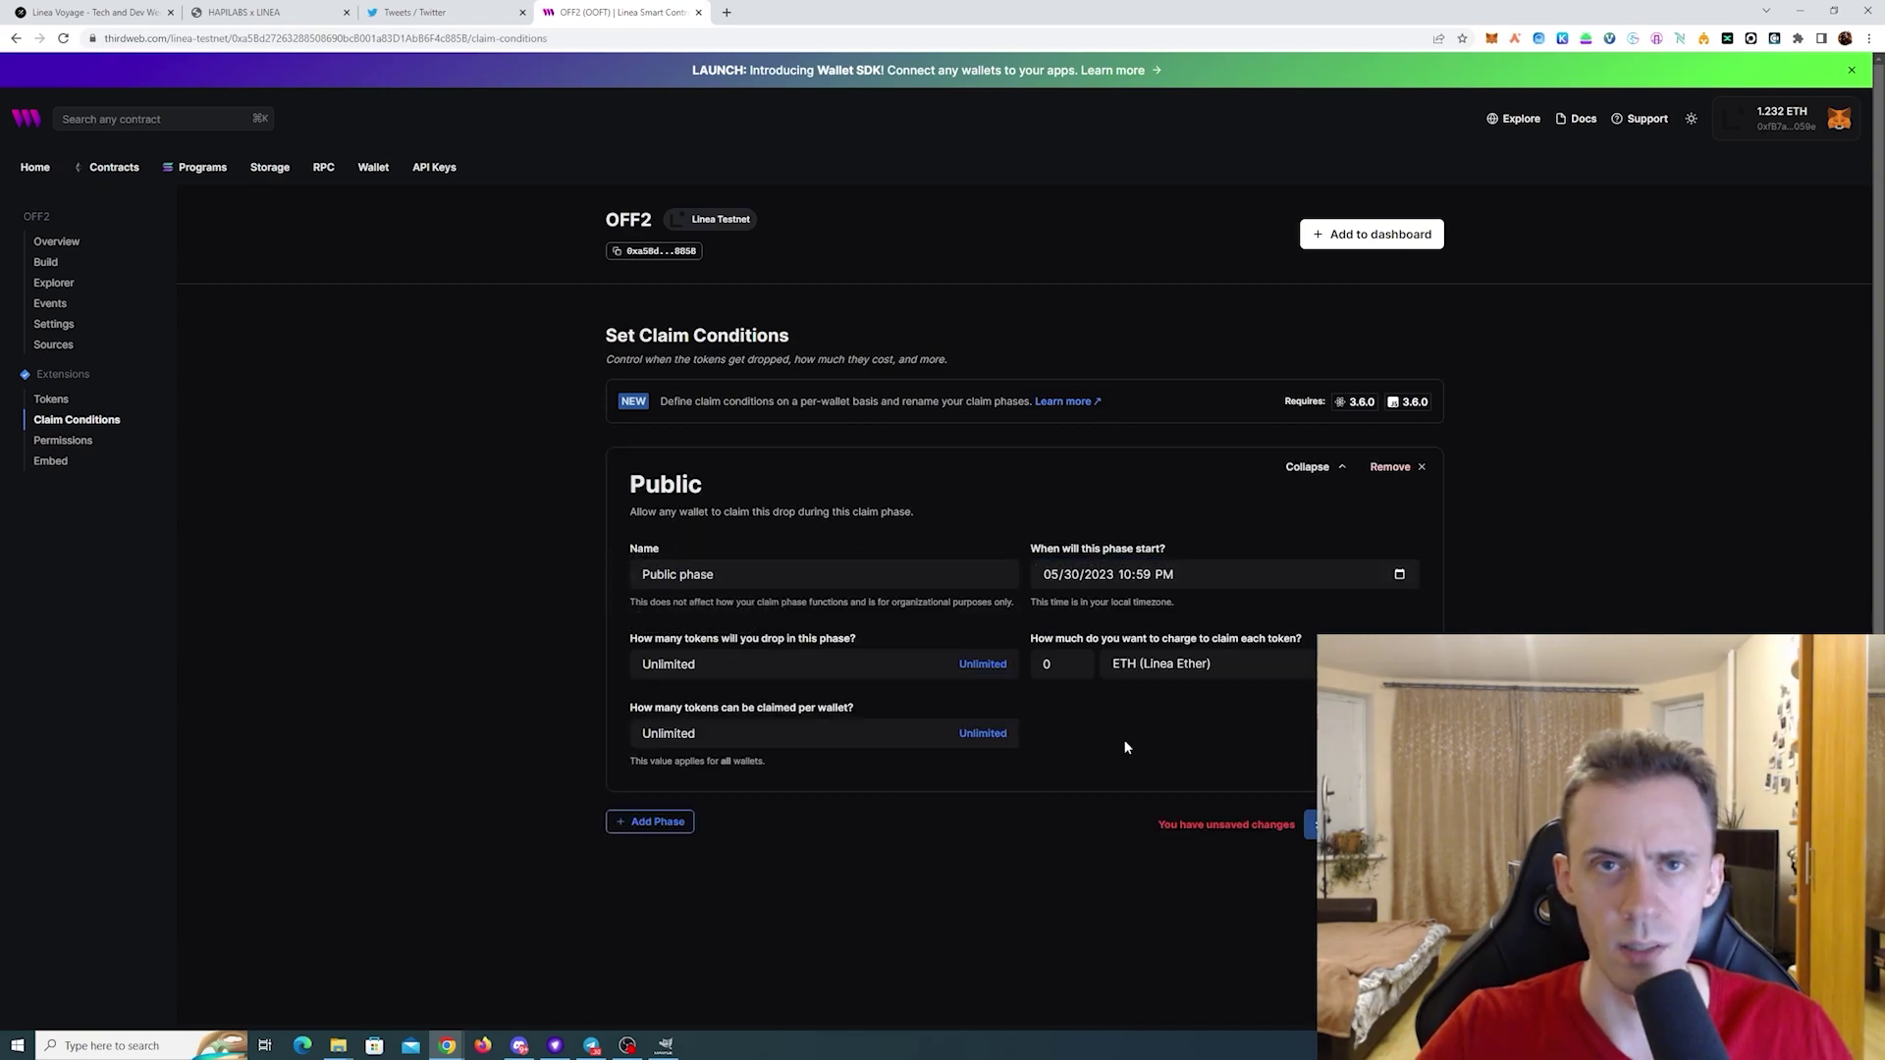
{"action": "double_click", "coordinate": [643, 731]}
{"action": "type", "text": "10"}
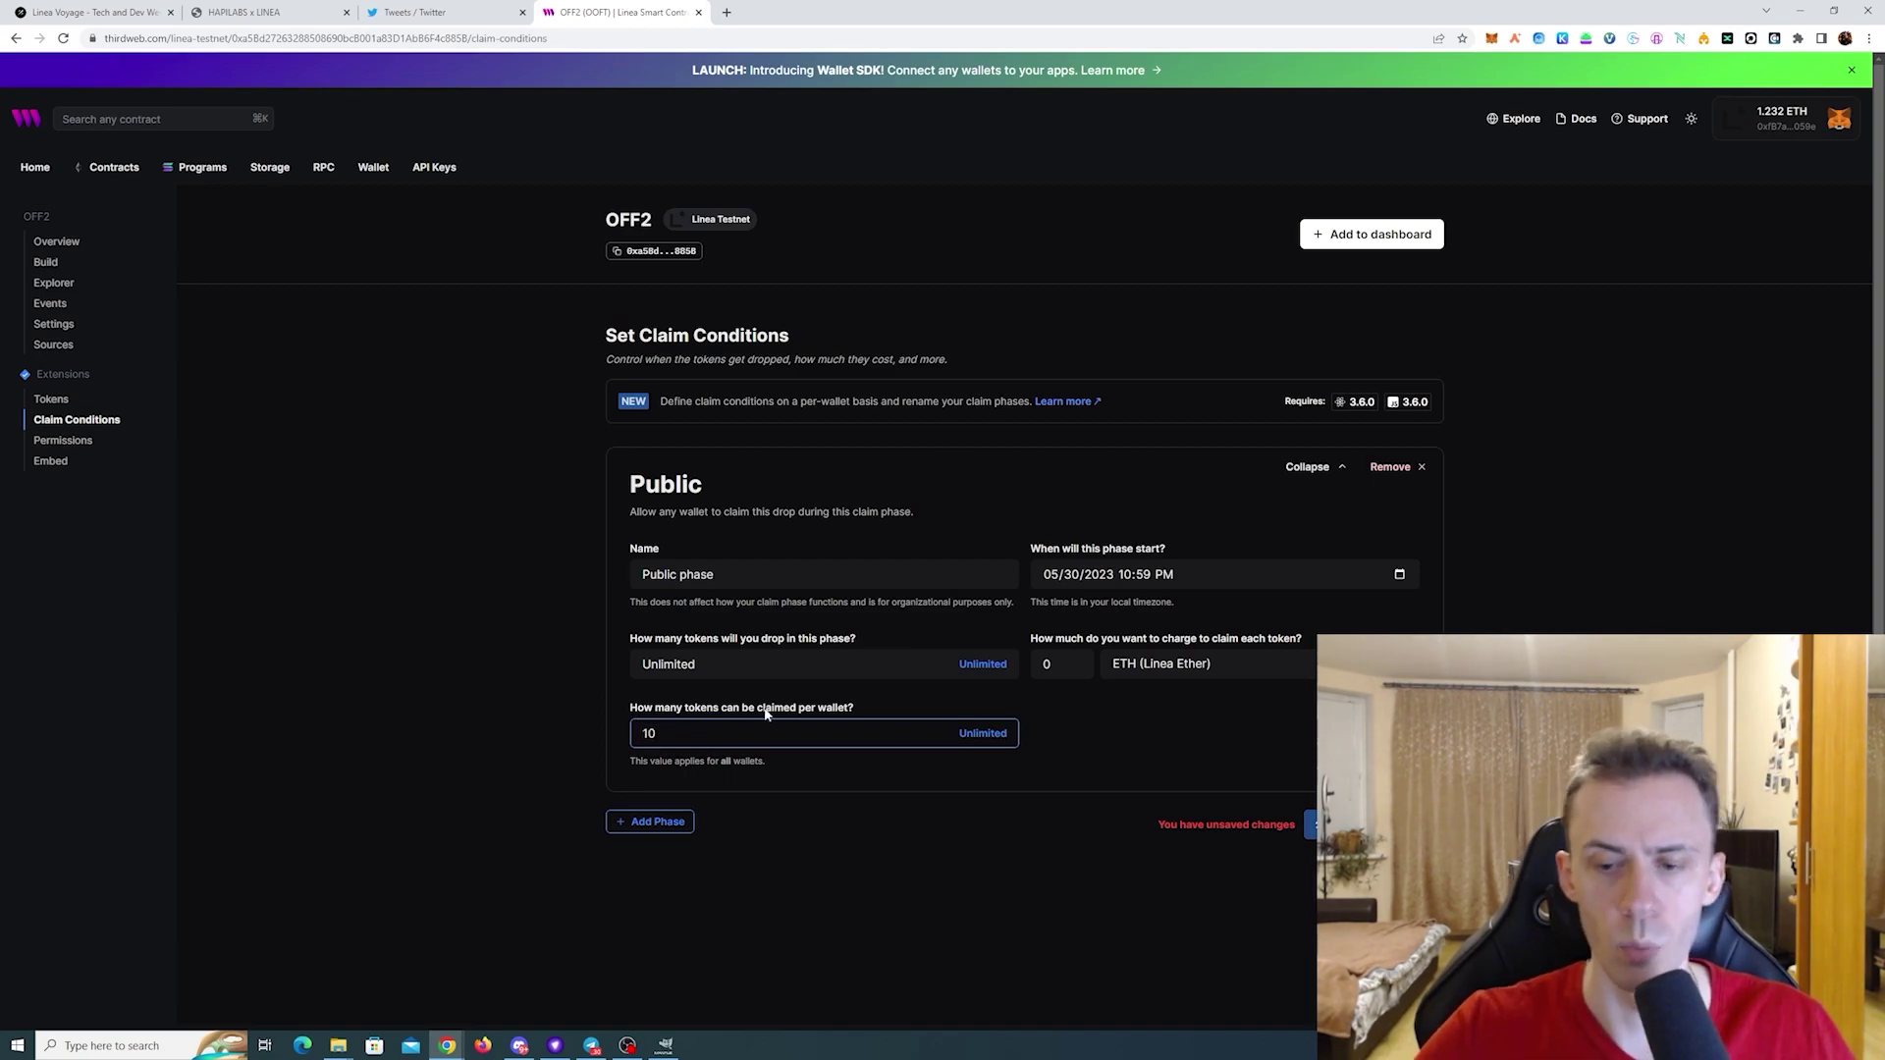
{"action": "left_click", "coordinate": [1312, 825]}
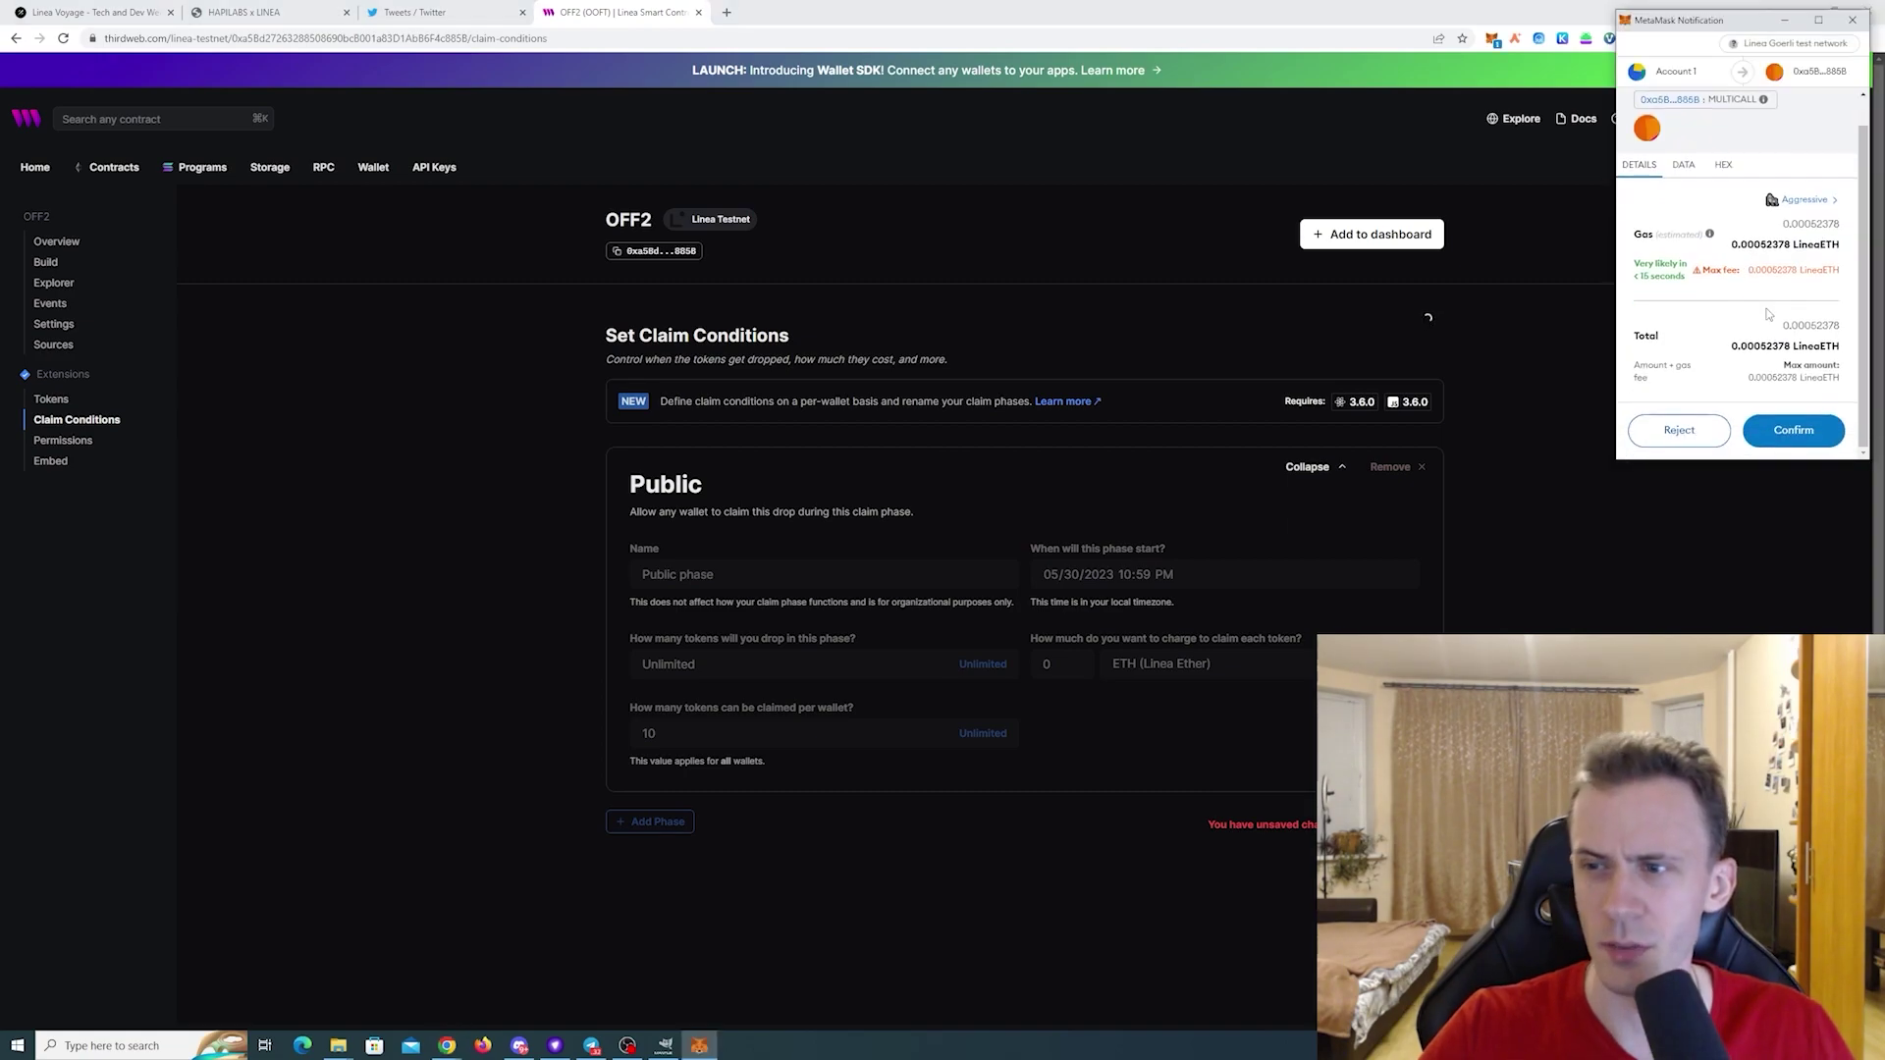
{"action": "left_click", "coordinate": [1793, 429]}
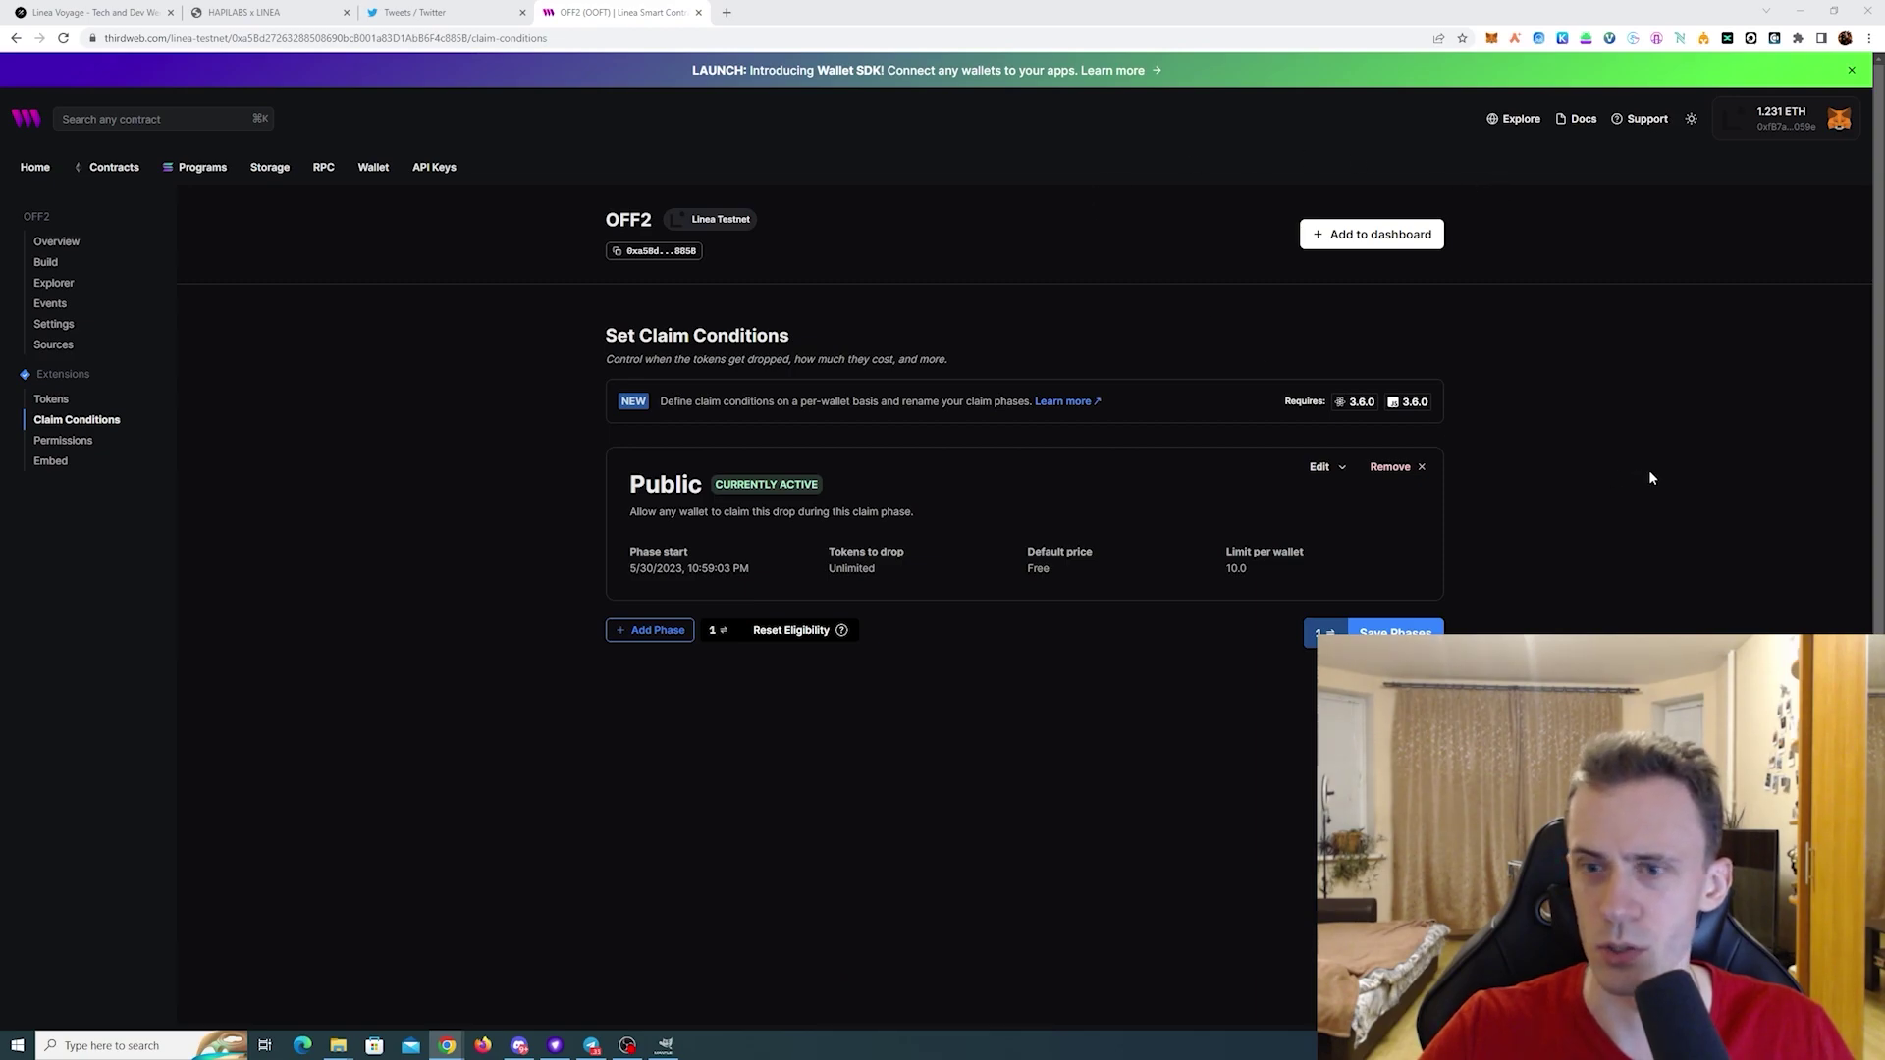
- Open the contract's Embed page and connect MetaMask in its preview
{"action": "key", "text": "alt+Left"}
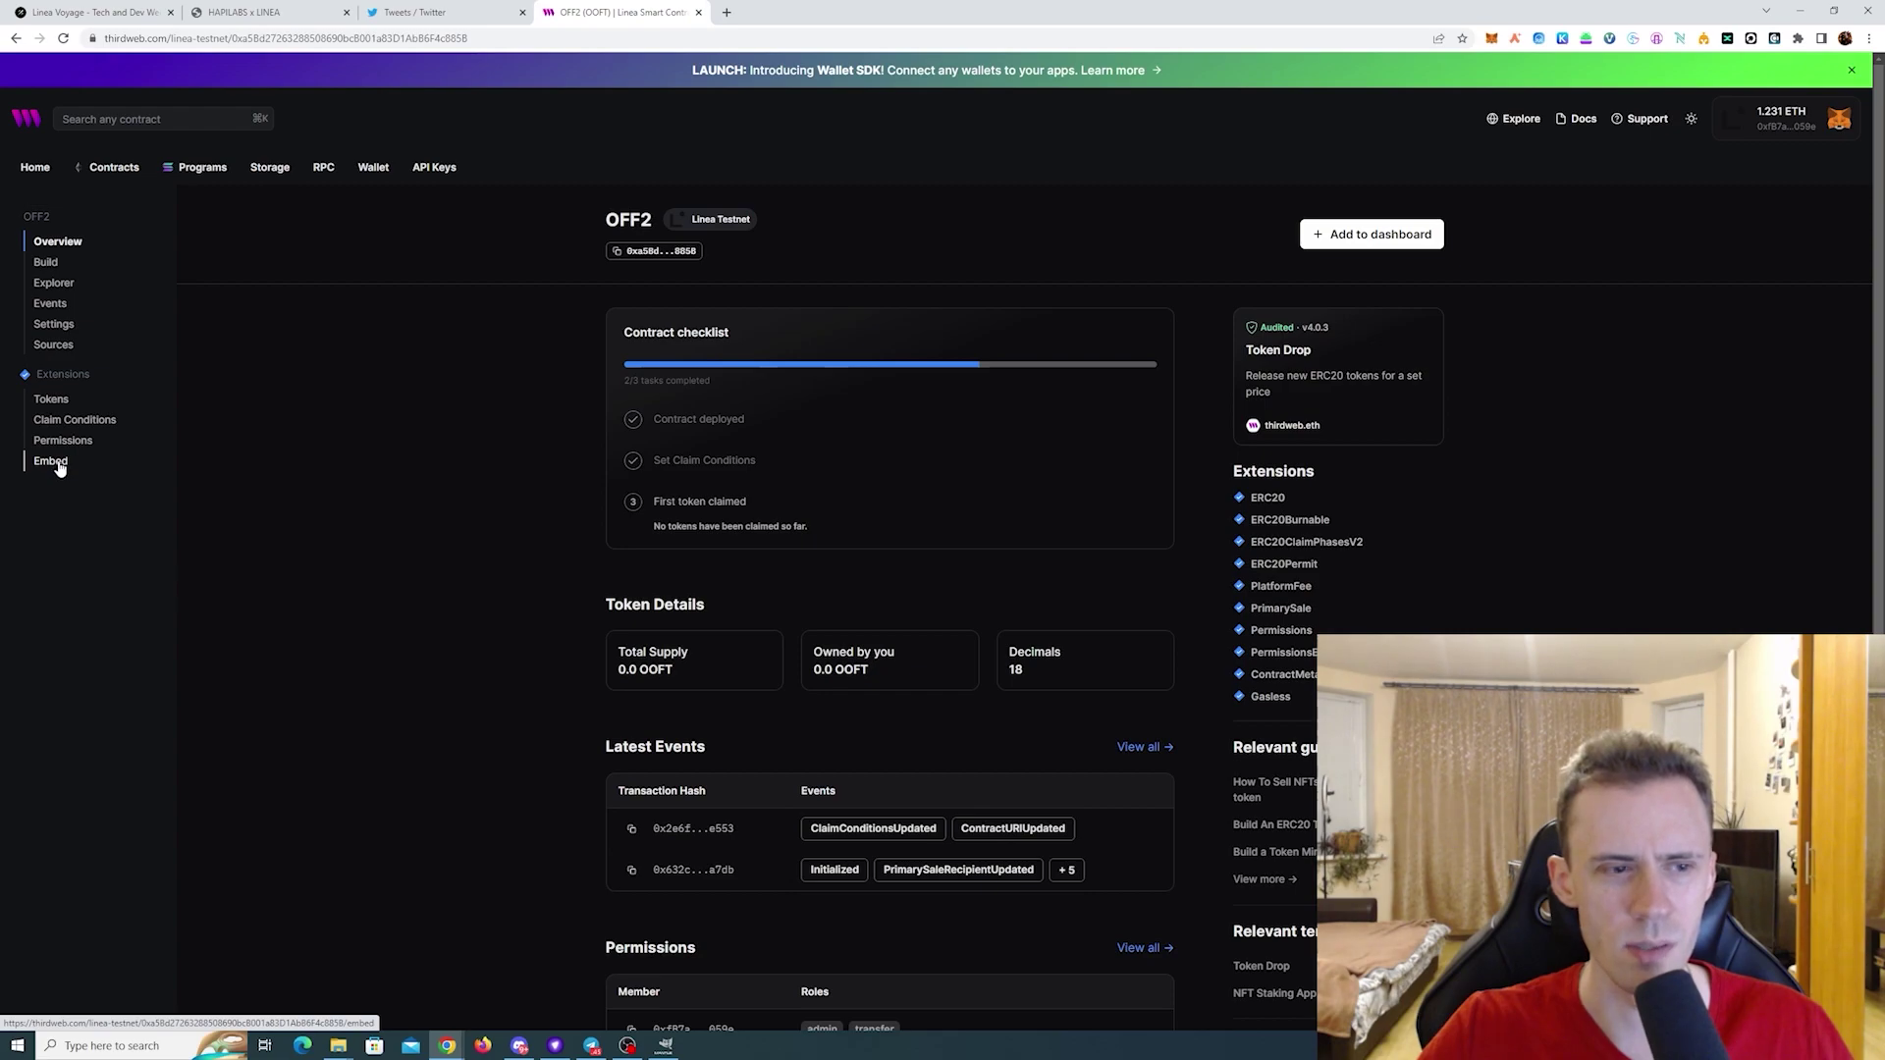
{"action": "left_click", "coordinate": [51, 462]}
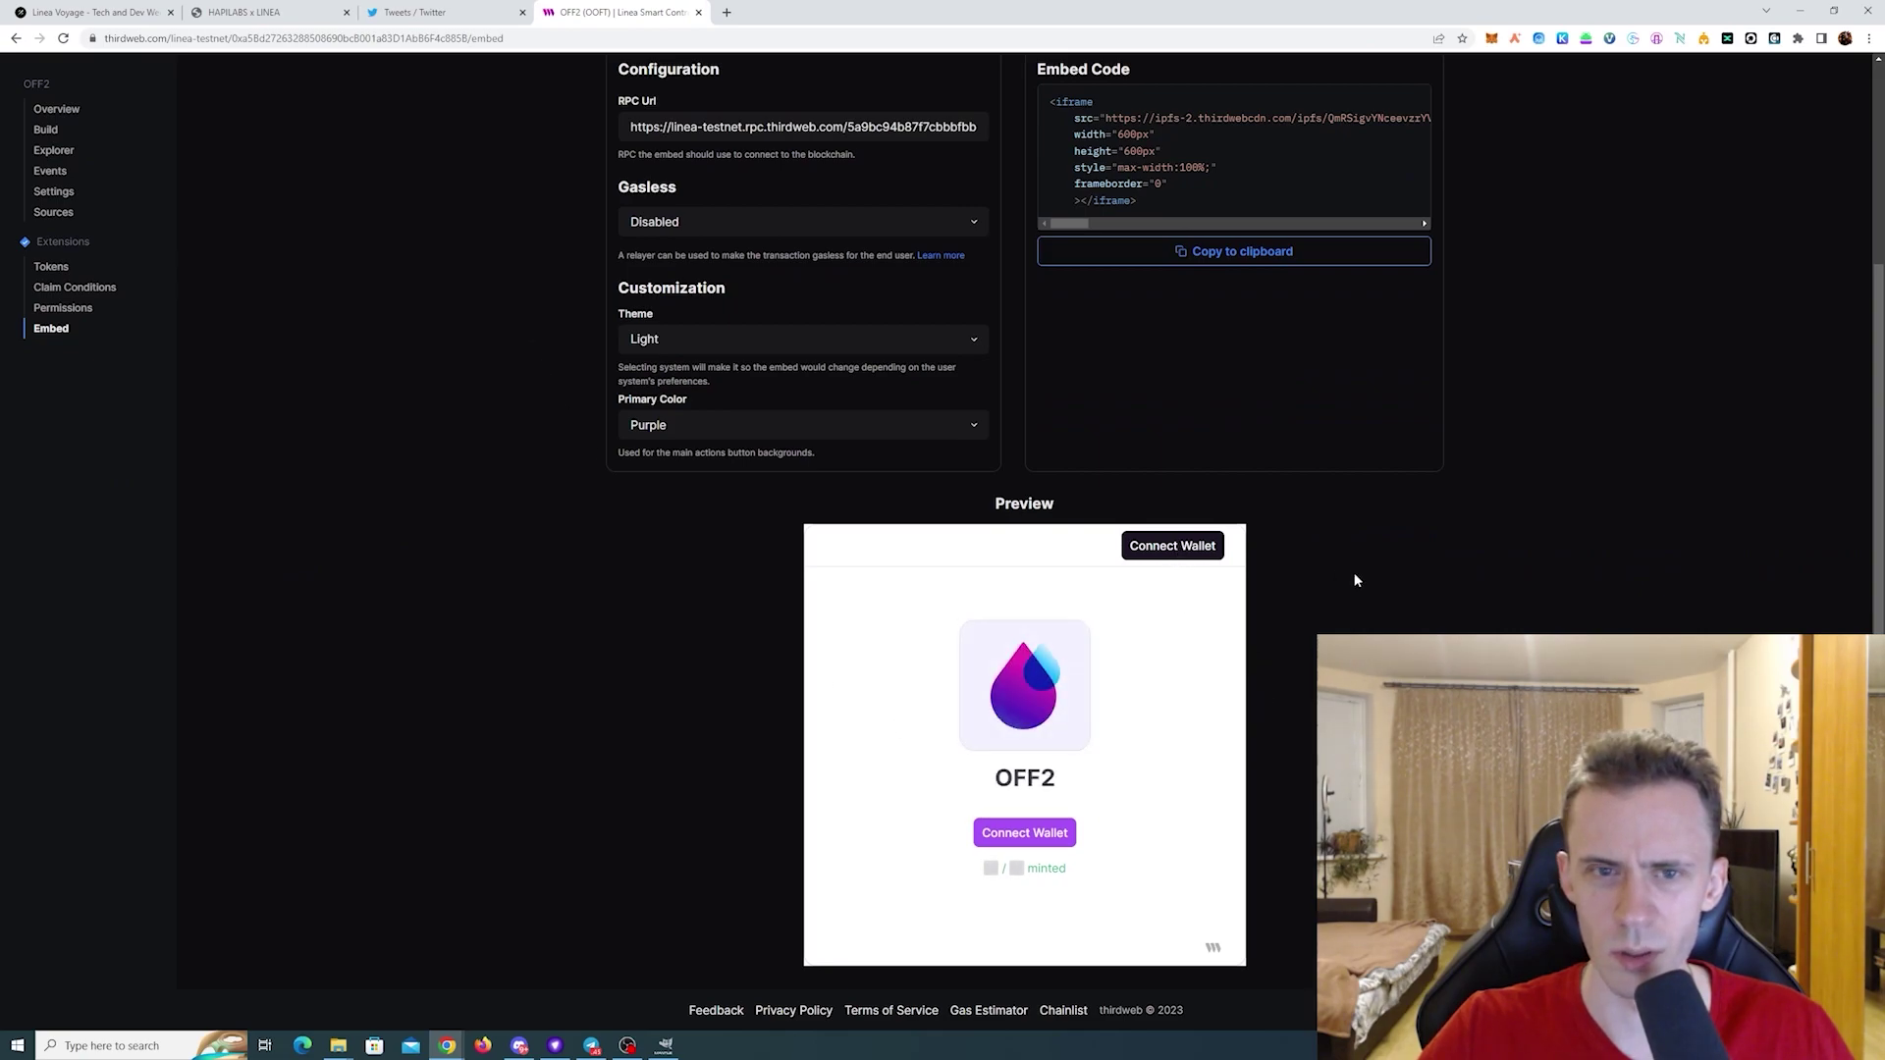
{"action": "scroll", "coordinate": [1355, 579], "scroll_direction": "up", "scroll_amount": 2}
{"action": "scroll", "coordinate": [1356, 579], "scroll_direction": "down", "scroll_amount": 1}
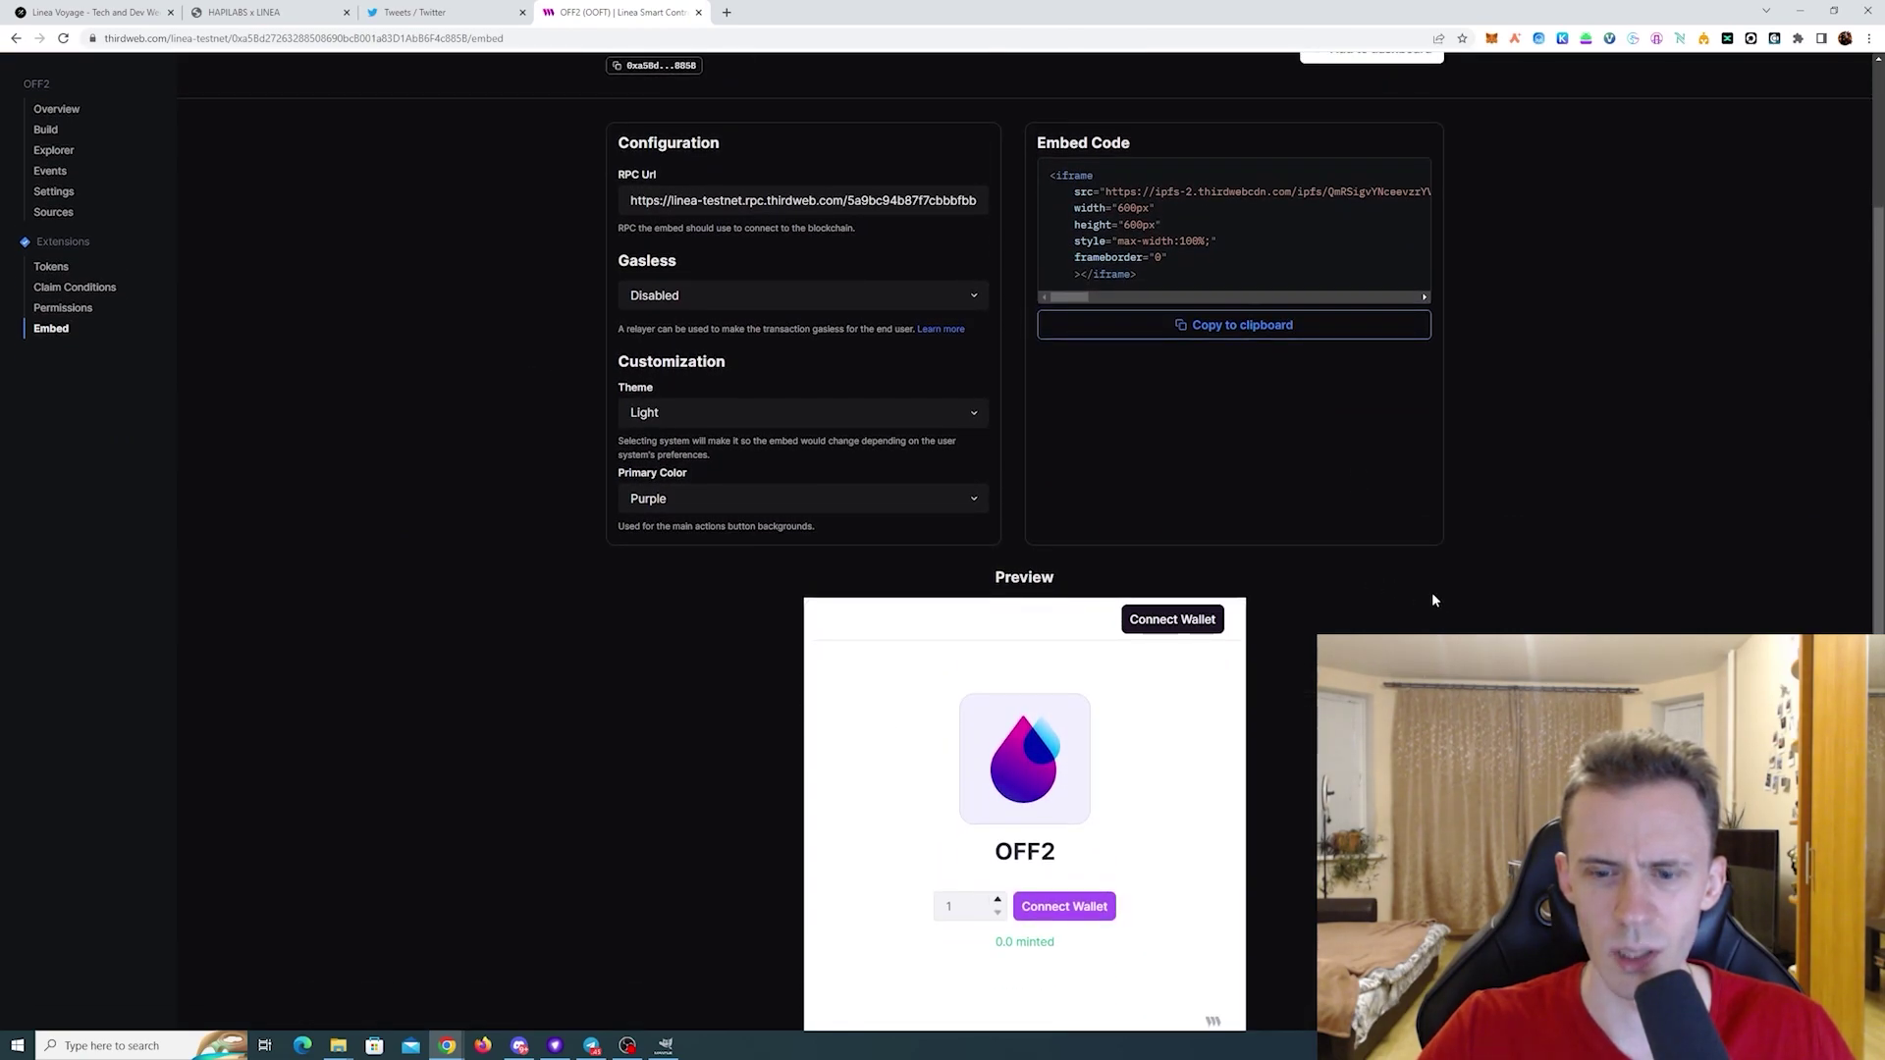
{"action": "scroll", "coordinate": [1023, 687], "scroll_direction": "up", "scroll_amount": 2}
{"action": "scroll", "coordinate": [1024, 687], "scroll_direction": "down", "scroll_amount": 2}
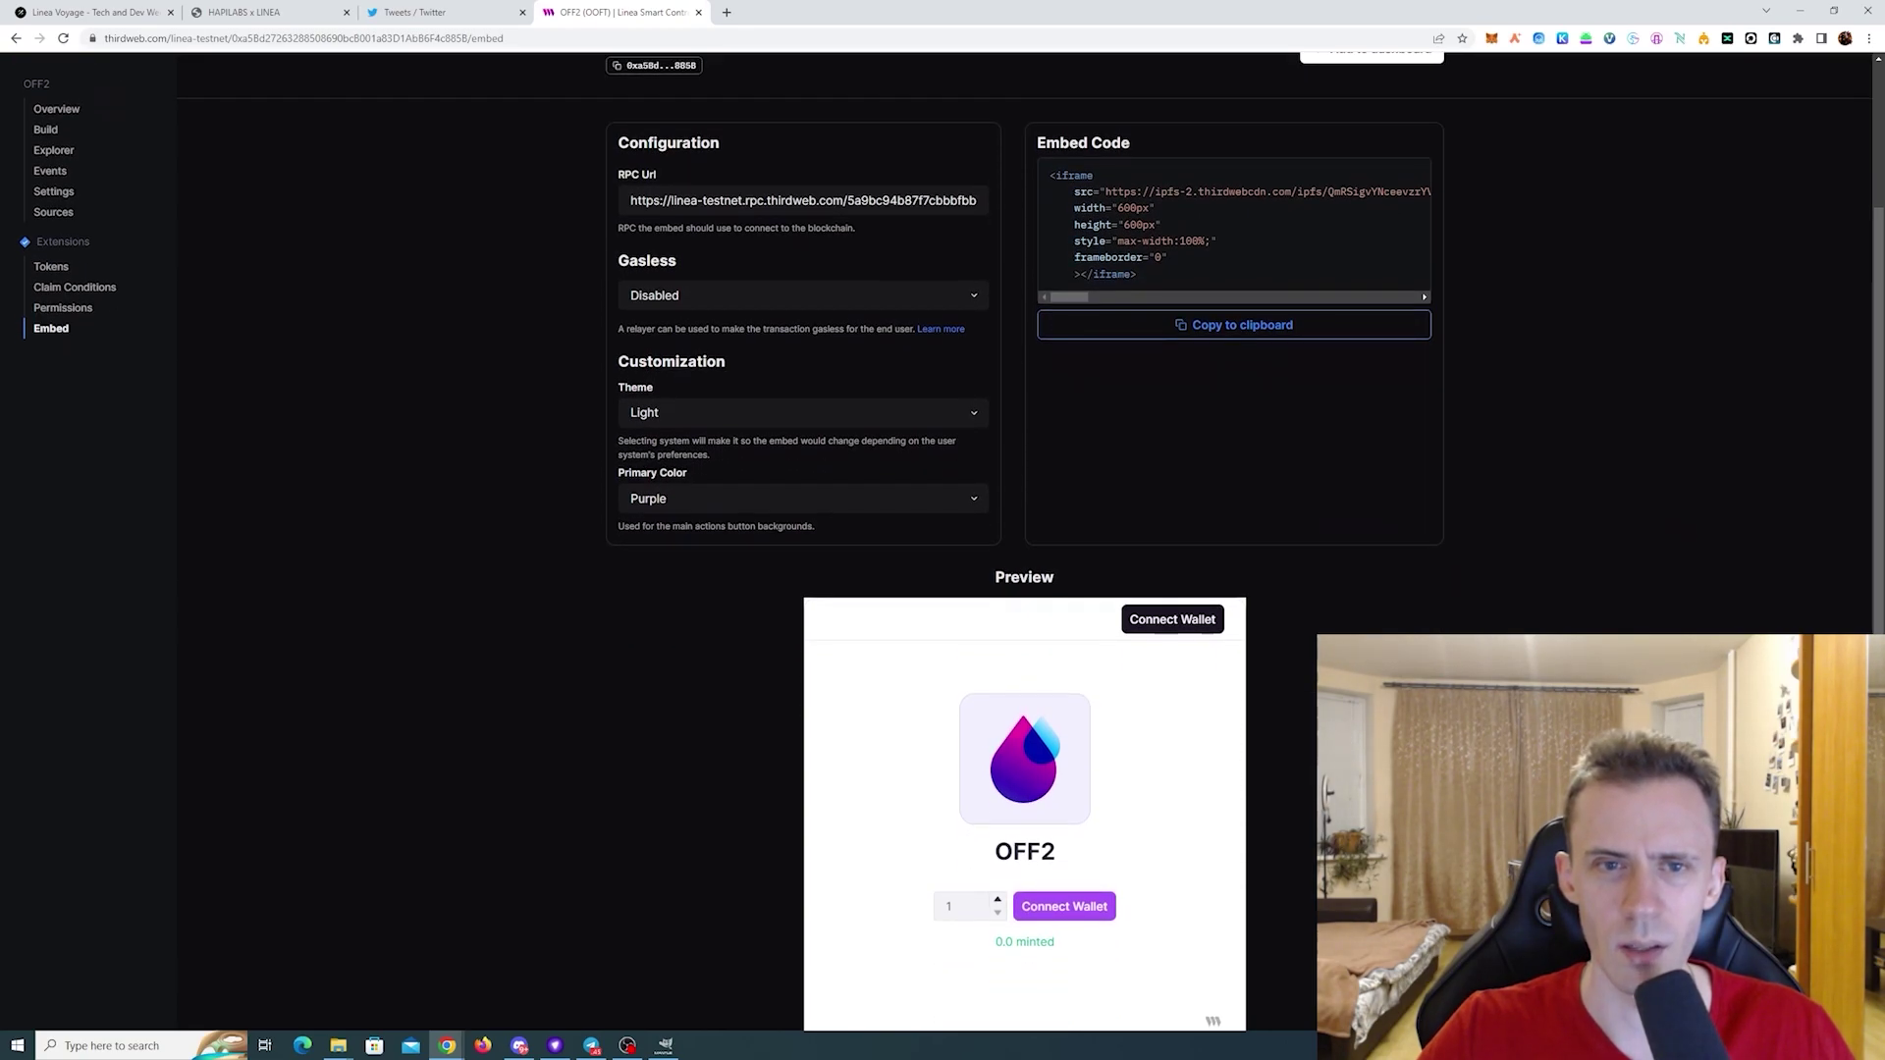
{"action": "left_click", "coordinate": [1186, 627]}
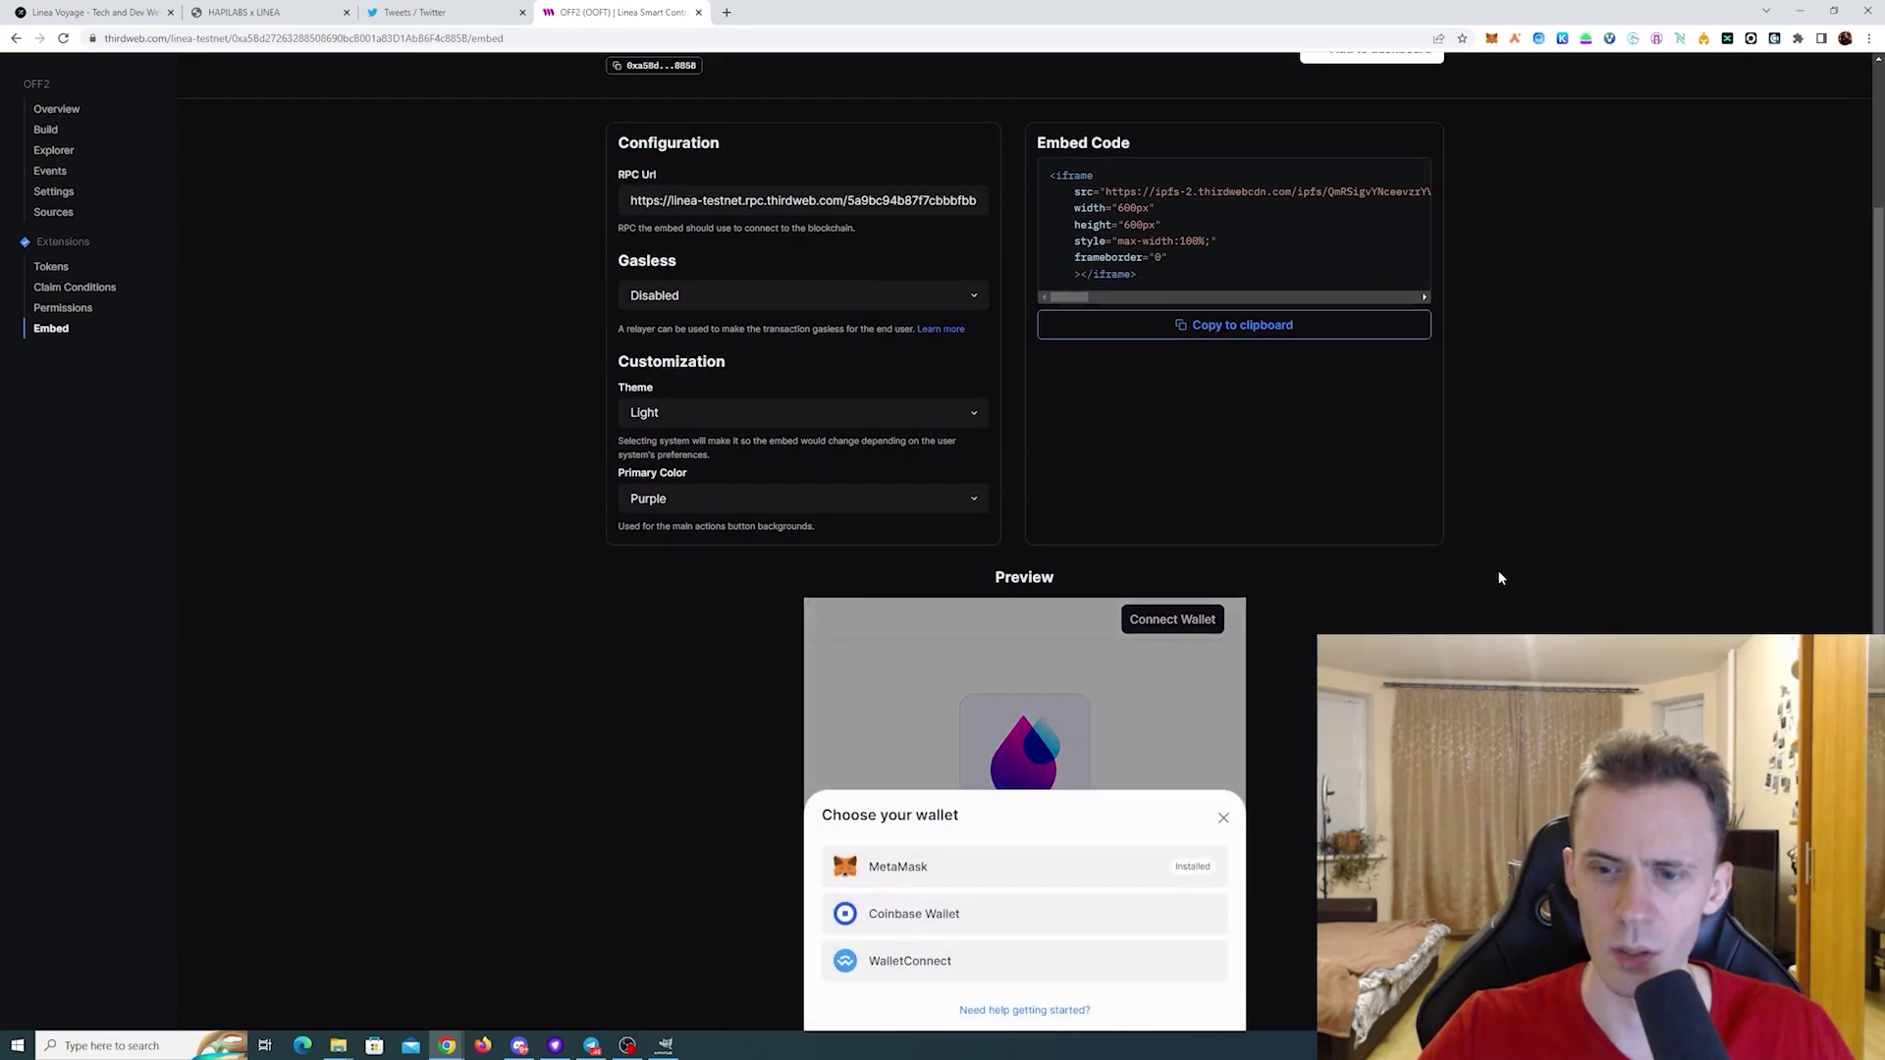
{"action": "left_click", "coordinate": [996, 877]}
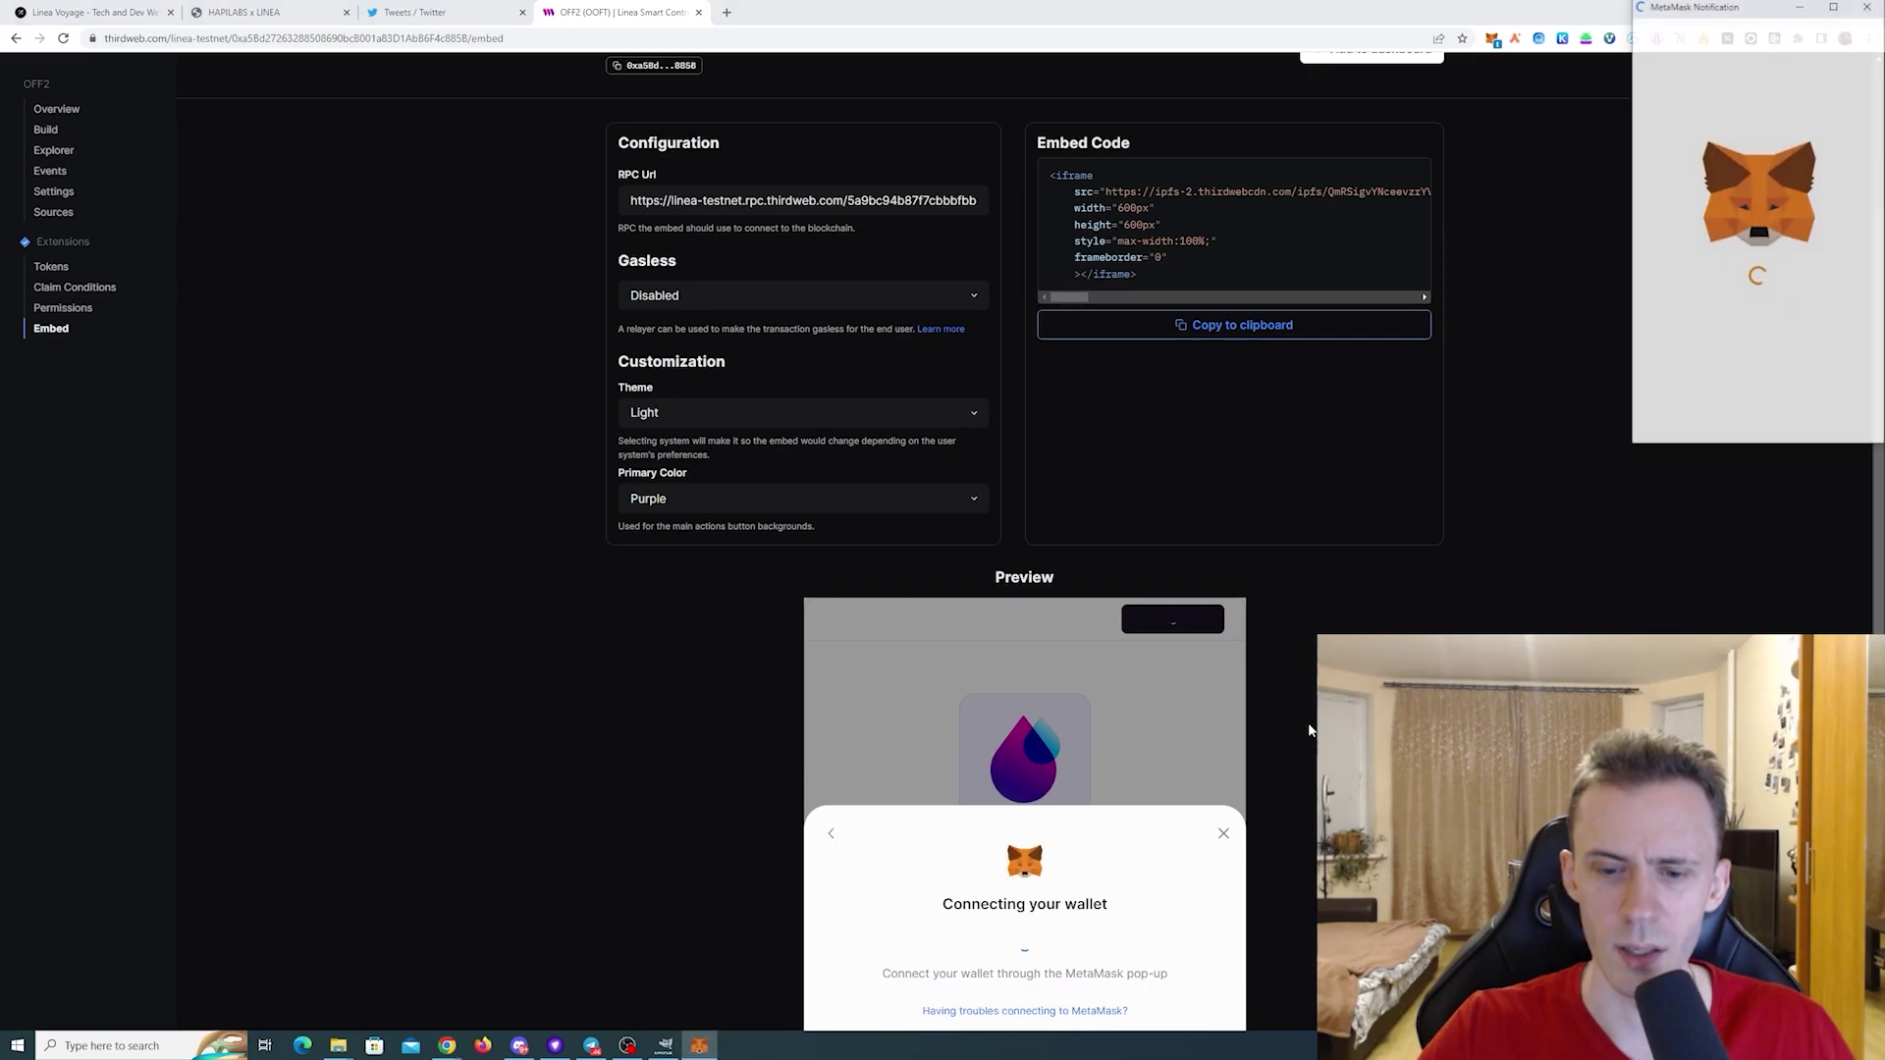
{"action": "left_click", "coordinate": [1845, 432]}
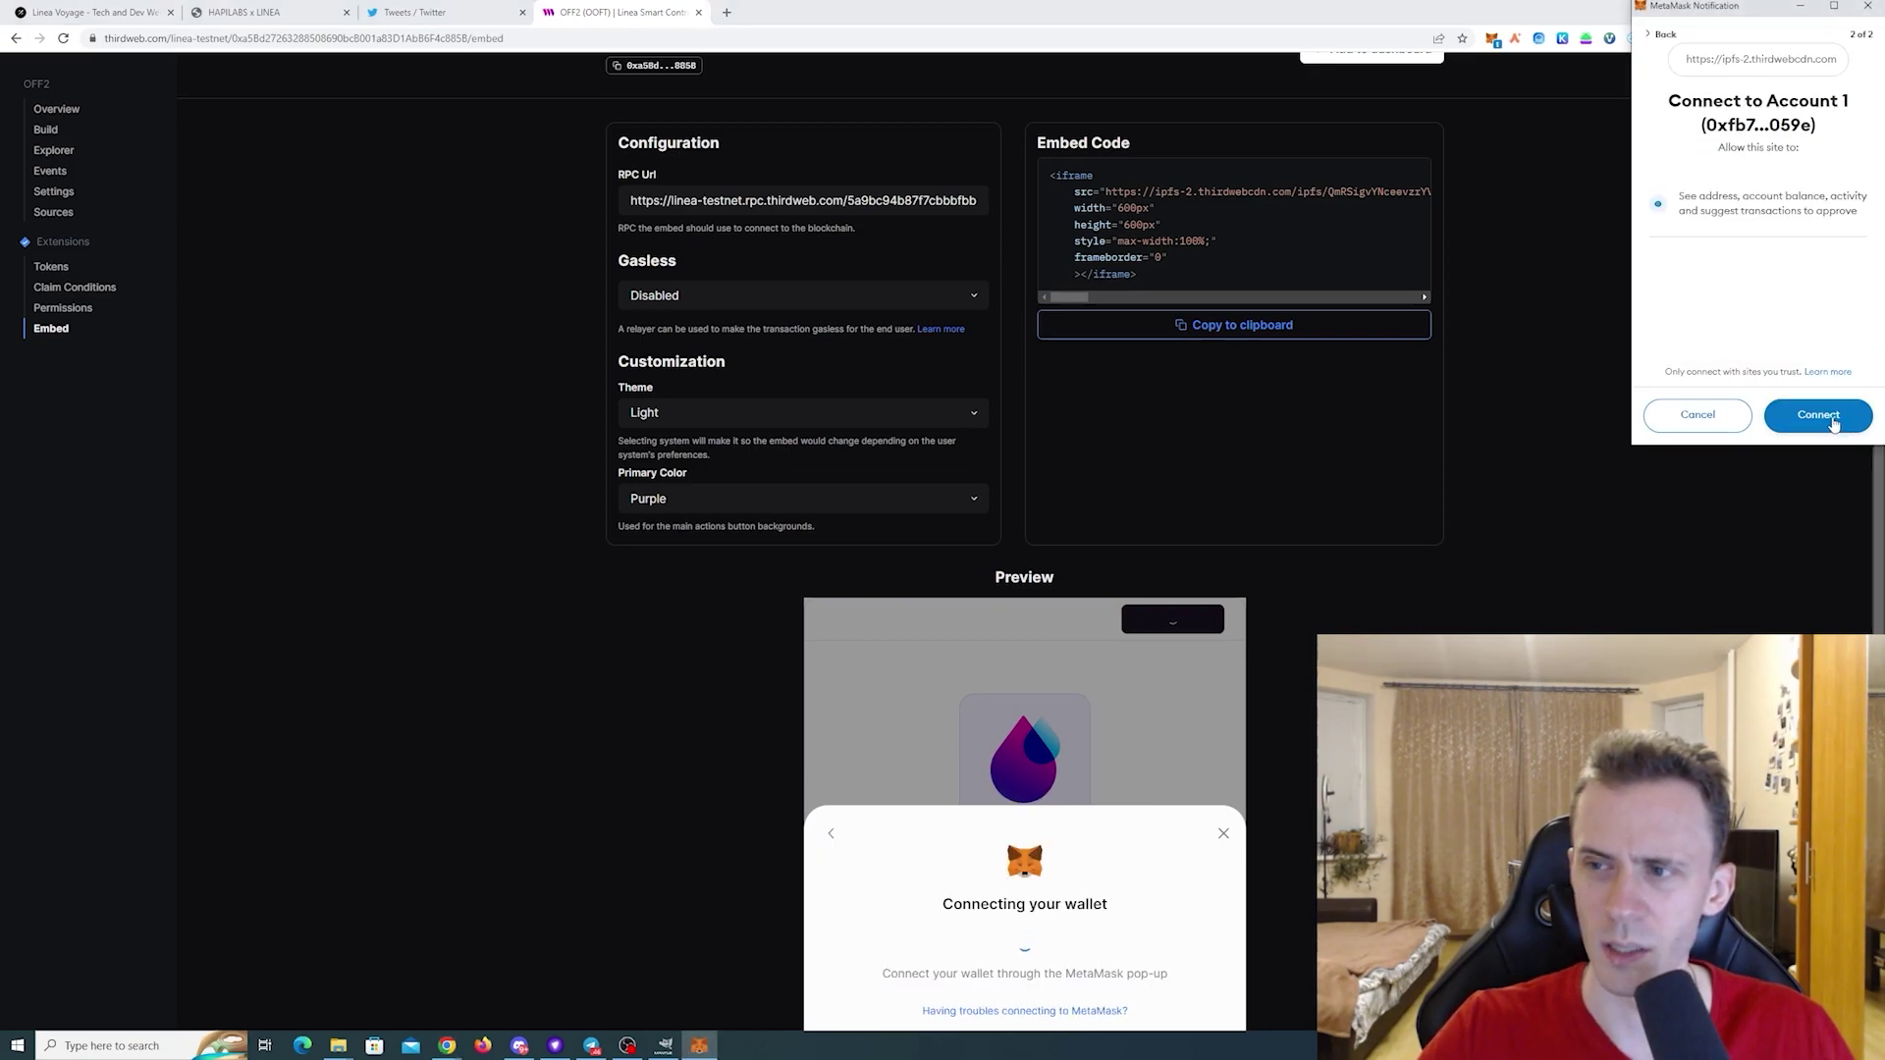
{"action": "left_click", "coordinate": [1832, 422]}
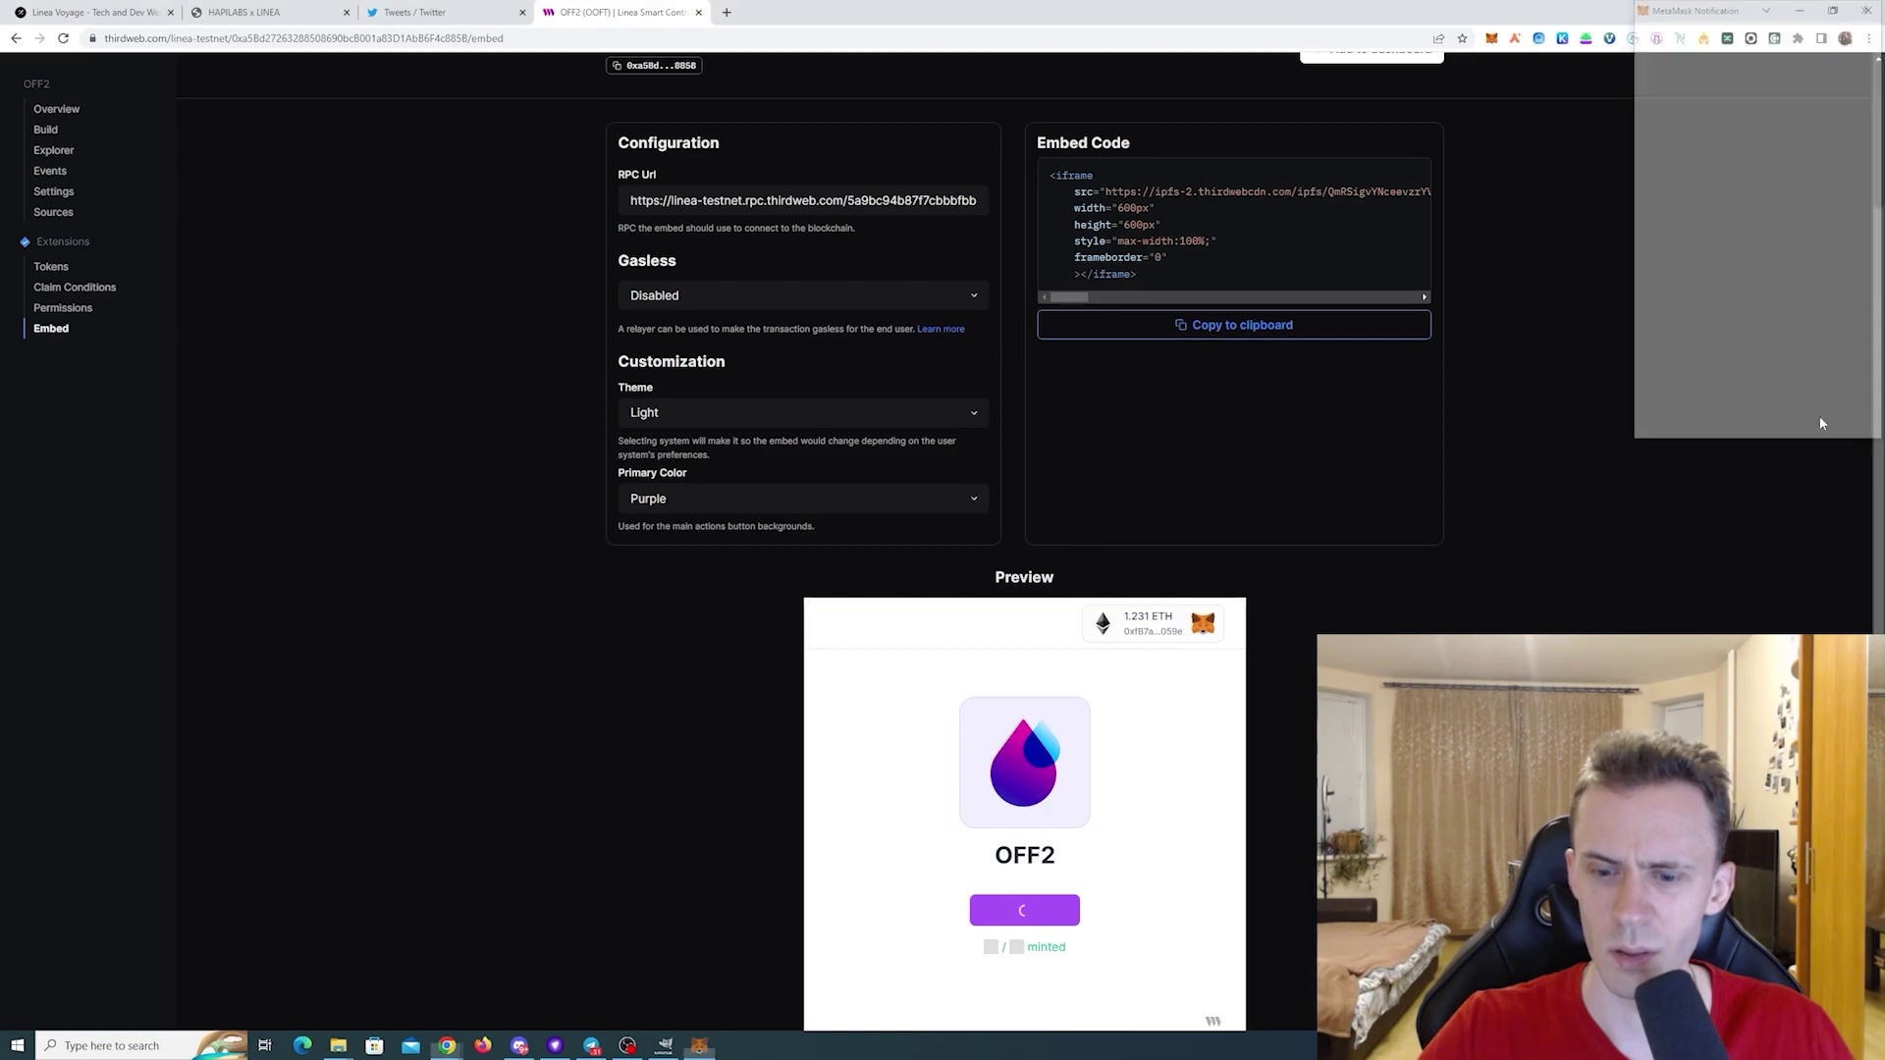
- Mint 10 free OFF2 tokens using aggressive gas and confirm in MetaMask
{"action": "scroll", "coordinate": [1306, 695], "scroll_direction": "down", "scroll_amount": 1}
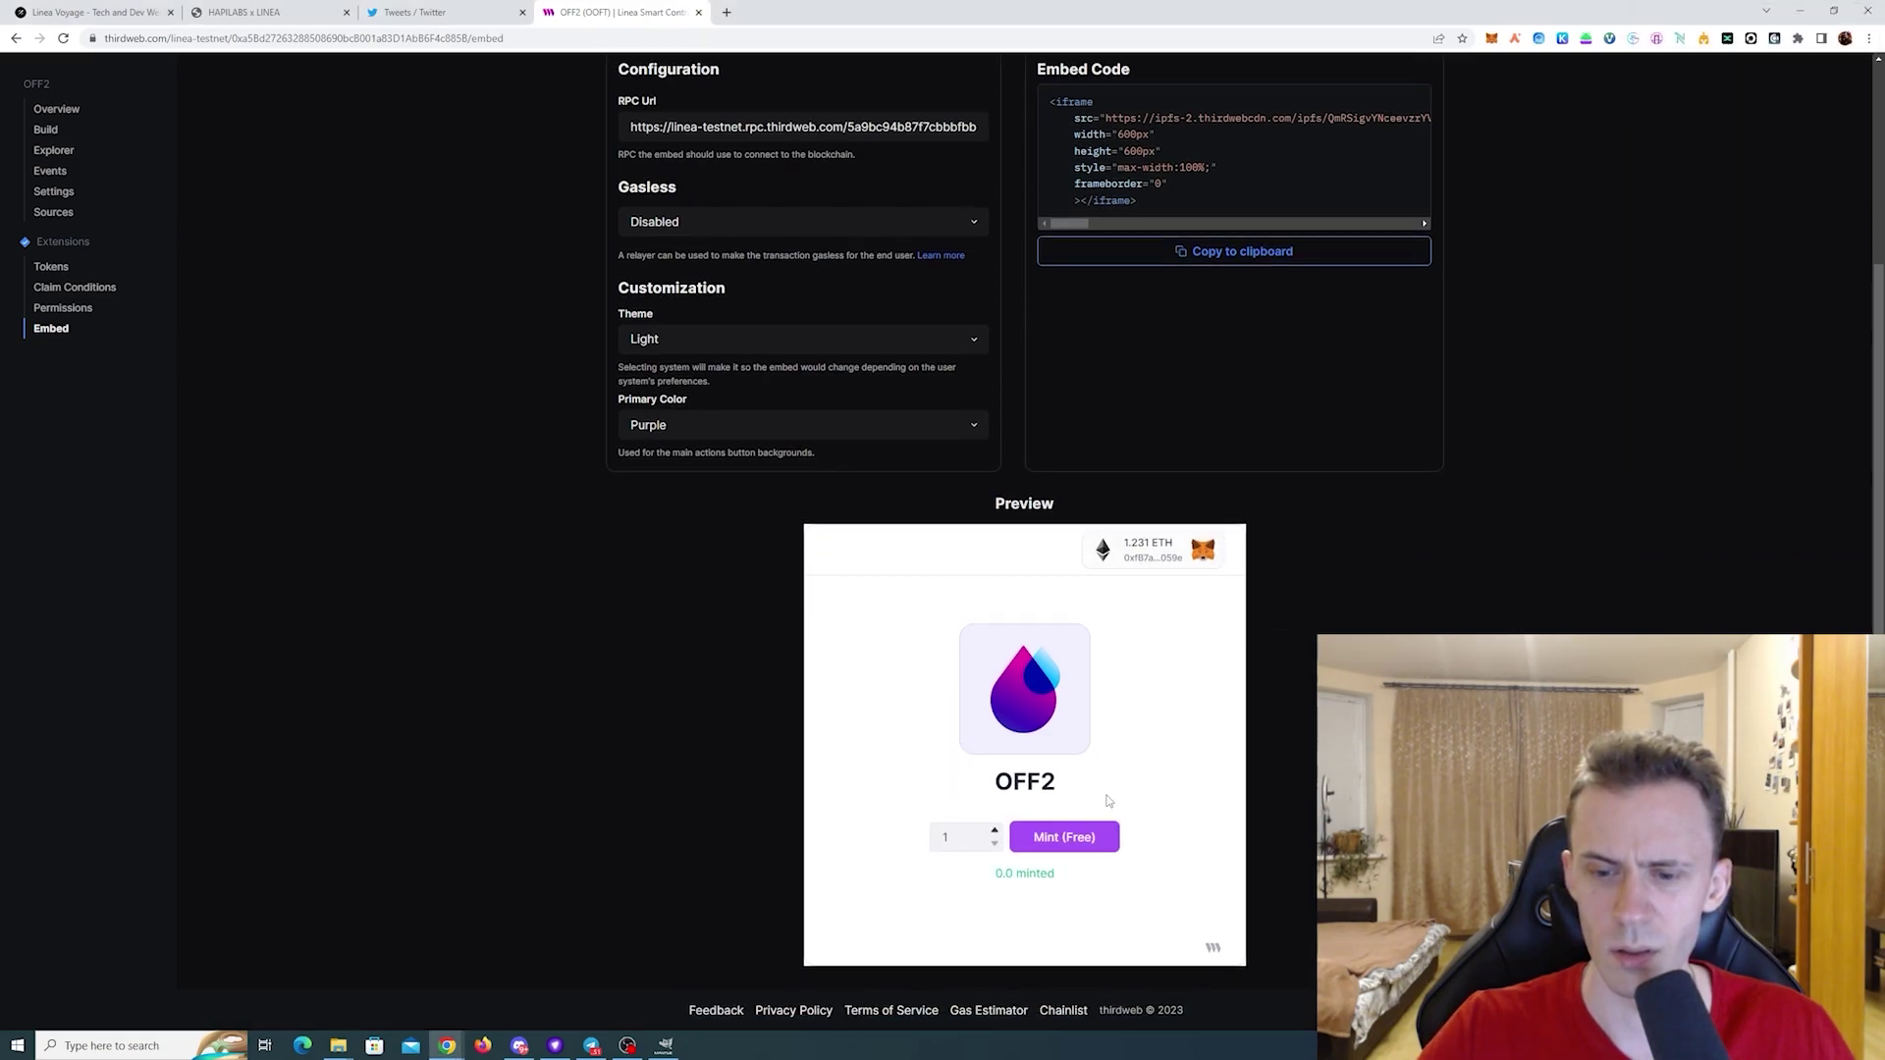
{"action": "left_click", "coordinate": [966, 842]}
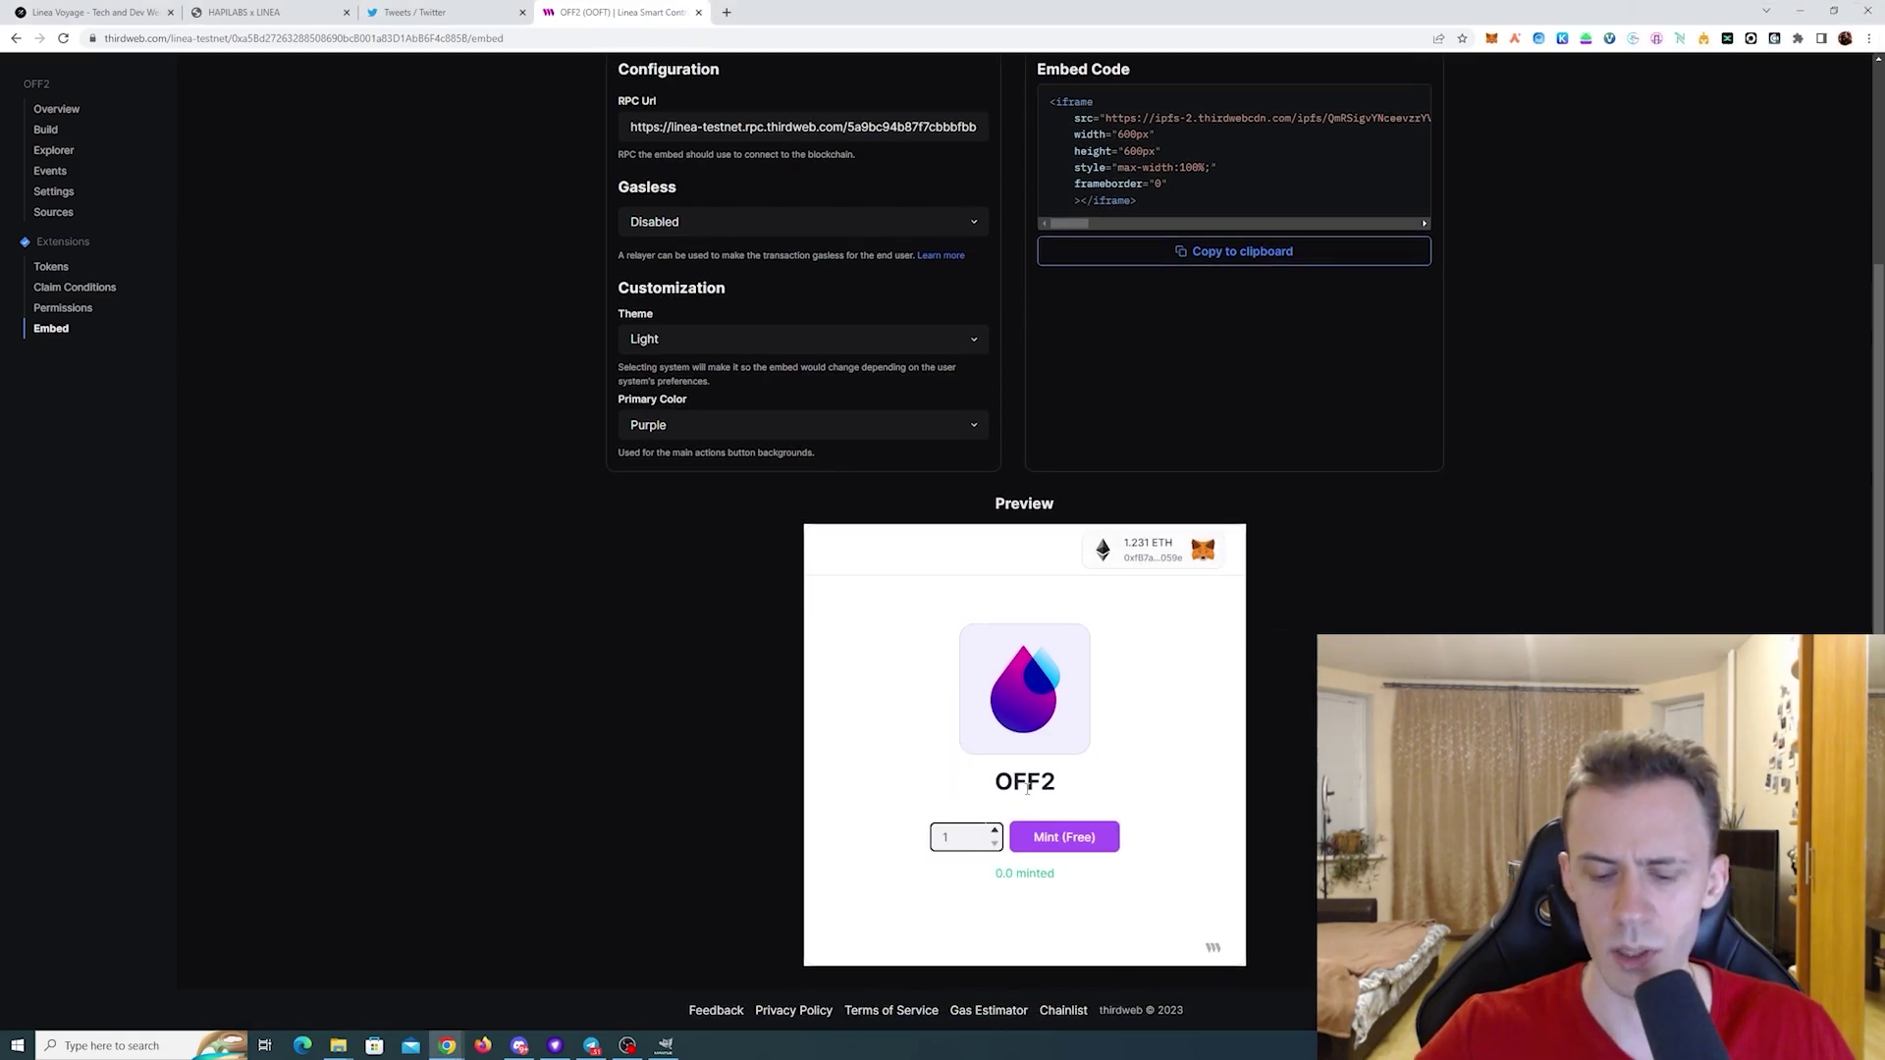
{"action": "type", "text": "0"}
{"action": "key", "text": "Return"}
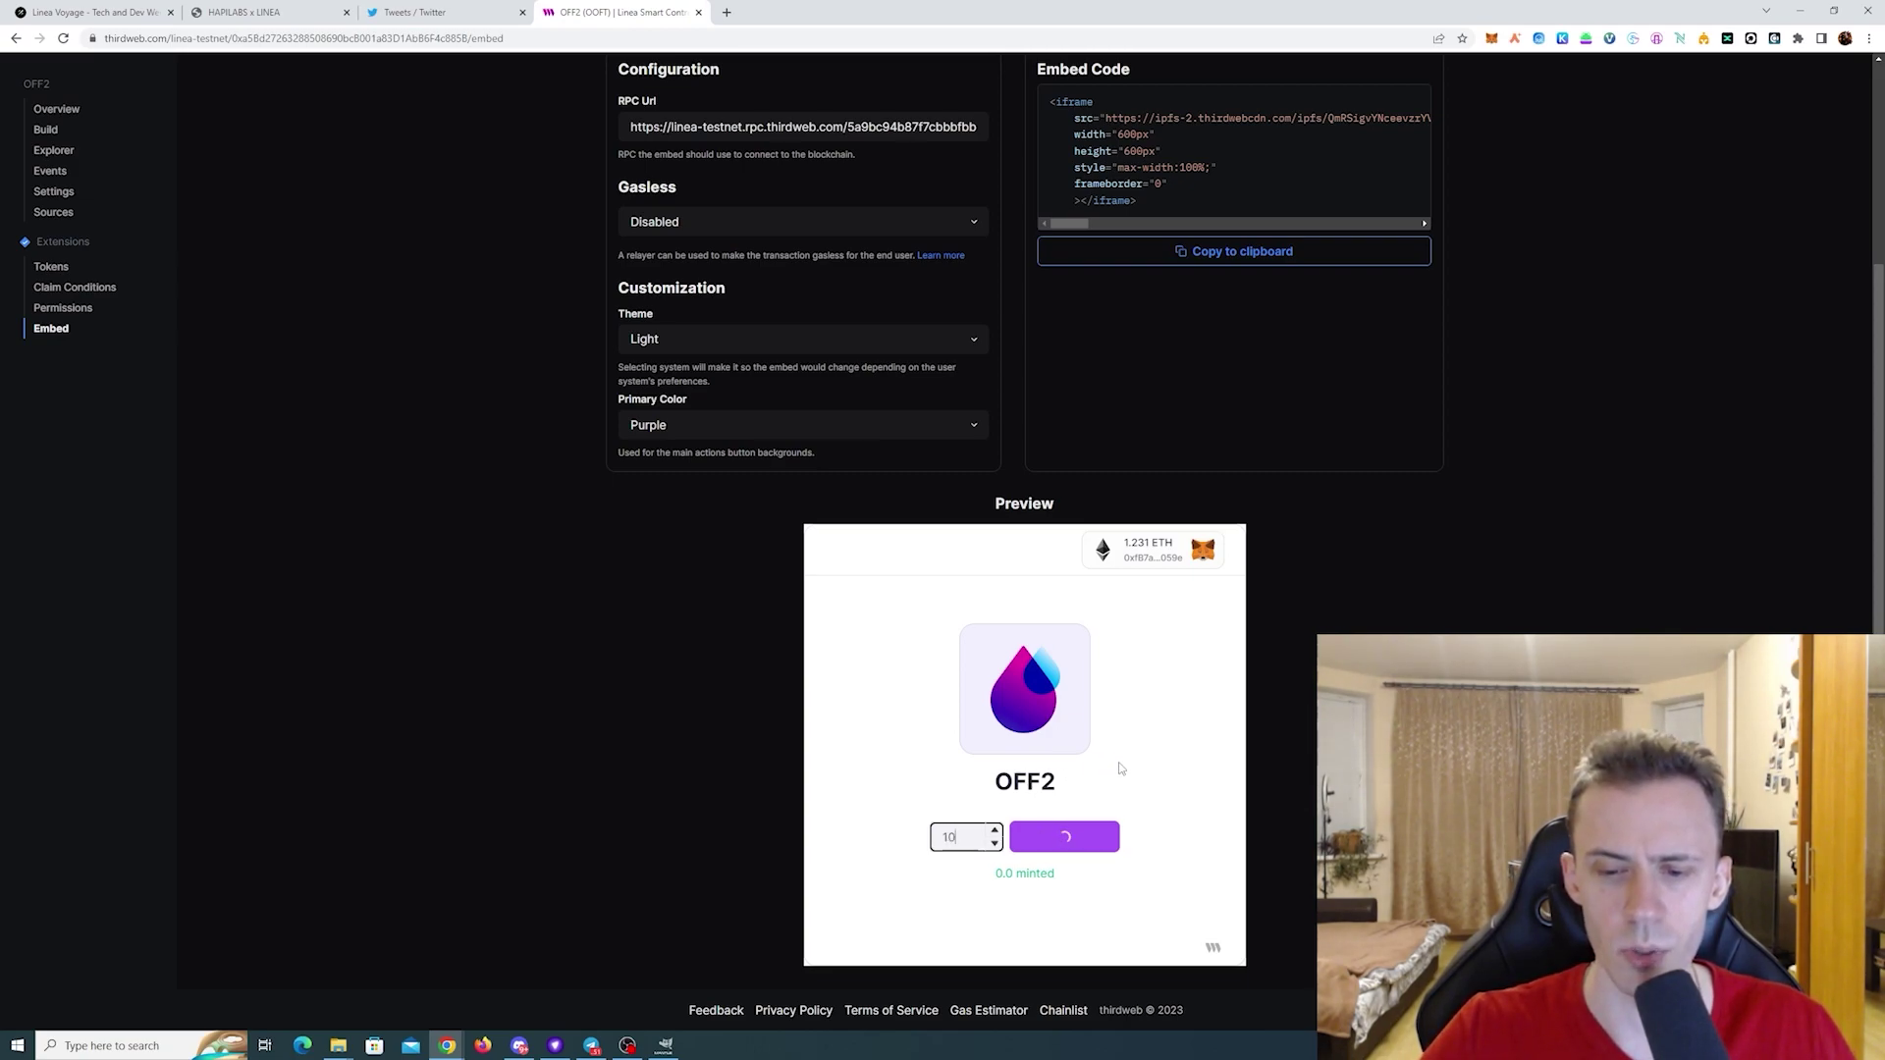
{"action": "left_click", "coordinate": [1063, 850]}
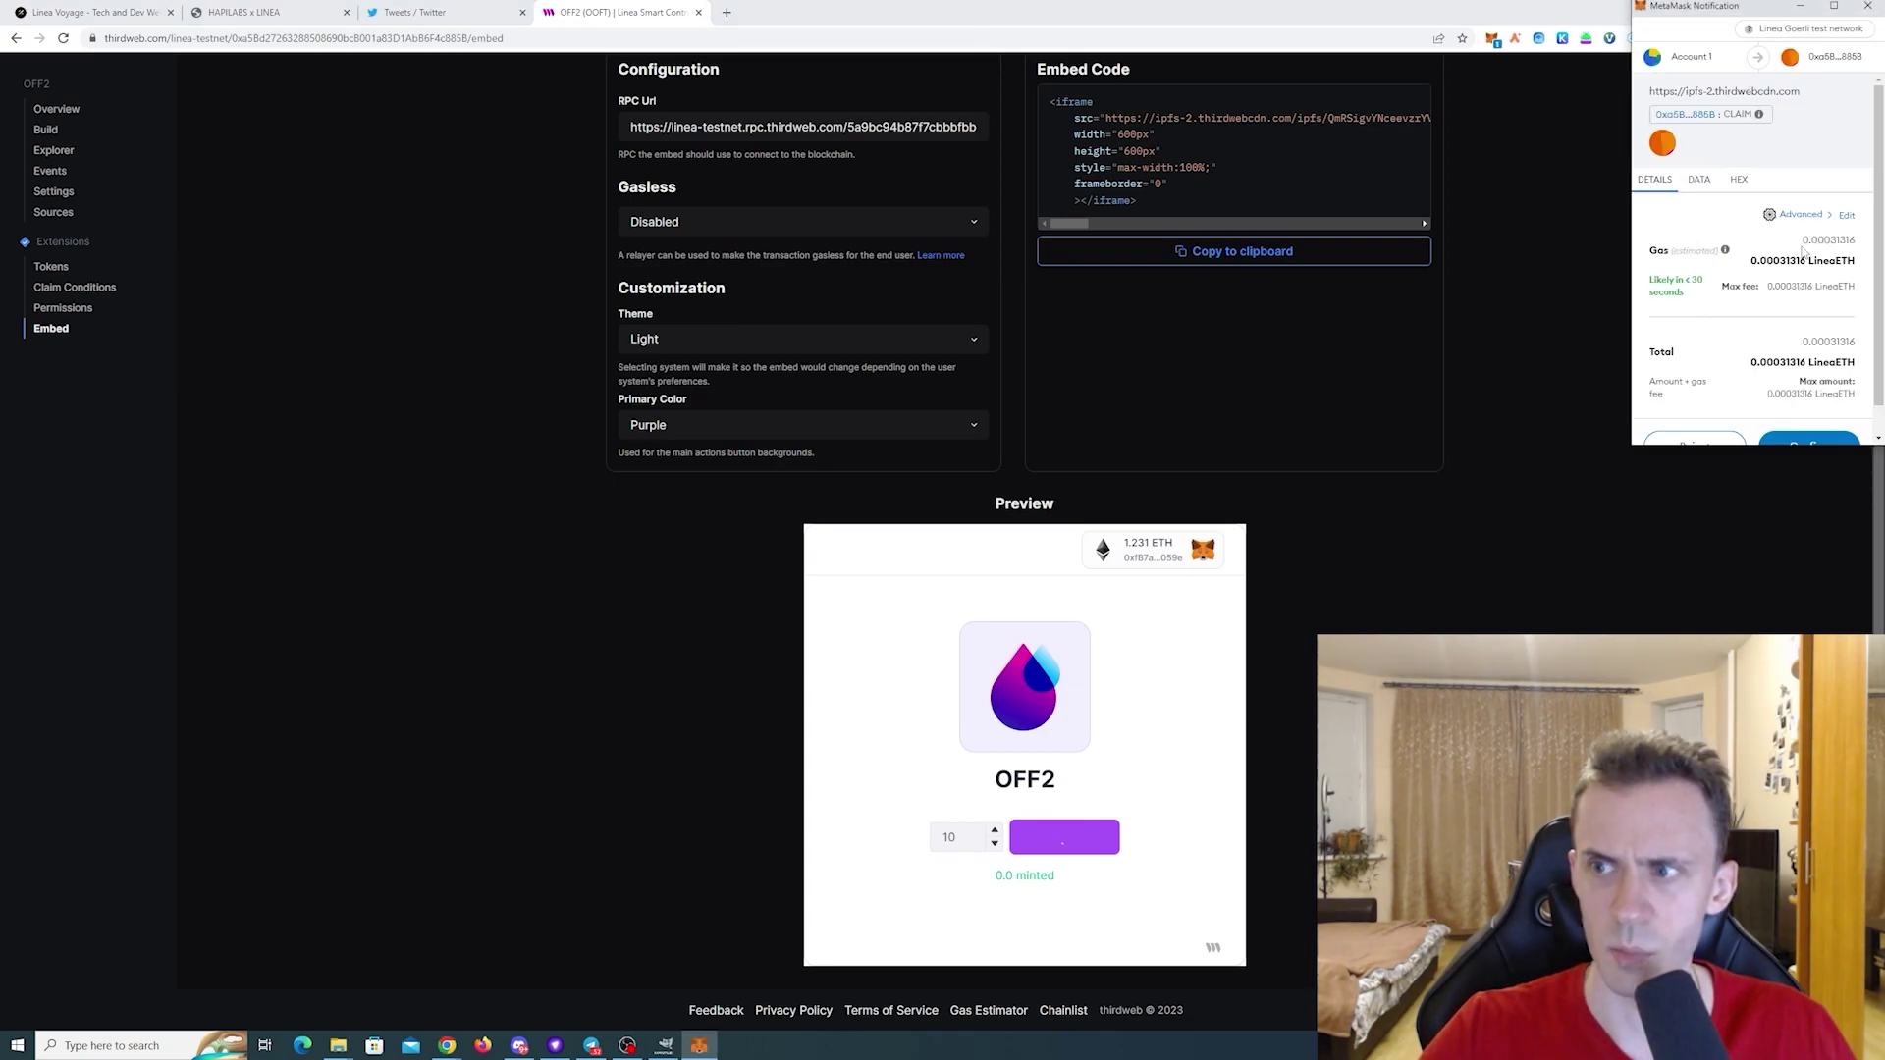
{"action": "left_click", "coordinate": [1802, 218]}
{"action": "left_click", "coordinate": [1716, 235]}
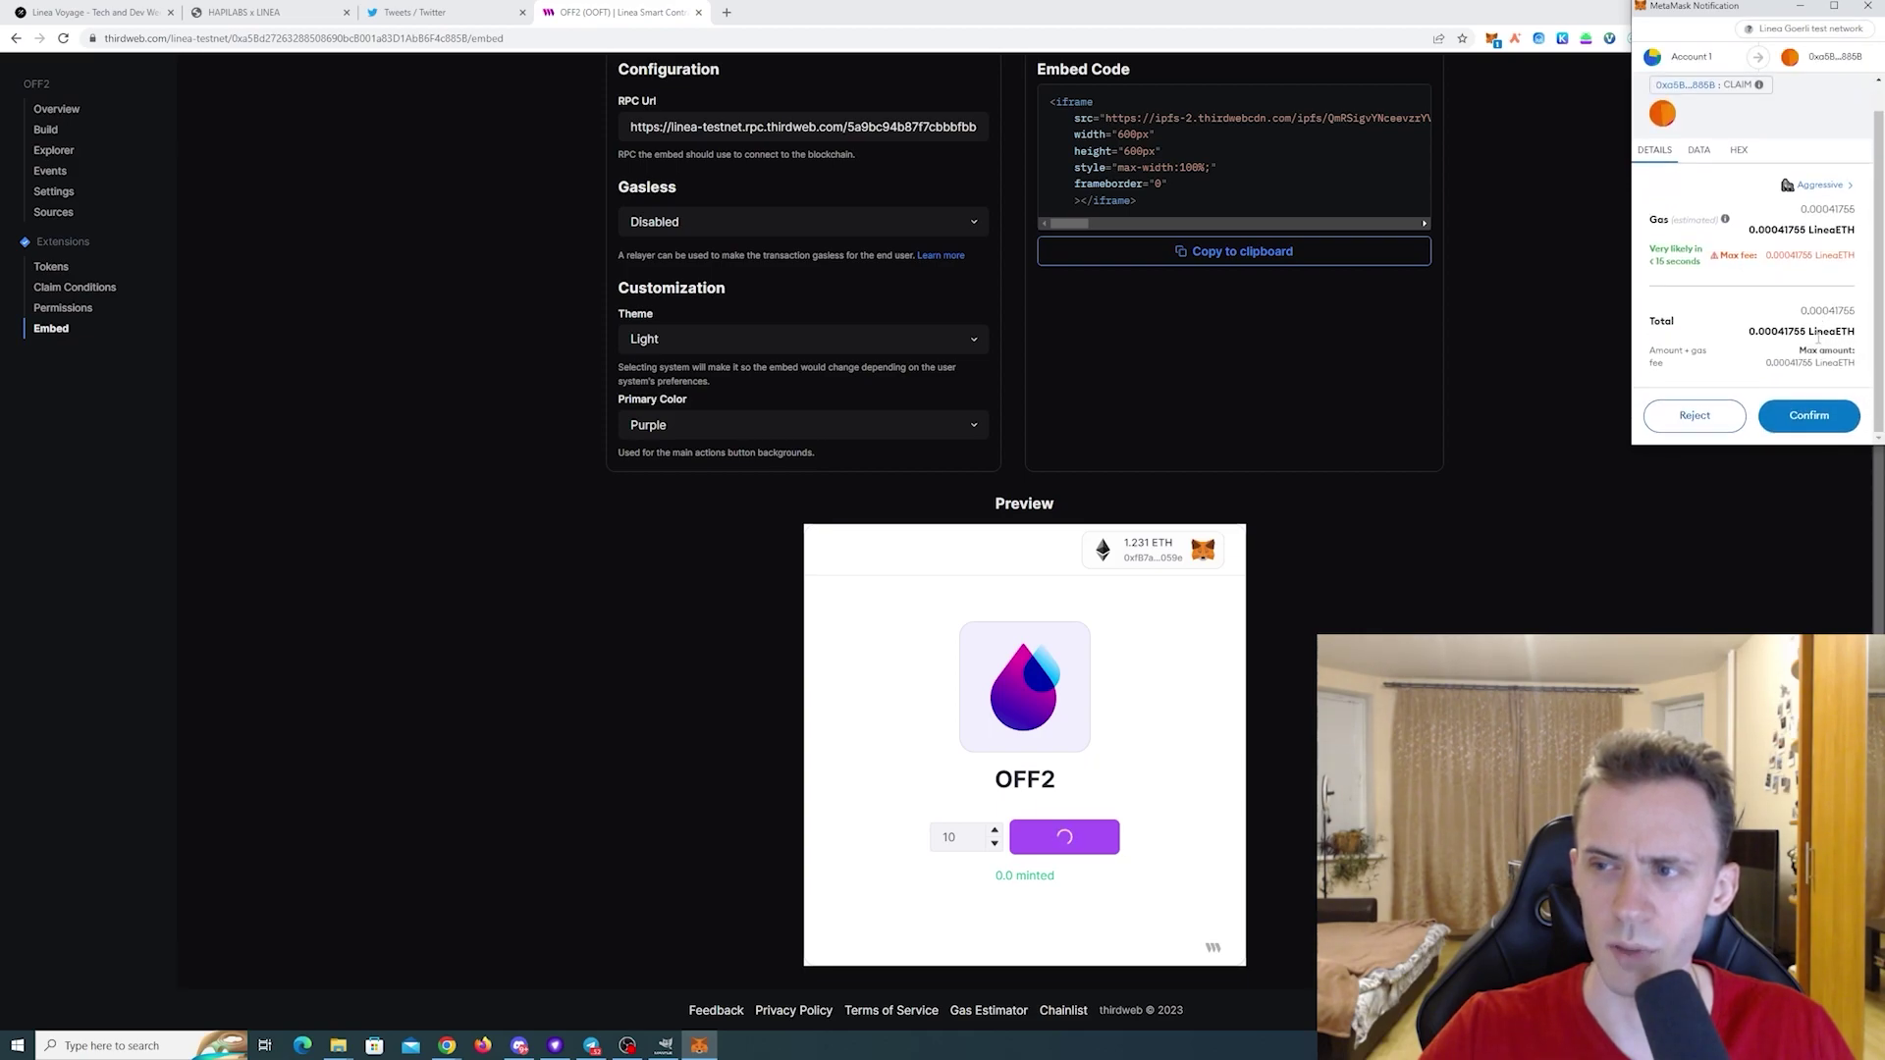
{"action": "left_click", "coordinate": [1809, 415]}
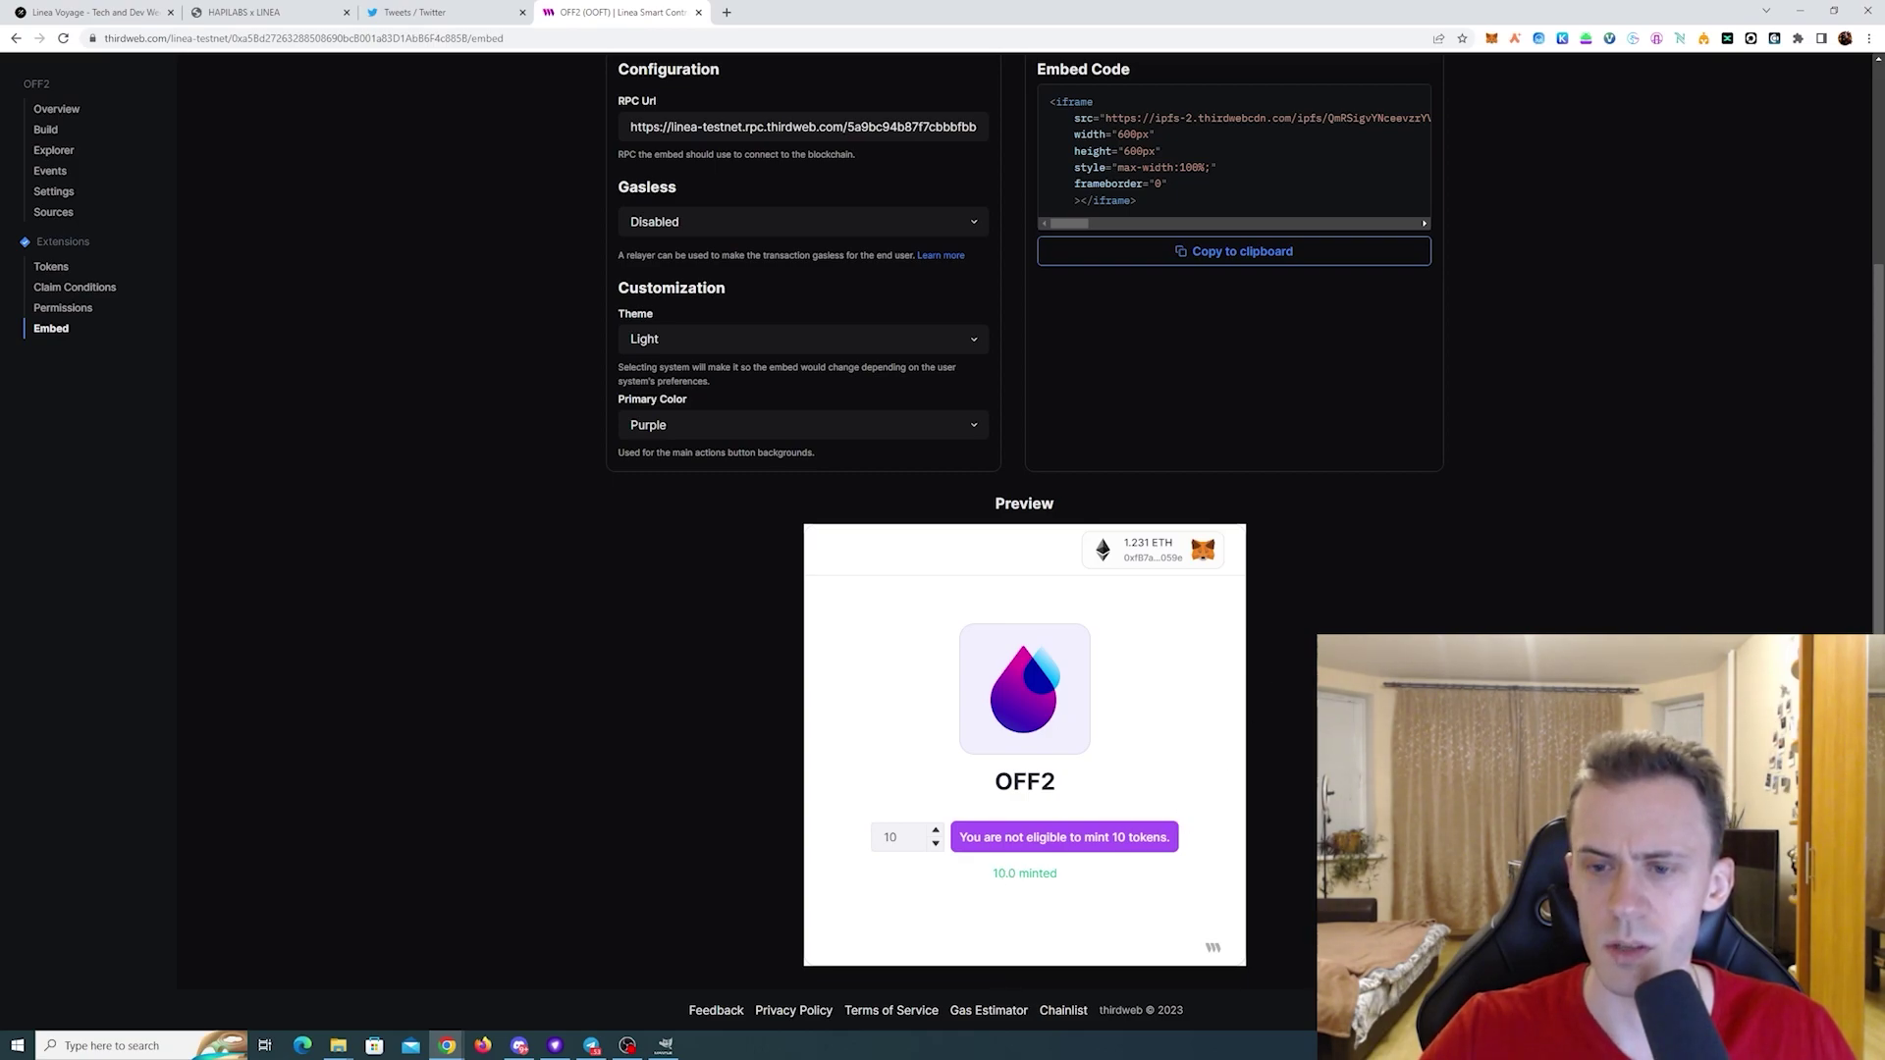
{"action": "scroll", "coordinate": [1043, 90], "scroll_direction": "up", "scroll_amount": 3}
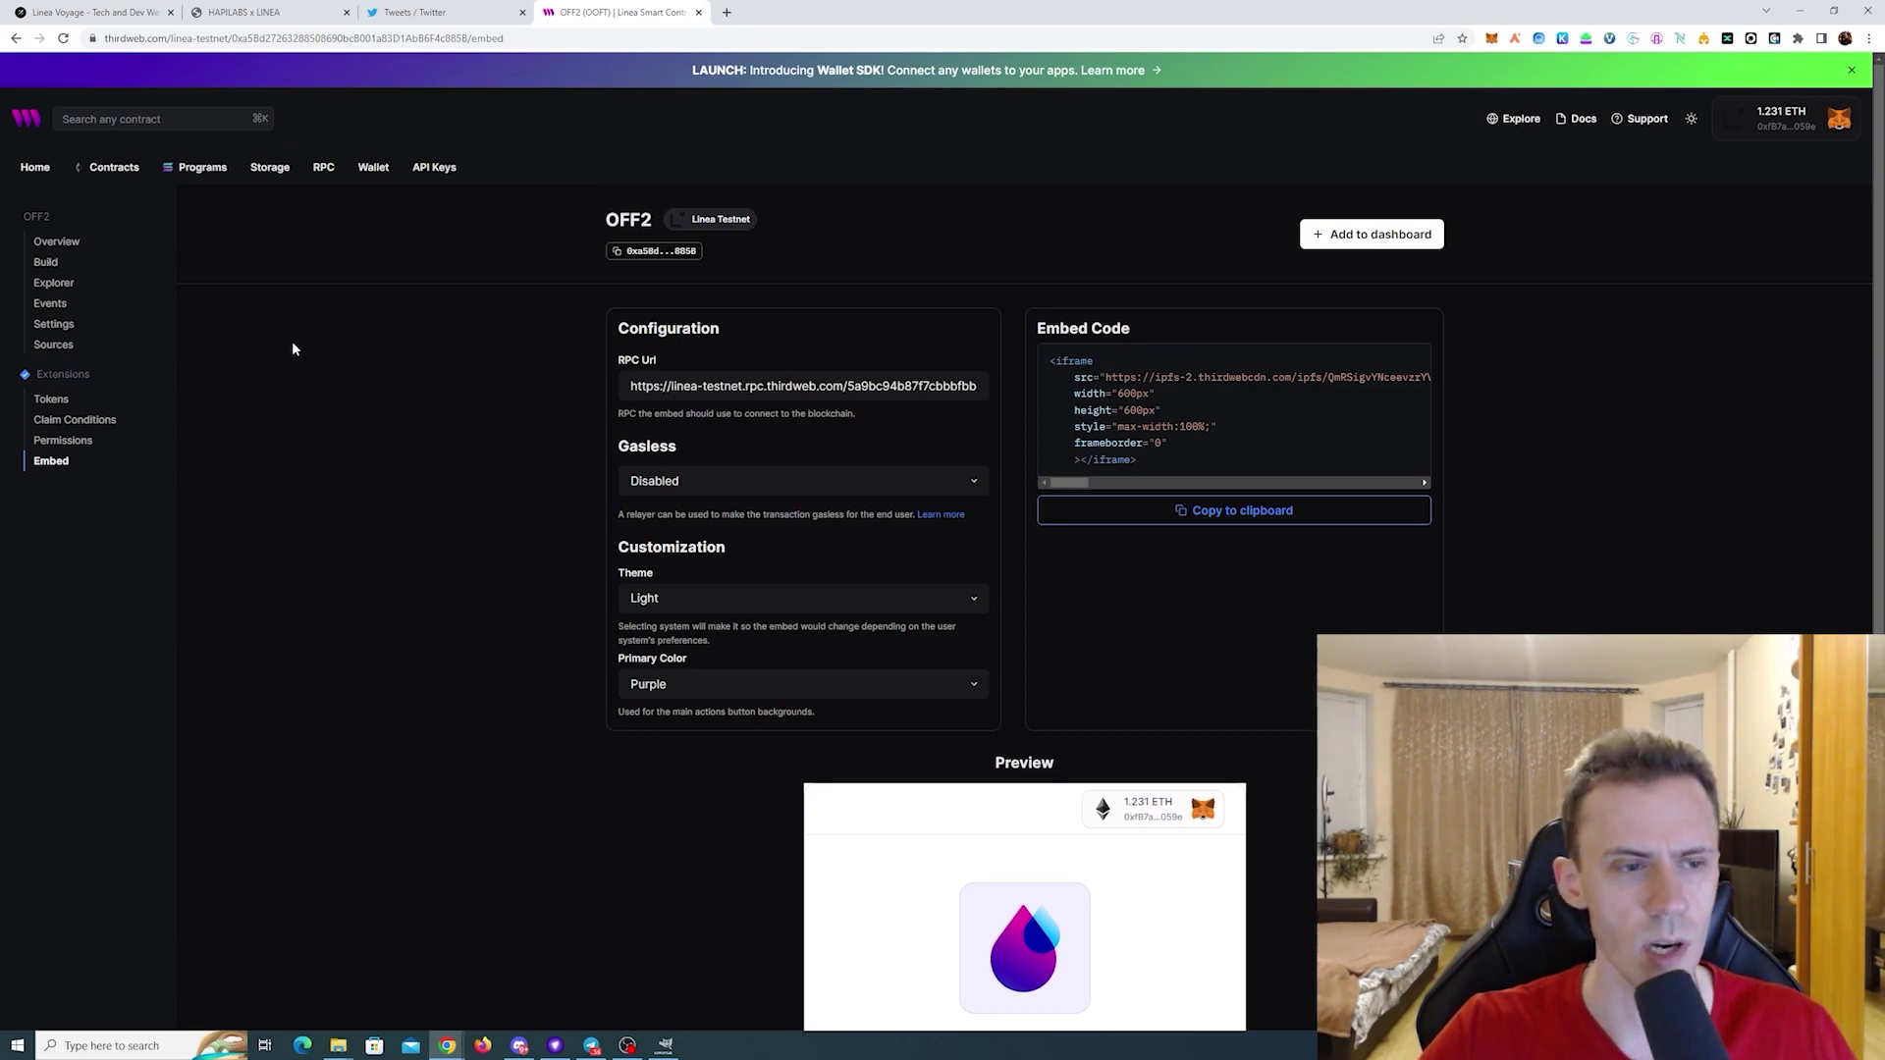
- On the Tokens page, check the 10.0 OOFT total supply and owned balance
{"action": "left_click", "coordinate": [71, 400]}
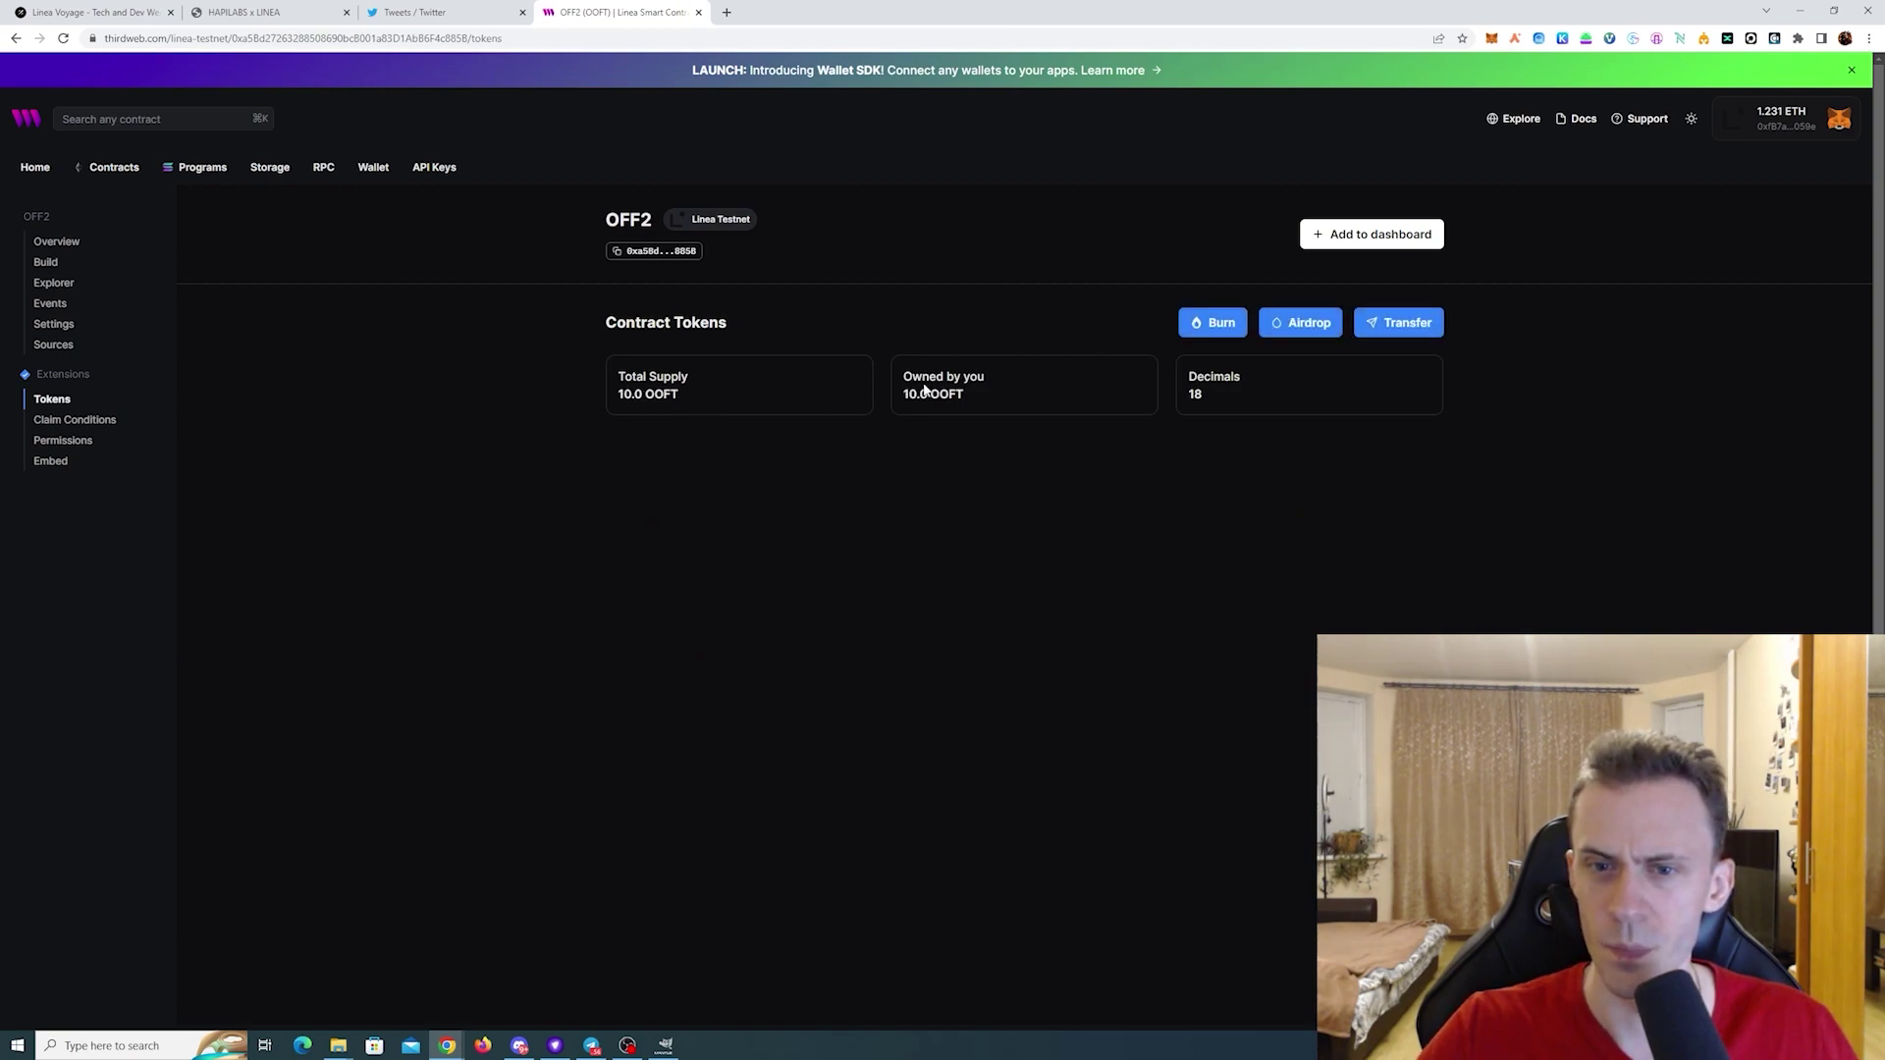
{"action": "left_click_drag", "start_coordinate": [620, 394], "coordinate": [675, 394]}
{"action": "left_click", "coordinate": [696, 398]}
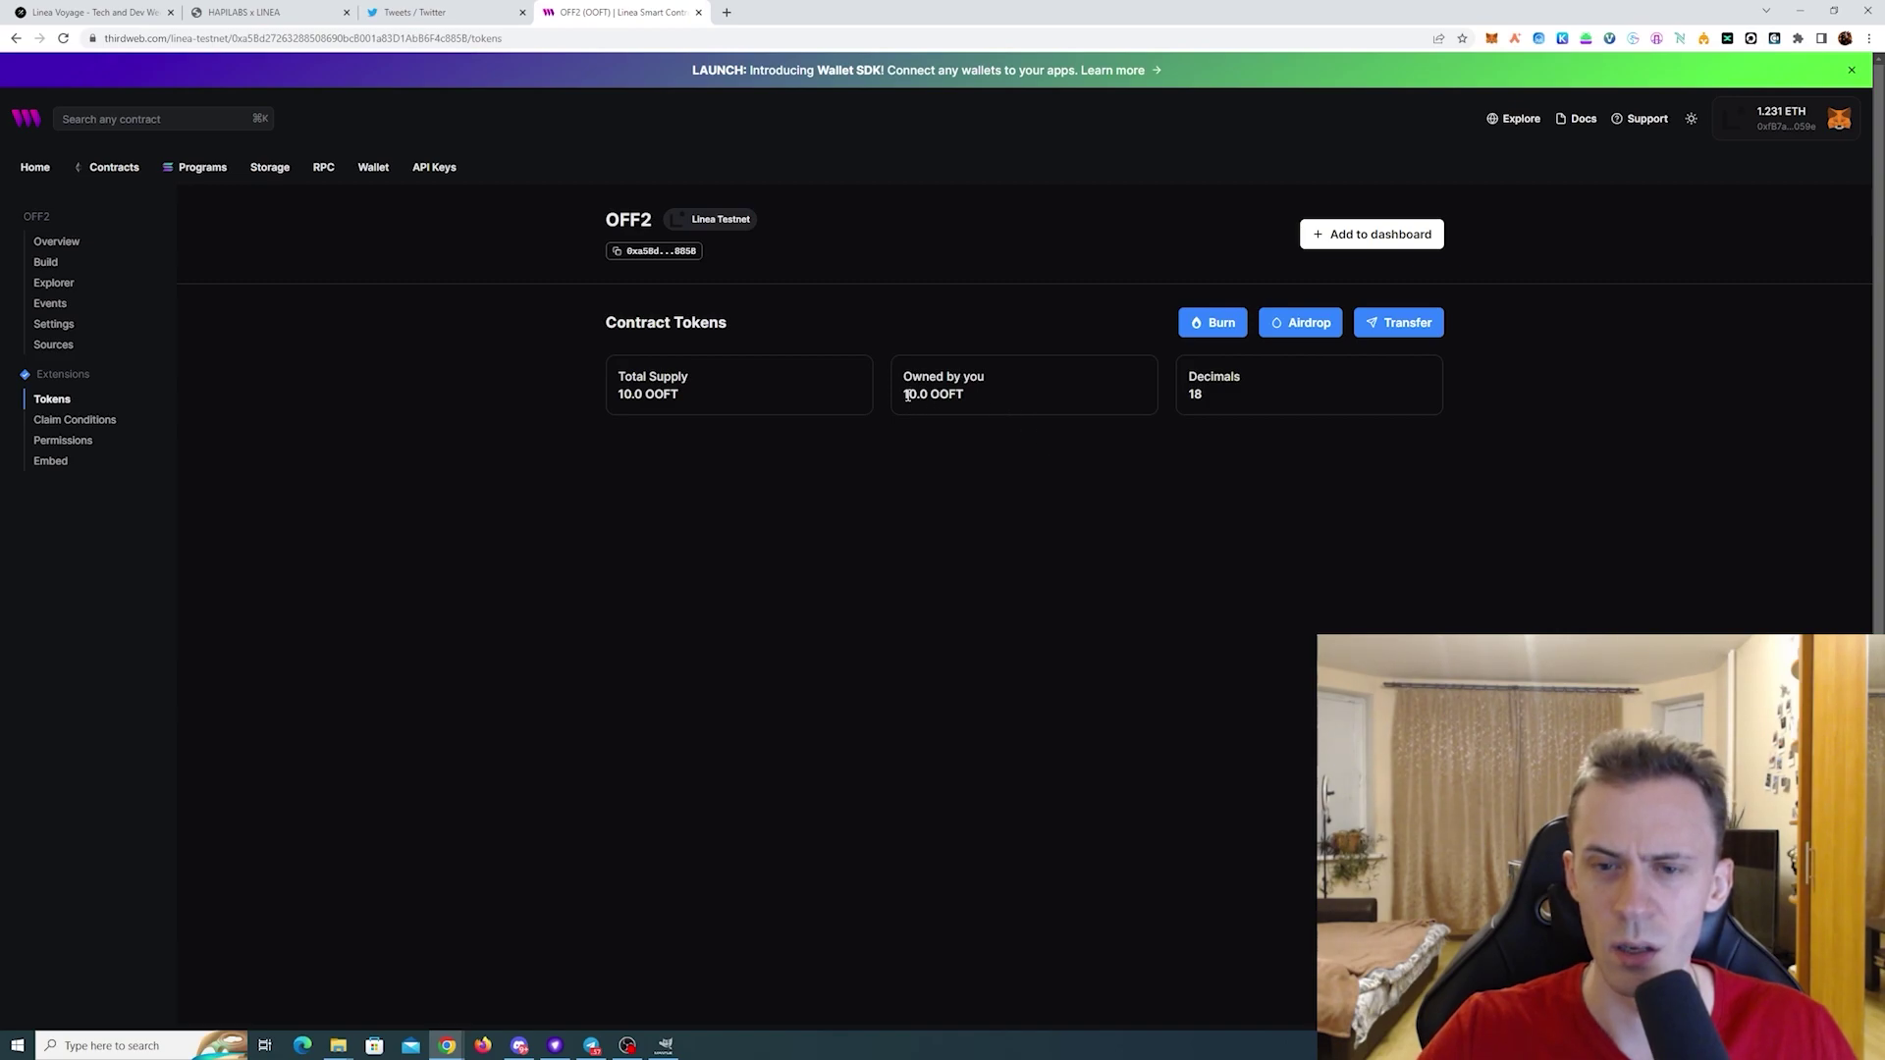
{"action": "left_click_drag", "start_coordinate": [906, 395], "coordinate": [994, 387]}
{"action": "left_click", "coordinate": [964, 391]}
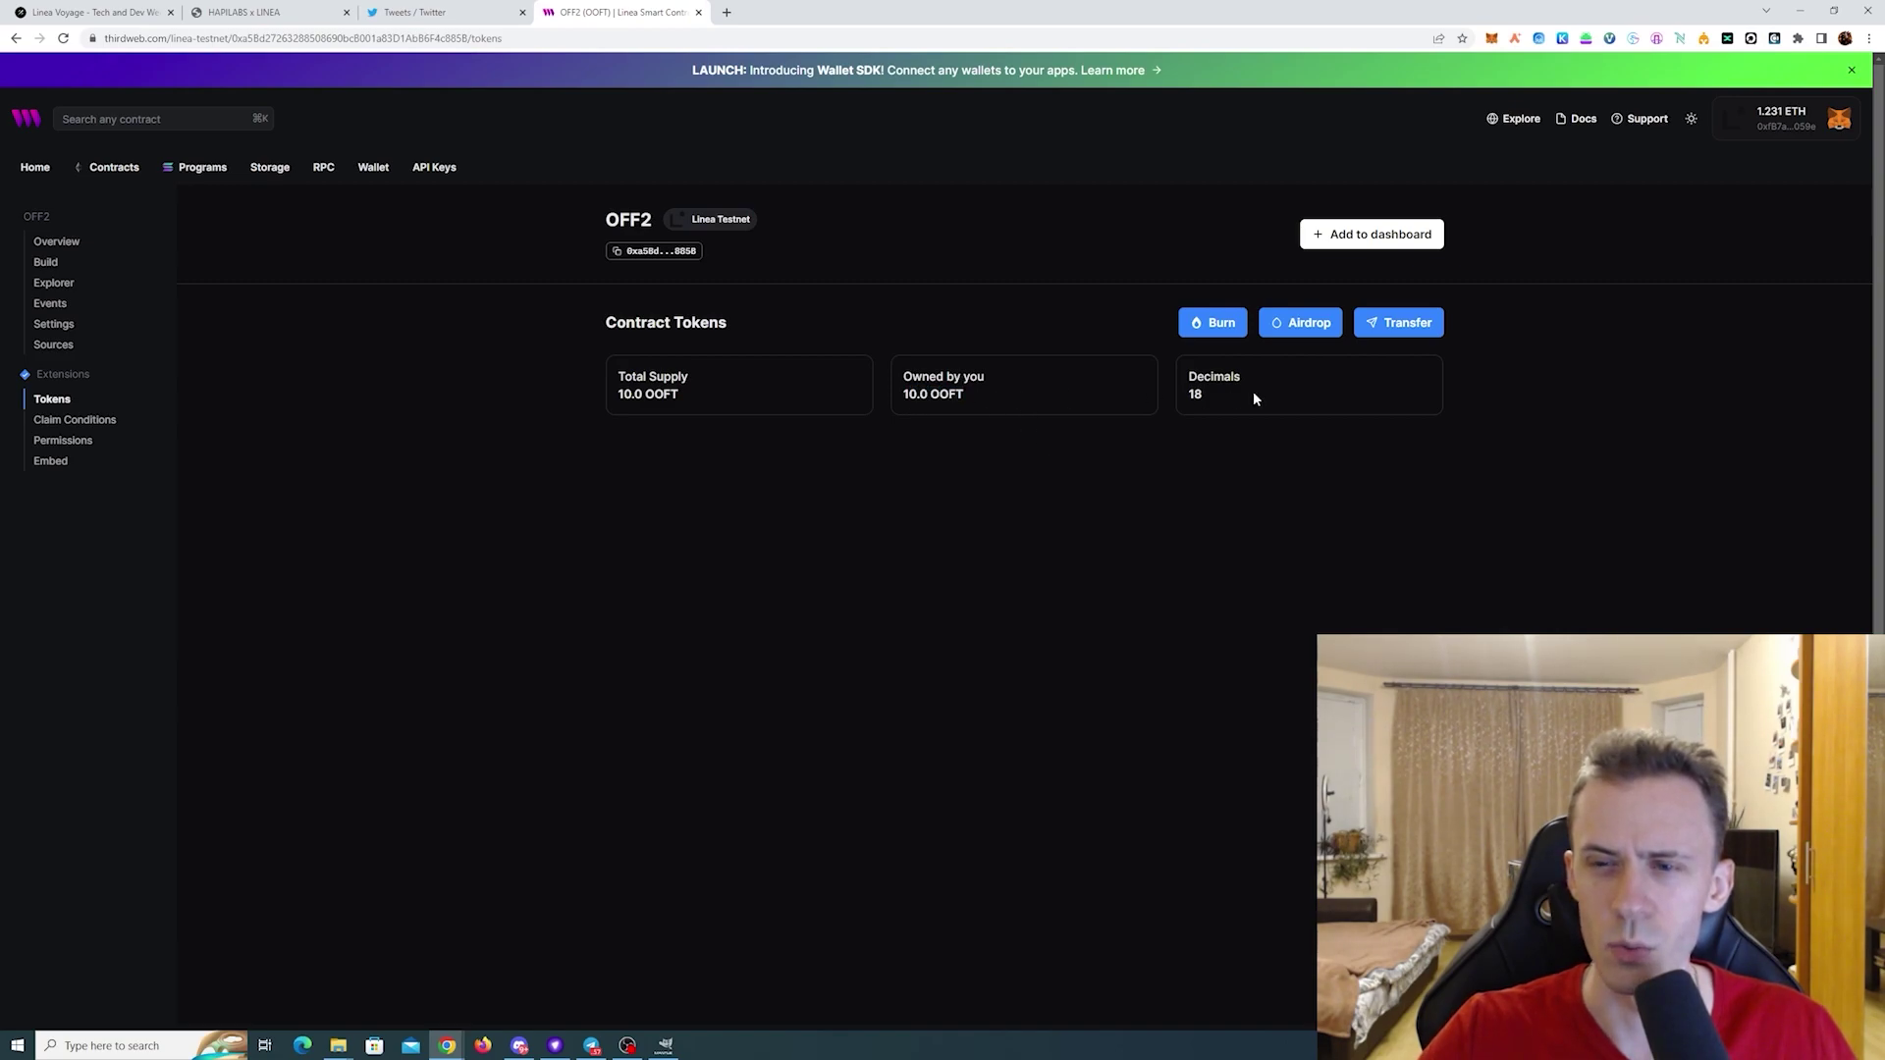
- Transfer 1 OOFT to the pasted recipient address with aggressive gas, confirming in MetaMask
{"action": "left_click", "coordinate": [1423, 334]}
{"action": "key", "text": "ctrl+v"}
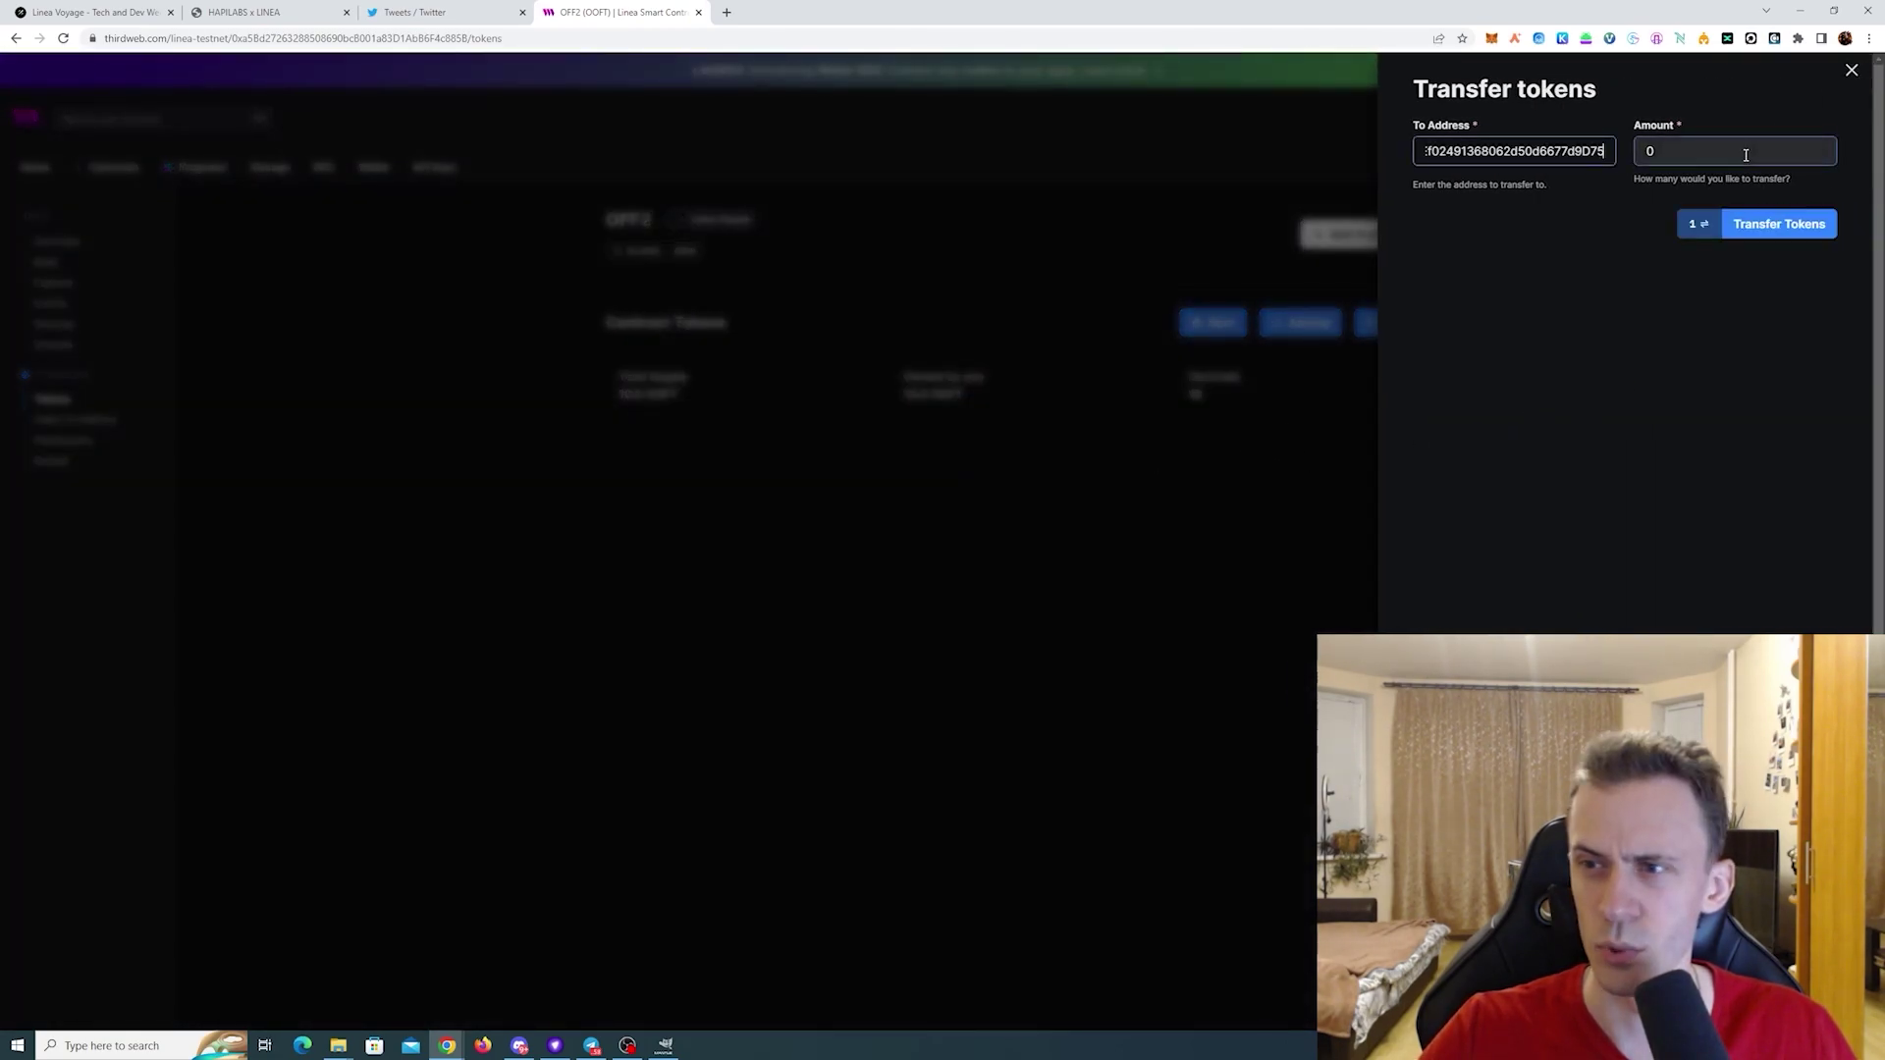
{"action": "left_click", "coordinate": [1716, 153]}
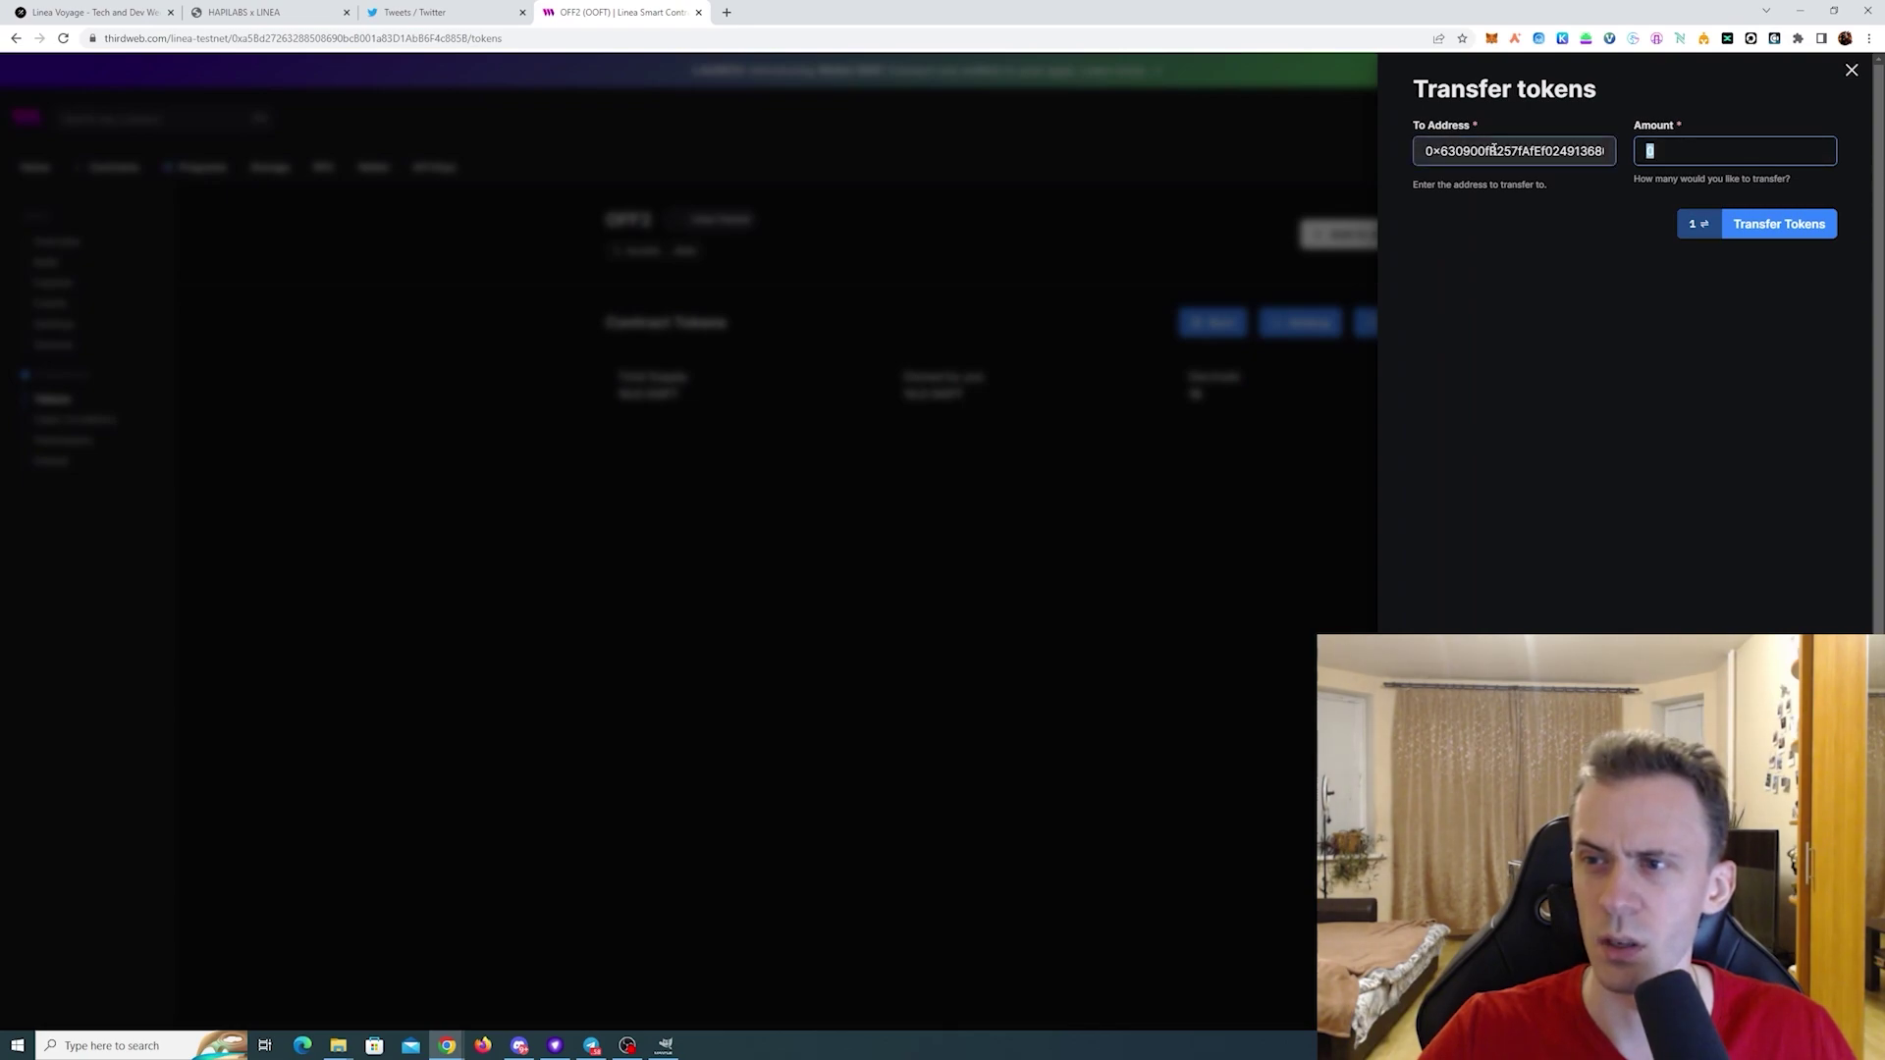
{"action": "key", "text": "BackSpace"}
{"action": "type", "text": "1"}
{"action": "left_click", "coordinate": [1759, 228]}
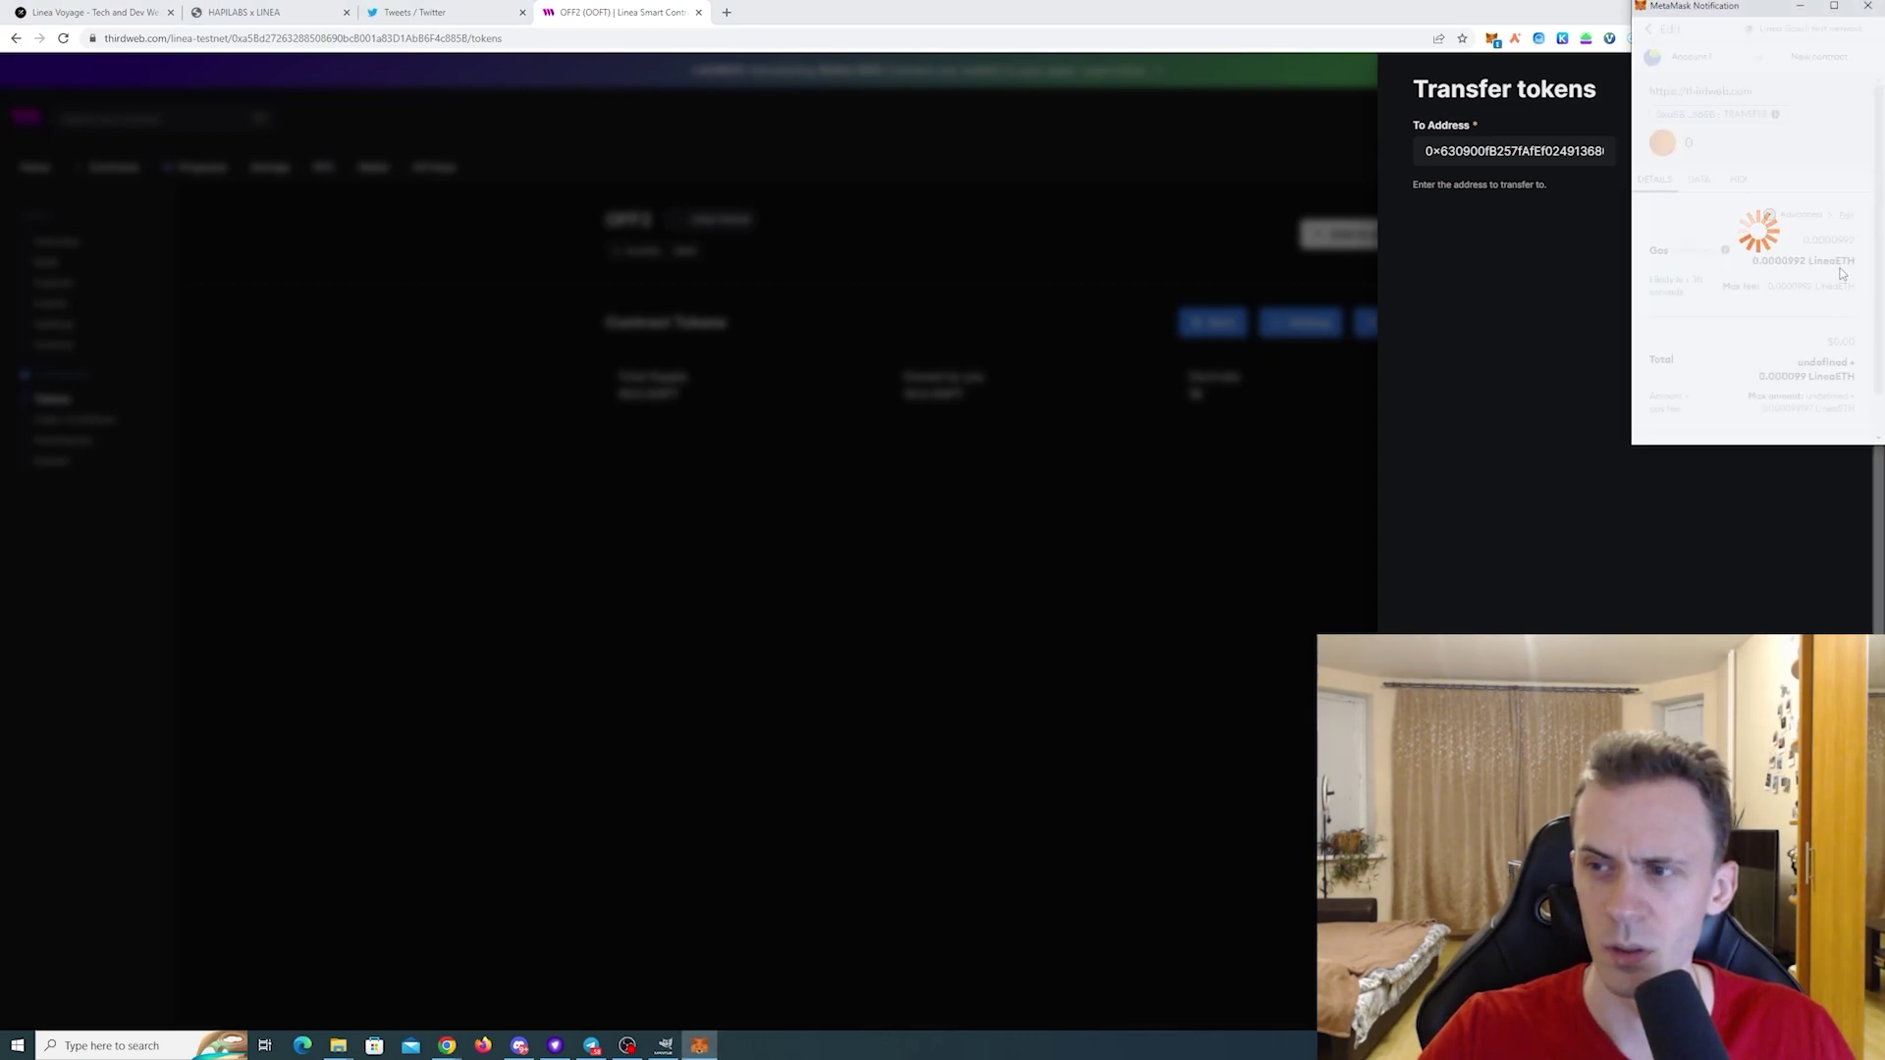
{"action": "left_click", "coordinate": [1809, 220]}
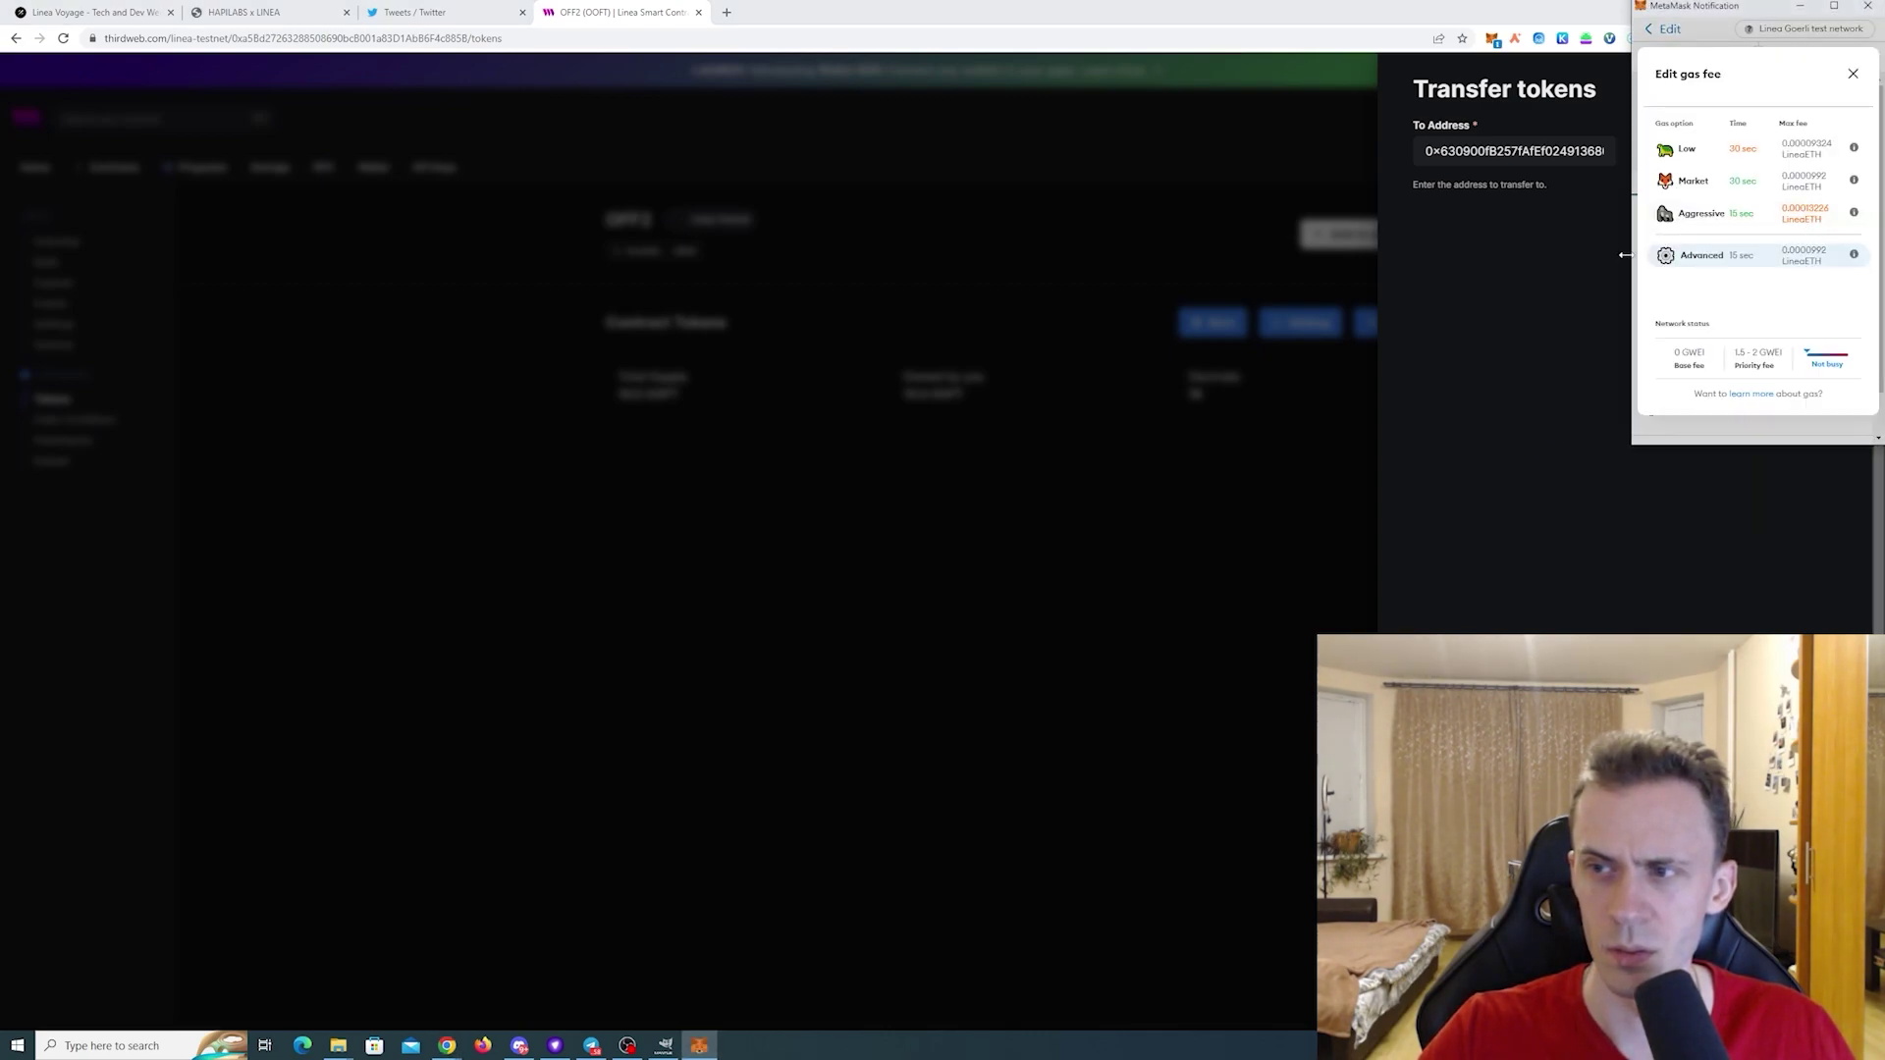
{"action": "left_click", "coordinate": [1687, 216]}
{"action": "scroll", "coordinate": [1788, 314], "scroll_direction": "down", "scroll_amount": 1}
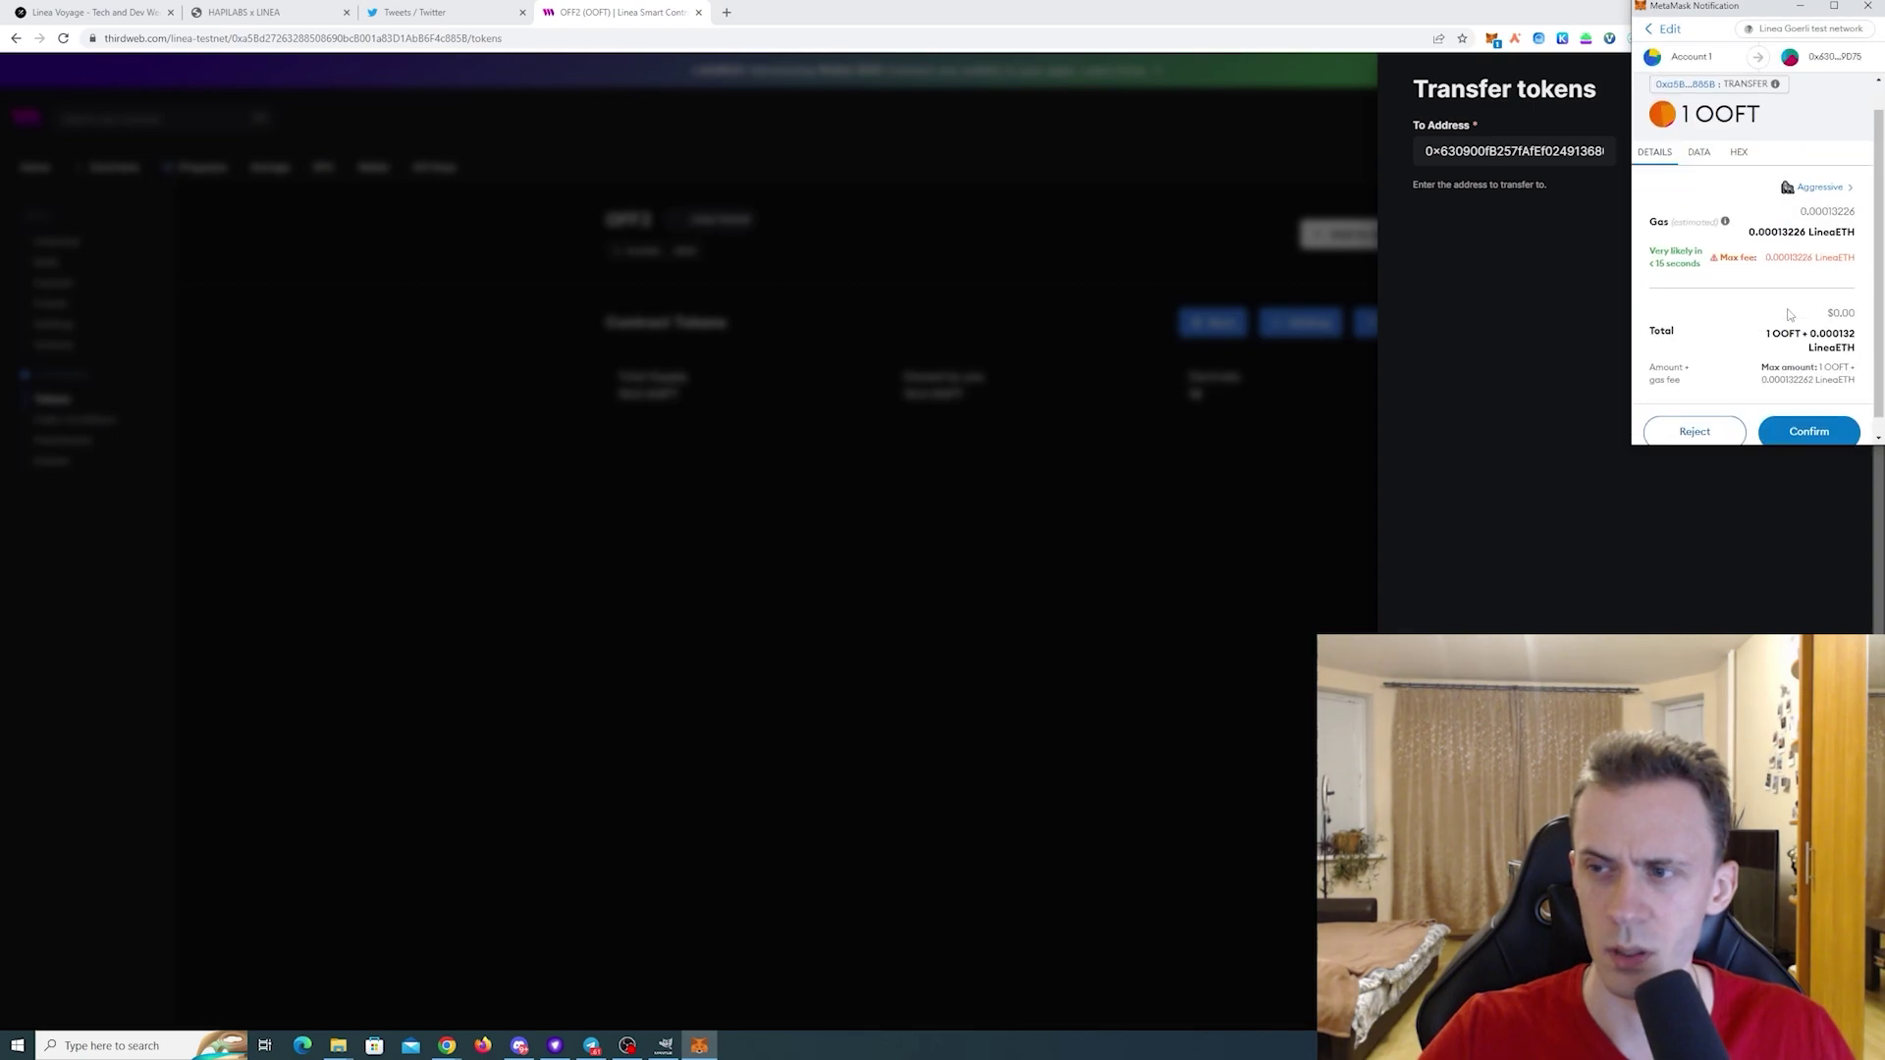
{"action": "left_click", "coordinate": [1809, 431]}
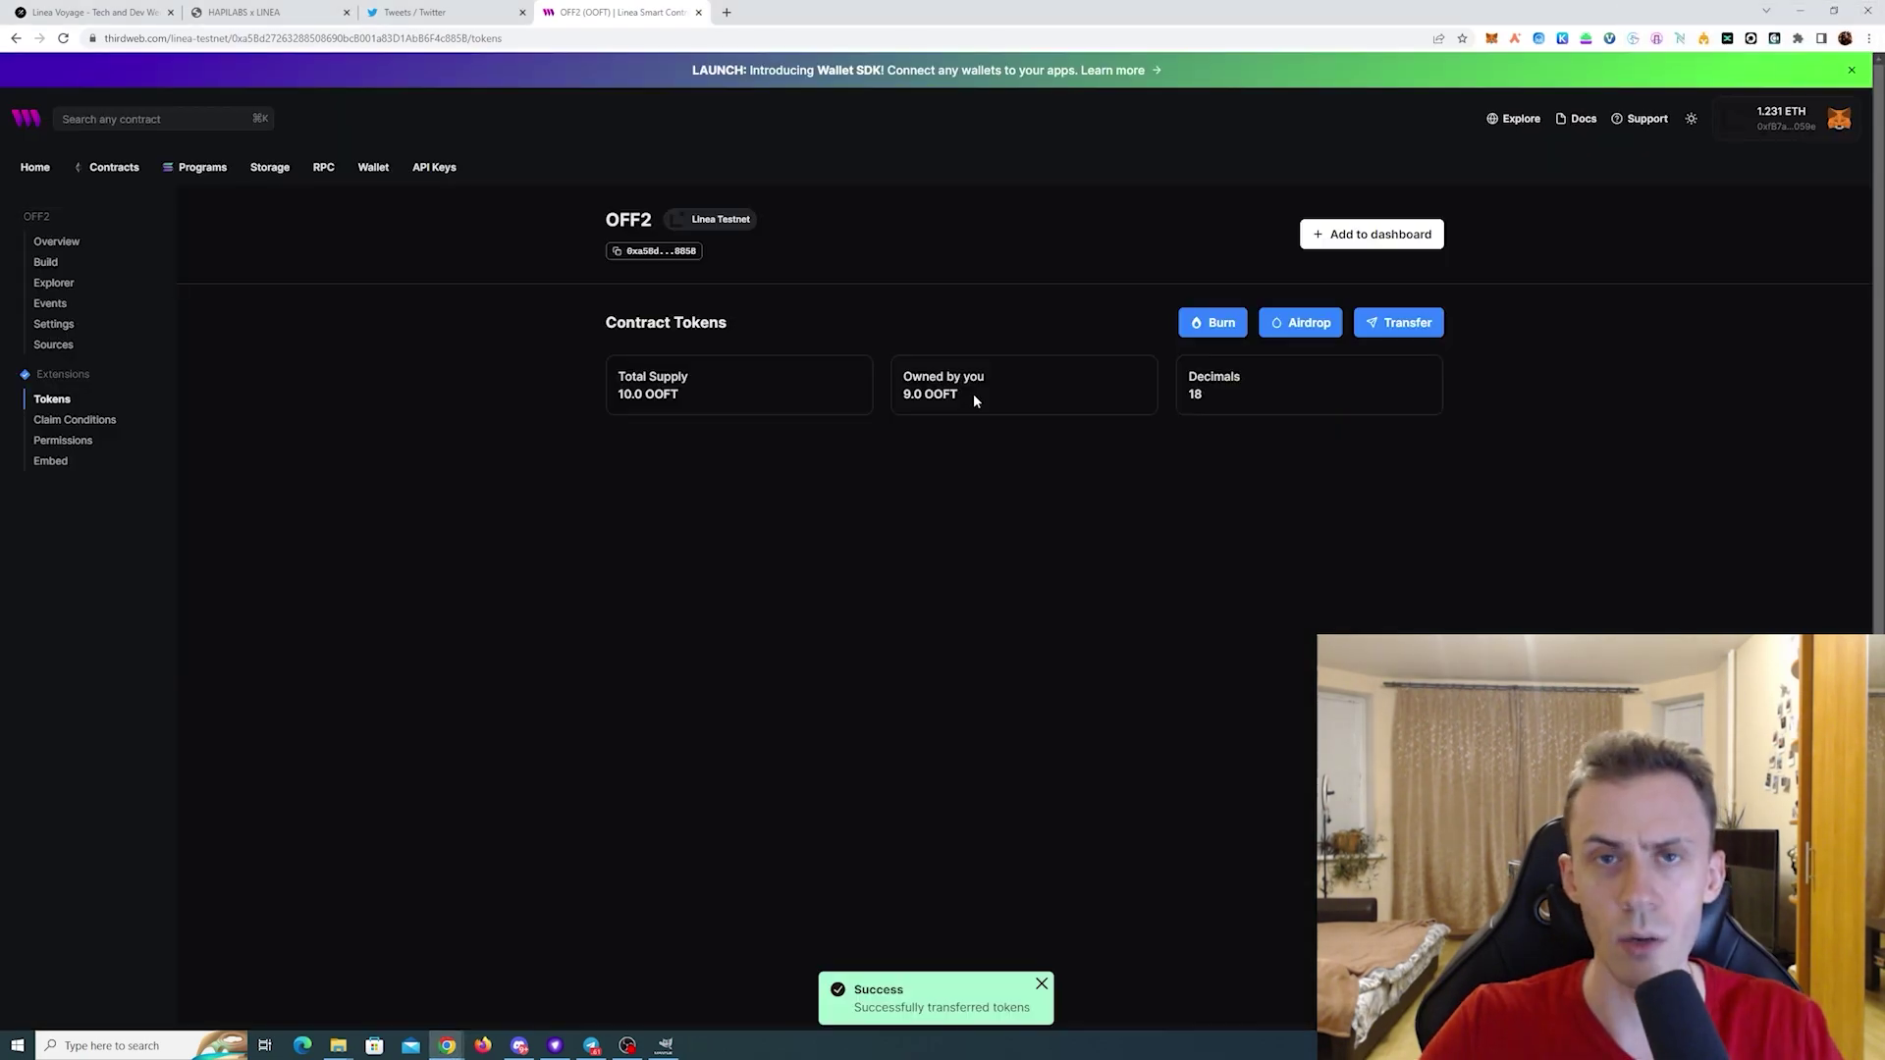
- Check the new 9.0 OOFT balance, then open GoPlus Security's website link in a new tab
{"action": "left_click_drag", "start_coordinate": [904, 394], "coordinate": [970, 397]}
{"action": "left_click", "coordinate": [947, 397]}
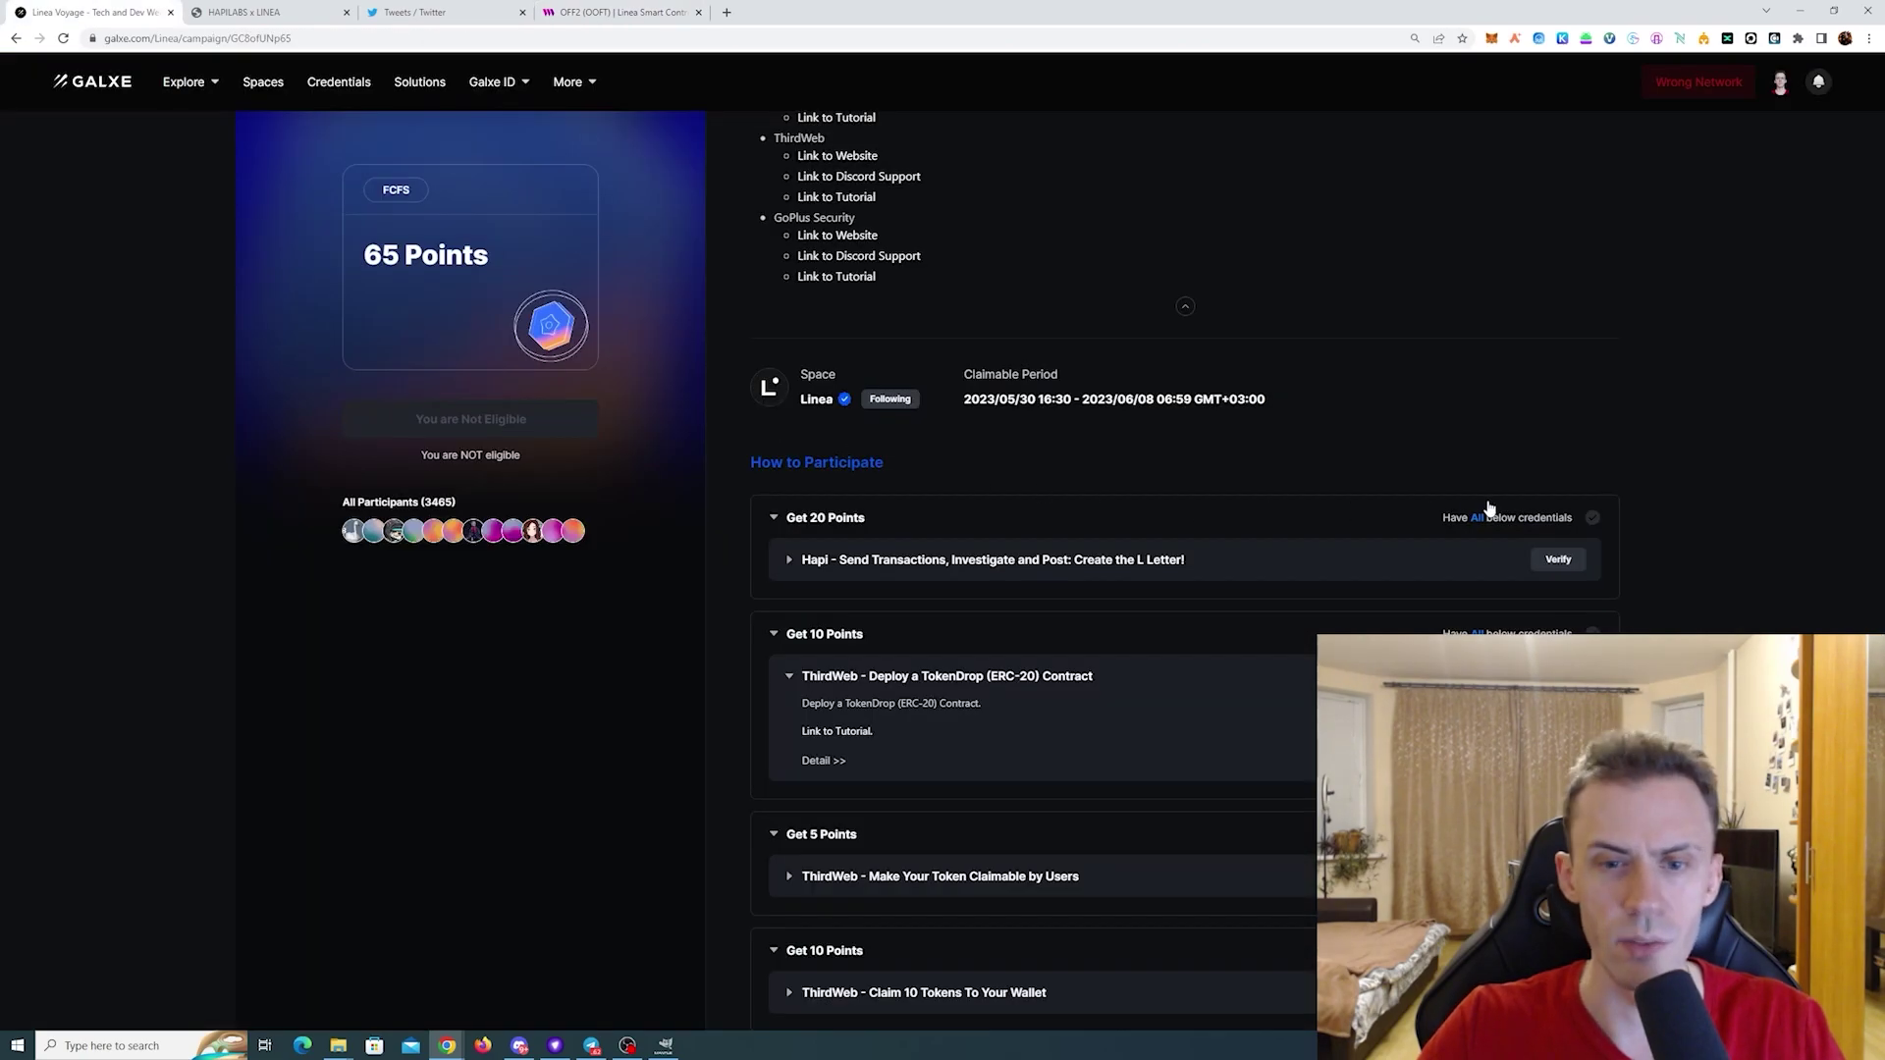
{"action": "scroll", "coordinate": [1309, 351], "scroll_direction": "down", "scroll_amount": 3}
{"action": "scroll", "coordinate": [1309, 351], "scroll_direction": "up", "scroll_amount": 8}
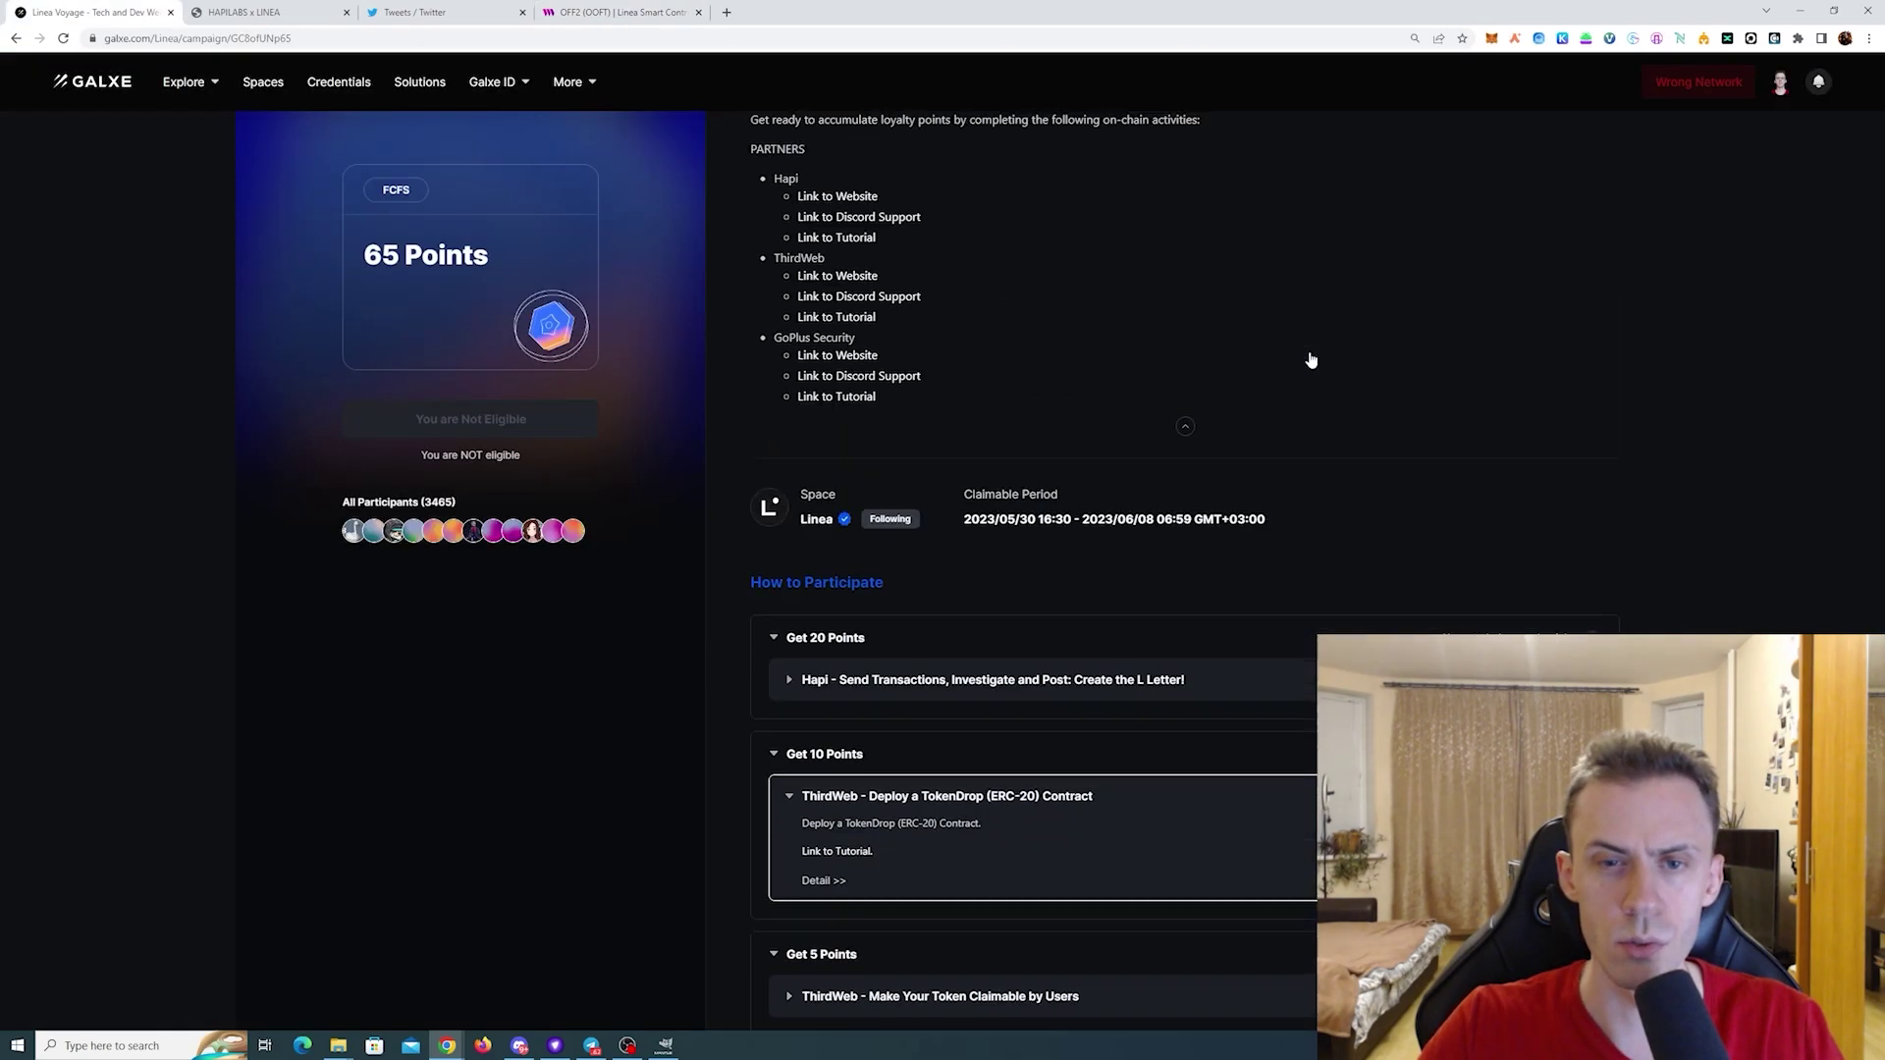
{"action": "scroll", "coordinate": [1072, 457], "scroll_direction": "down", "scroll_amount": 2}
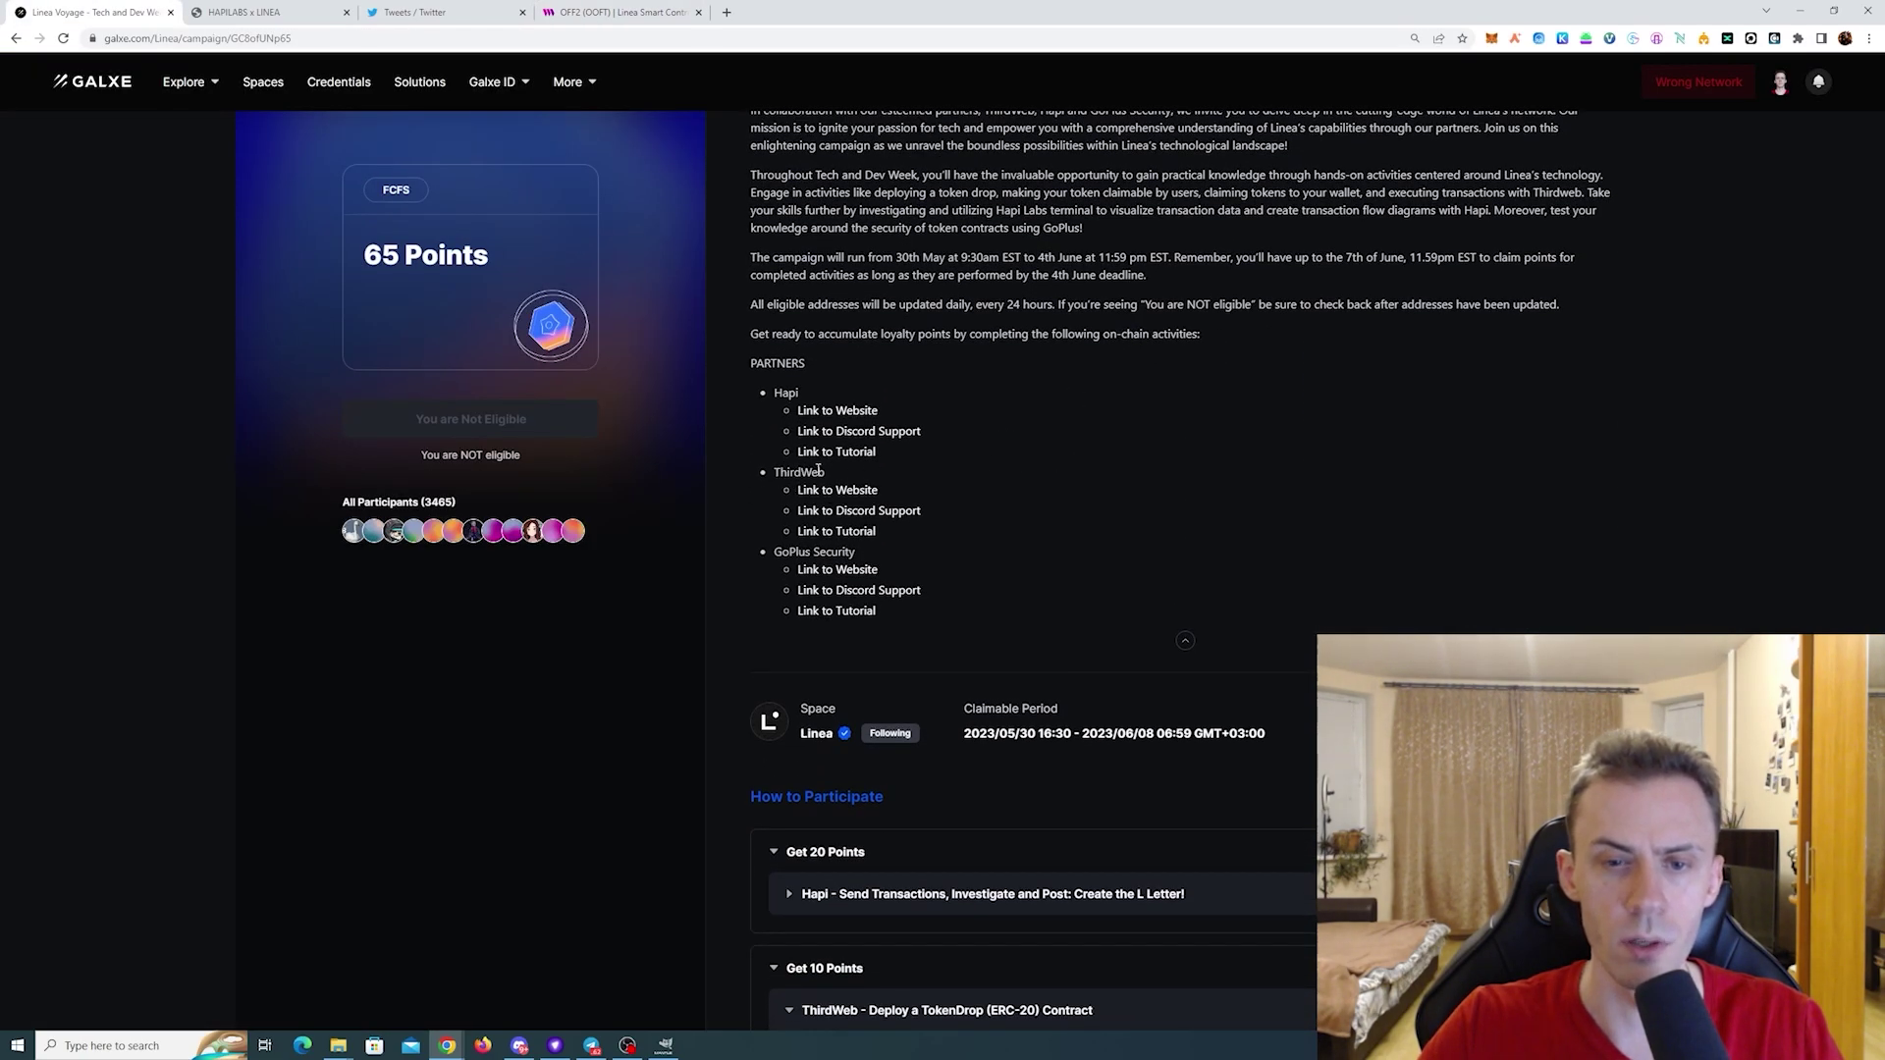
{"action": "right_click", "coordinate": [853, 570]}
{"action": "left_click", "coordinate": [887, 583]}
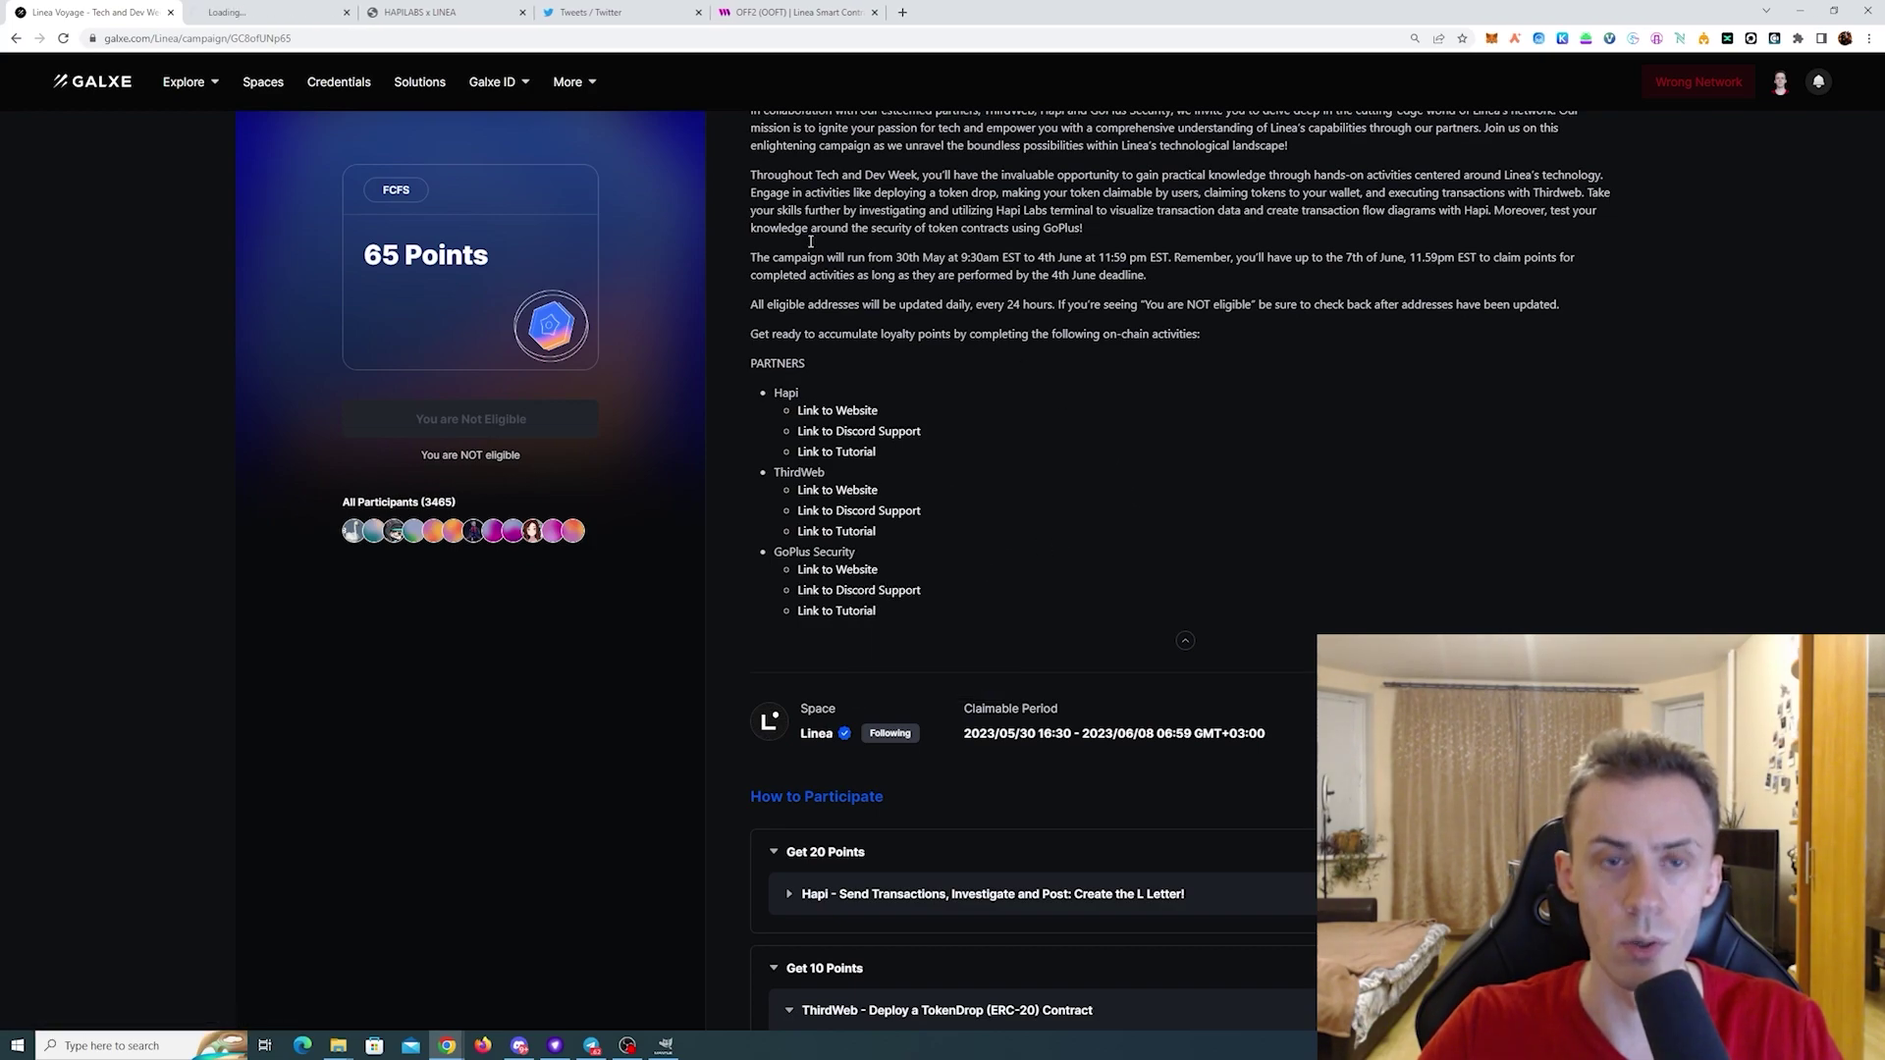
- Switch to the GoPlus tab and connect MetaMask to the Linea escape game
{"action": "key", "text": "ctrl+Tab"}
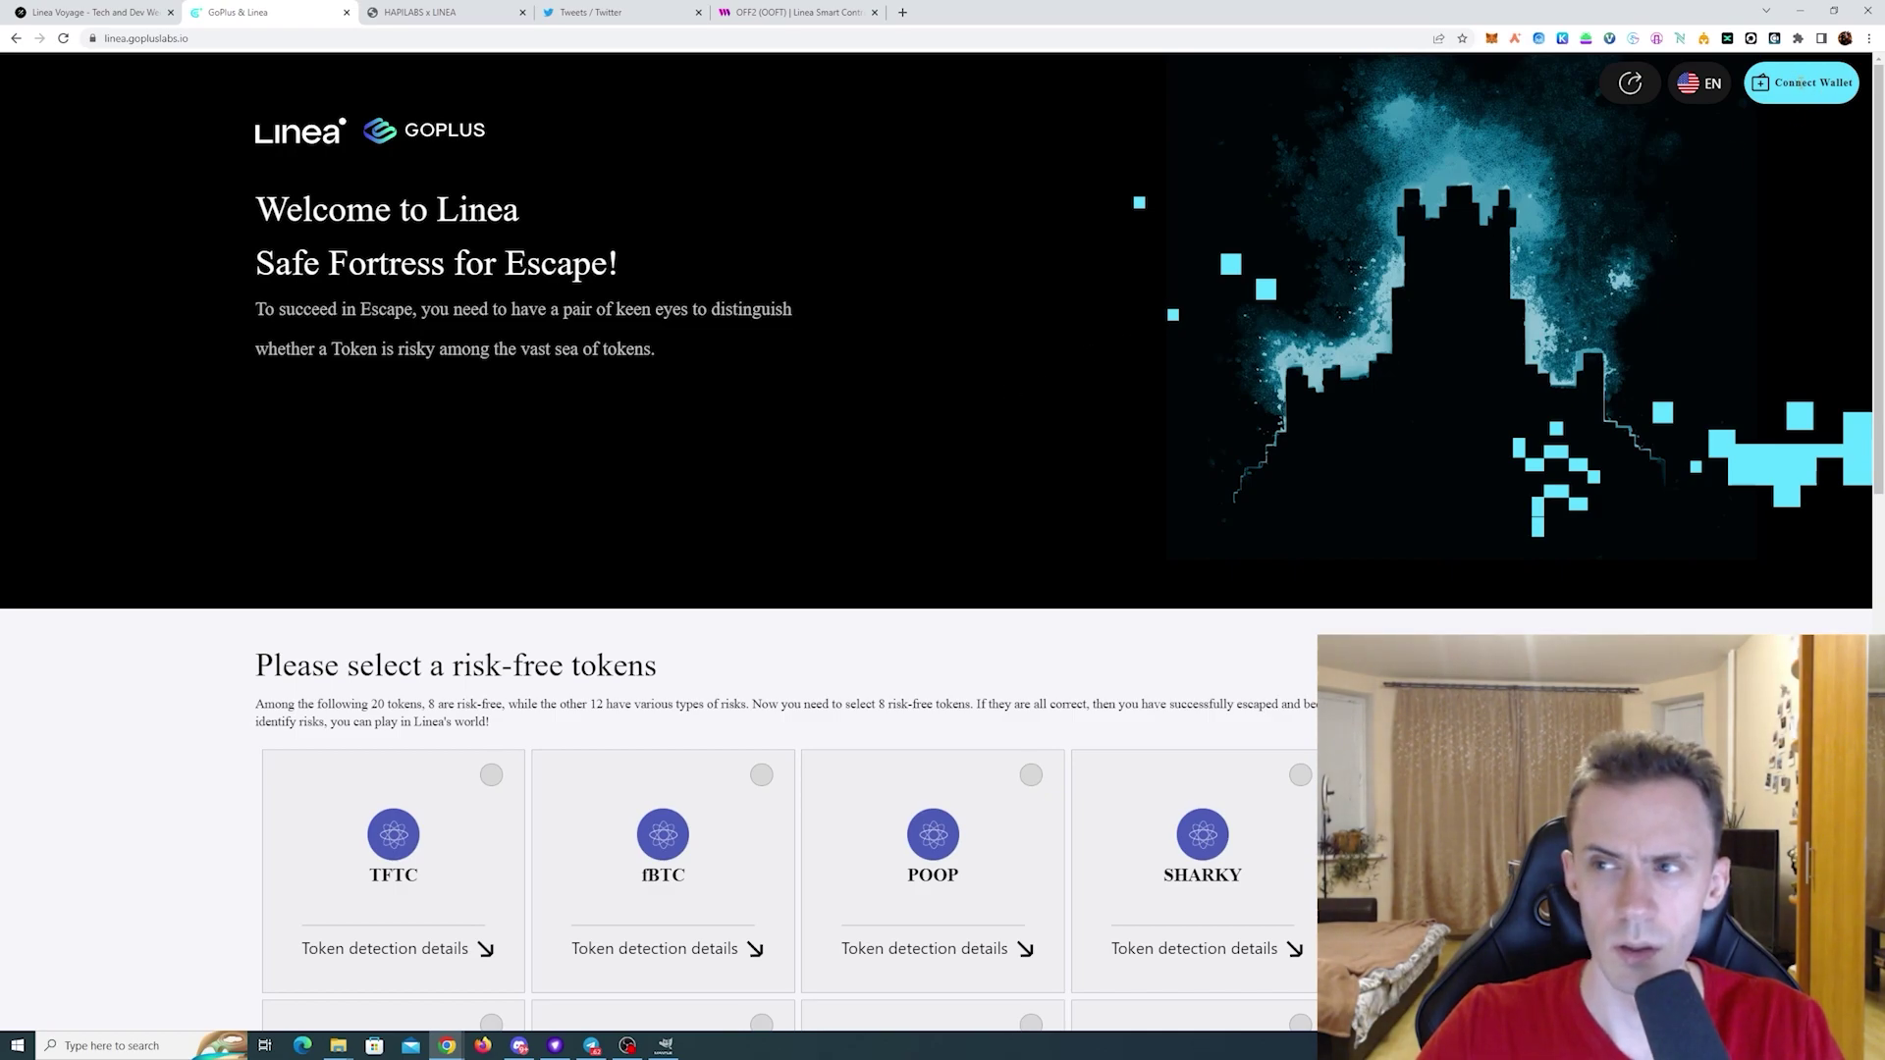
{"action": "left_click", "coordinate": [1806, 82]}
{"action": "left_click", "coordinate": [939, 473]}
{"action": "left_click", "coordinate": [1829, 415]}
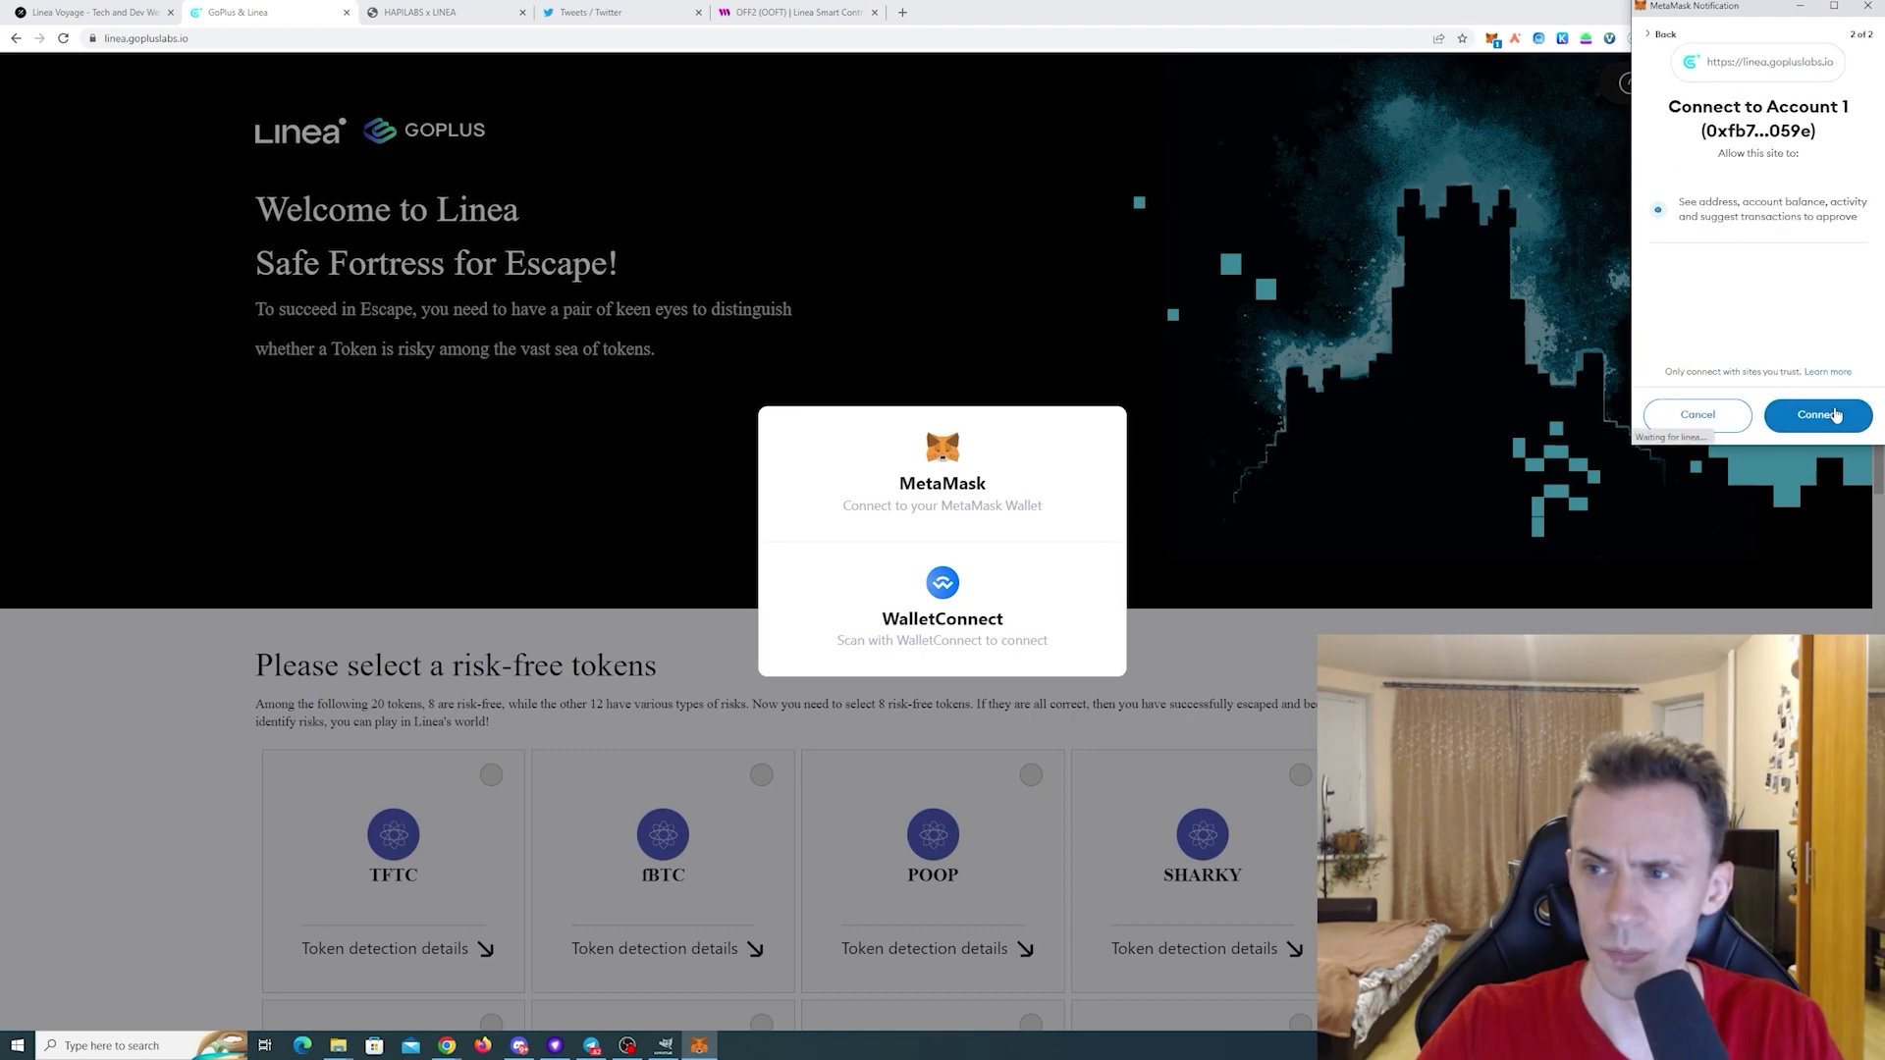
{"action": "left_click", "coordinate": [1836, 413]}
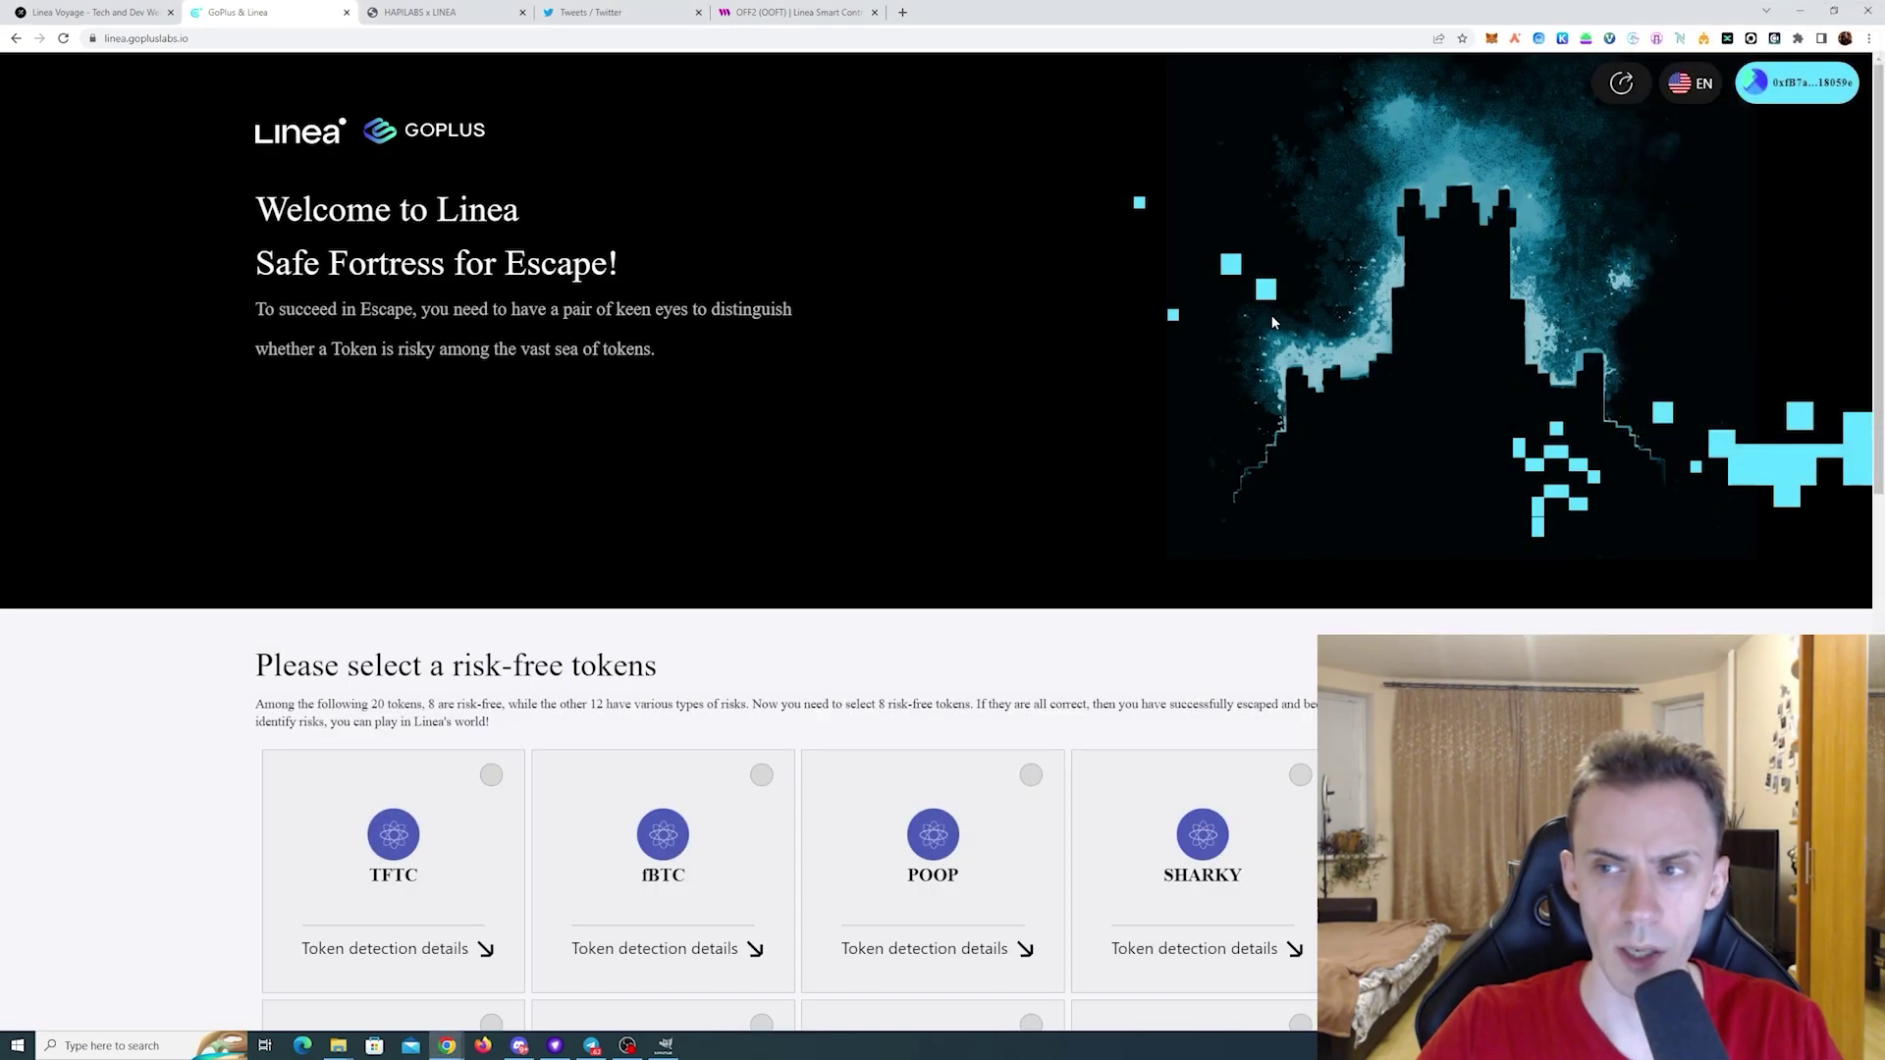
{"action": "scroll", "coordinate": [276, 412], "scroll_direction": "down", "scroll_amount": 3}
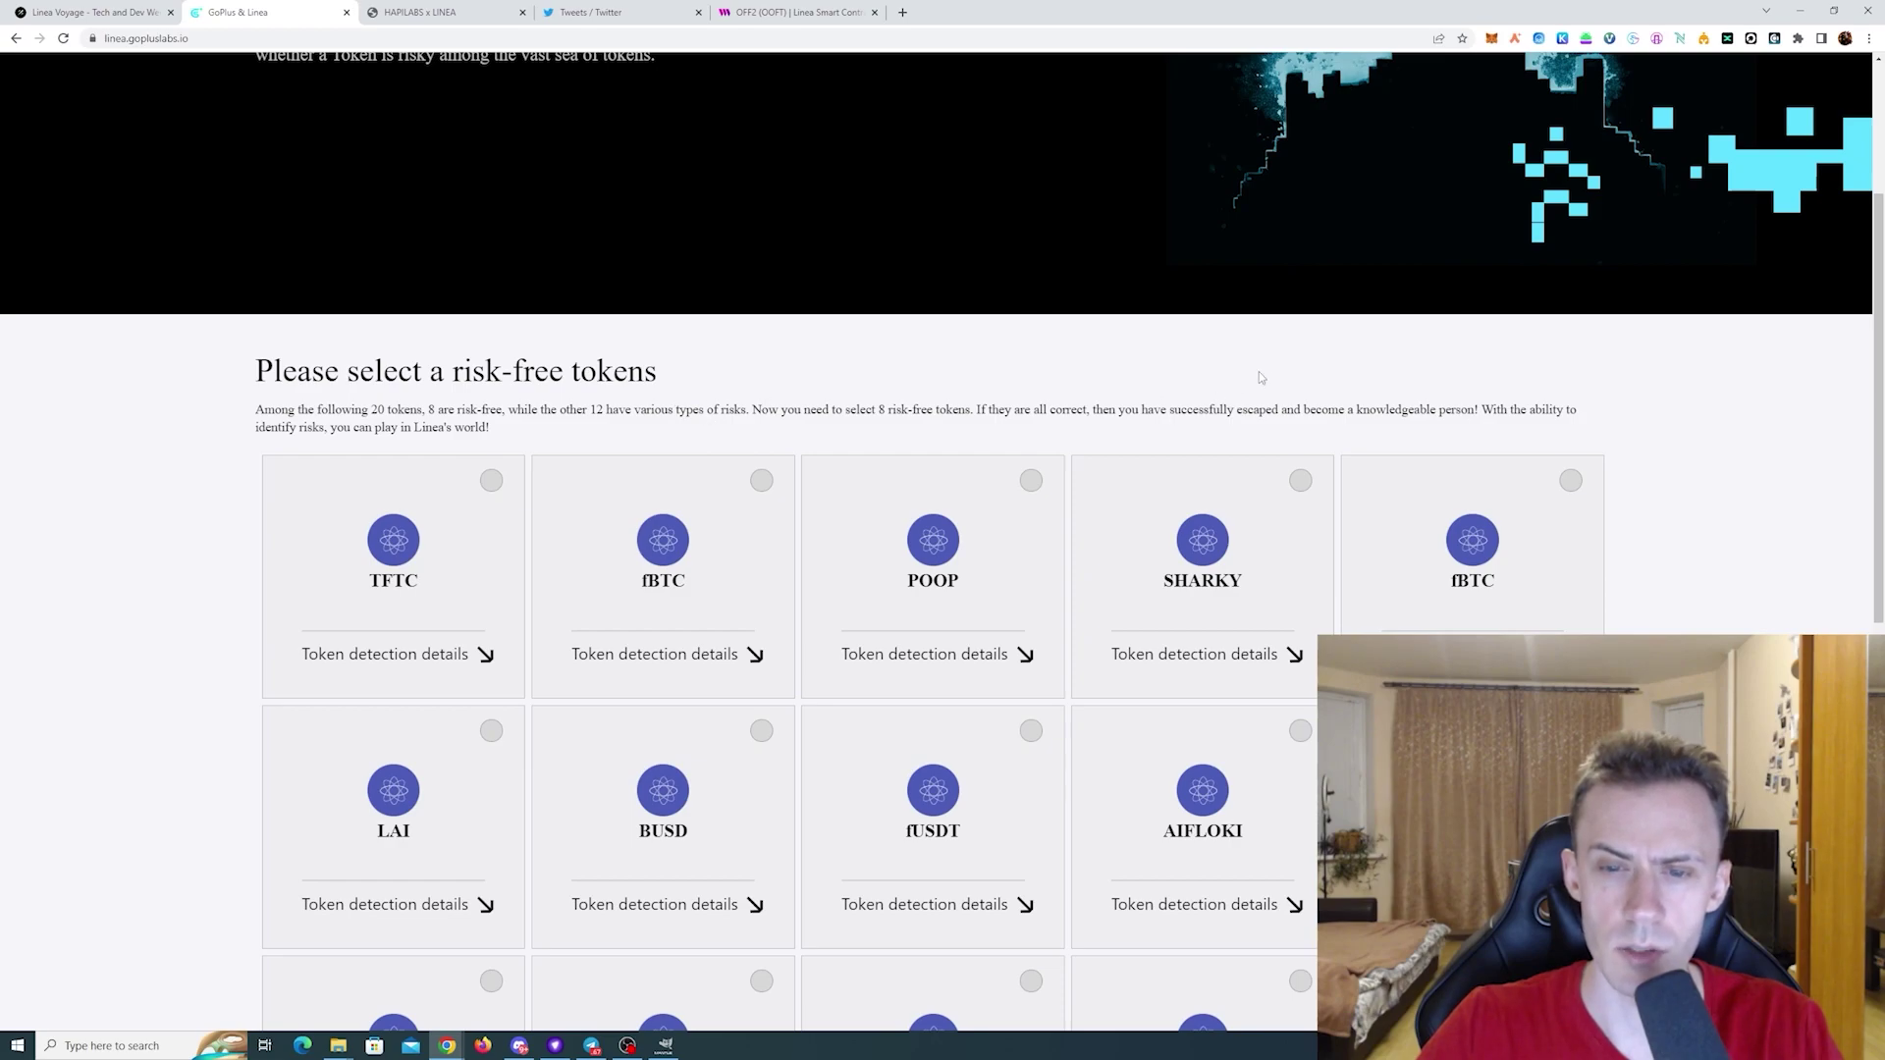
- Read the POOP, fBTC and TFTC token security reports, then return to the game tab
{"action": "scroll", "coordinate": [1263, 374], "scroll_direction": "down", "scroll_amount": 3}
{"action": "left_click", "coordinate": [955, 433]}
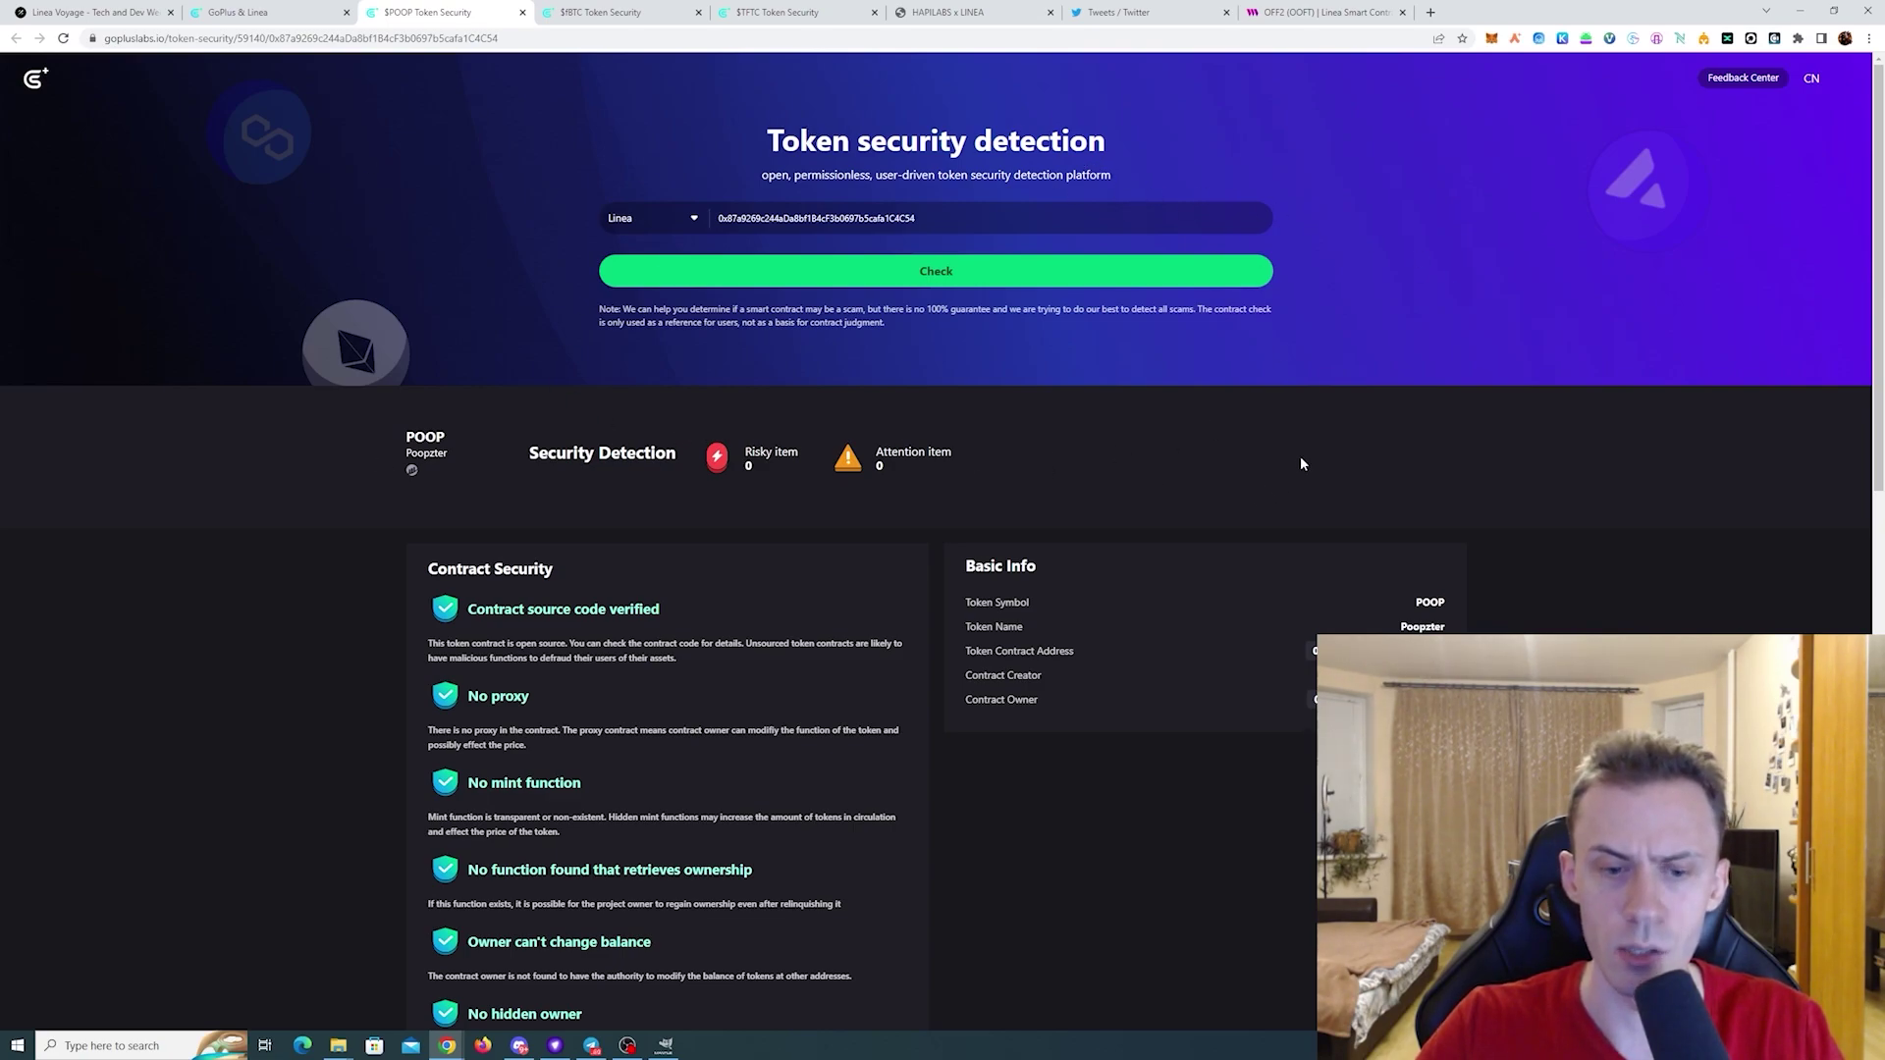
{"action": "scroll", "coordinate": [1292, 461], "scroll_direction": "down", "scroll_amount": 2}
{"action": "scroll", "coordinate": [1169, 449], "scroll_direction": "up", "scroll_amount": 2}
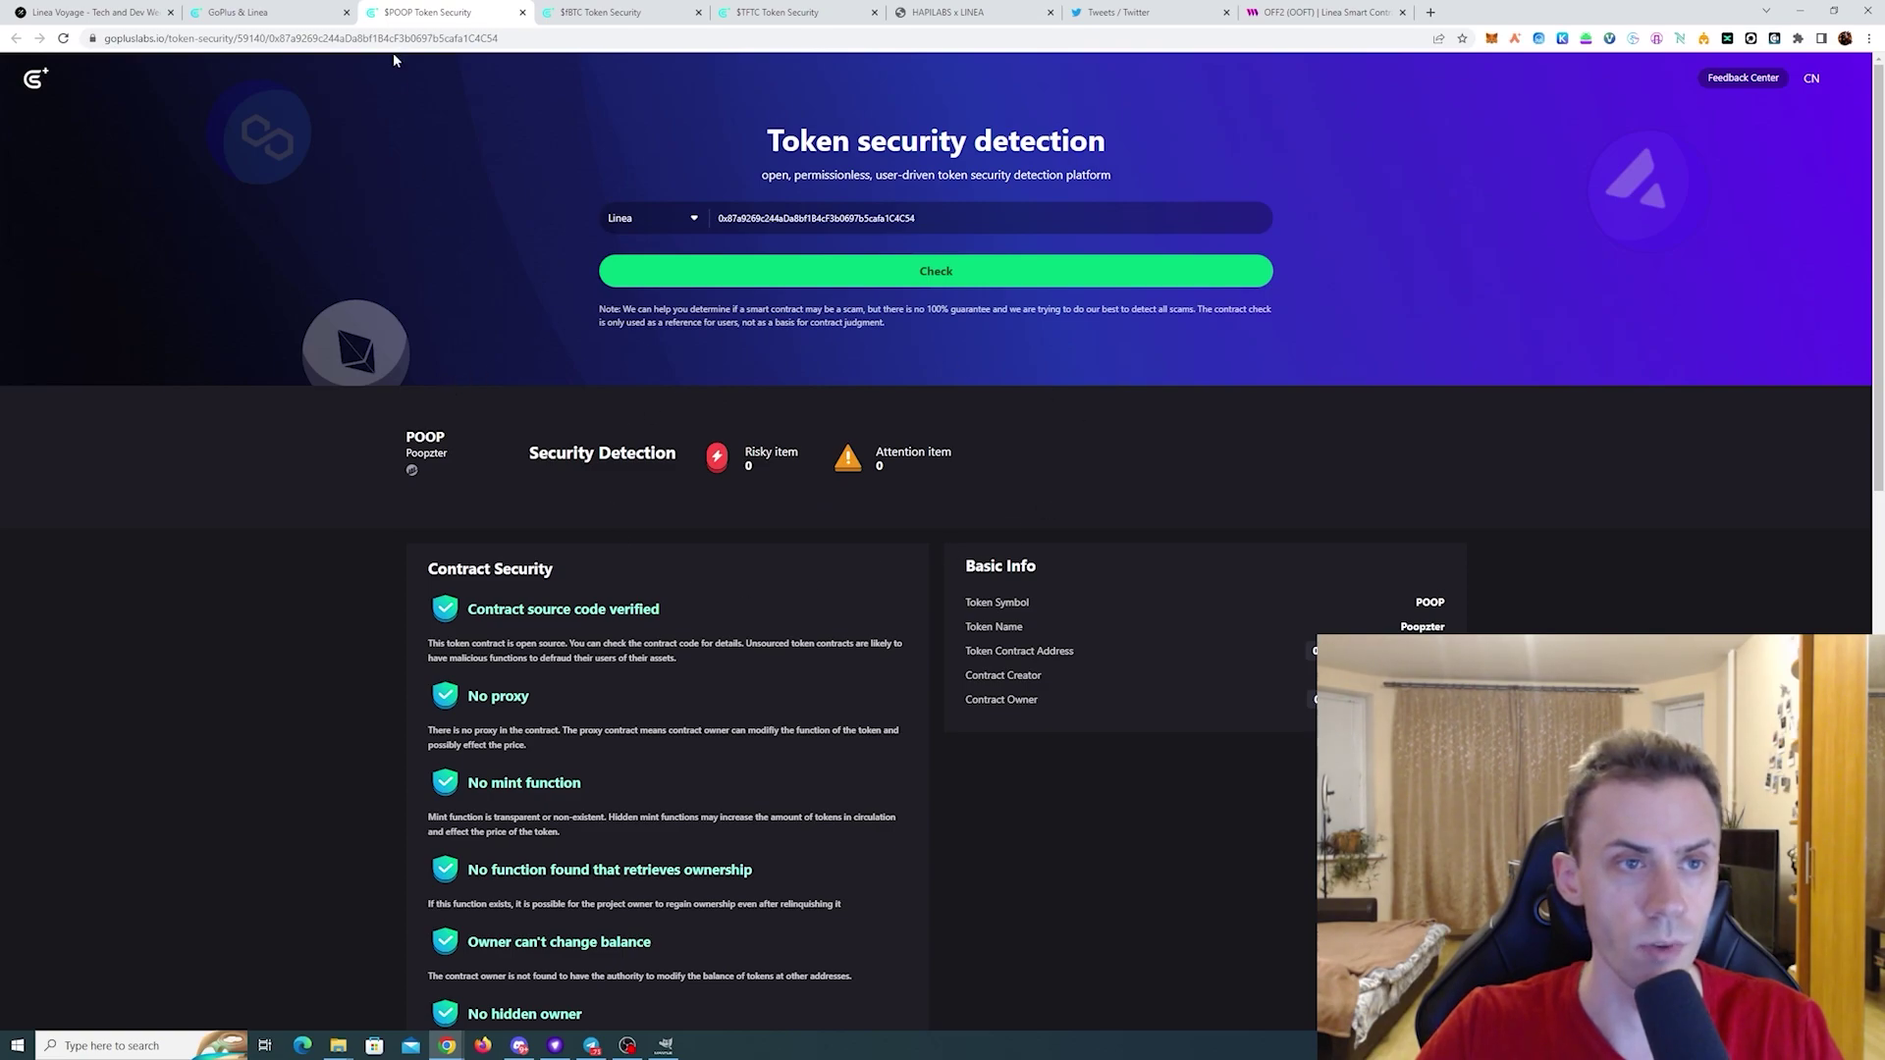
{"action": "left_click", "coordinate": [653, 13]}
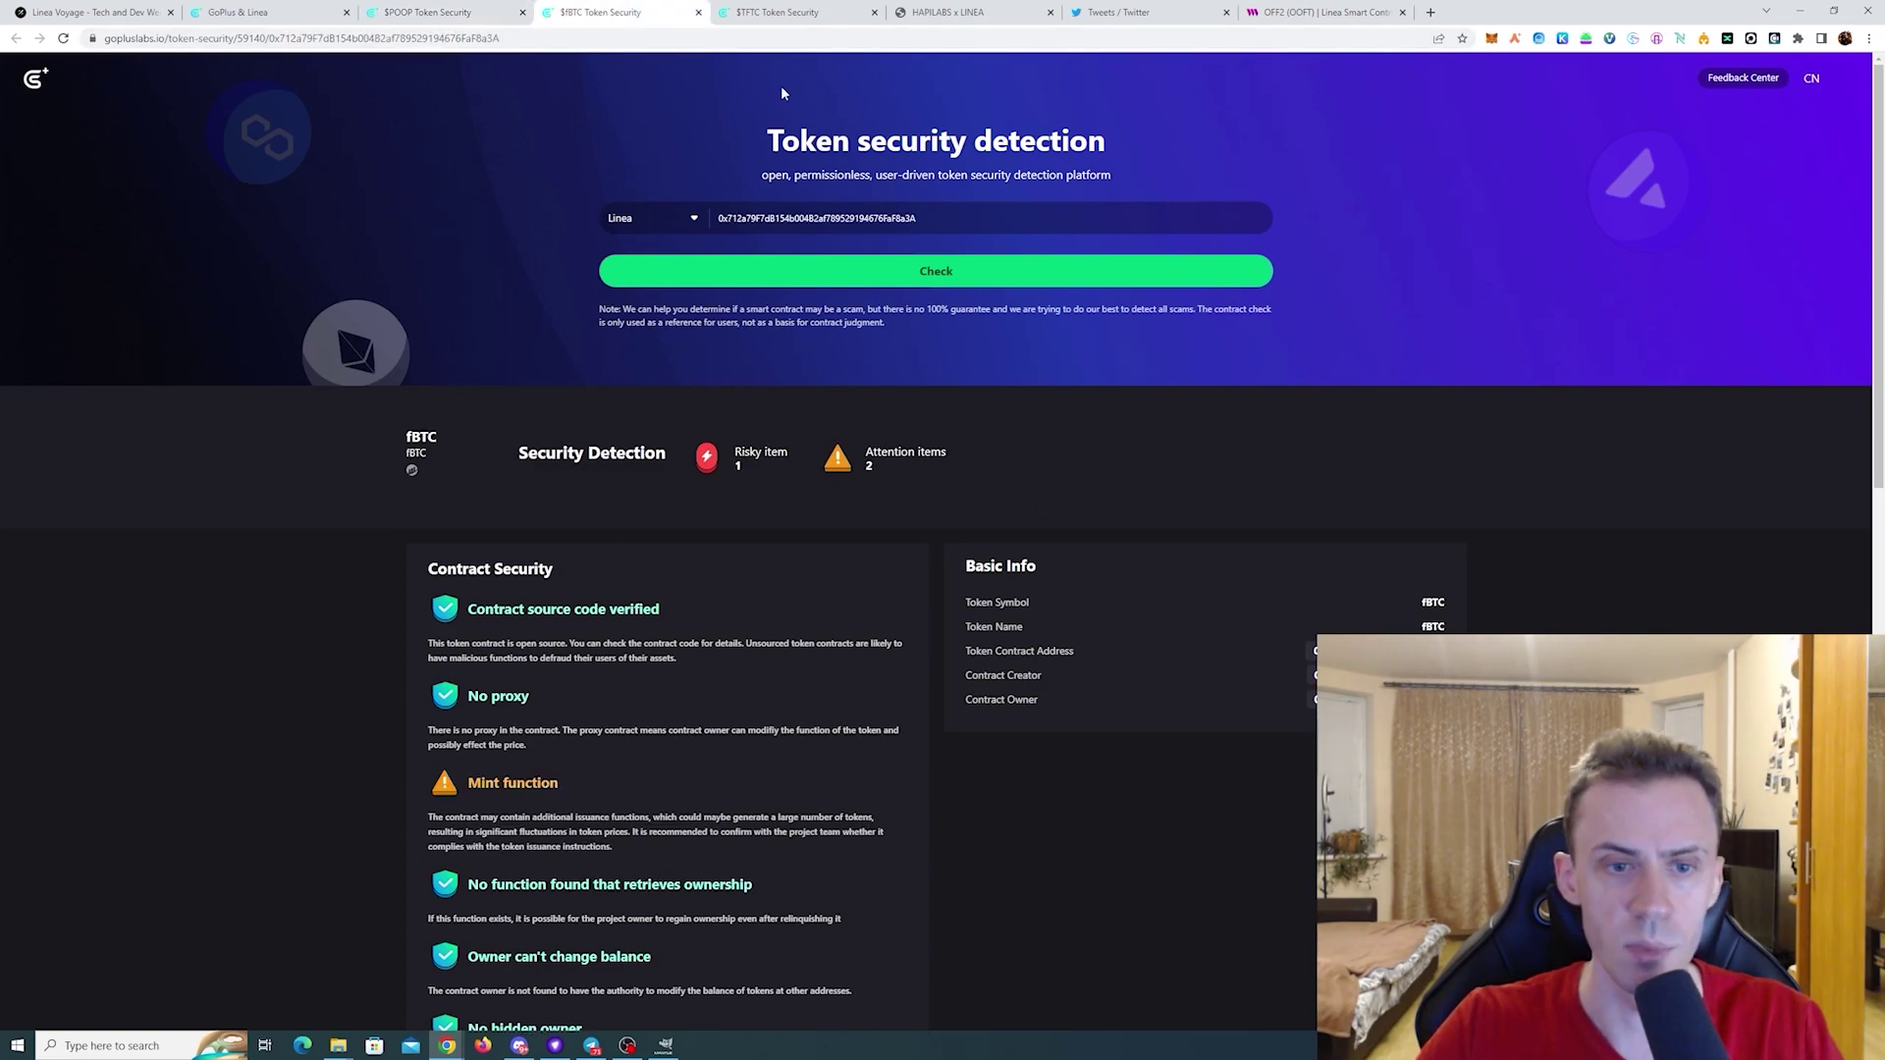
{"action": "scroll", "coordinate": [857, 416], "scroll_direction": "down", "scroll_amount": 10}
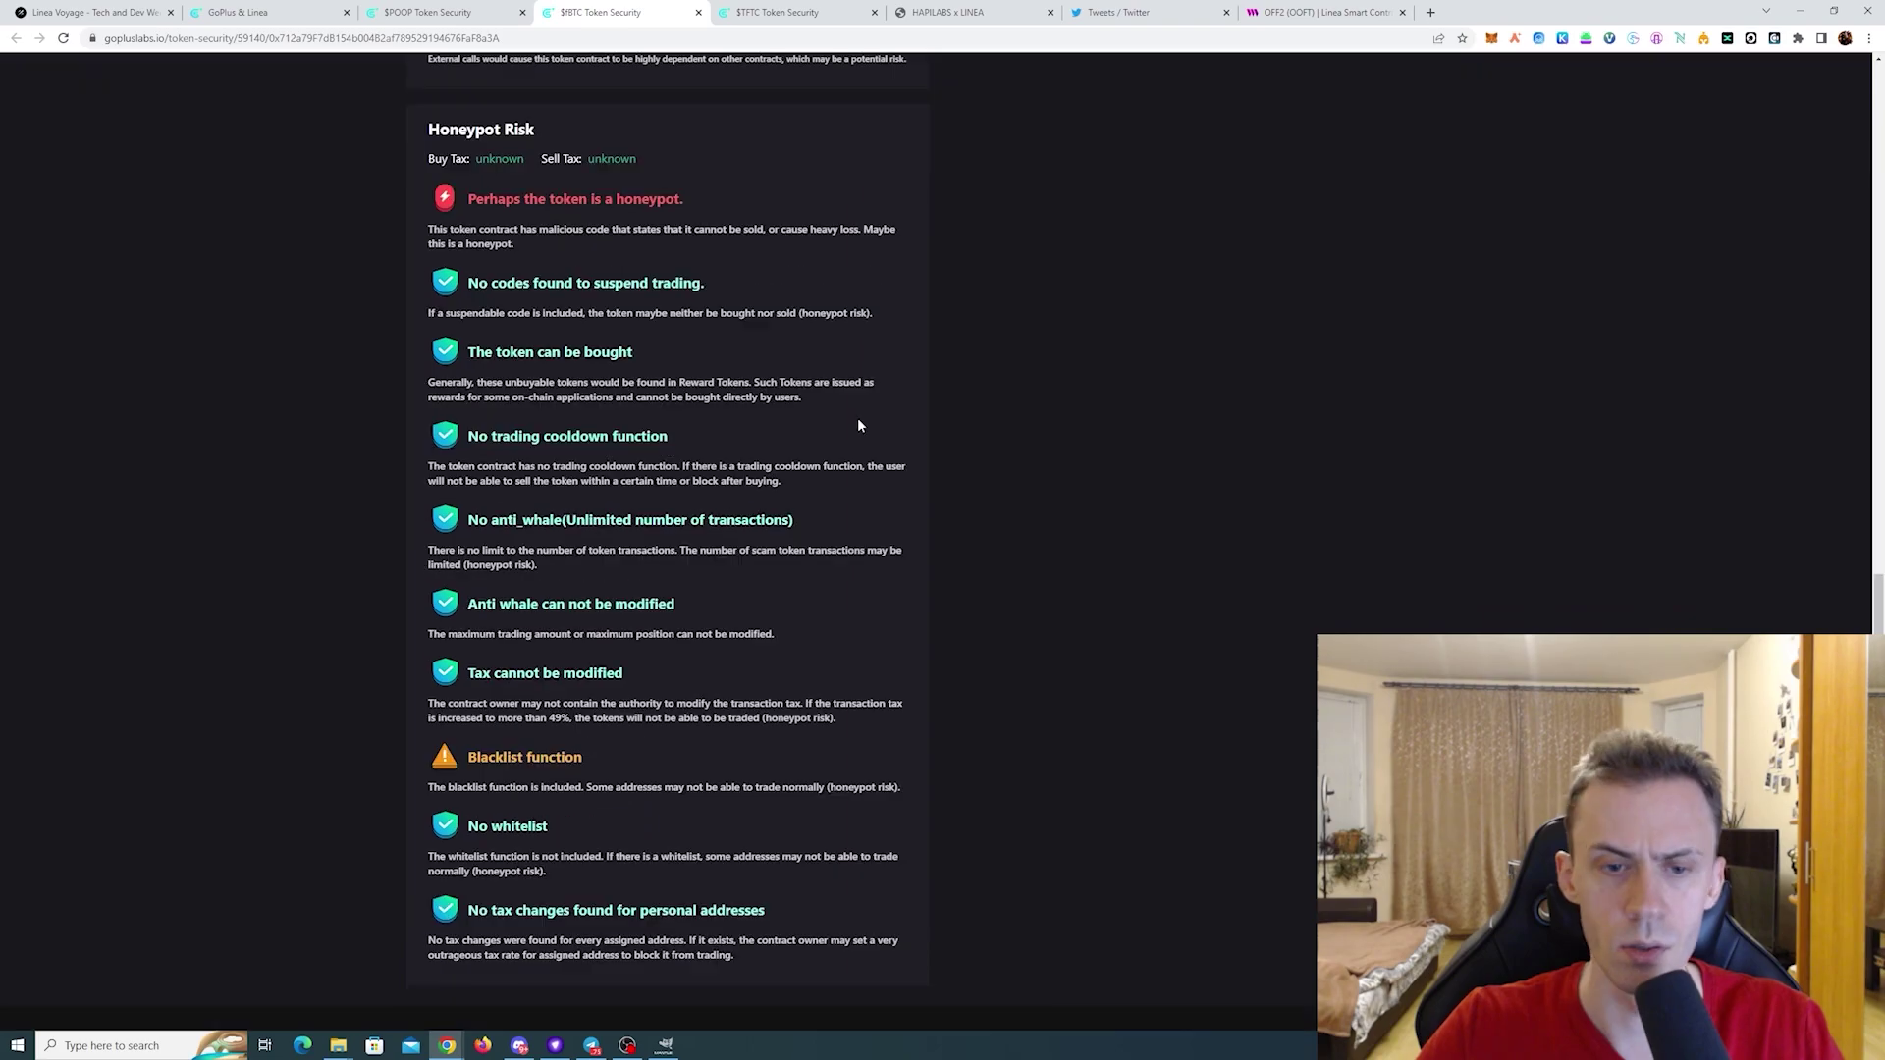
{"action": "scroll", "coordinate": [857, 416], "scroll_direction": "up", "scroll_amount": 10}
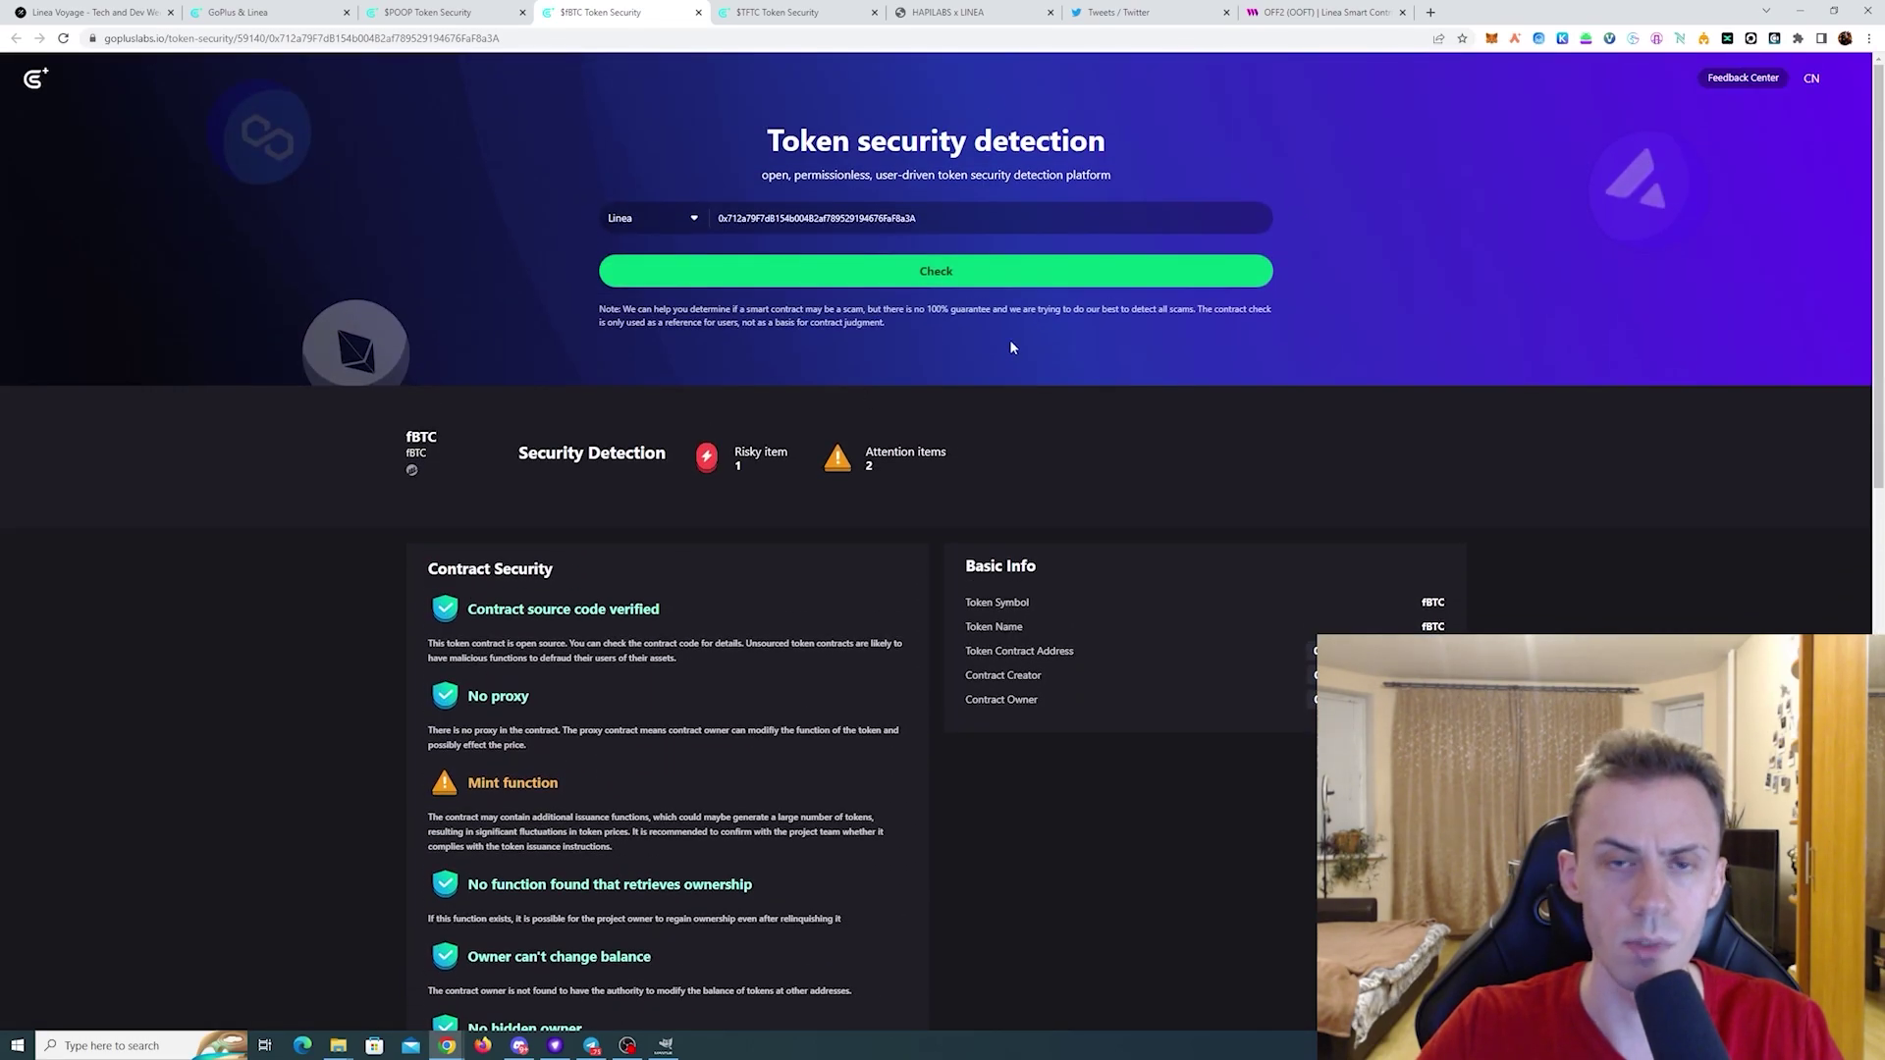
{"action": "left_click", "coordinate": [781, 12]}
{"action": "key", "text": "ctrl+shift+Tab"}
{"action": "key", "text": "ctrl+shift+Tab"}
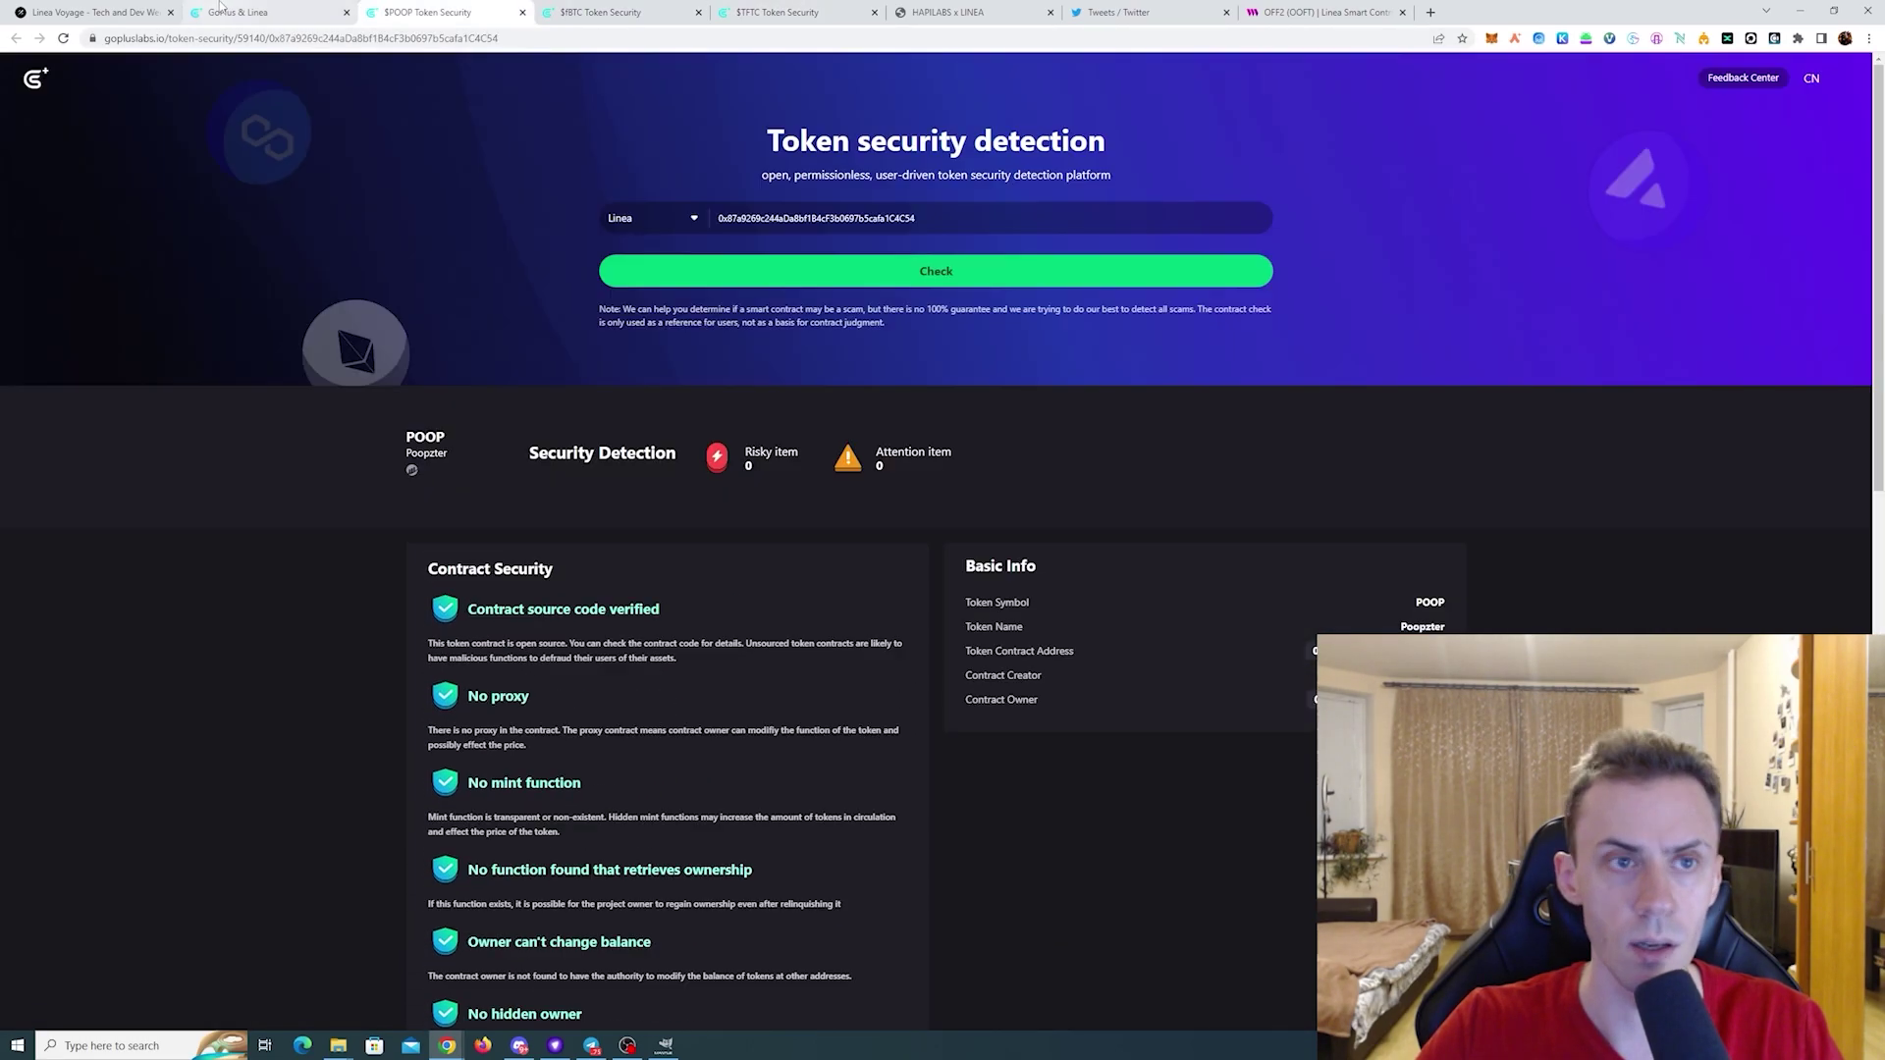
{"action": "key", "text": "ctrl+shift+Tab"}
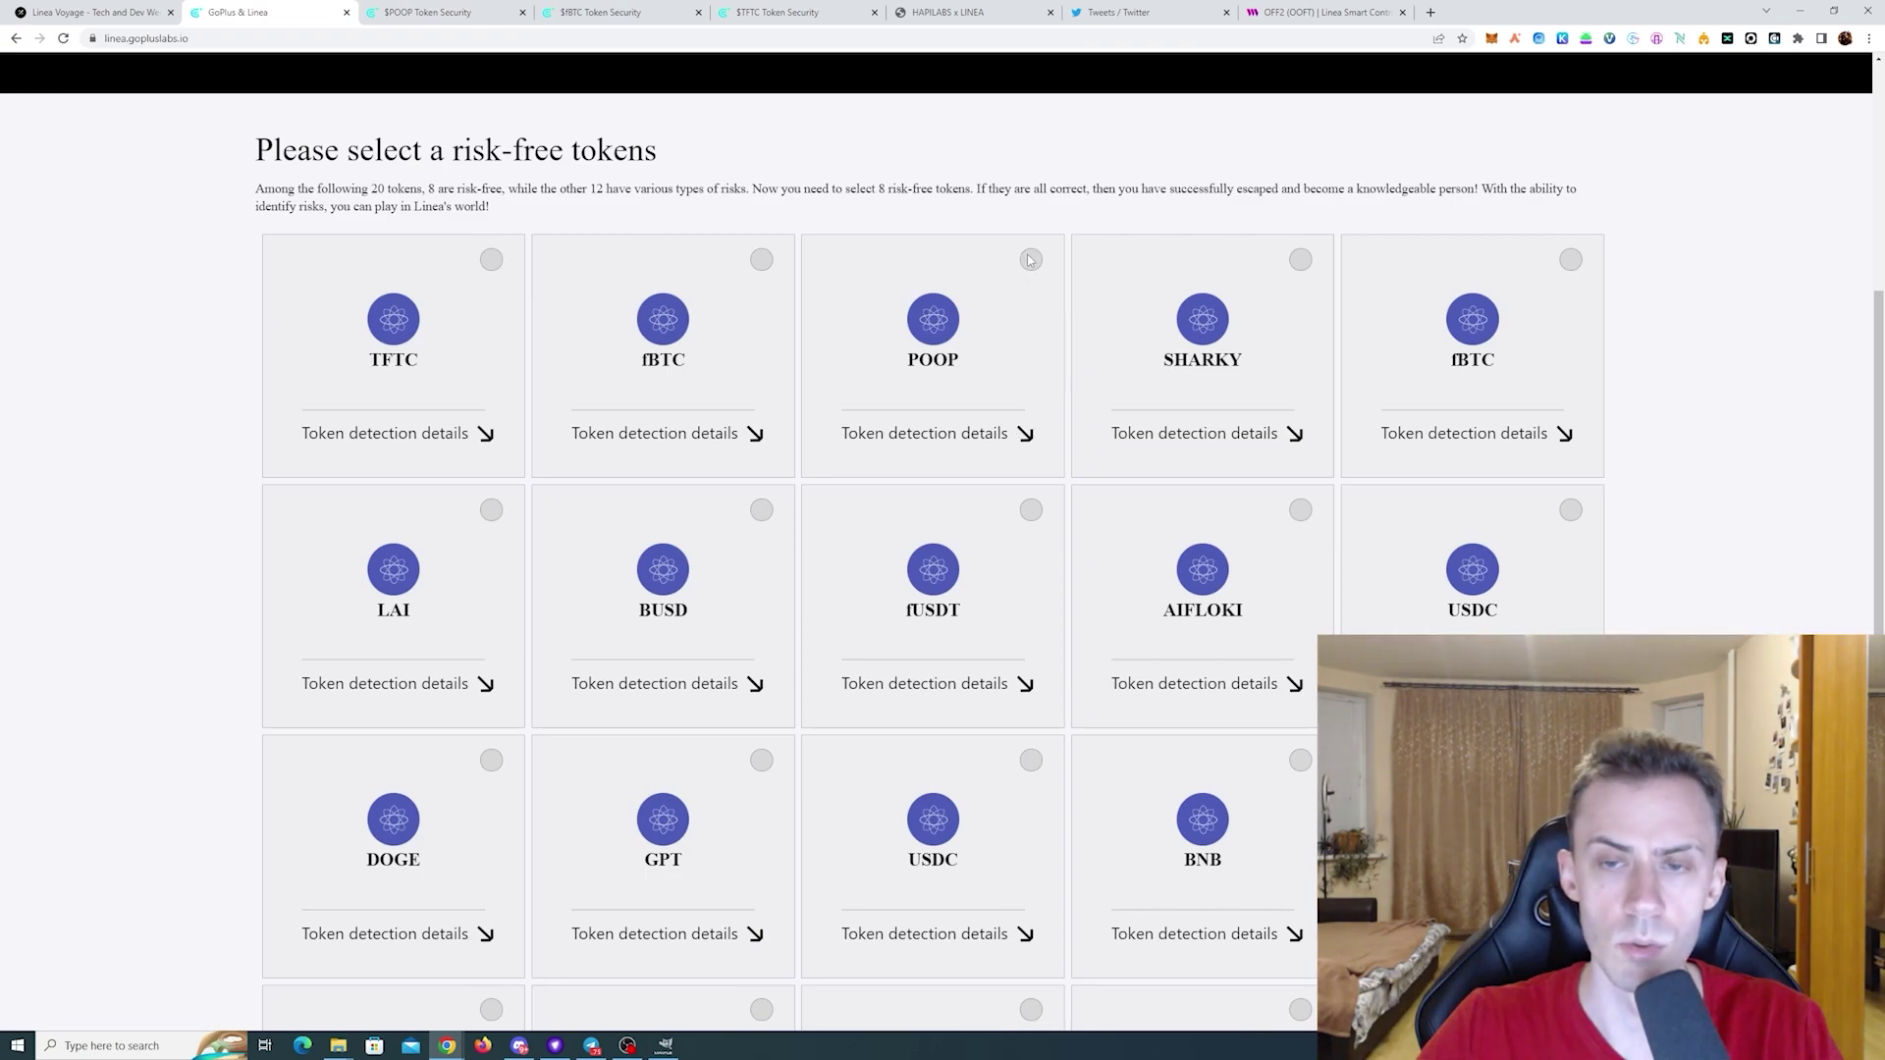
- Mark POOP as risk-free and check the SHARKY and second fBTC security reports
{"action": "left_click", "coordinate": [1002, 334]}
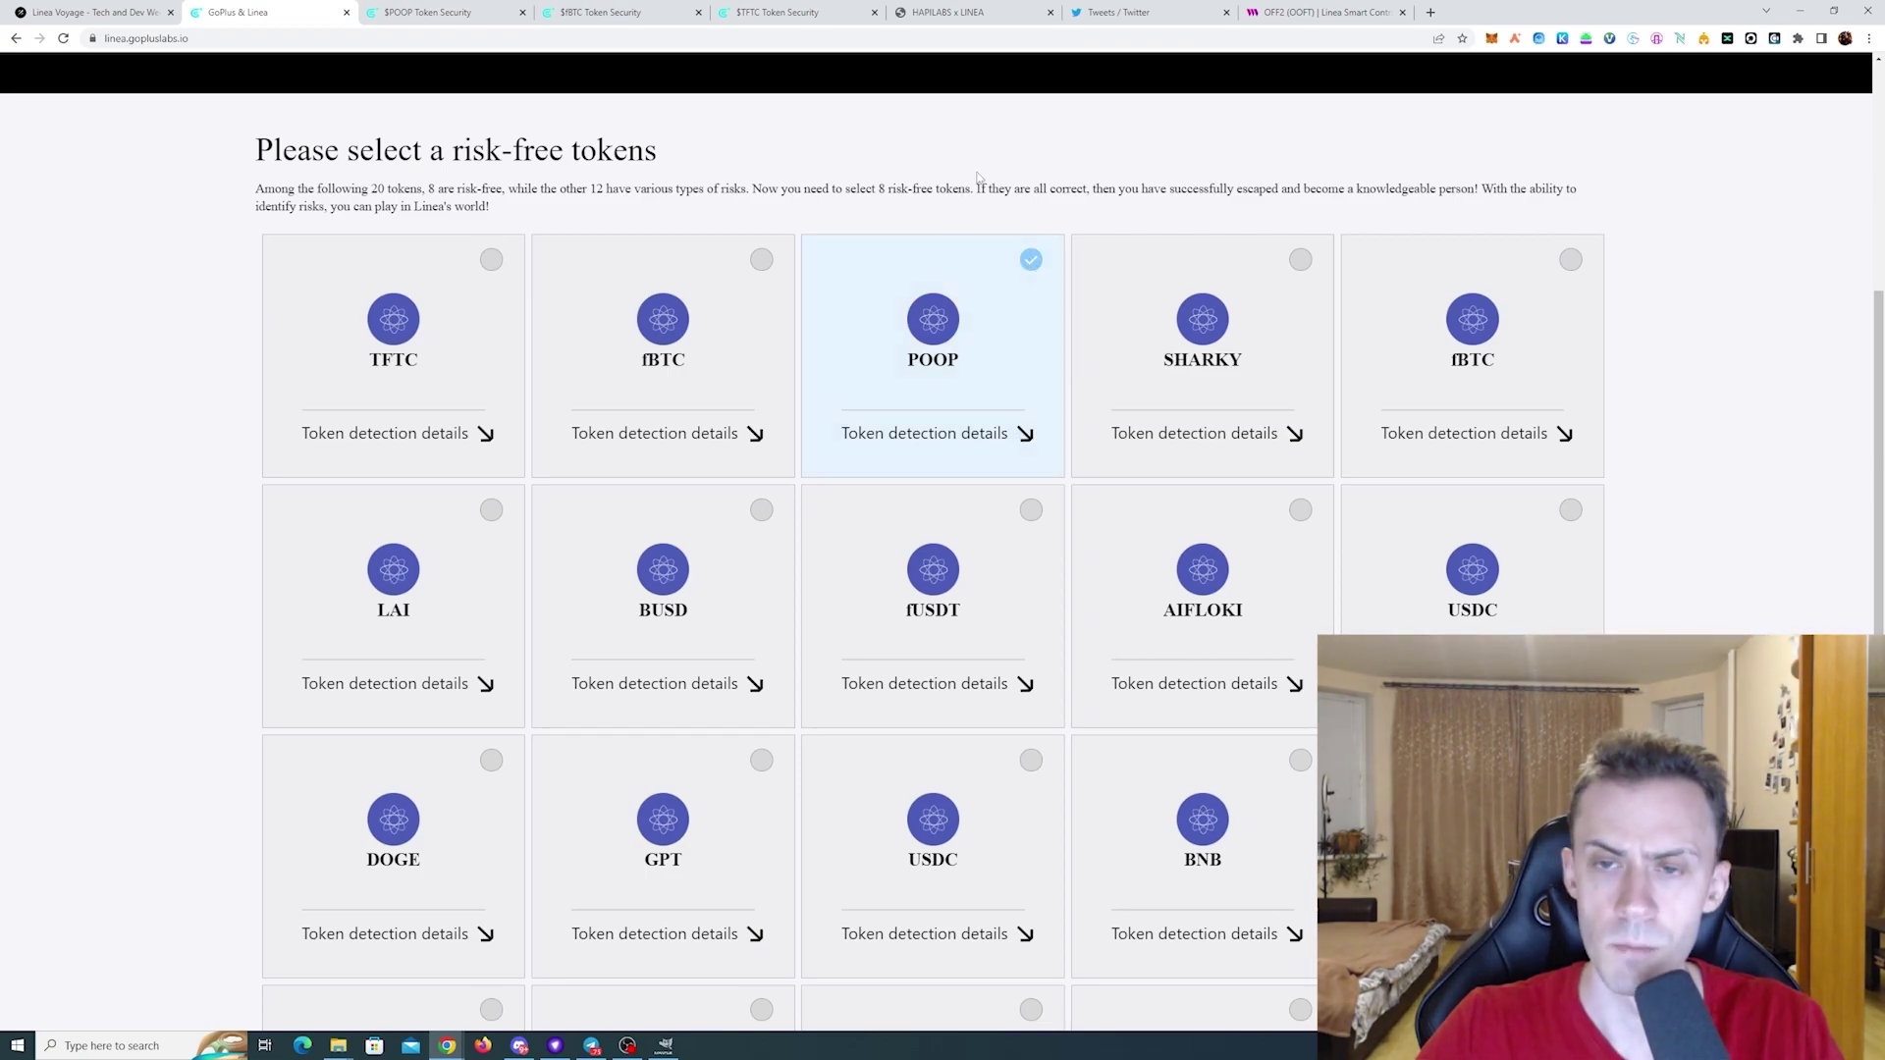
{"action": "left_click", "coordinate": [1233, 432]}
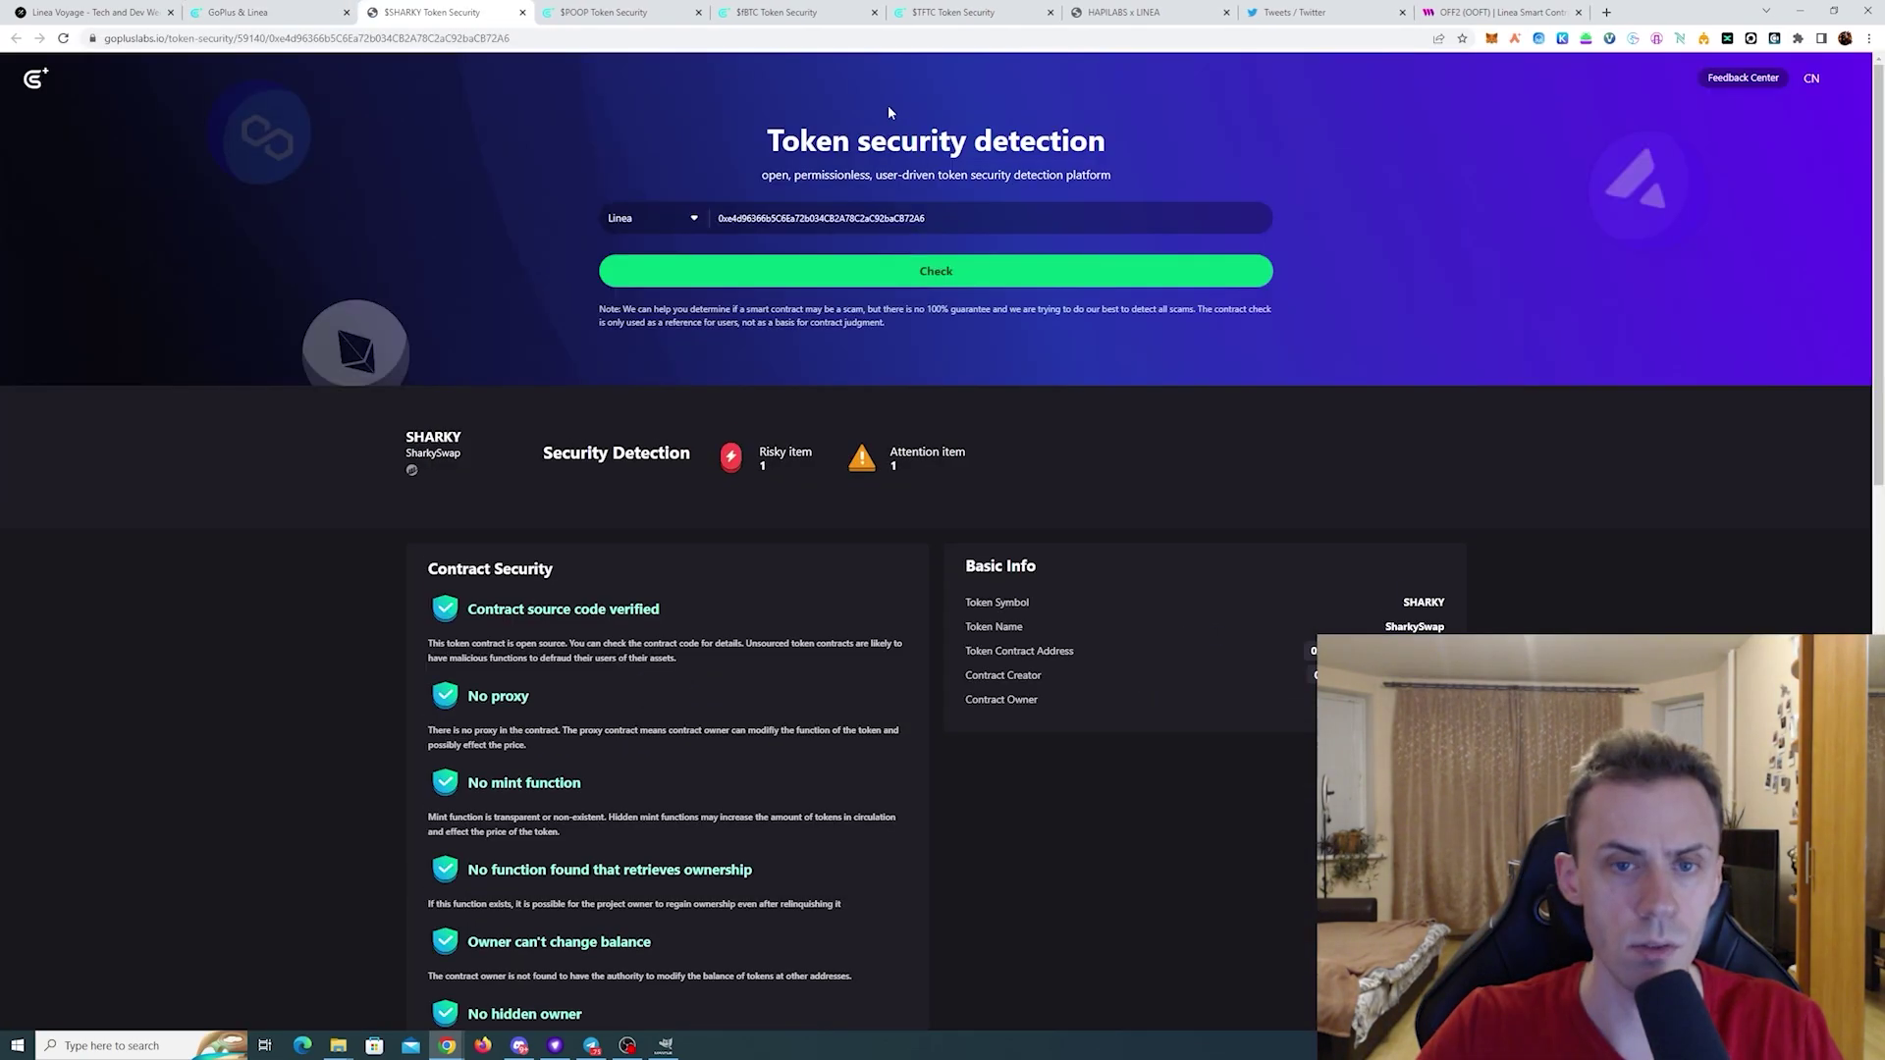
{"action": "key", "text": "ctrl+shift+Tab"}
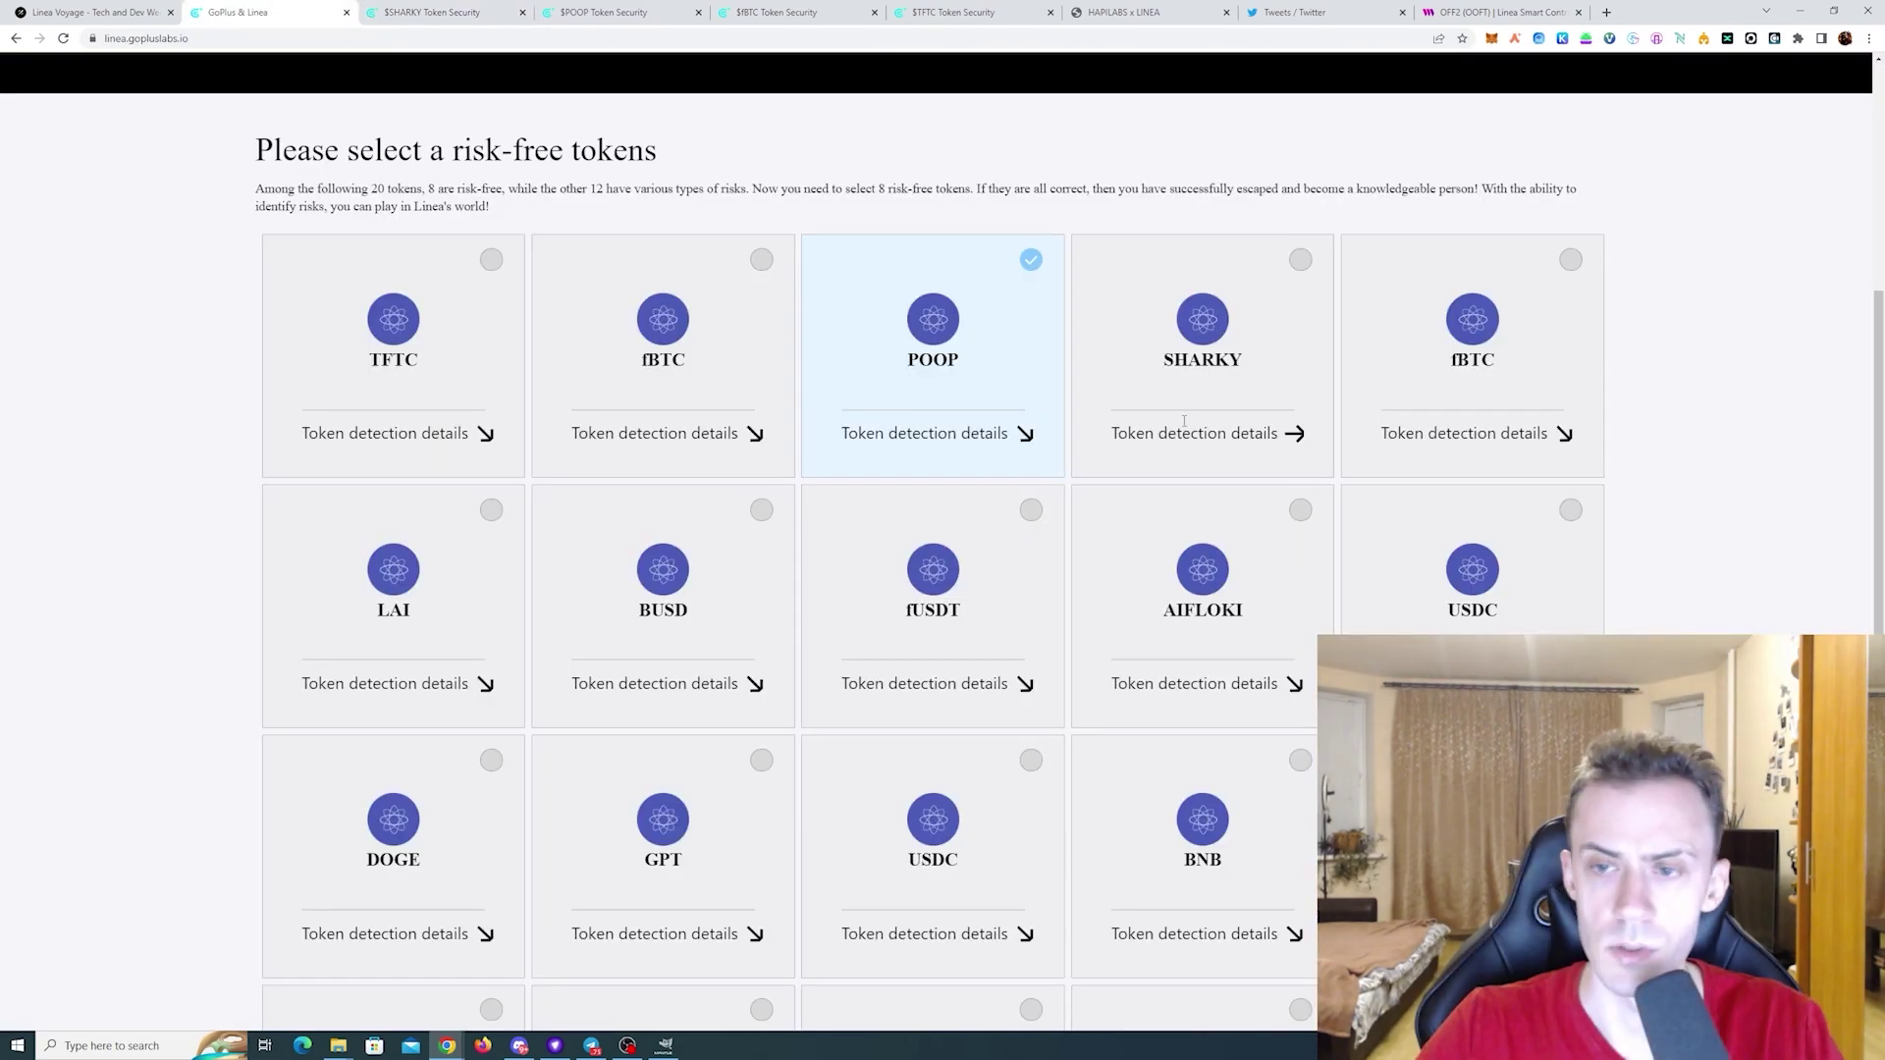
{"action": "left_click", "coordinate": [1491, 434]}
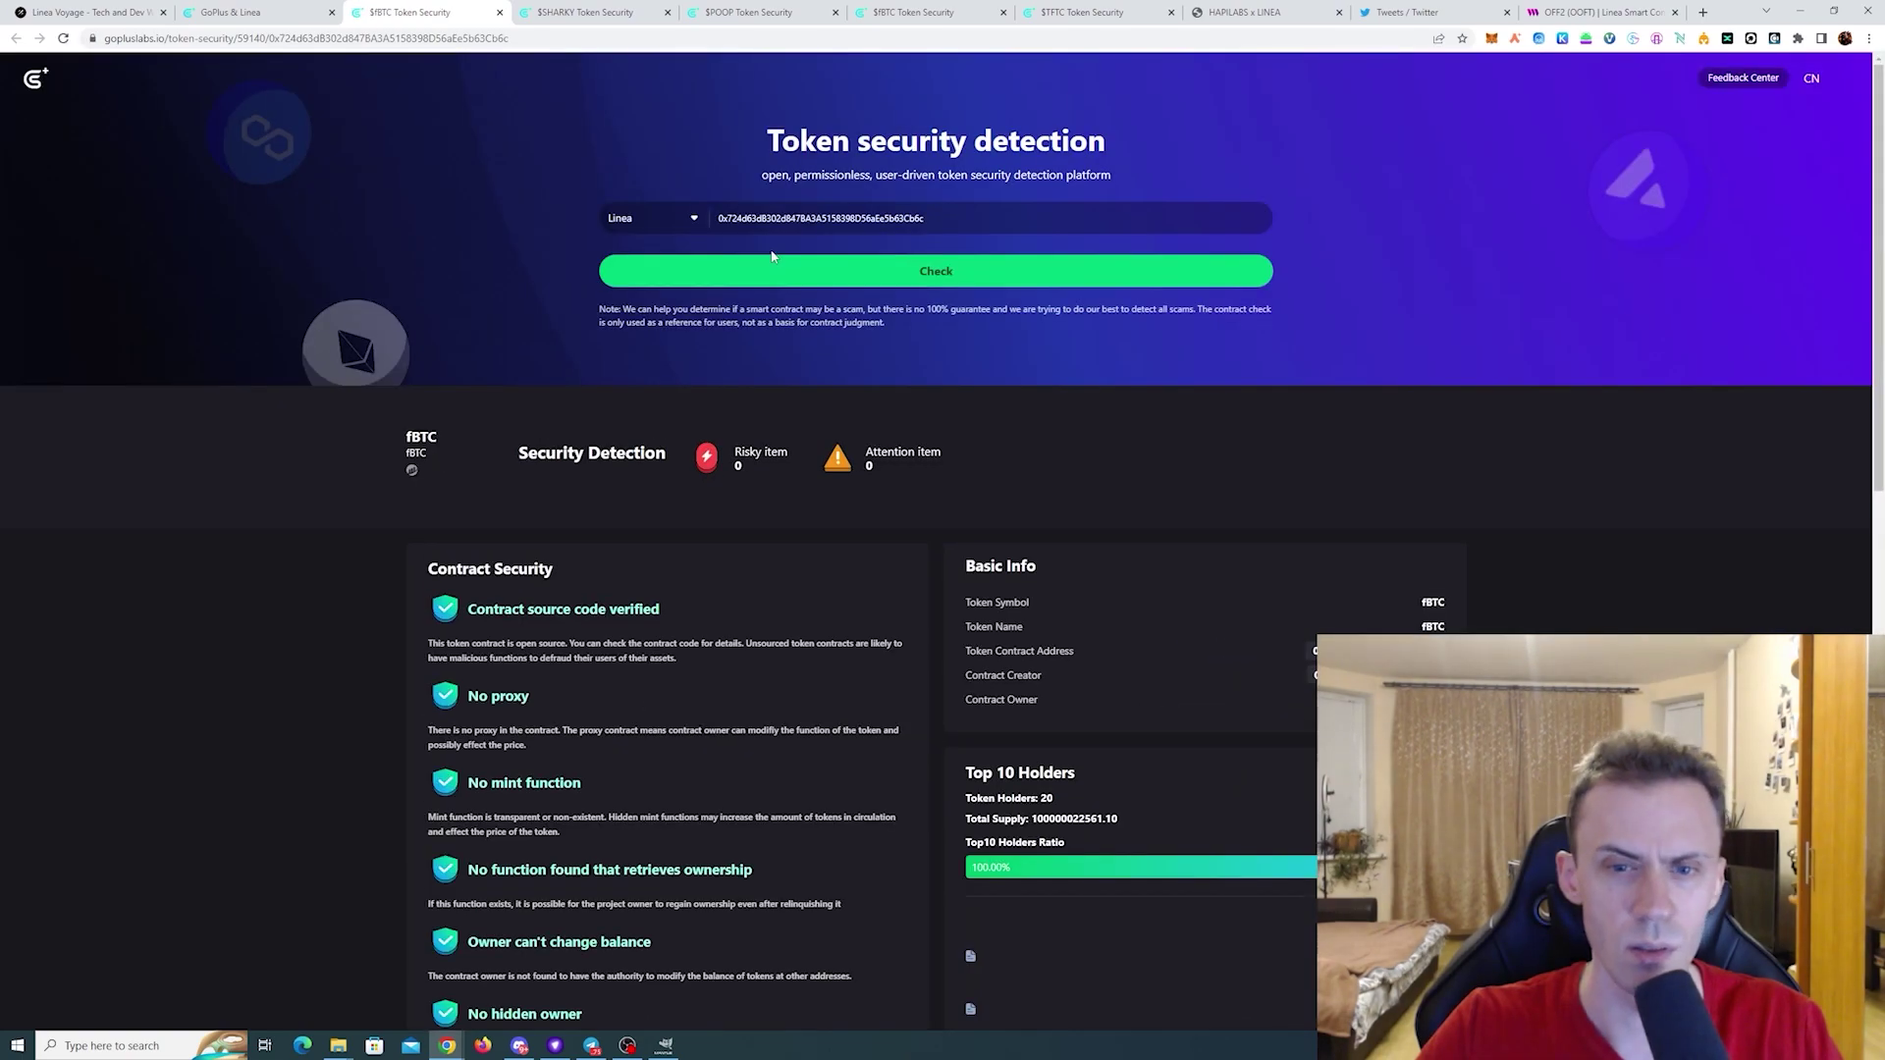
{"action": "key", "text": "ctrl+shift+Tab"}
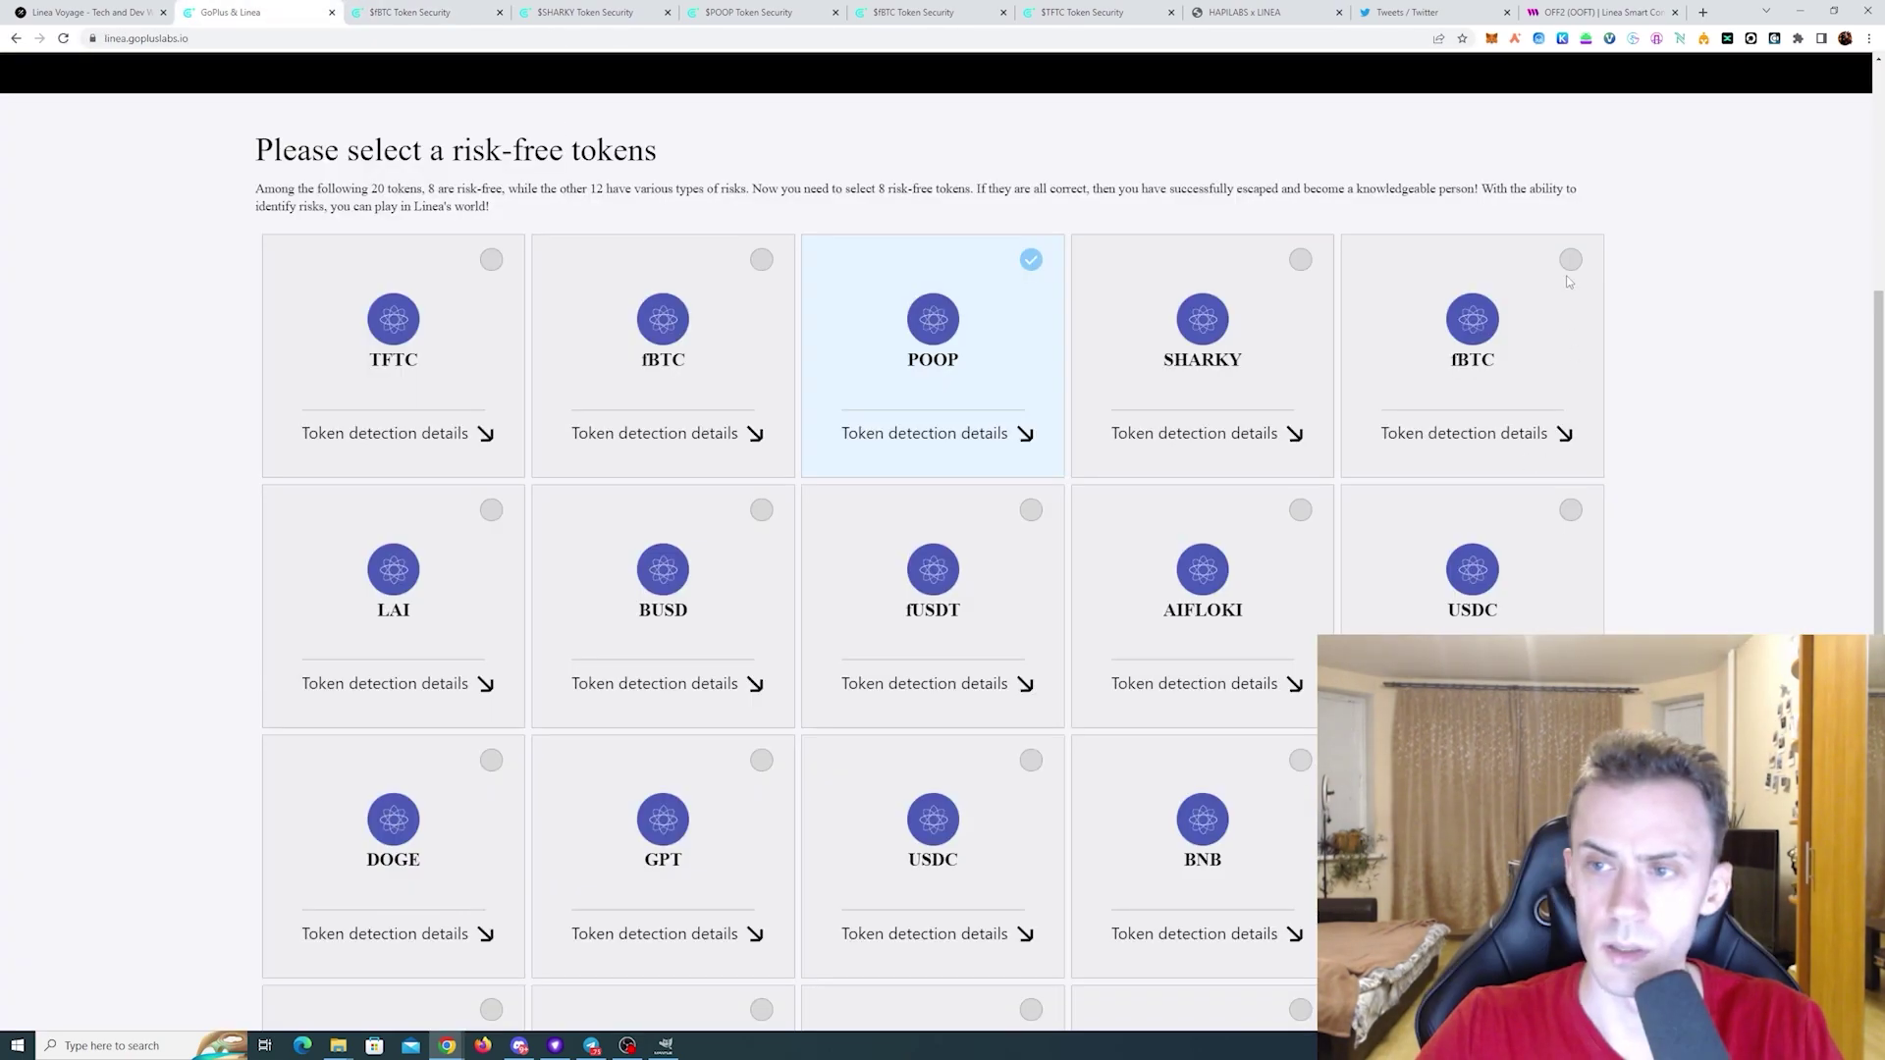
{"action": "scroll", "coordinate": [1669, 432], "scroll_direction": "down", "scroll_amount": 2}
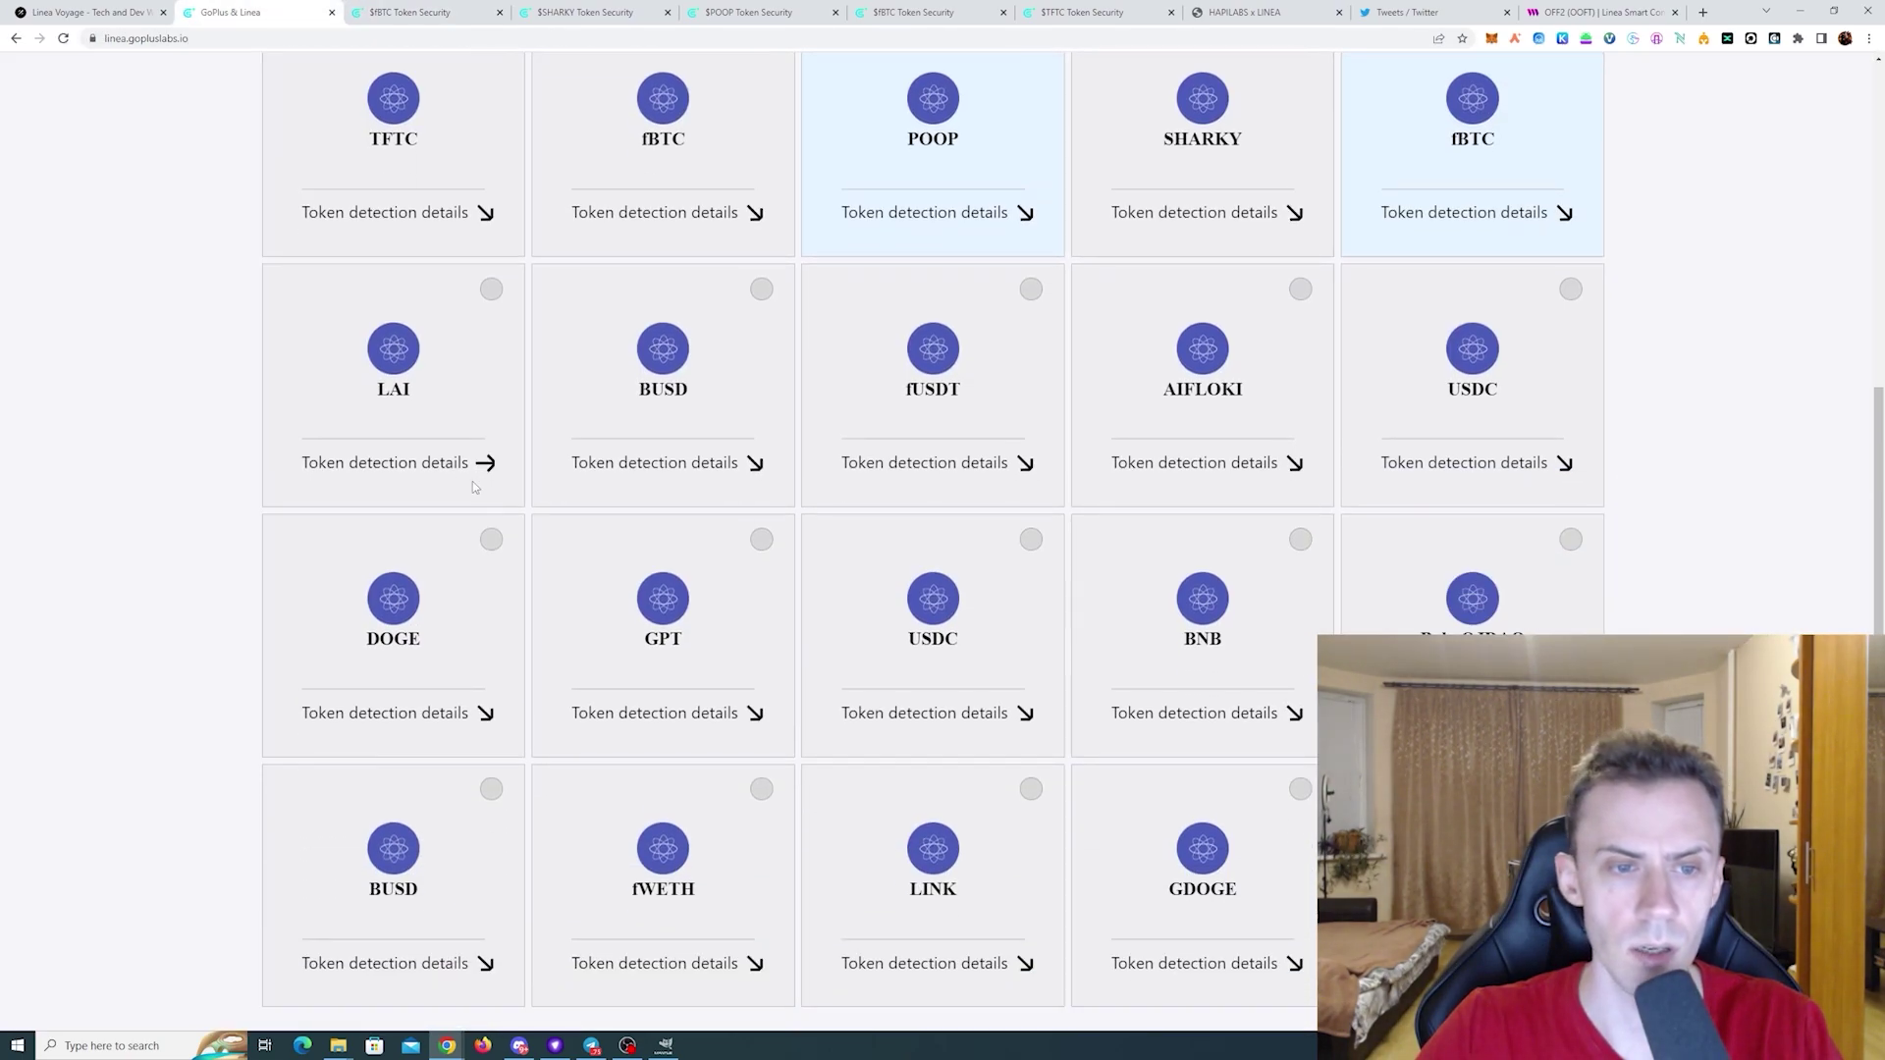
- Open the LAI, BUSD, fUSDT, AIFLOKI and USDC security reports in turn
{"action": "left_click", "coordinate": [486, 462]}
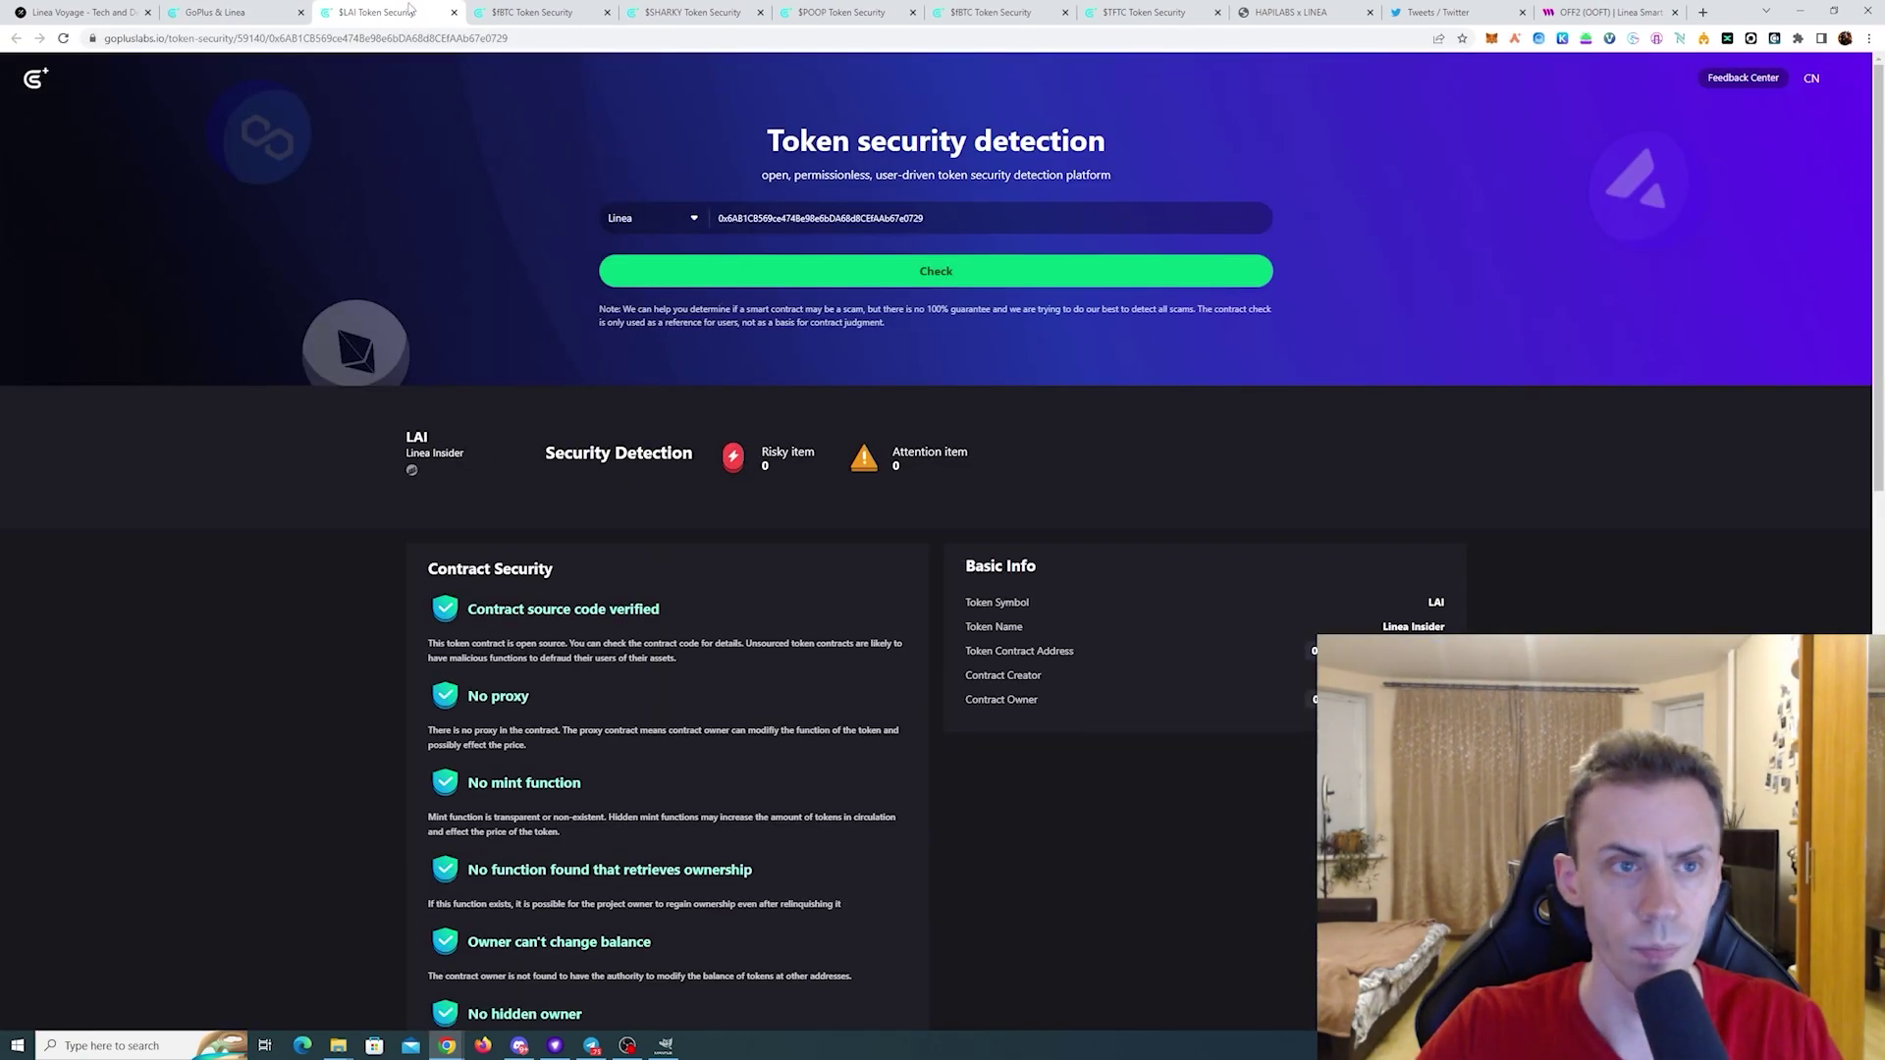
{"action": "left_click", "coordinate": [211, 11]}
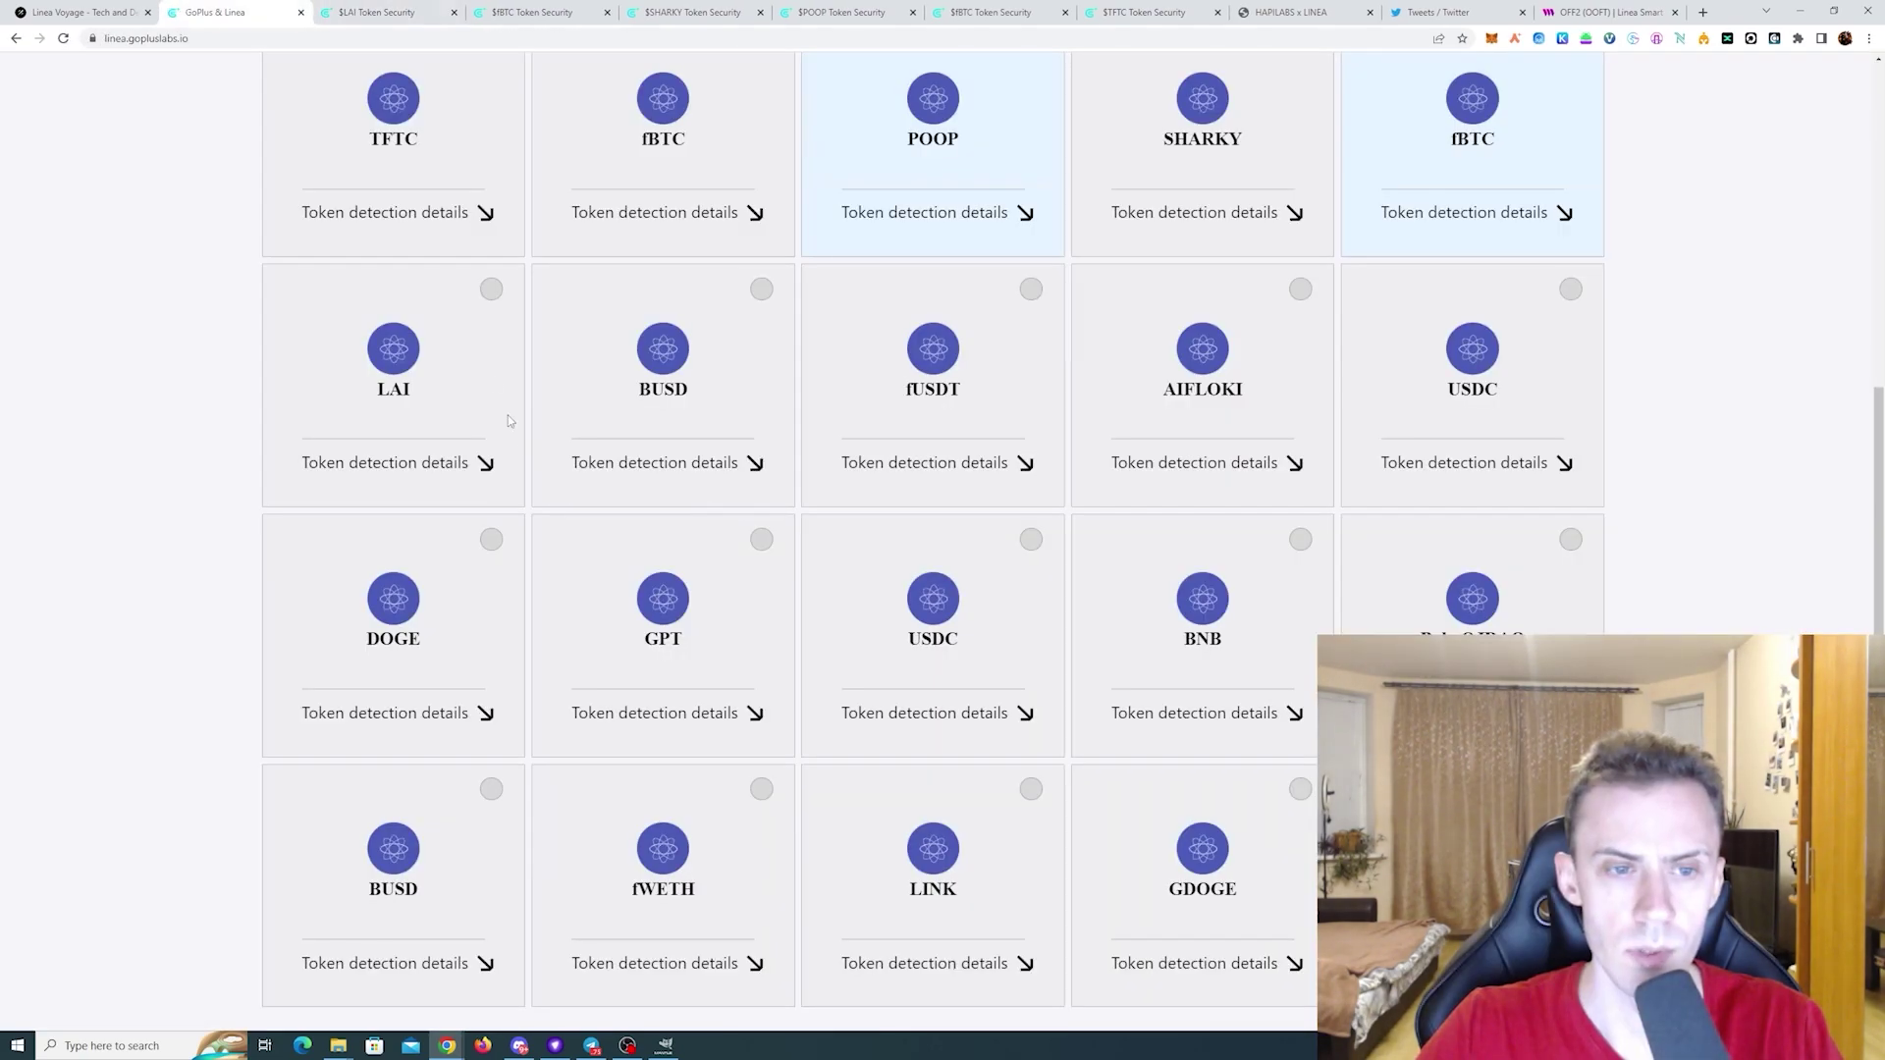
{"action": "left_click", "coordinate": [721, 464]}
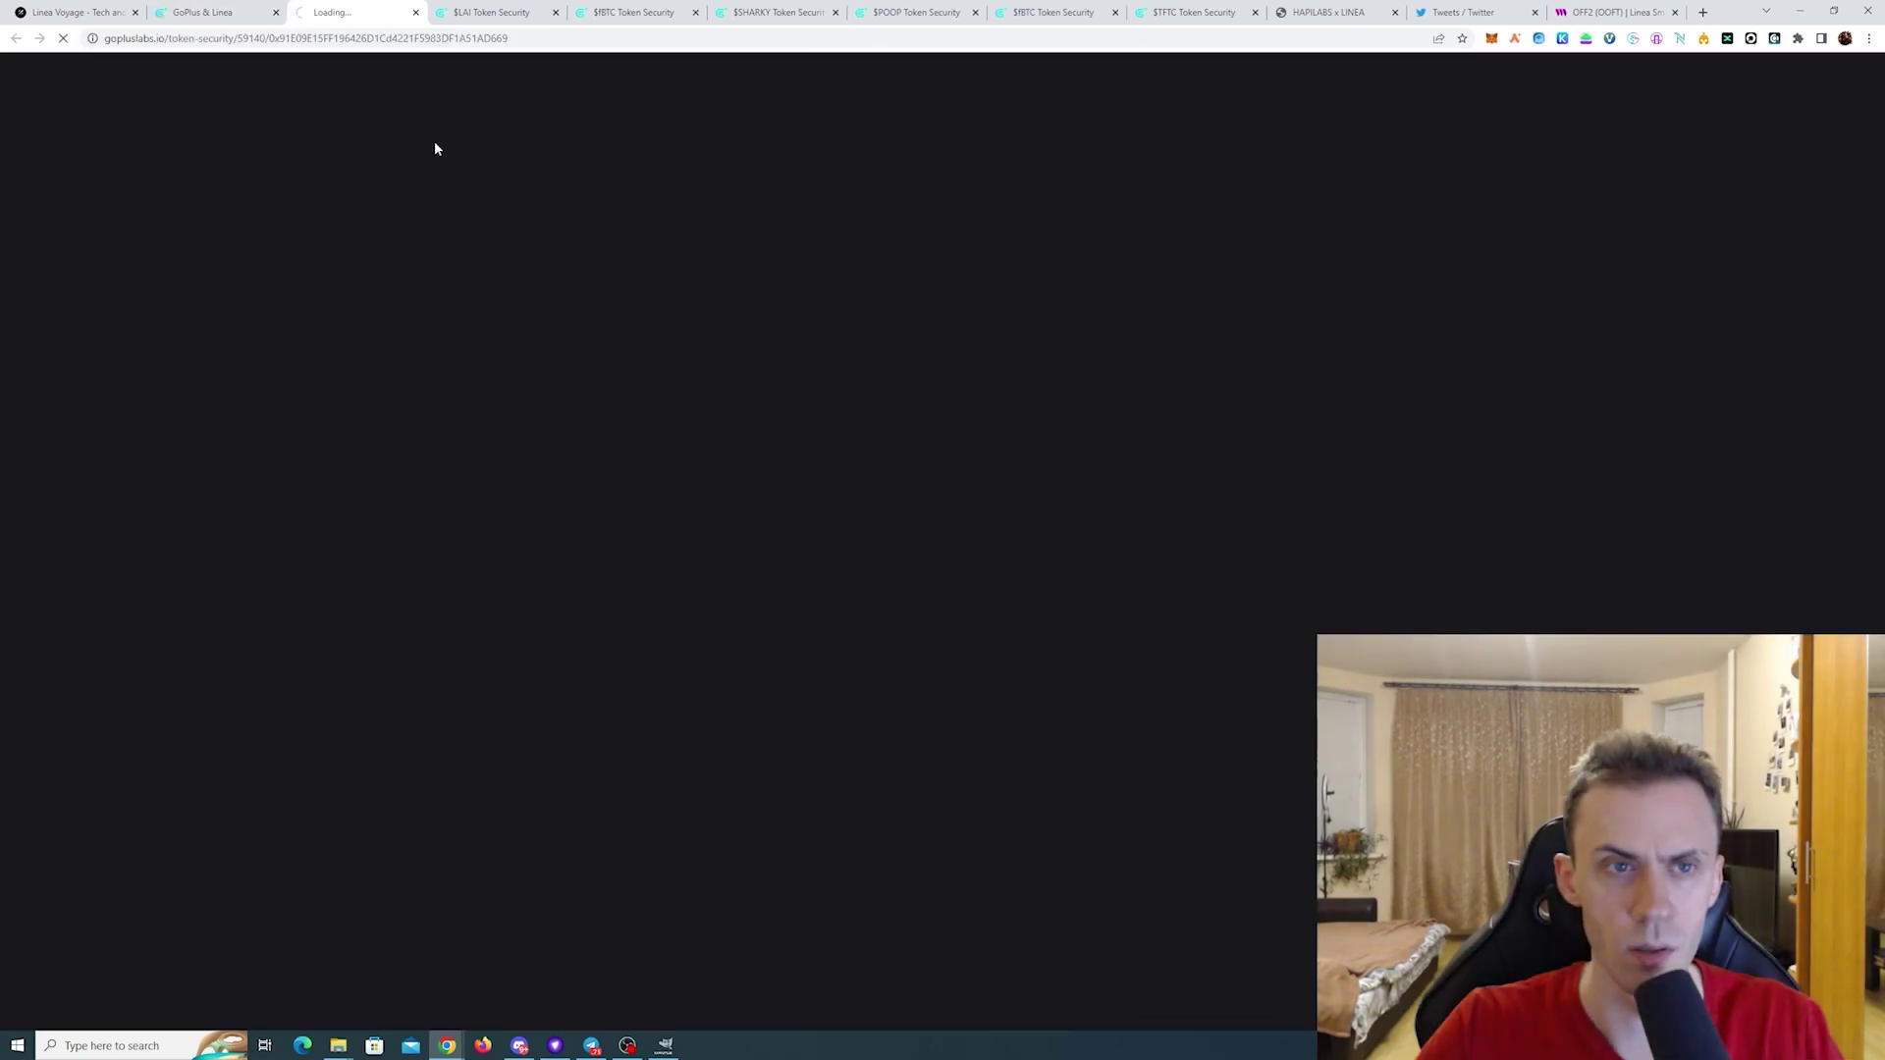
{"action": "left_click", "coordinate": [258, 10]}
{"action": "left_click", "coordinate": [957, 462]}
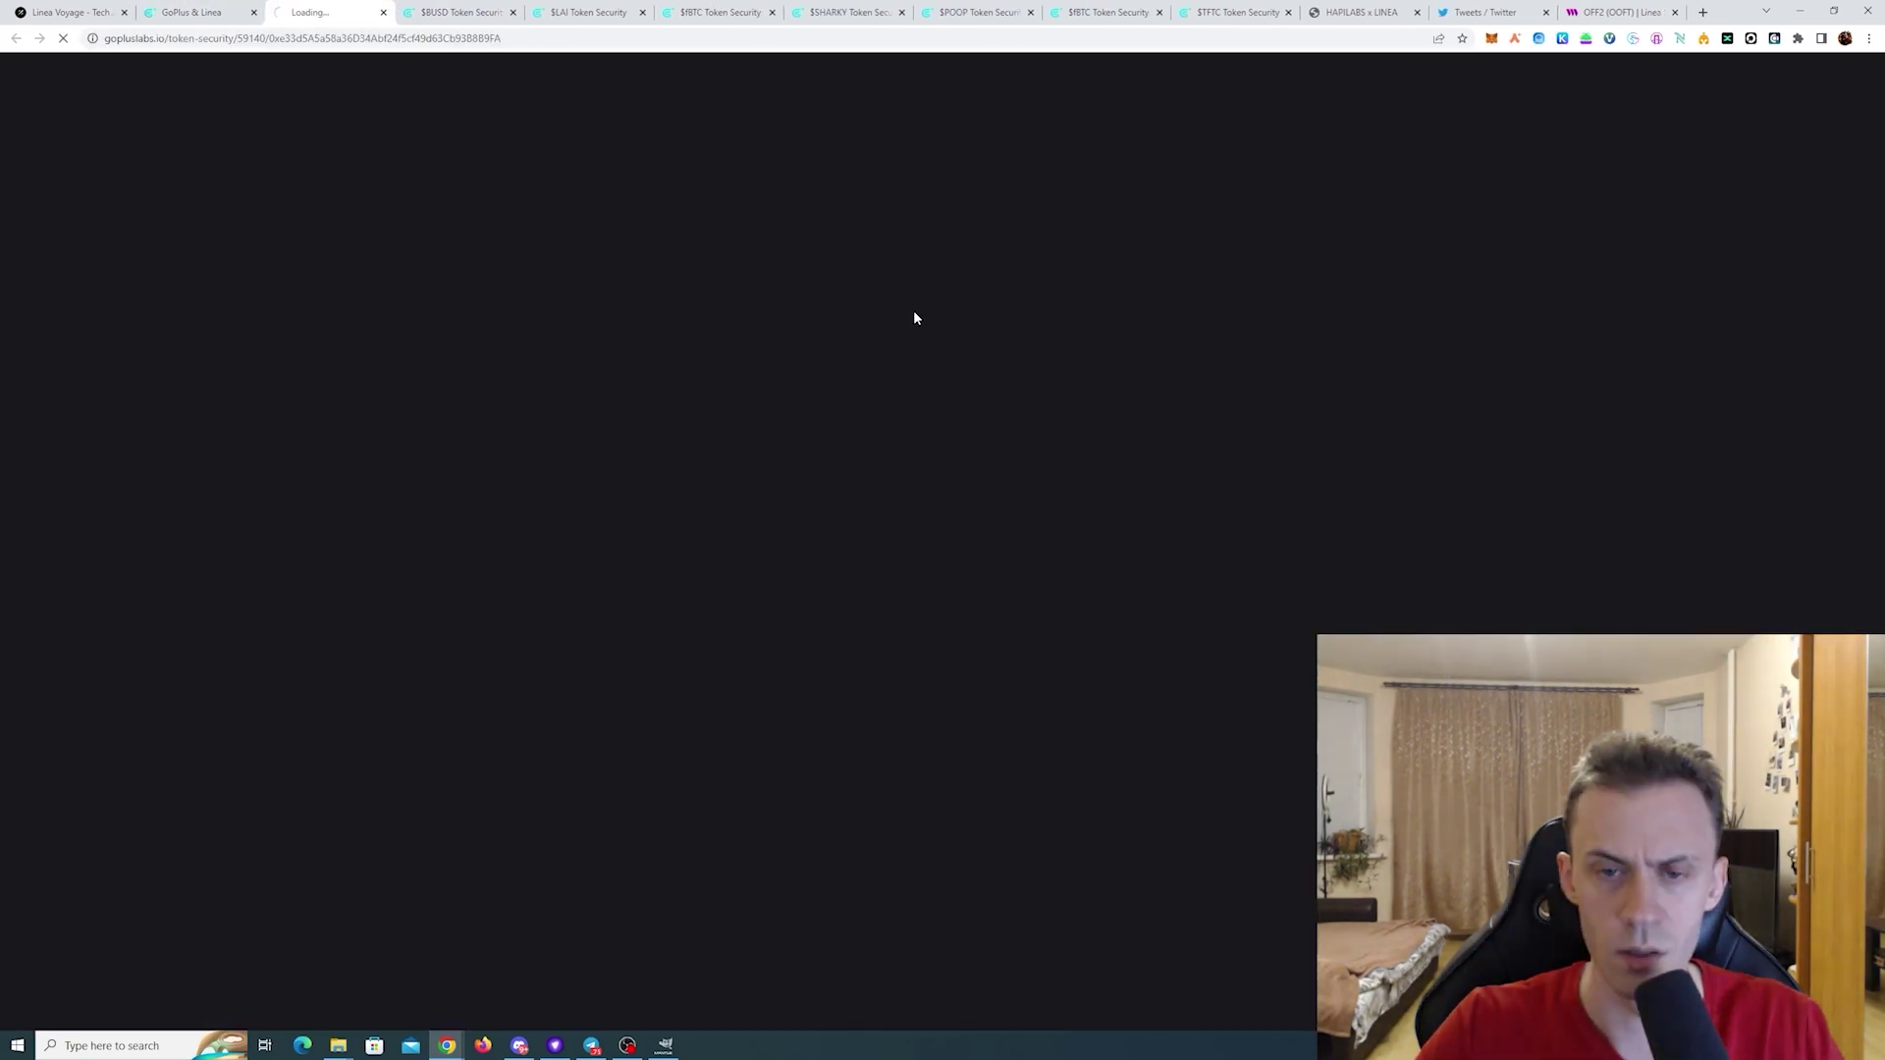
{"action": "left_click", "coordinate": [208, 8]}
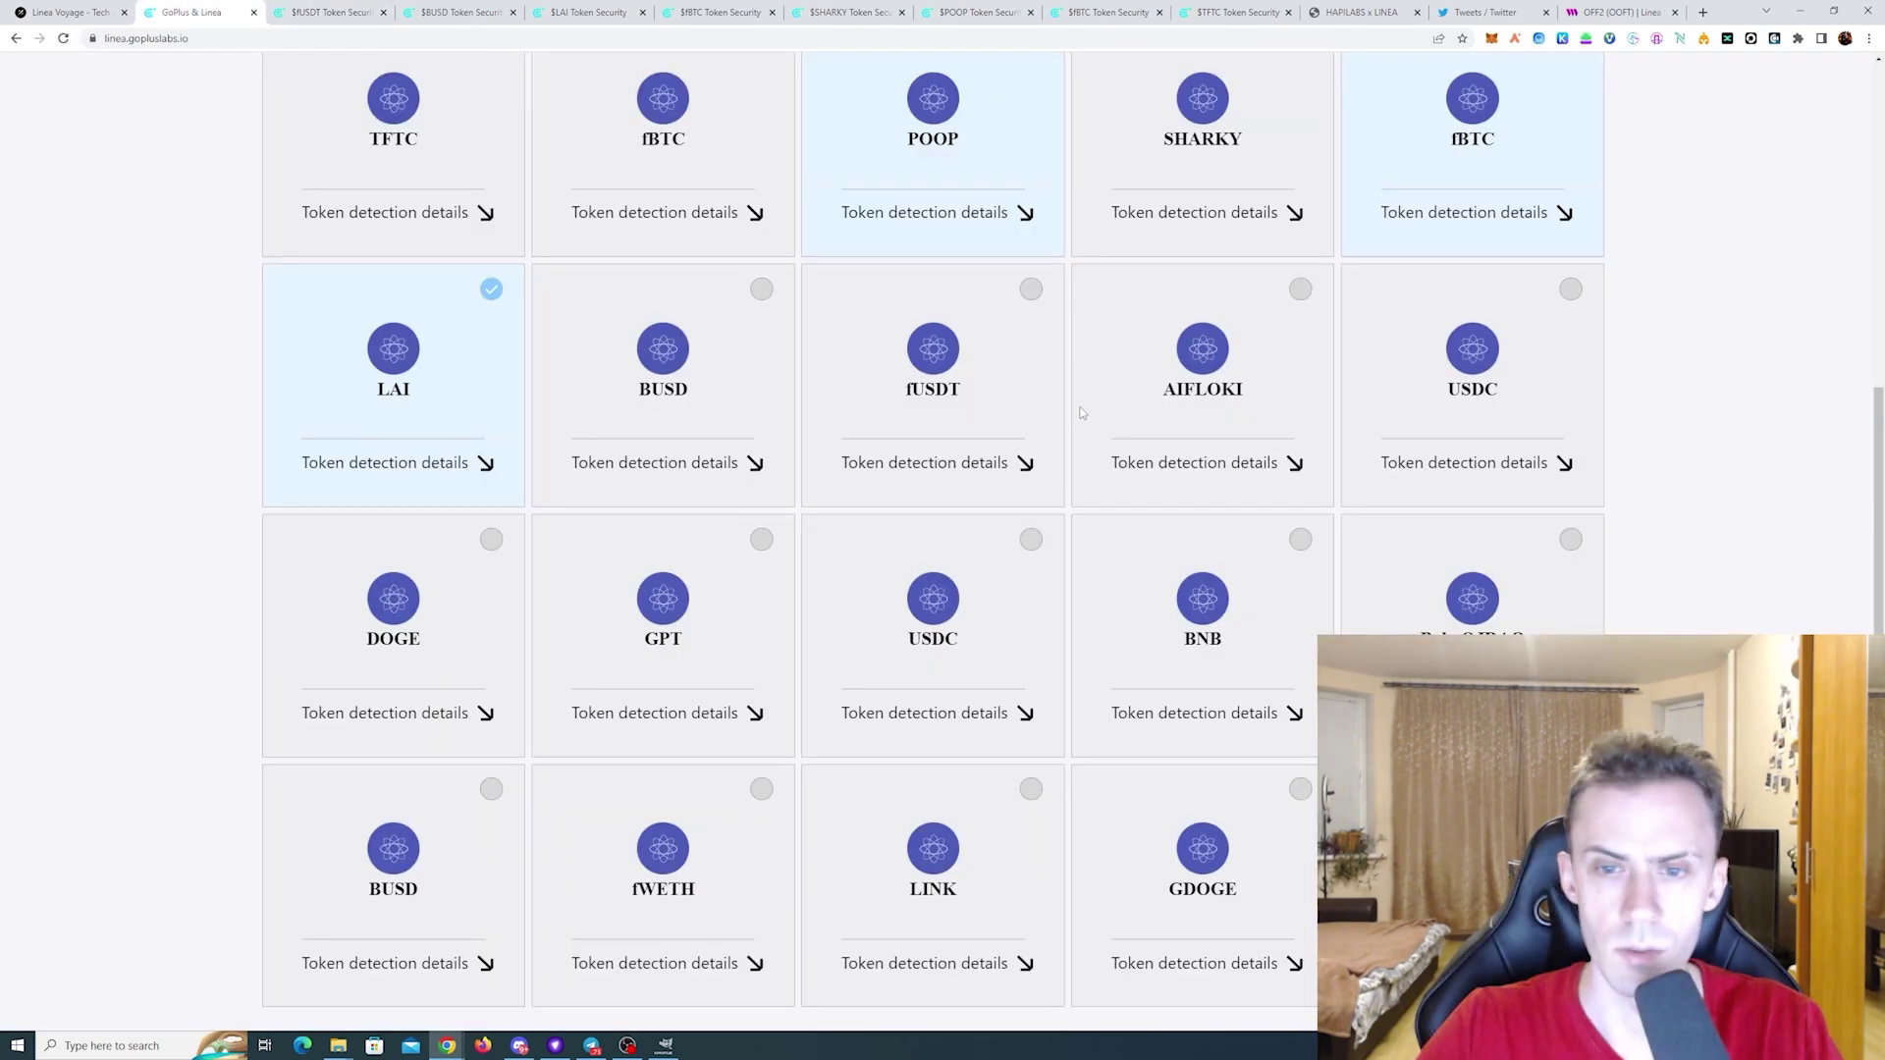
{"action": "left_click", "coordinate": [1213, 464]}
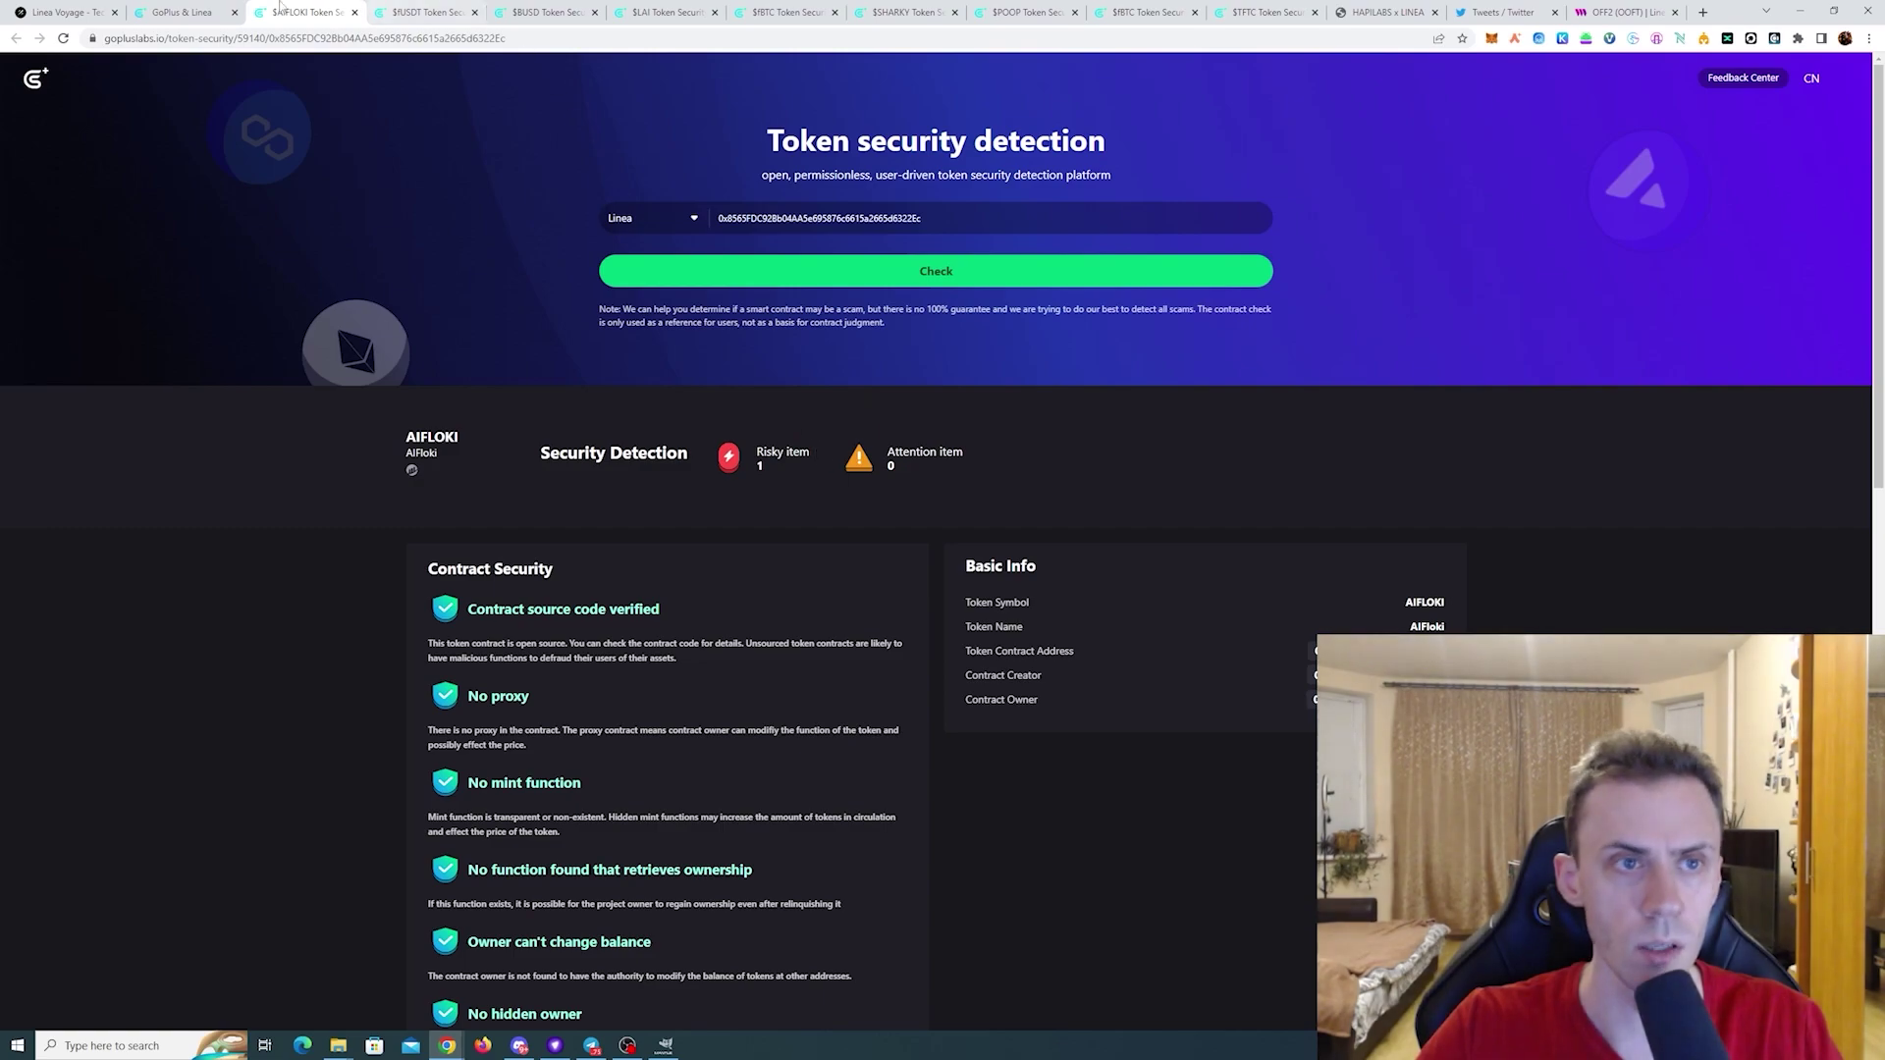
{"action": "left_click", "coordinate": [188, 8]}
{"action": "left_click", "coordinate": [1464, 461]}
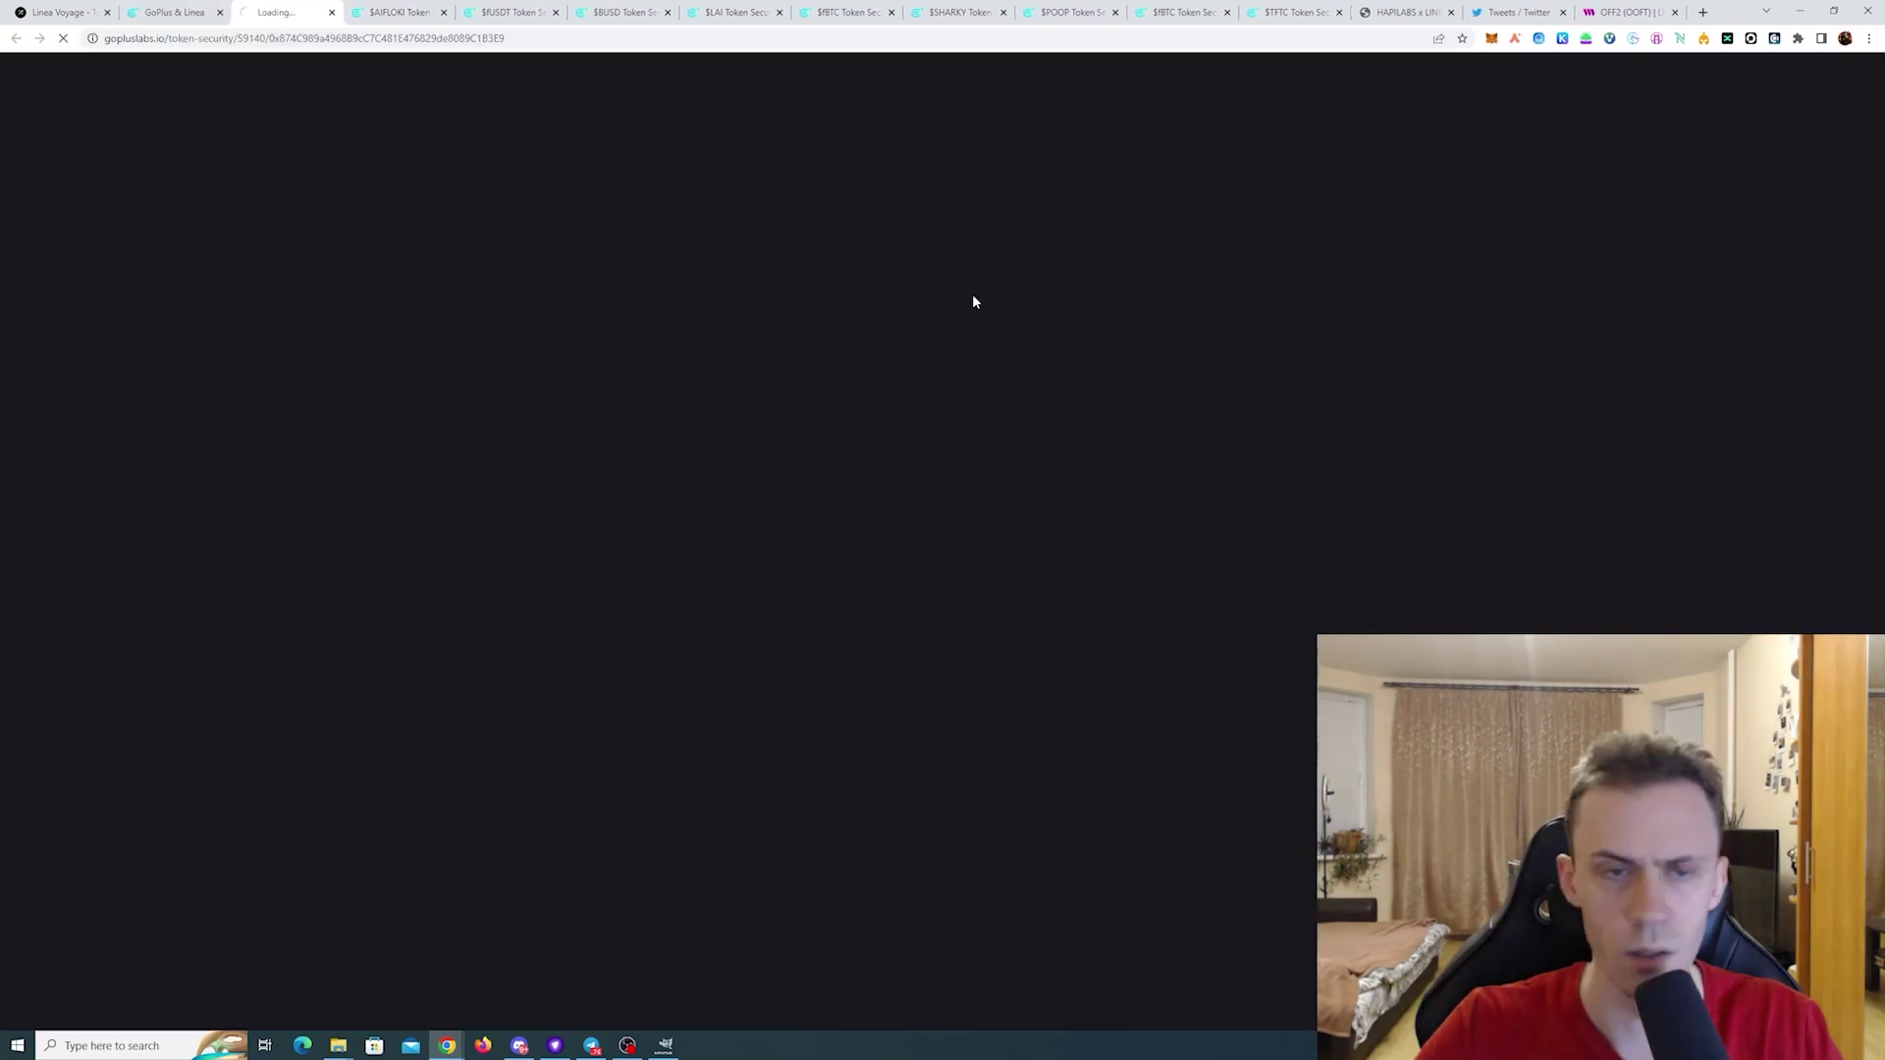
- Review the DOGE, GPT and USDC token security reports
{"action": "left_click", "coordinate": [193, 10]}
{"action": "scroll", "coordinate": [410, 428], "scroll_direction": "down", "scroll_amount": 3}
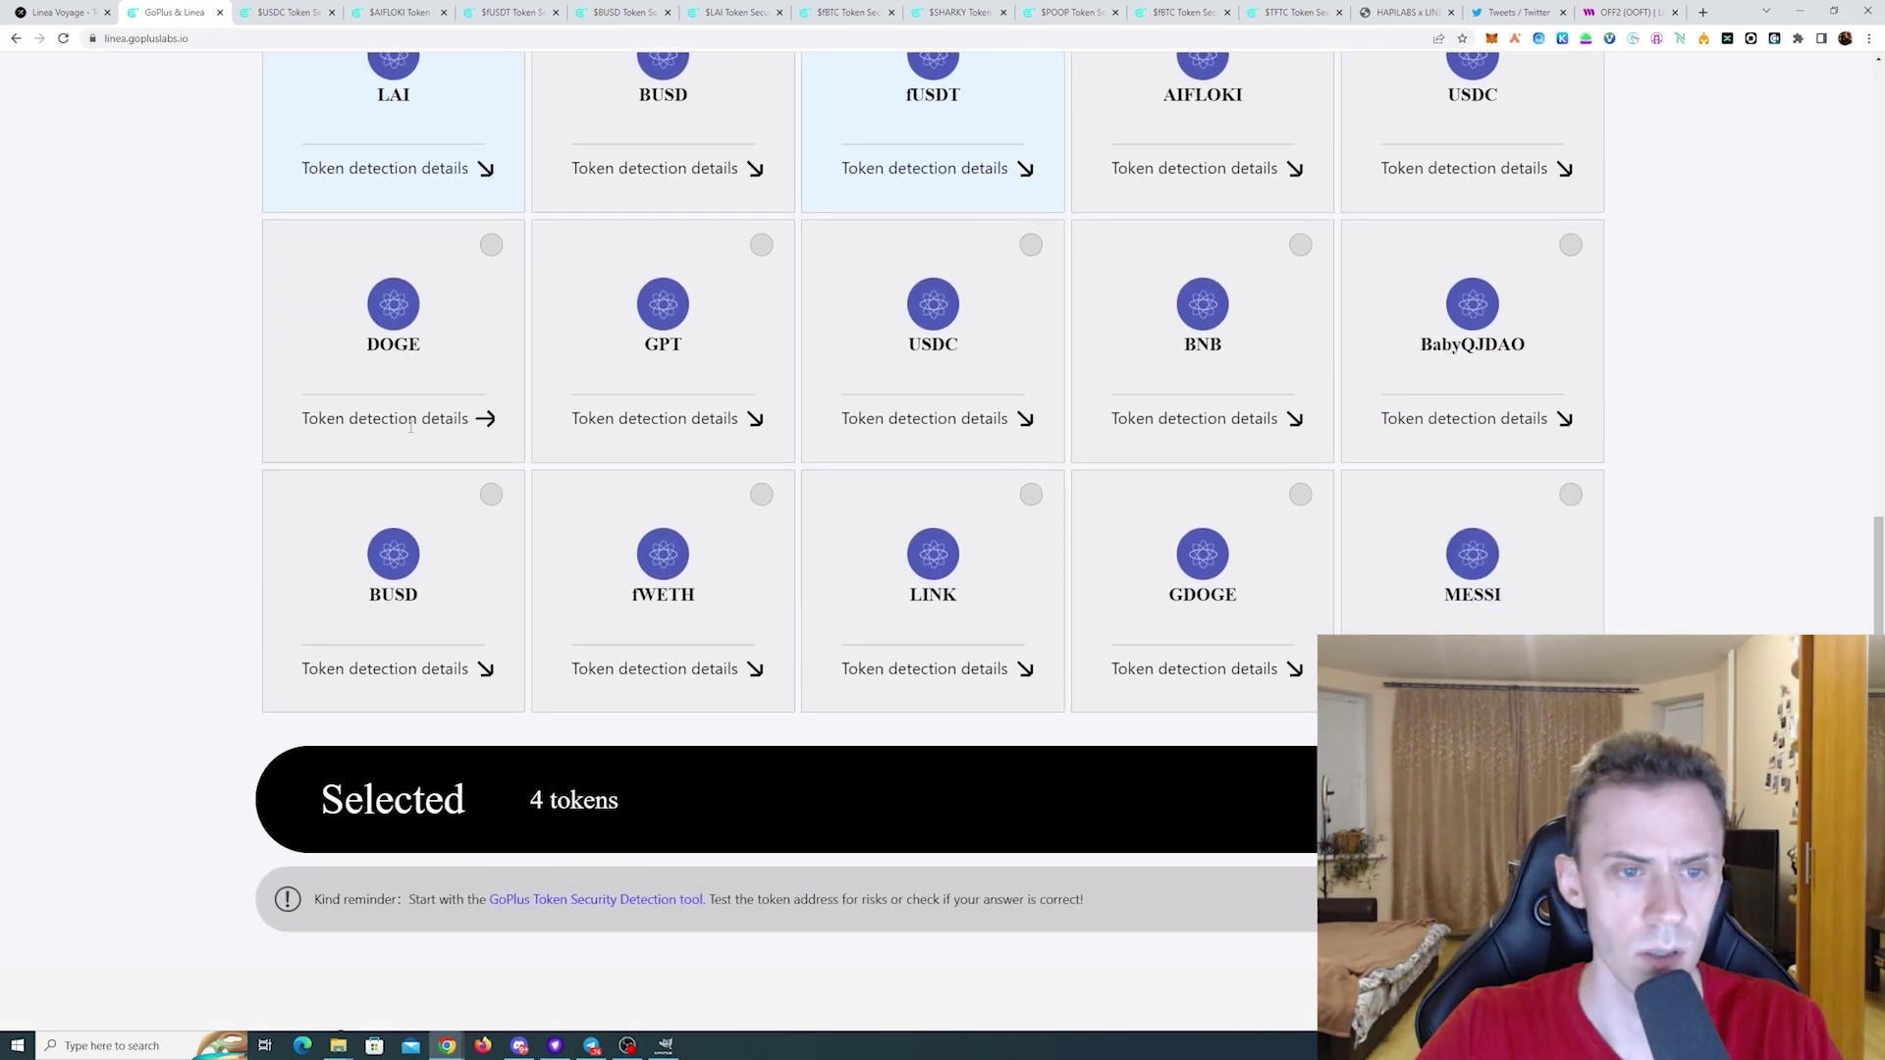
{"action": "left_click", "coordinate": [411, 420]}
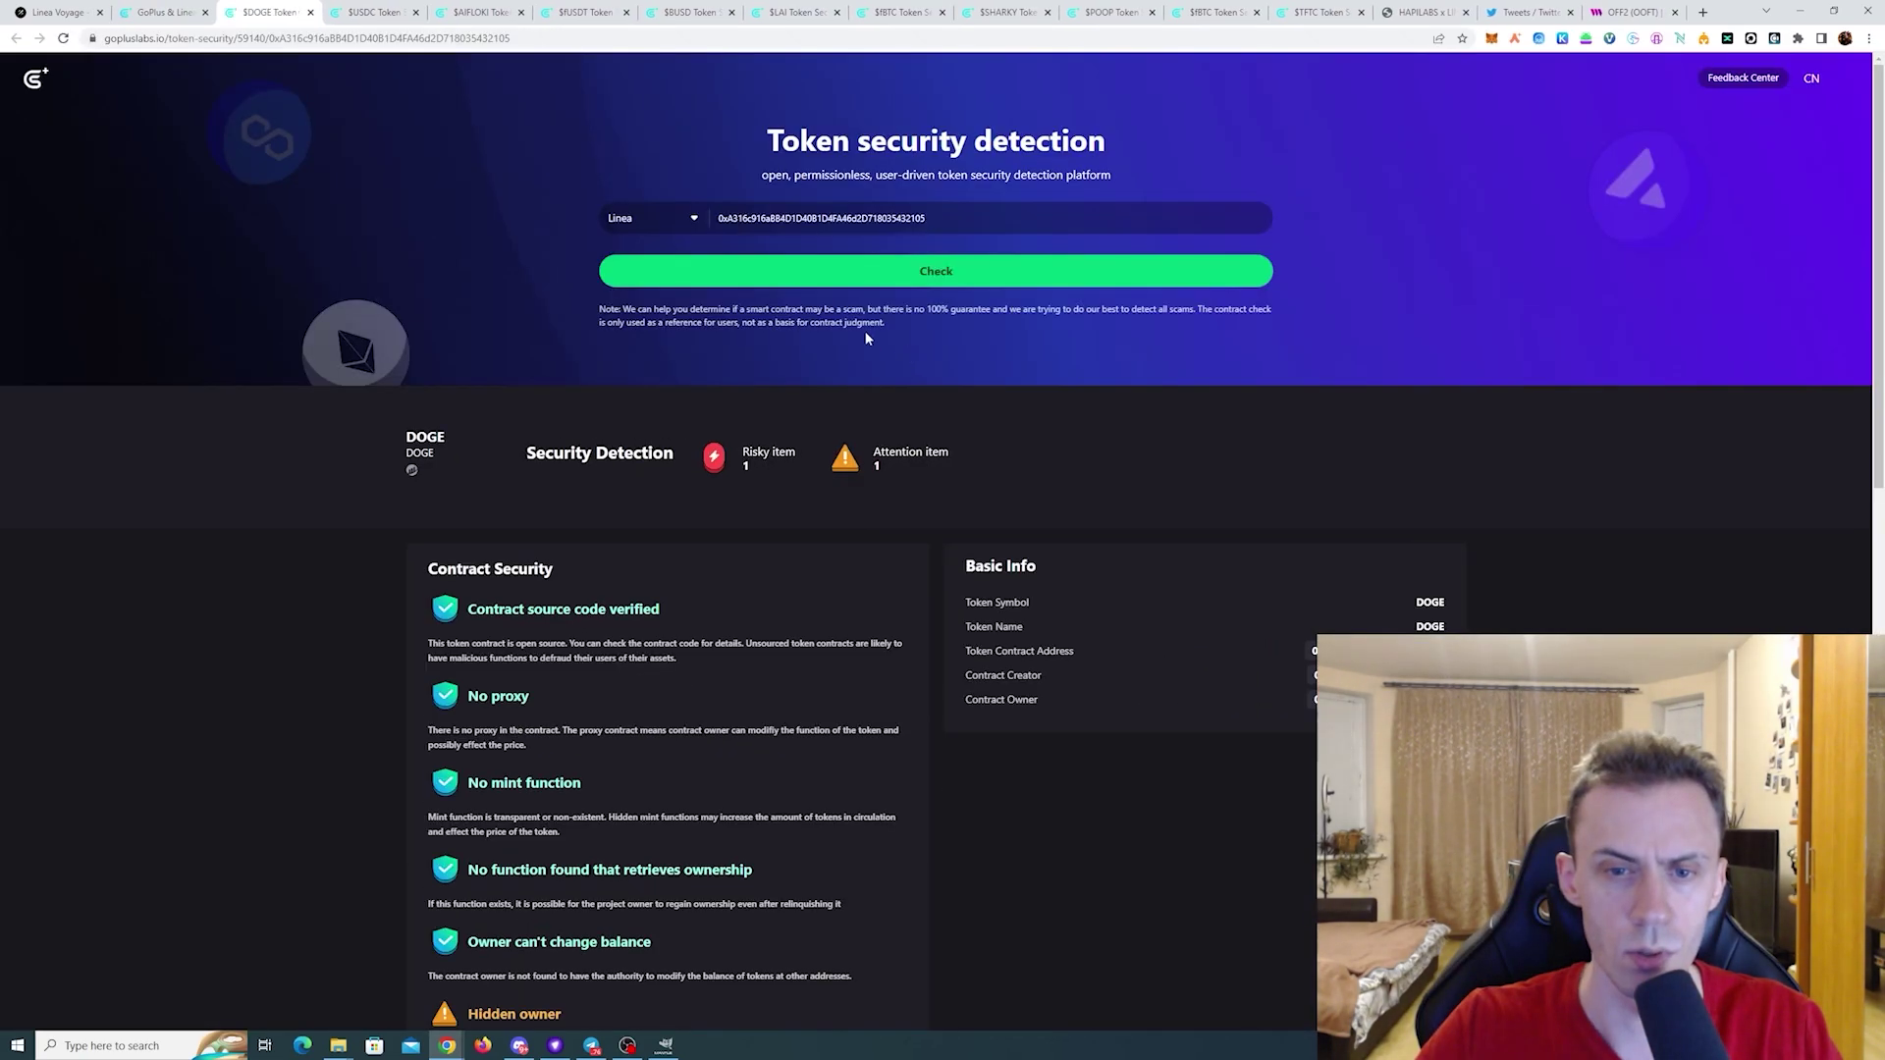
{"action": "left_click", "coordinate": [160, 8]}
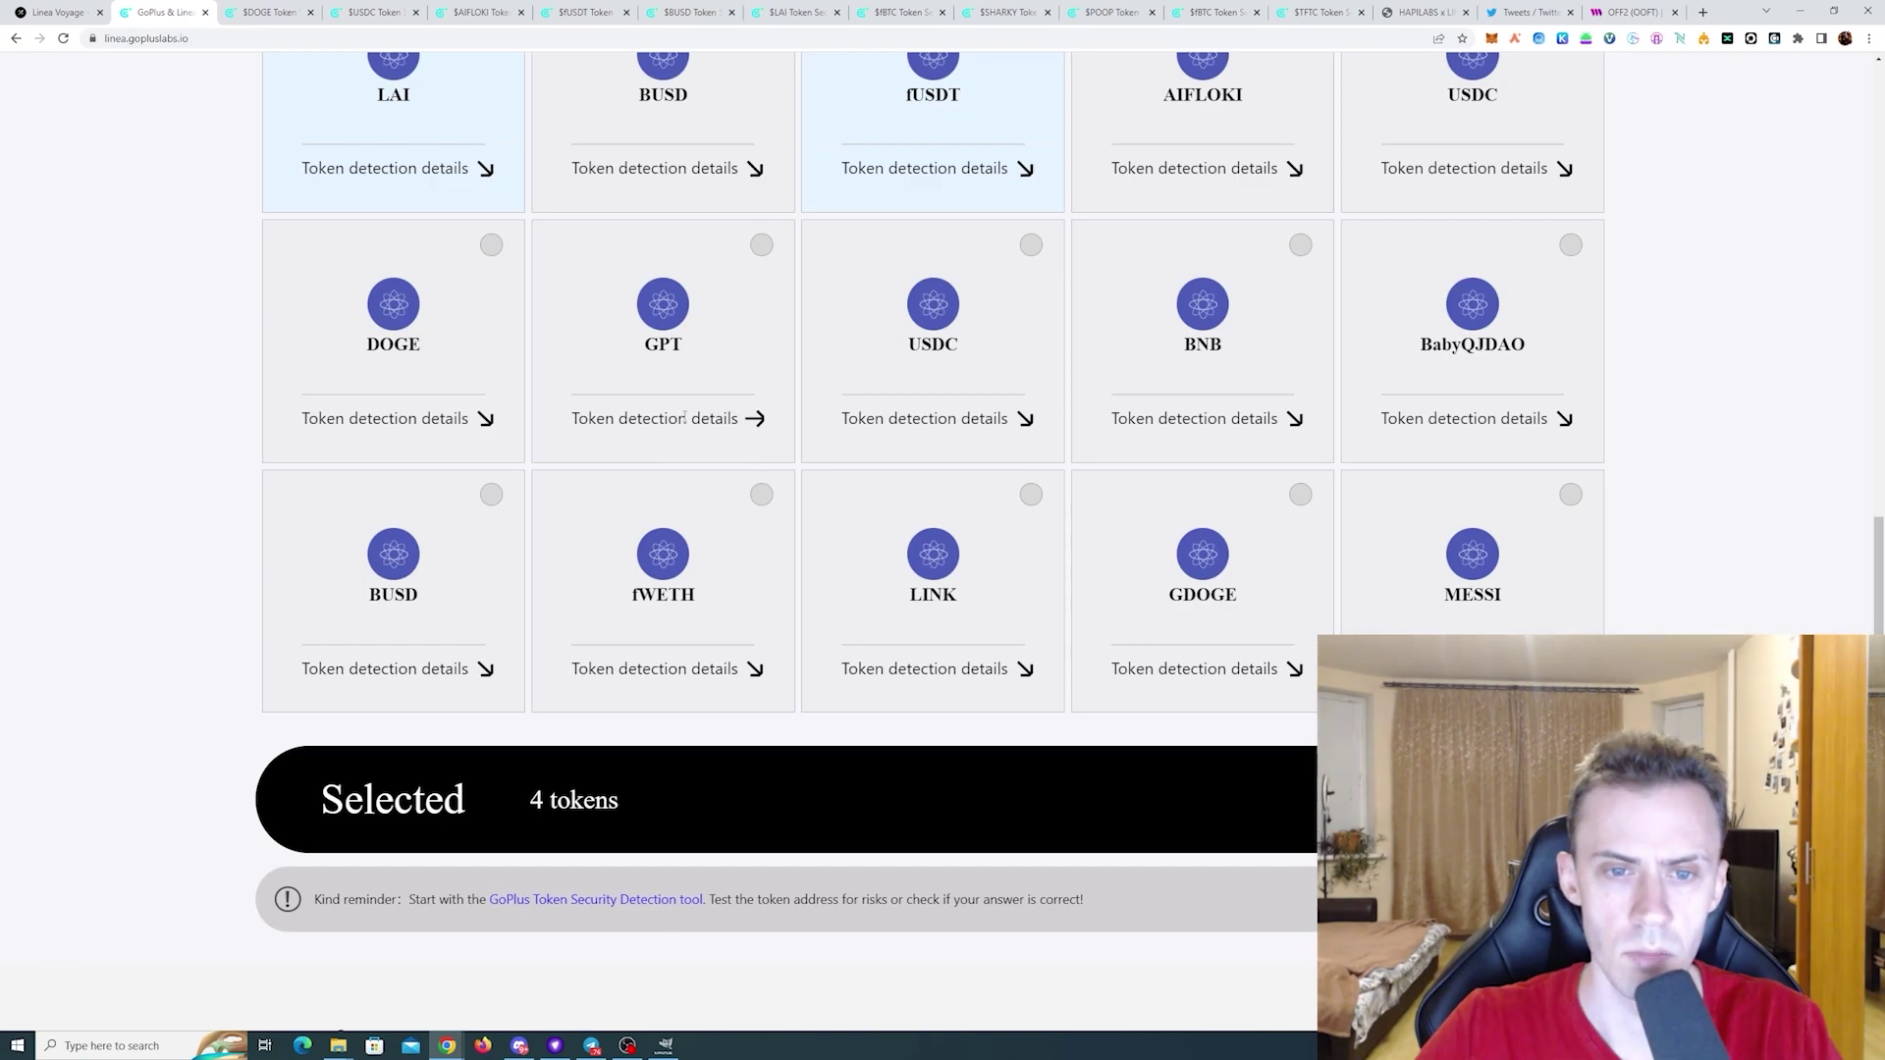
{"action": "left_click", "coordinate": [754, 419]}
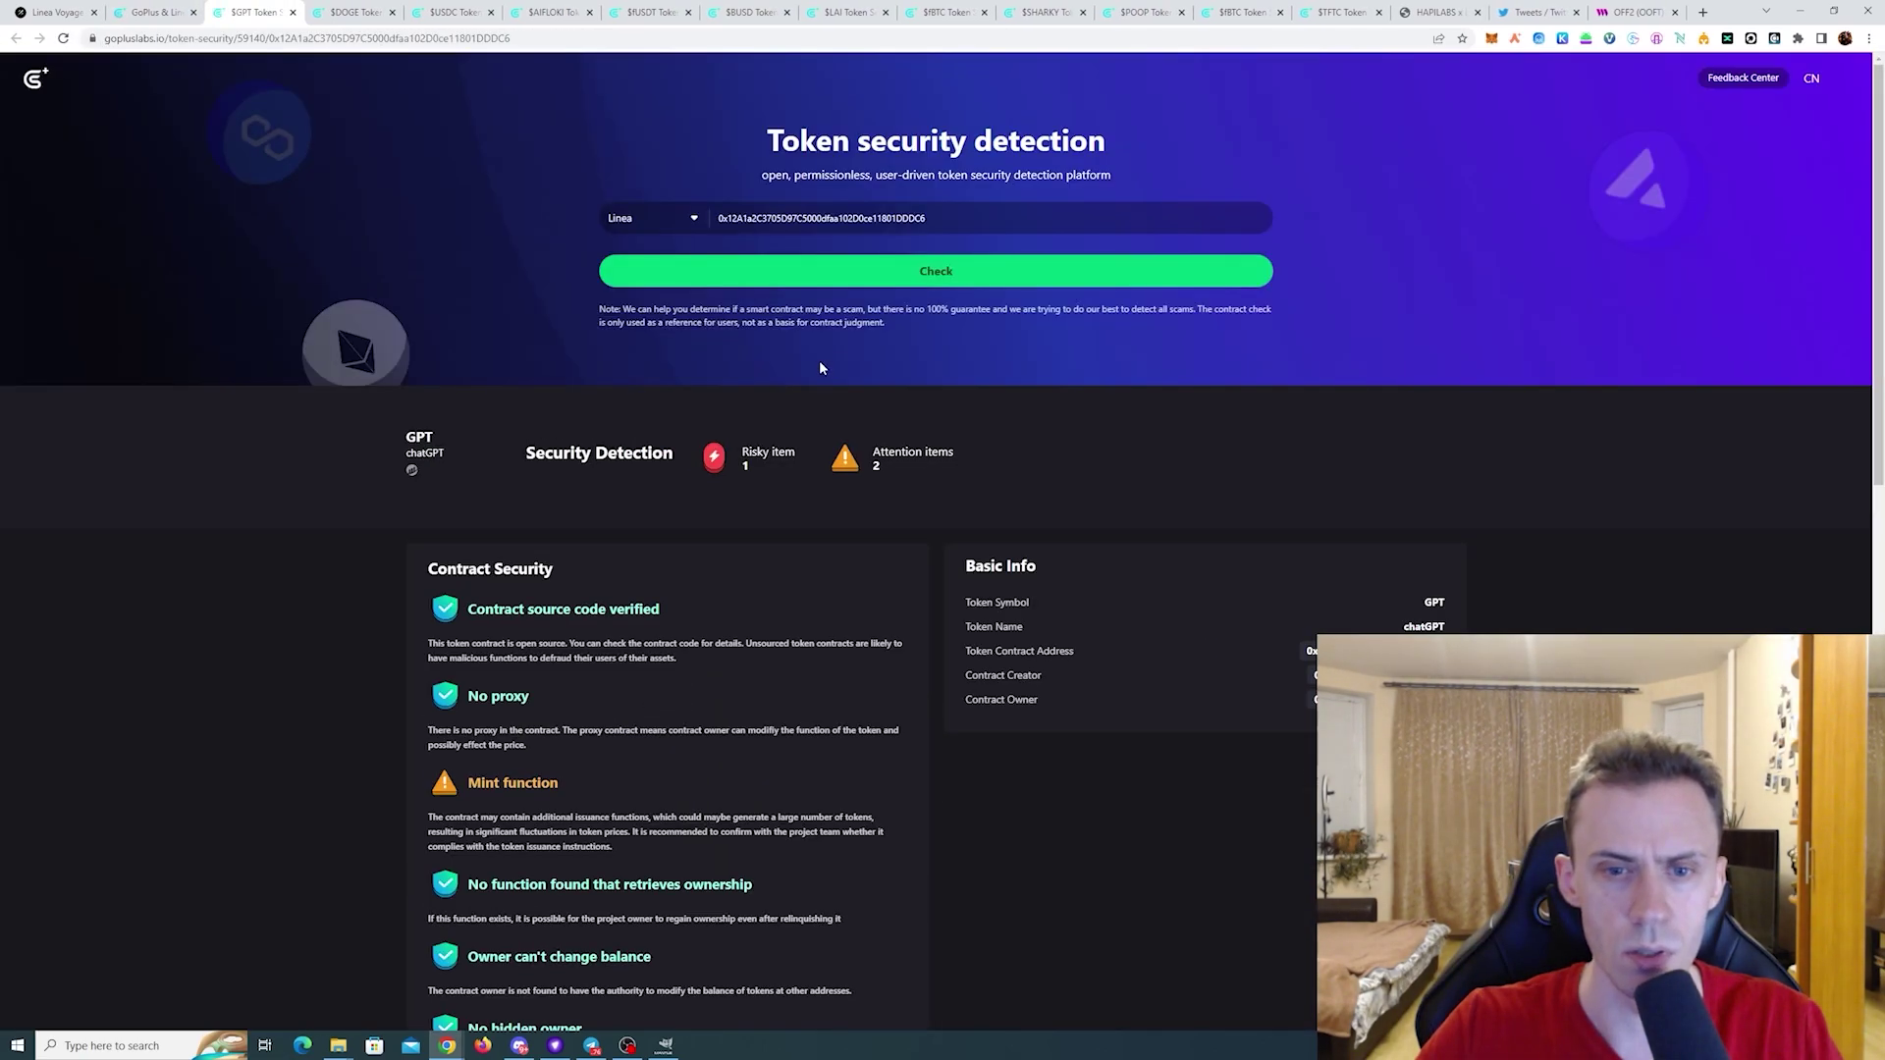
{"action": "key", "text": "ctrl+shift+Tab"}
{"action": "left_click", "coordinate": [936, 416]}
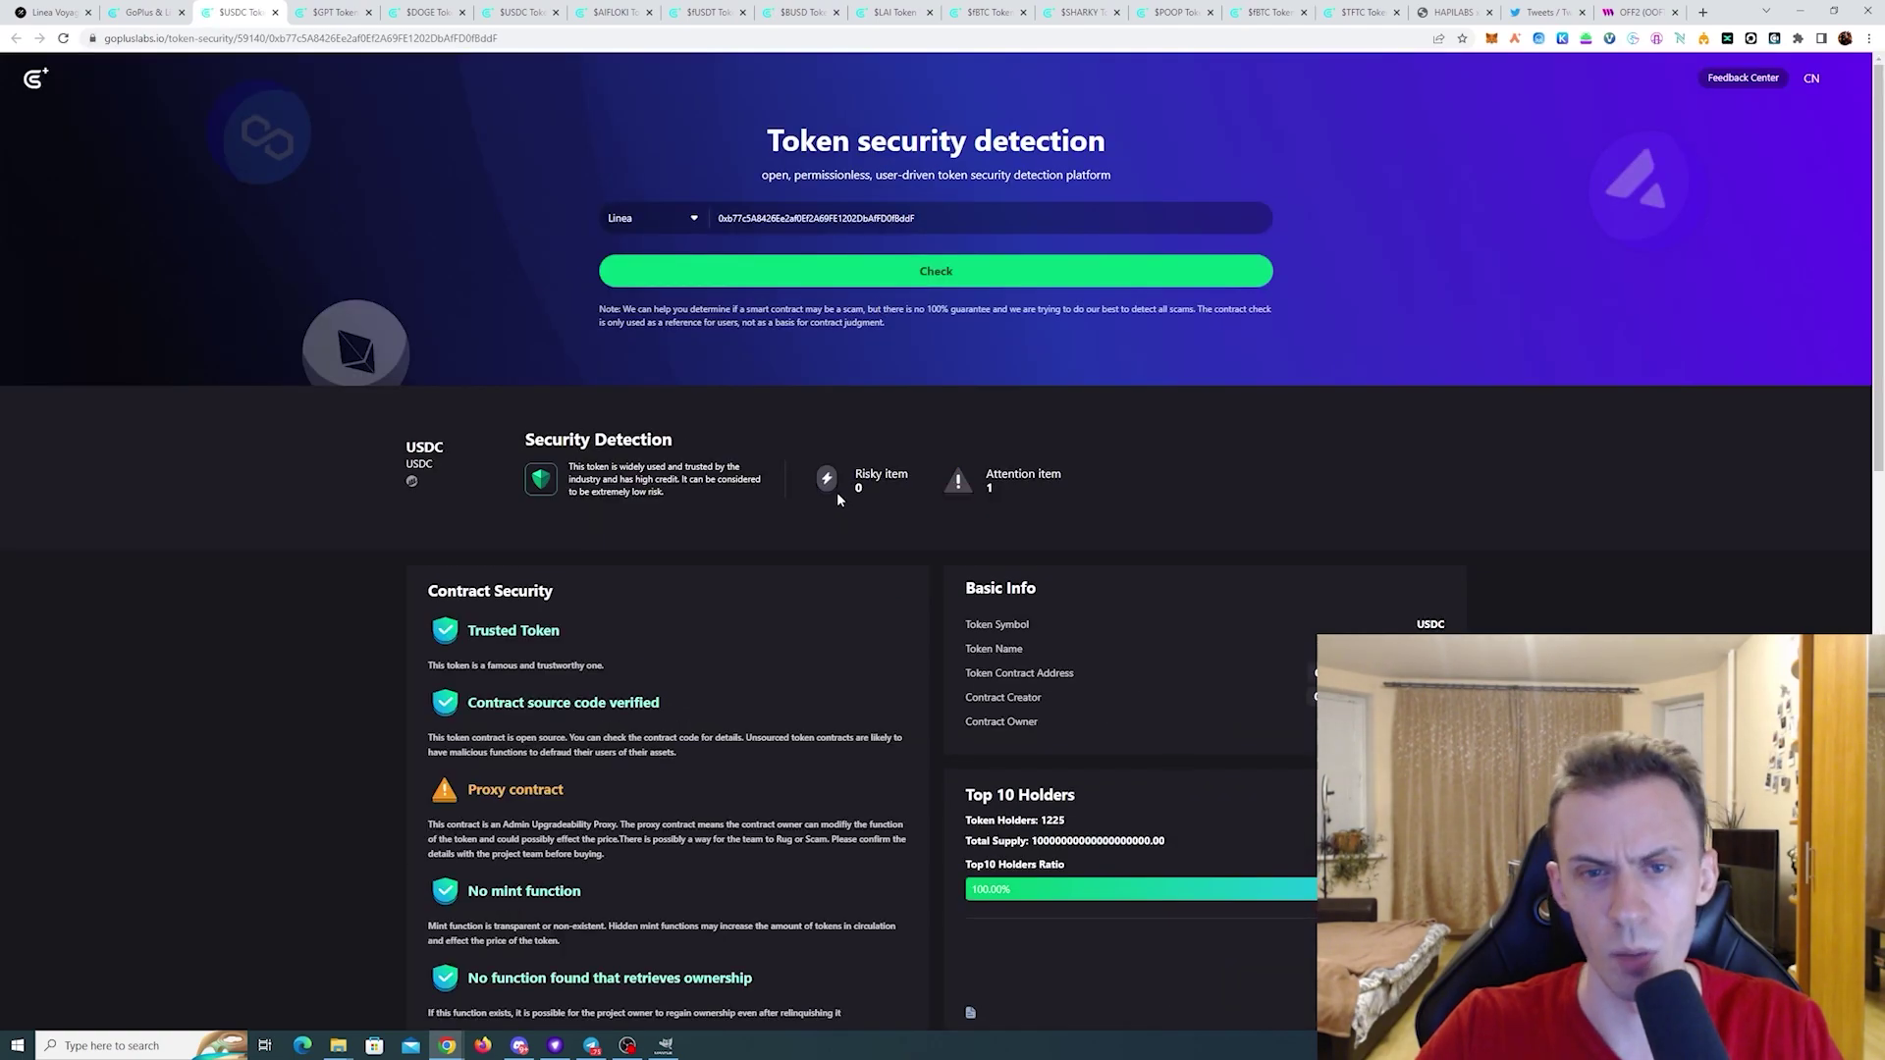
{"action": "left_click", "coordinate": [142, 12]}
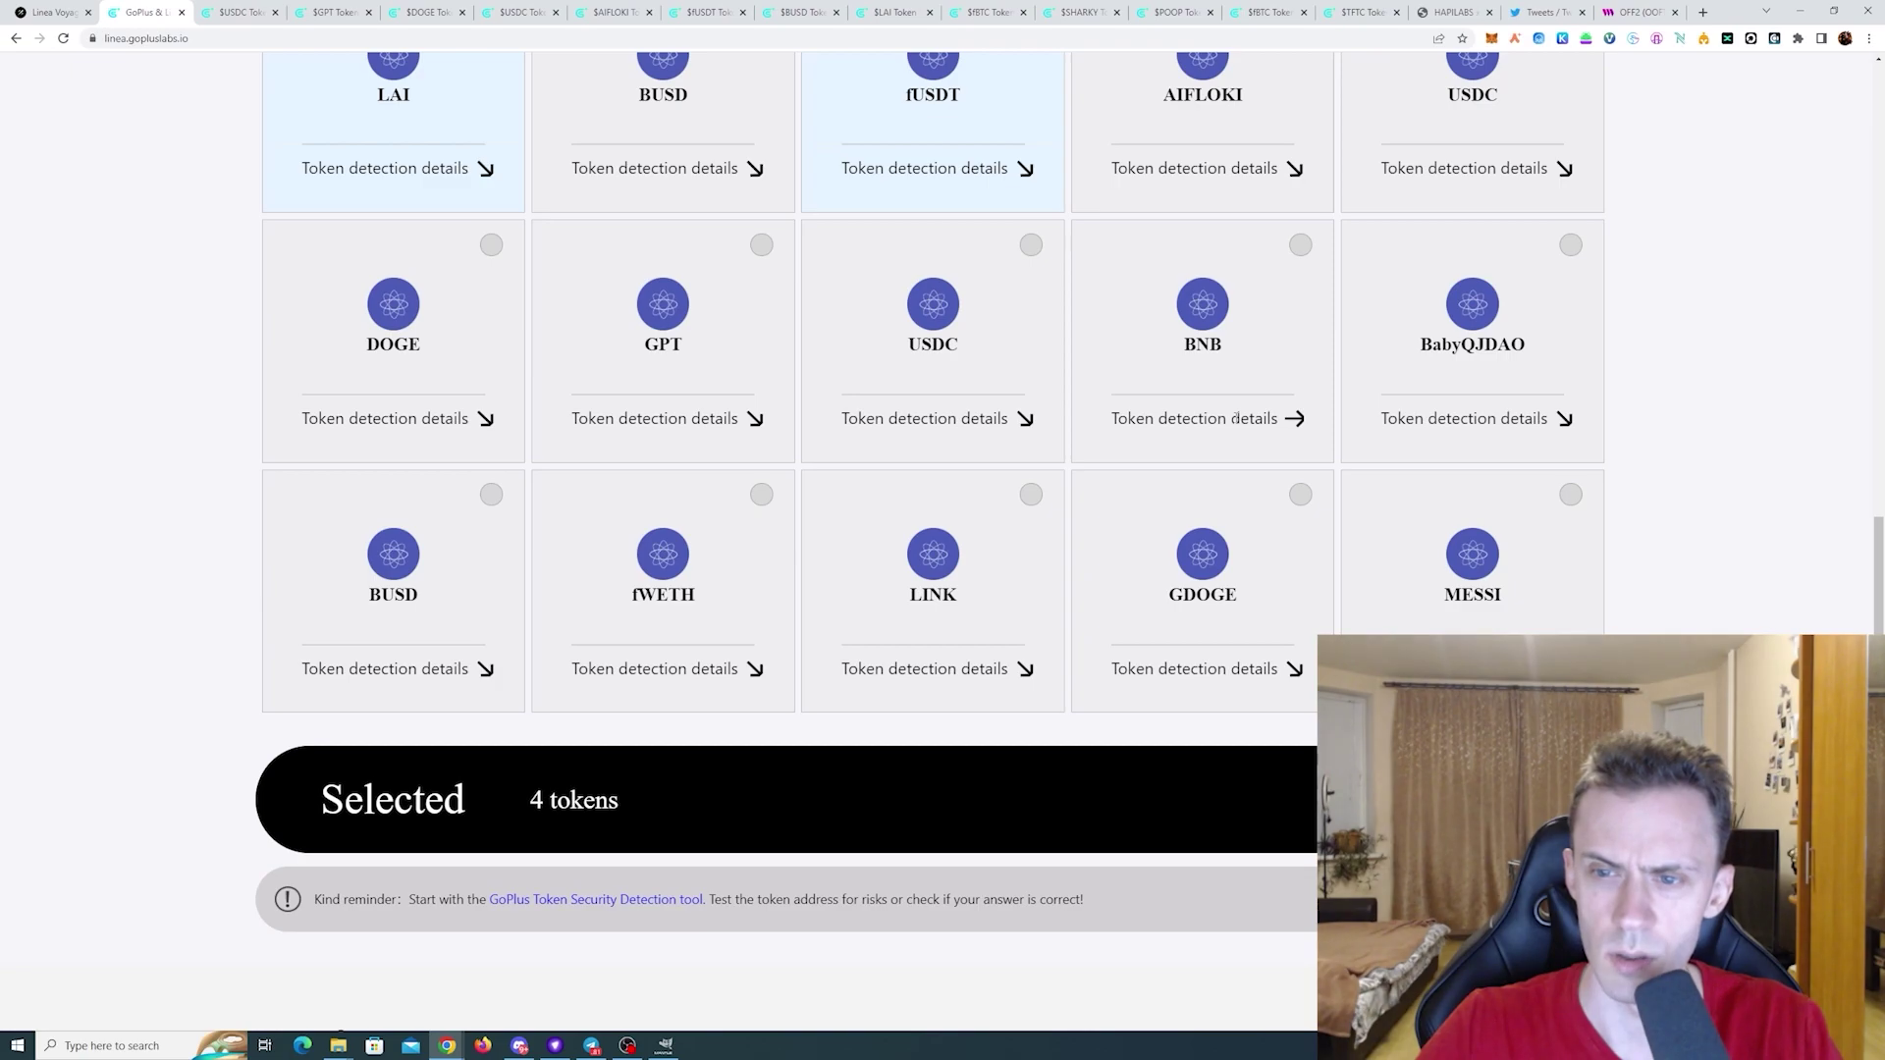
- Check the BNB, BabyQJDAO and lower BUSD reports, marking BNB and BUSD risk-free
{"action": "left_click", "coordinate": [1235, 430]}
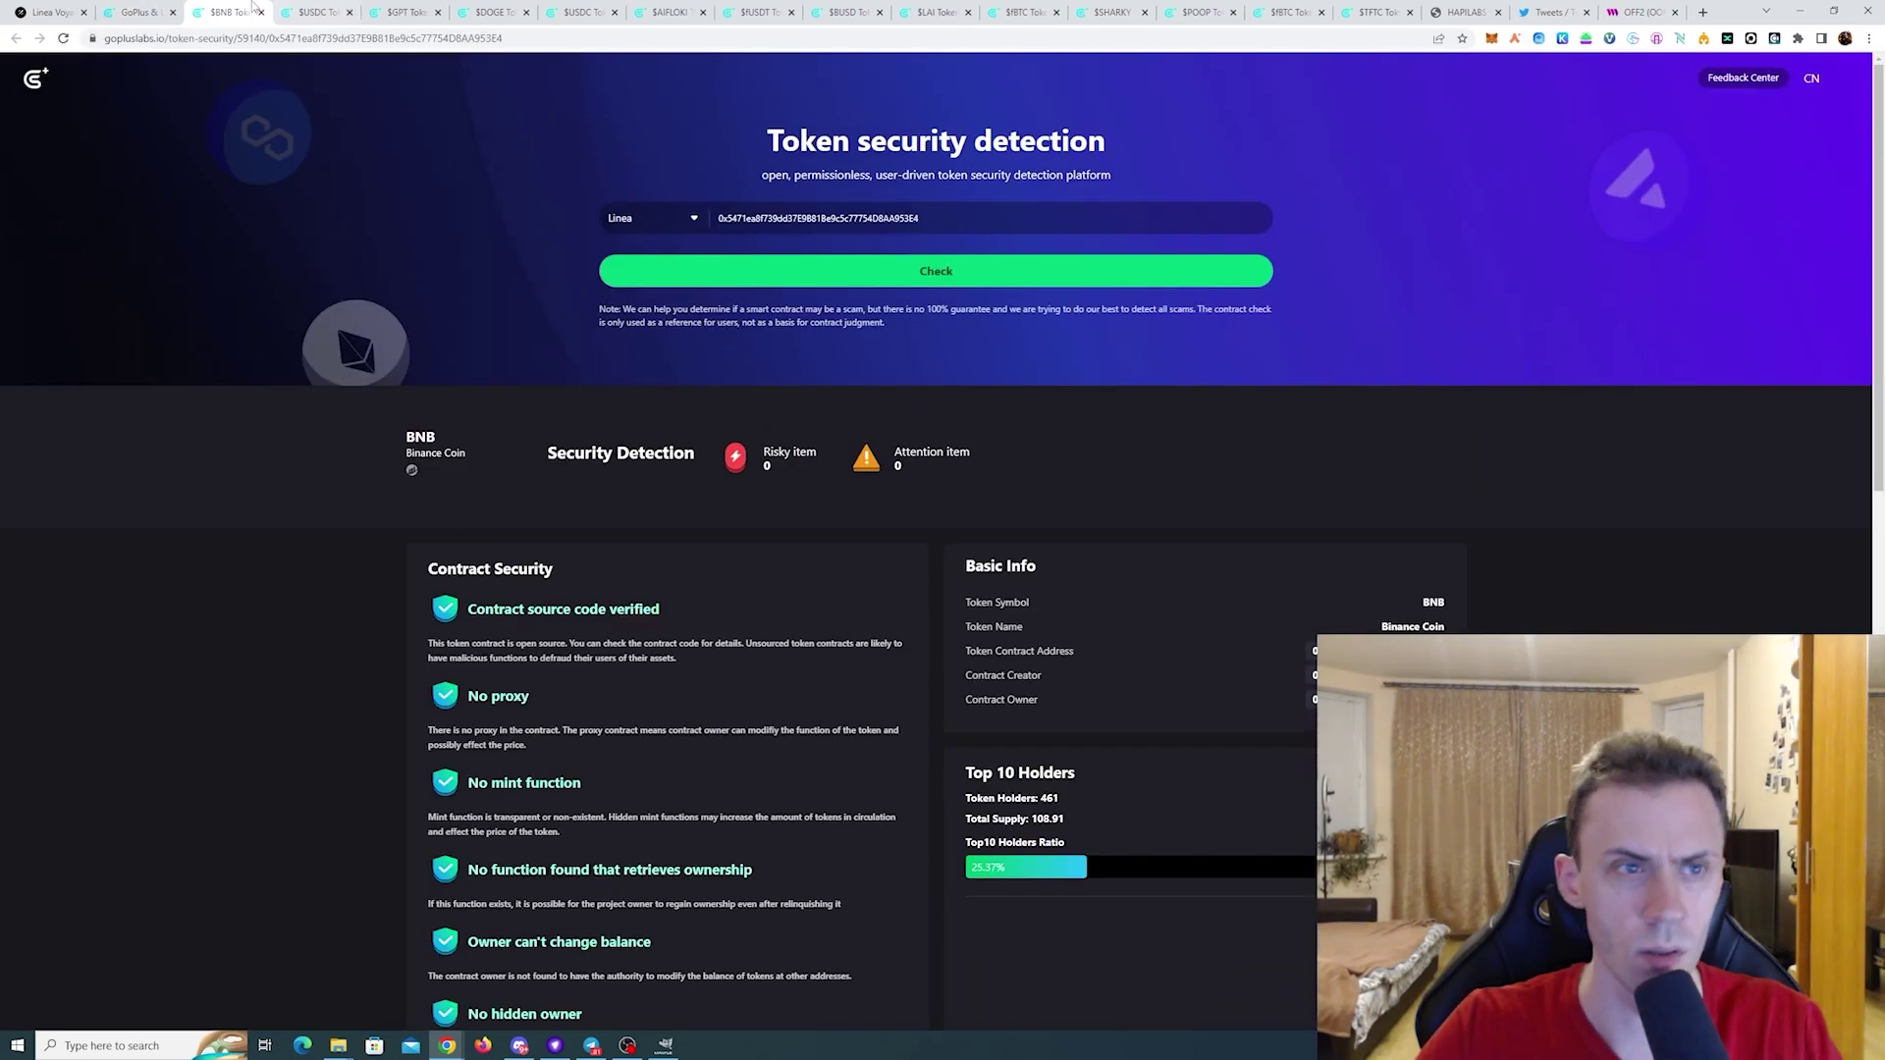
{"action": "left_click", "coordinate": [142, 12]}
{"action": "left_click", "coordinate": [1299, 247]}
{"action": "left_click", "coordinate": [1488, 422]}
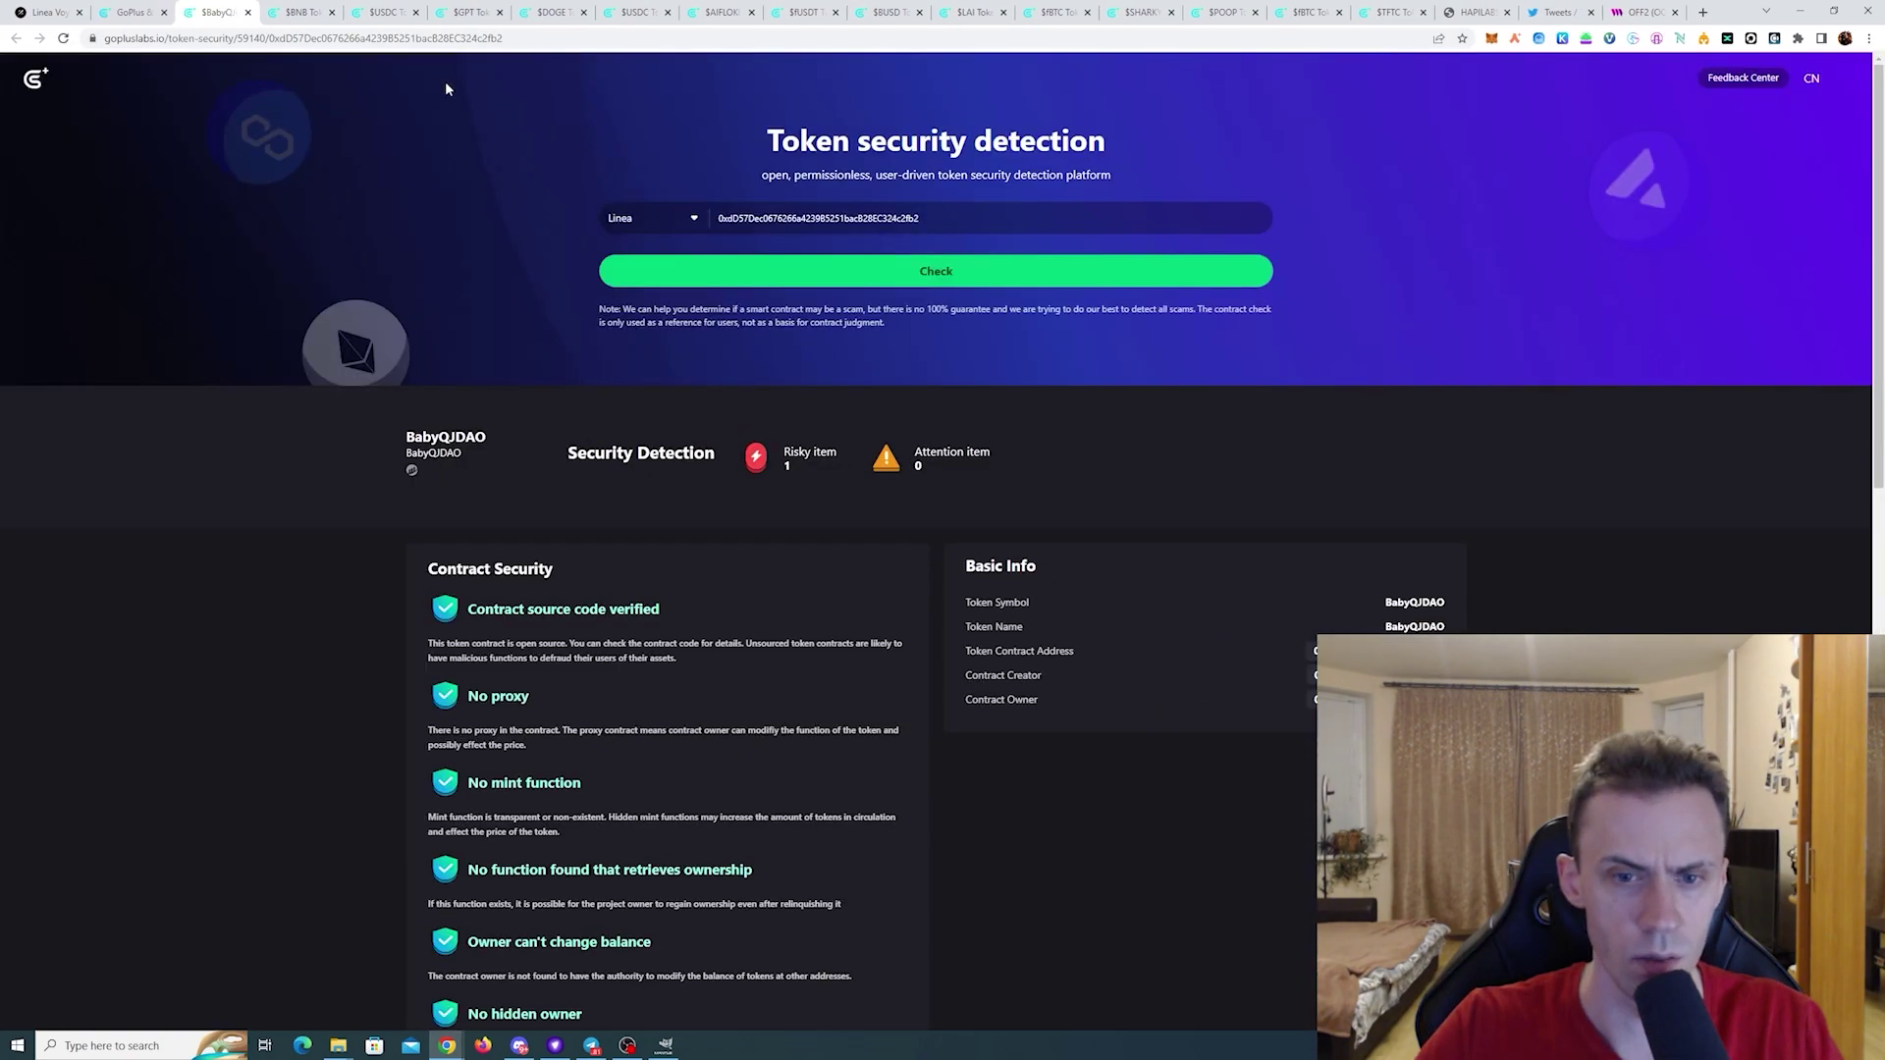
{"action": "left_click", "coordinate": [137, 12]}
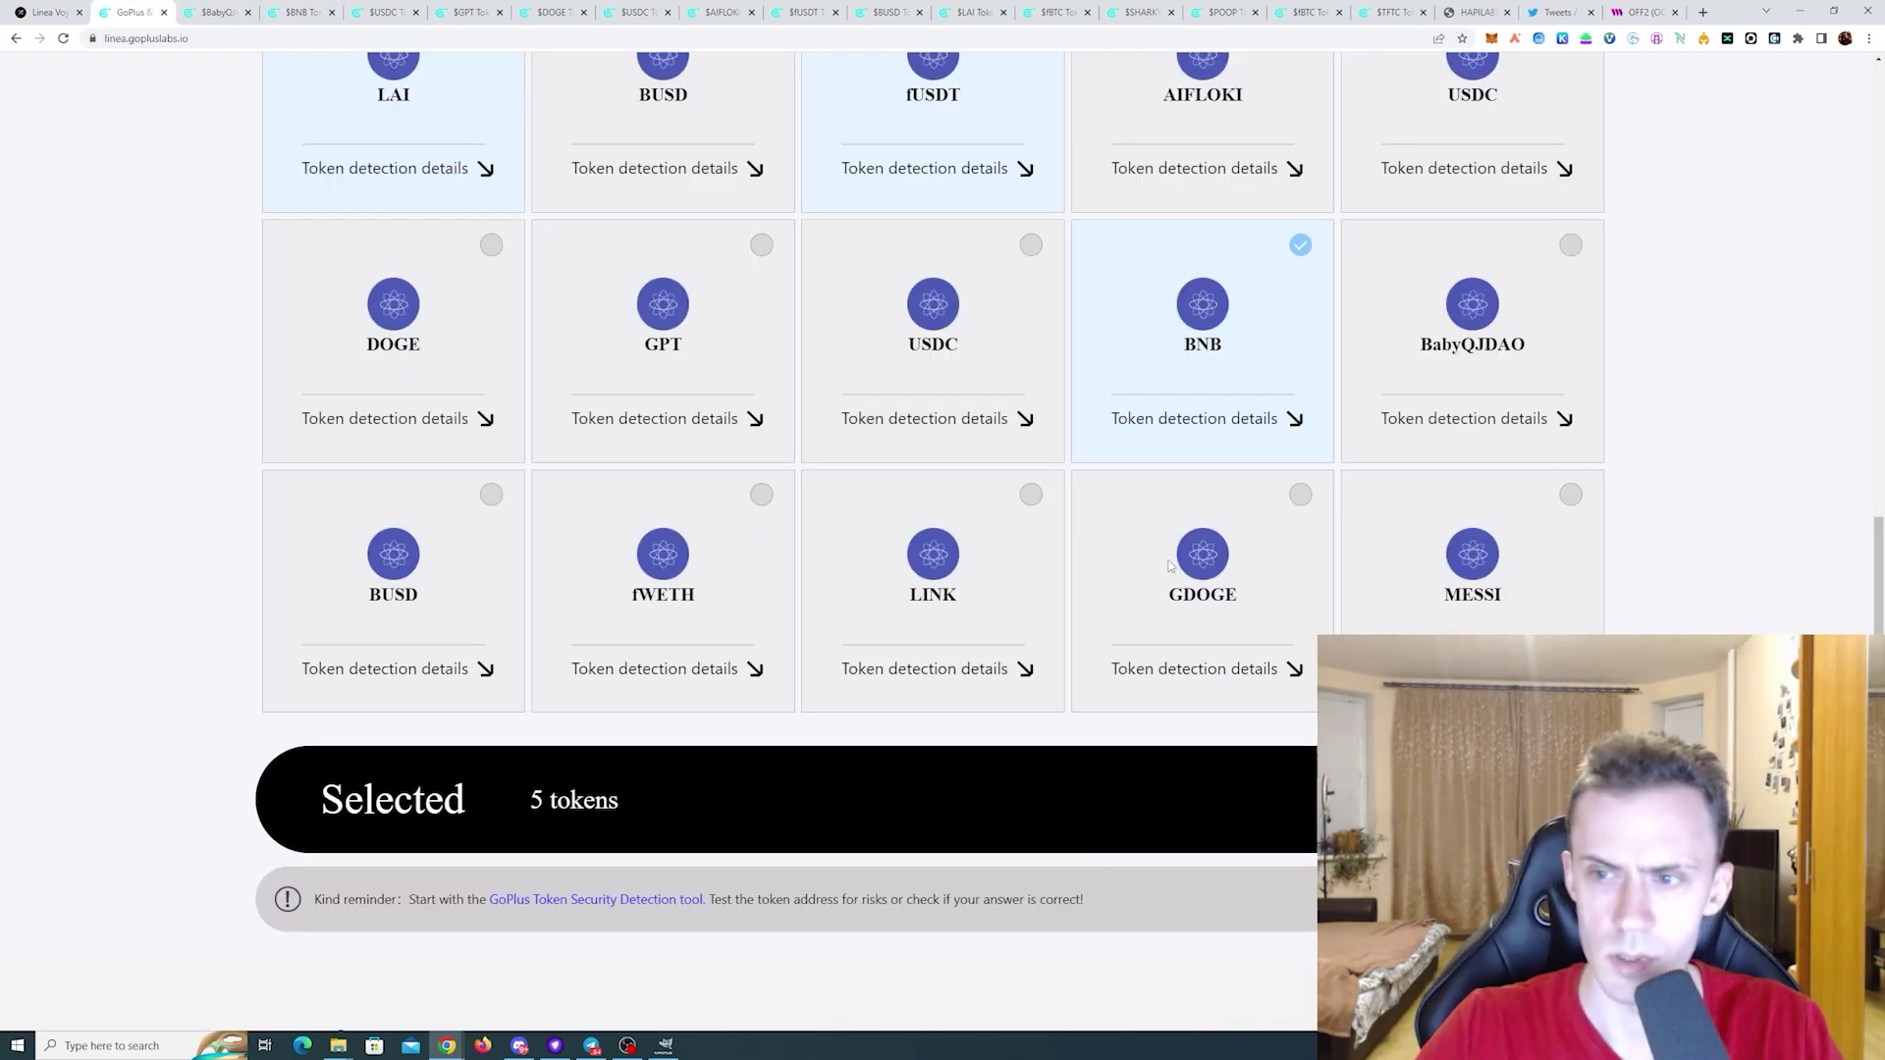
{"action": "left_click", "coordinate": [417, 674]}
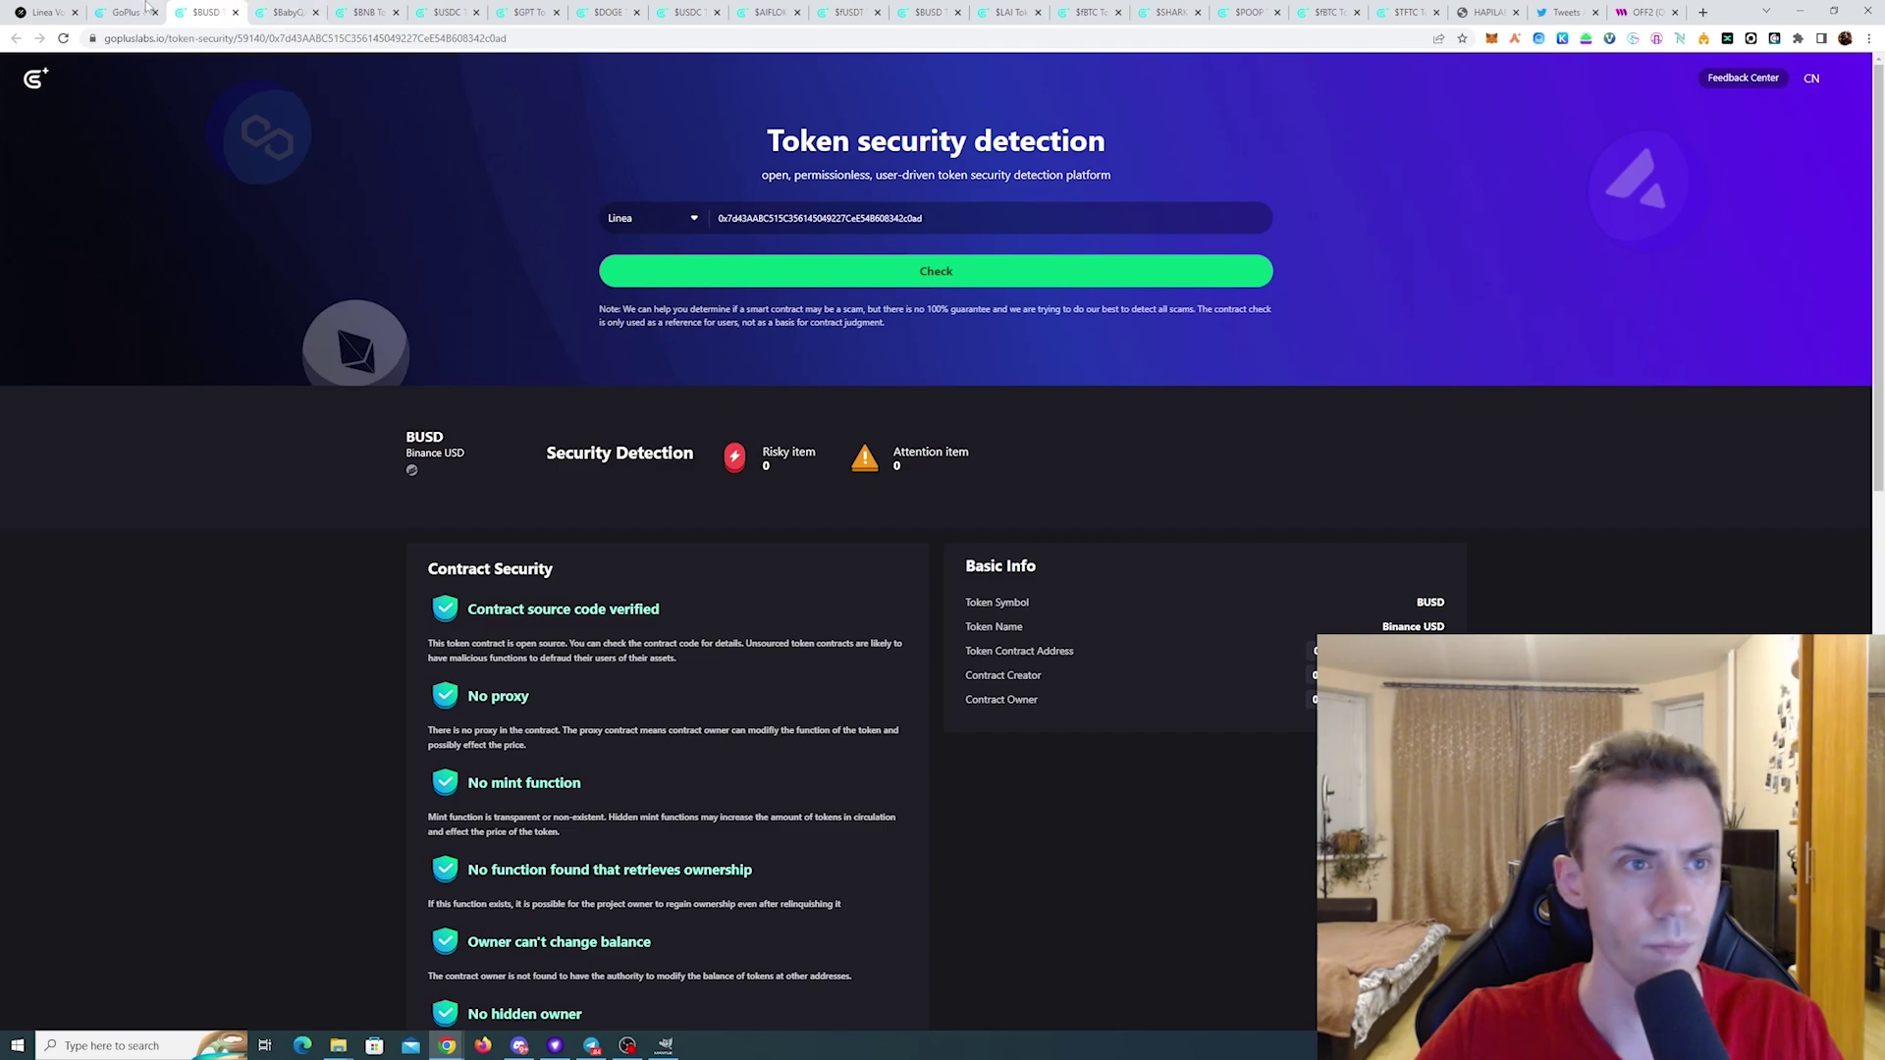
{"action": "left_click", "coordinate": [145, 9]}
{"action": "left_click", "coordinate": [491, 499]}
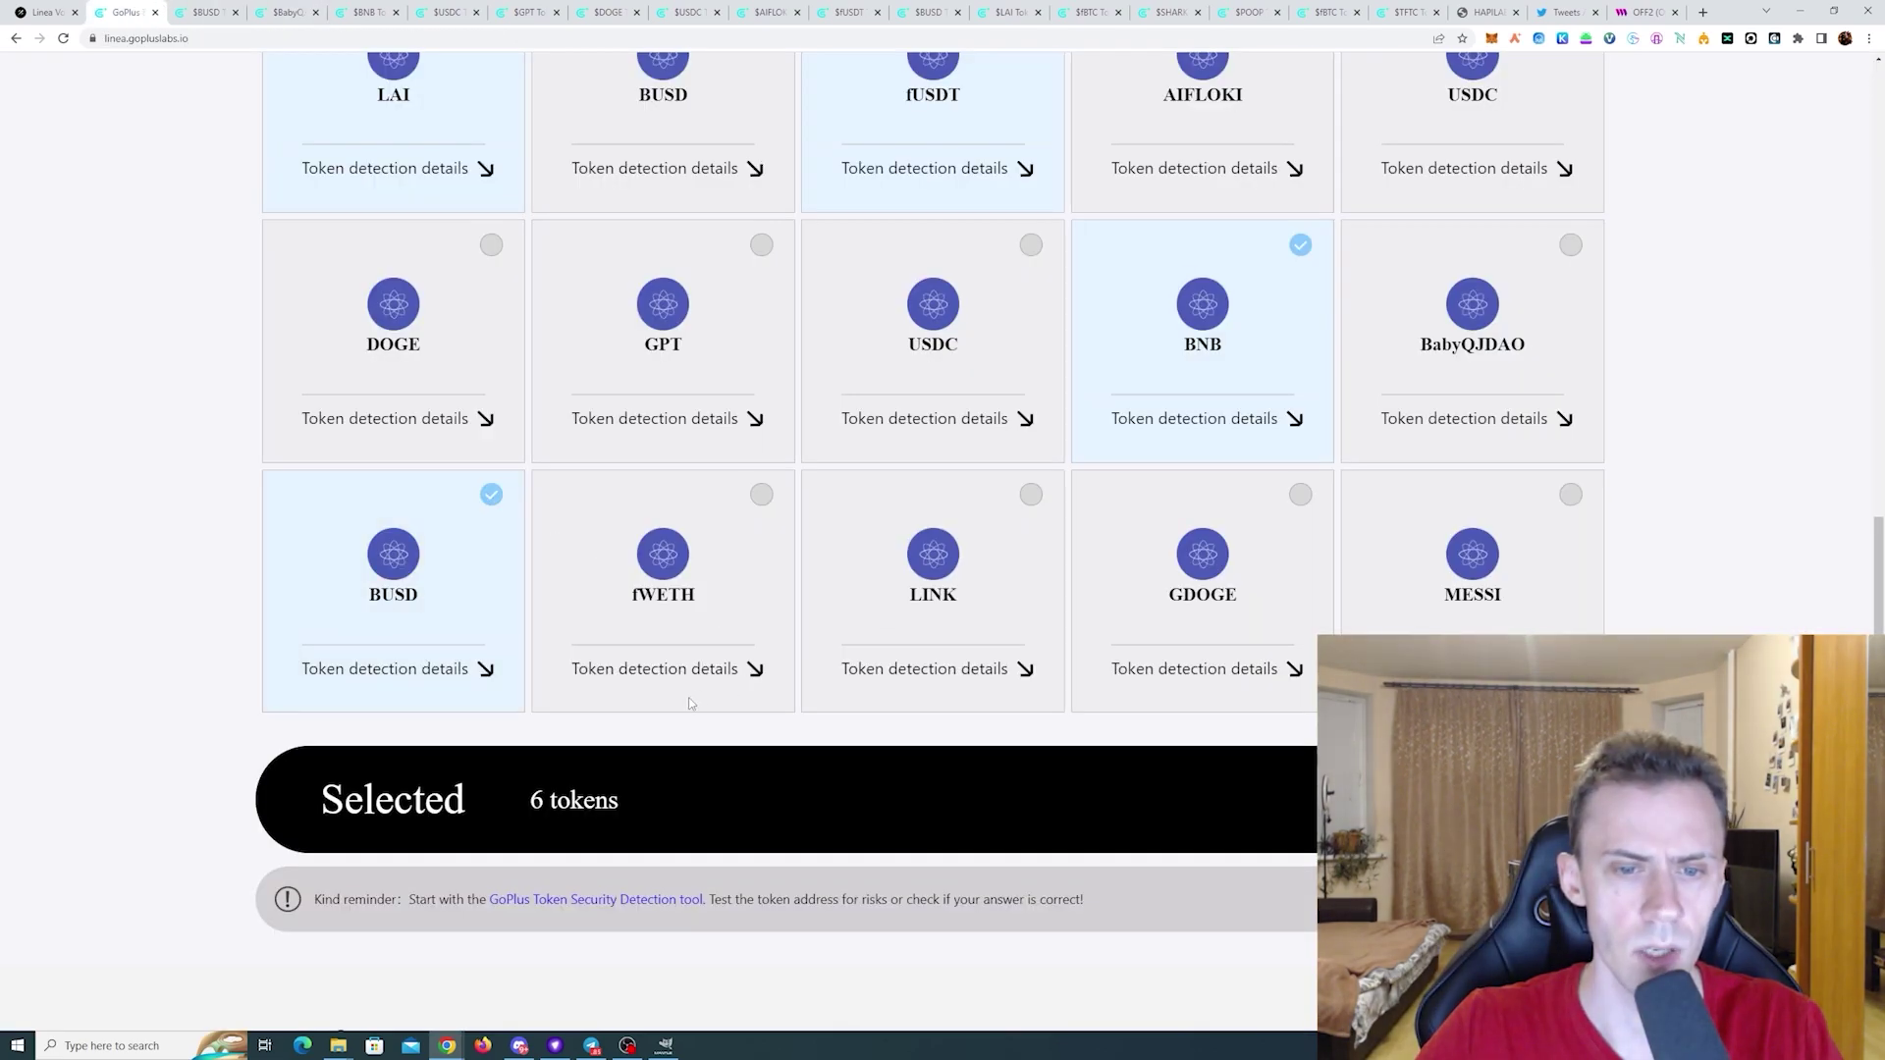
- Mark fWETH risk-free after its report, then review the LINK, GDOGE and MESSI reports
{"action": "left_click", "coordinate": [665, 671]}
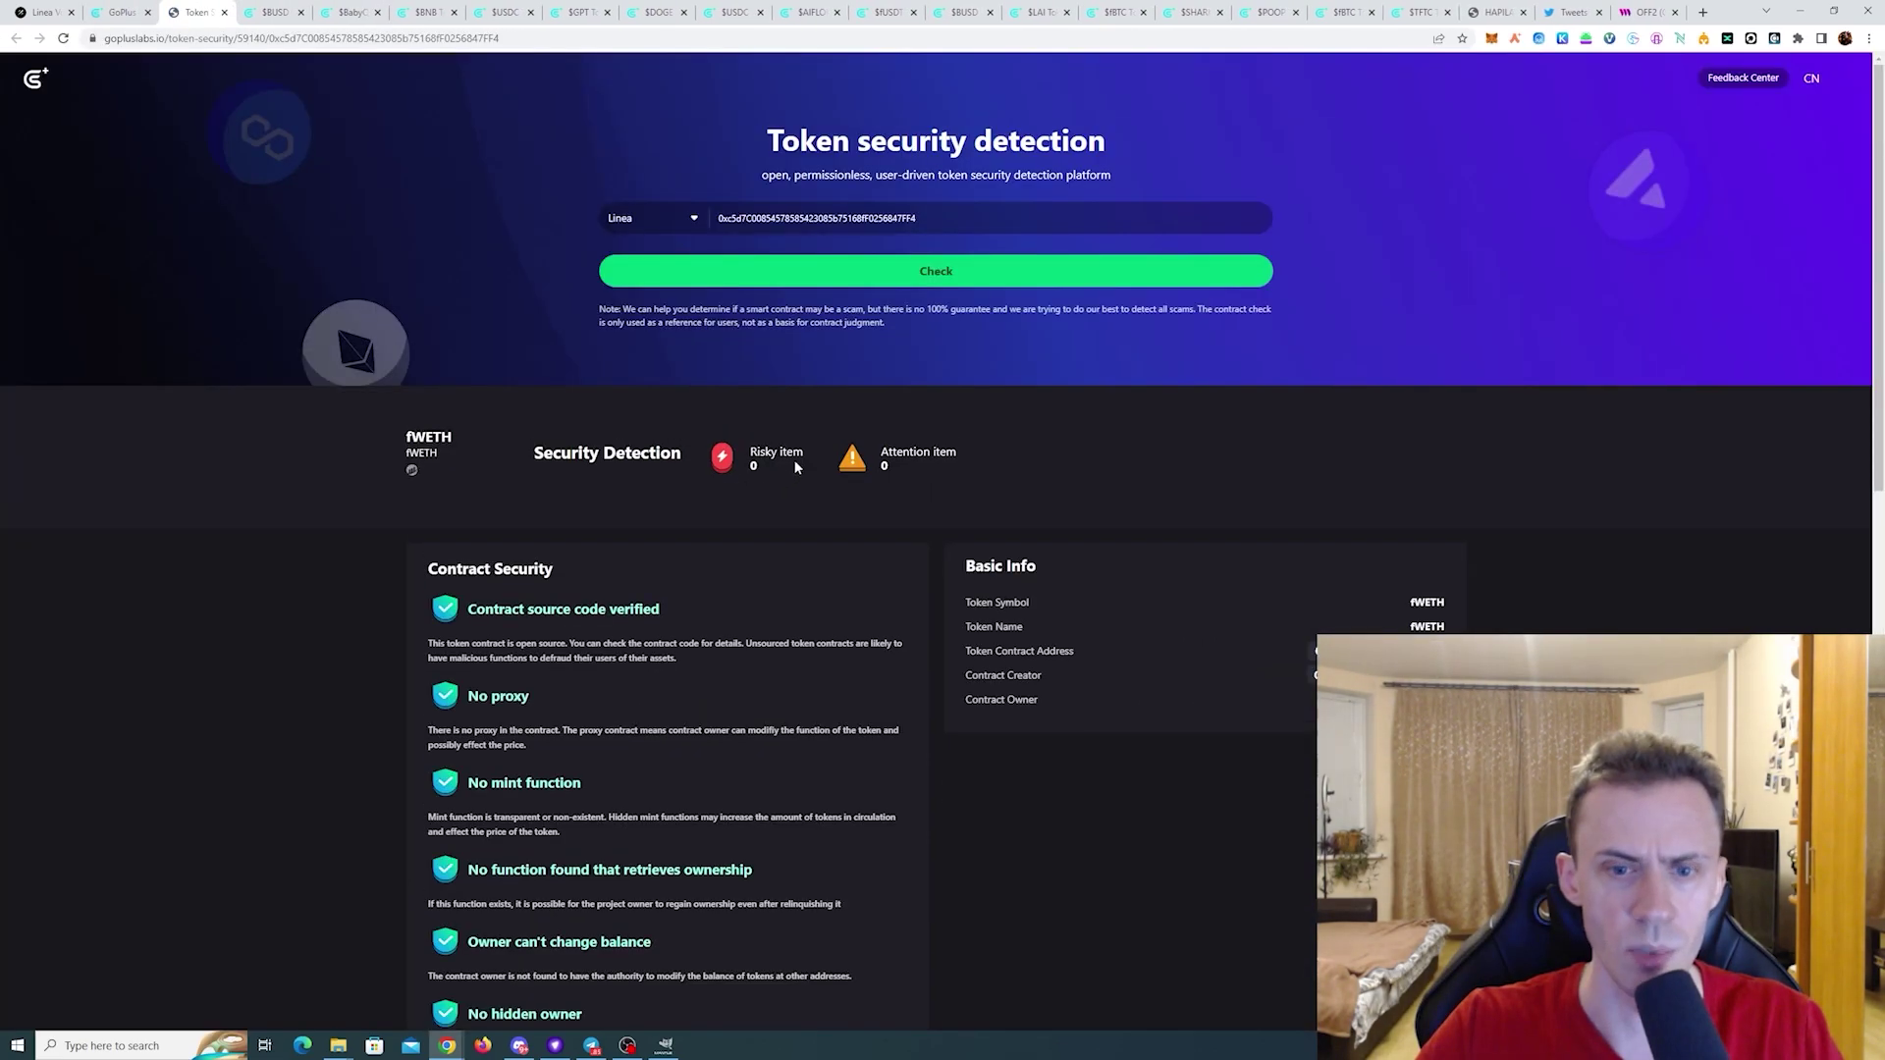
{"action": "left_click", "coordinate": [128, 12]}
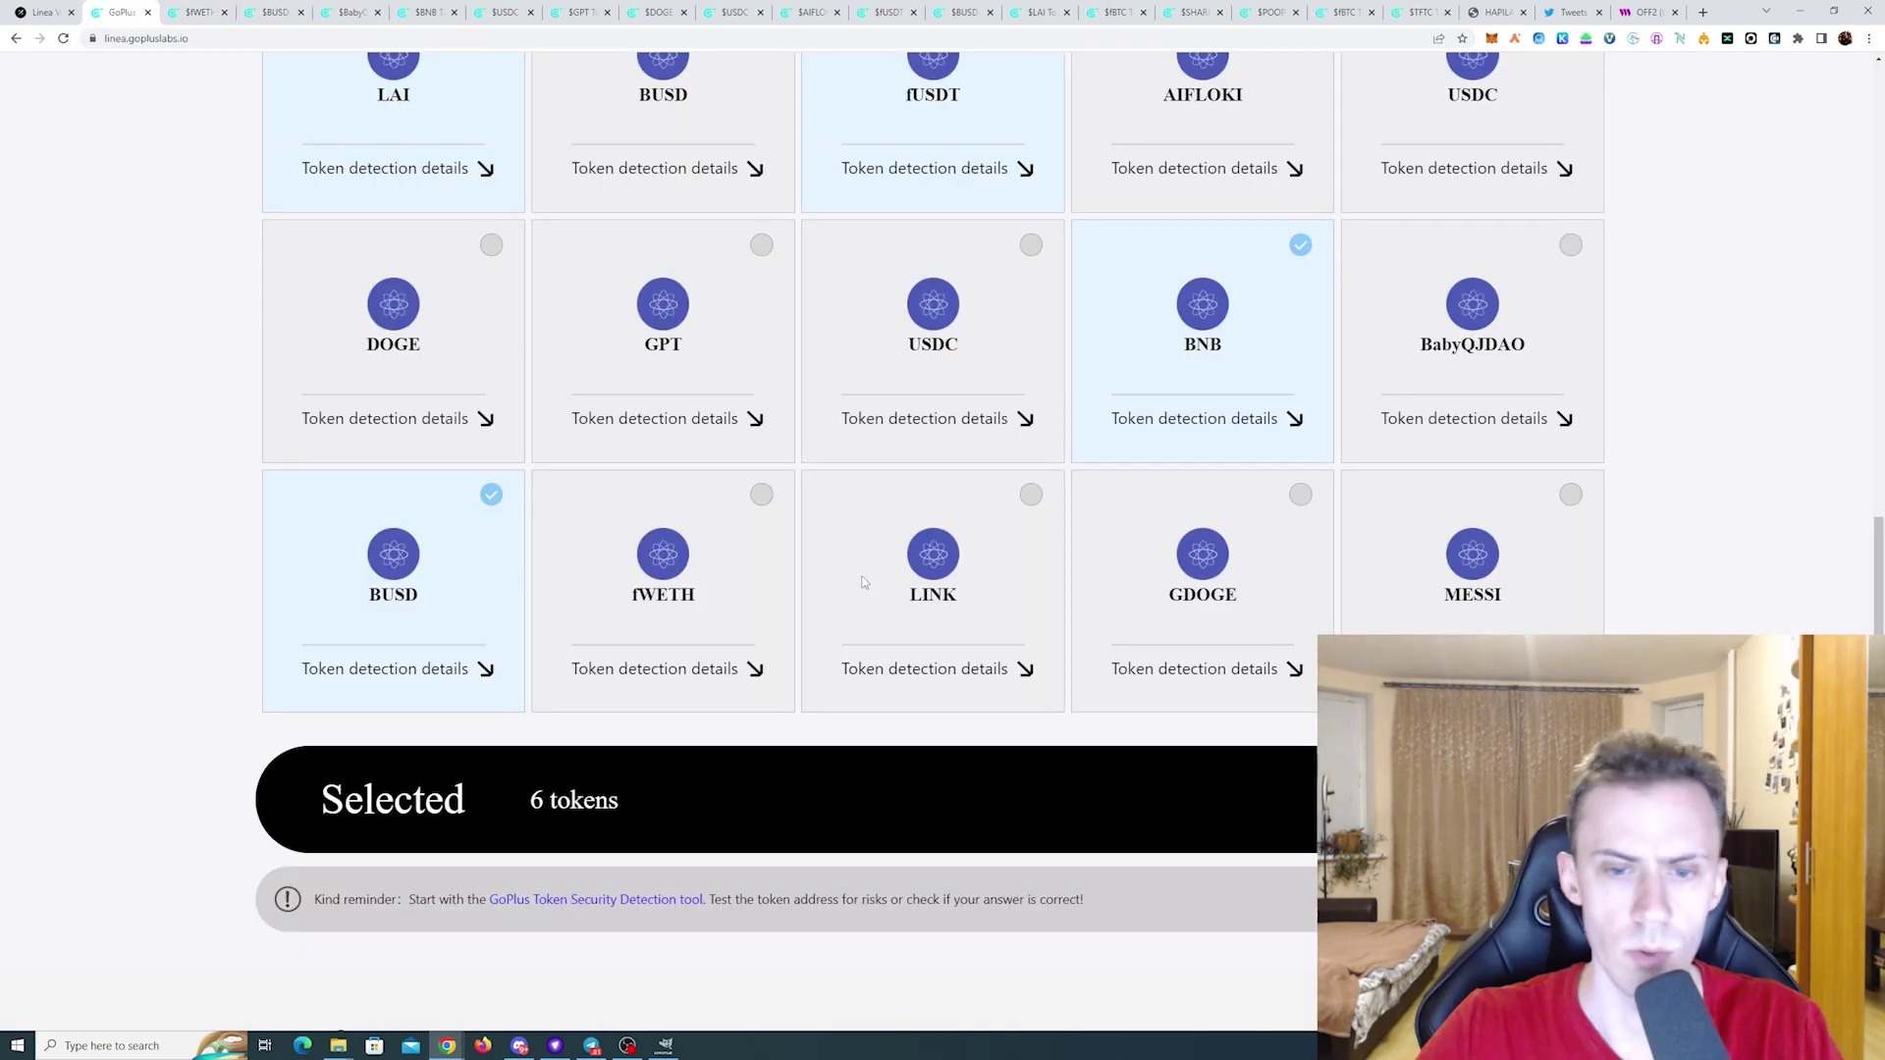
{"action": "left_click", "coordinate": [762, 494]}
{"action": "left_click", "coordinate": [927, 669]}
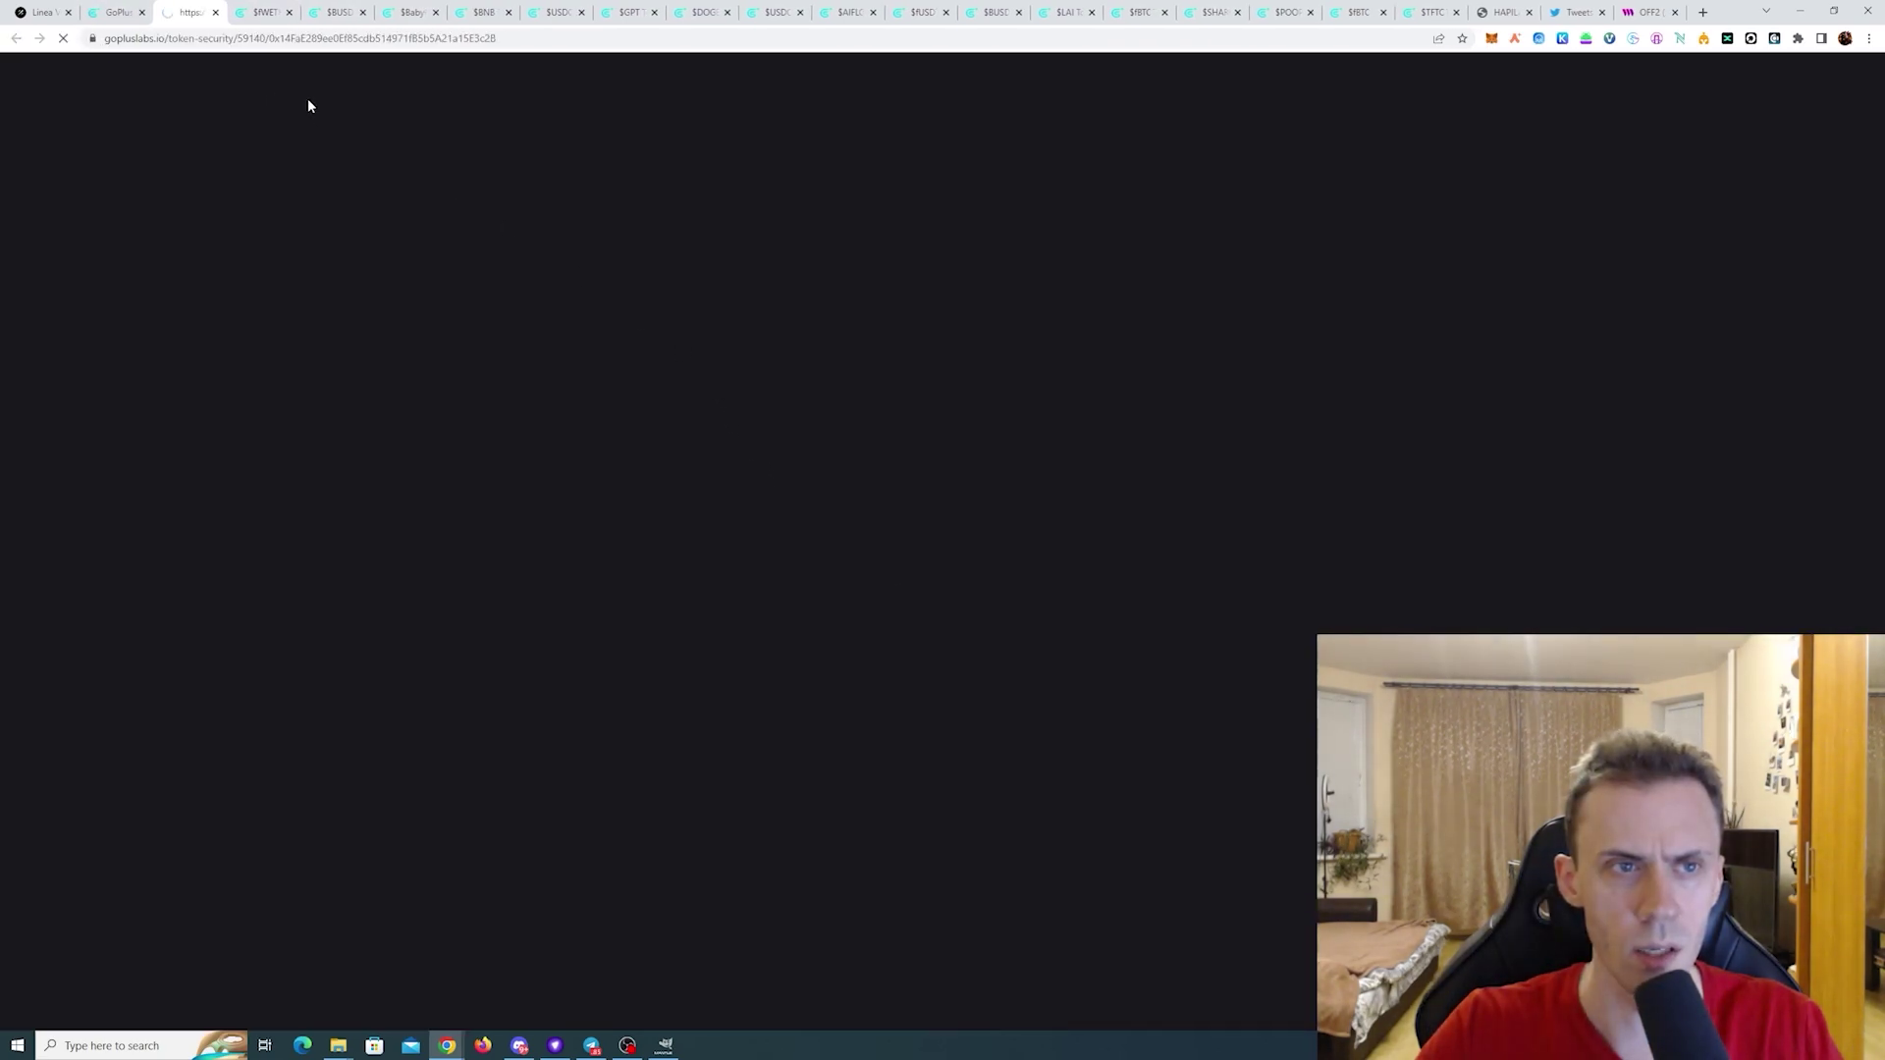
{"action": "left_click", "coordinate": [116, 12]}
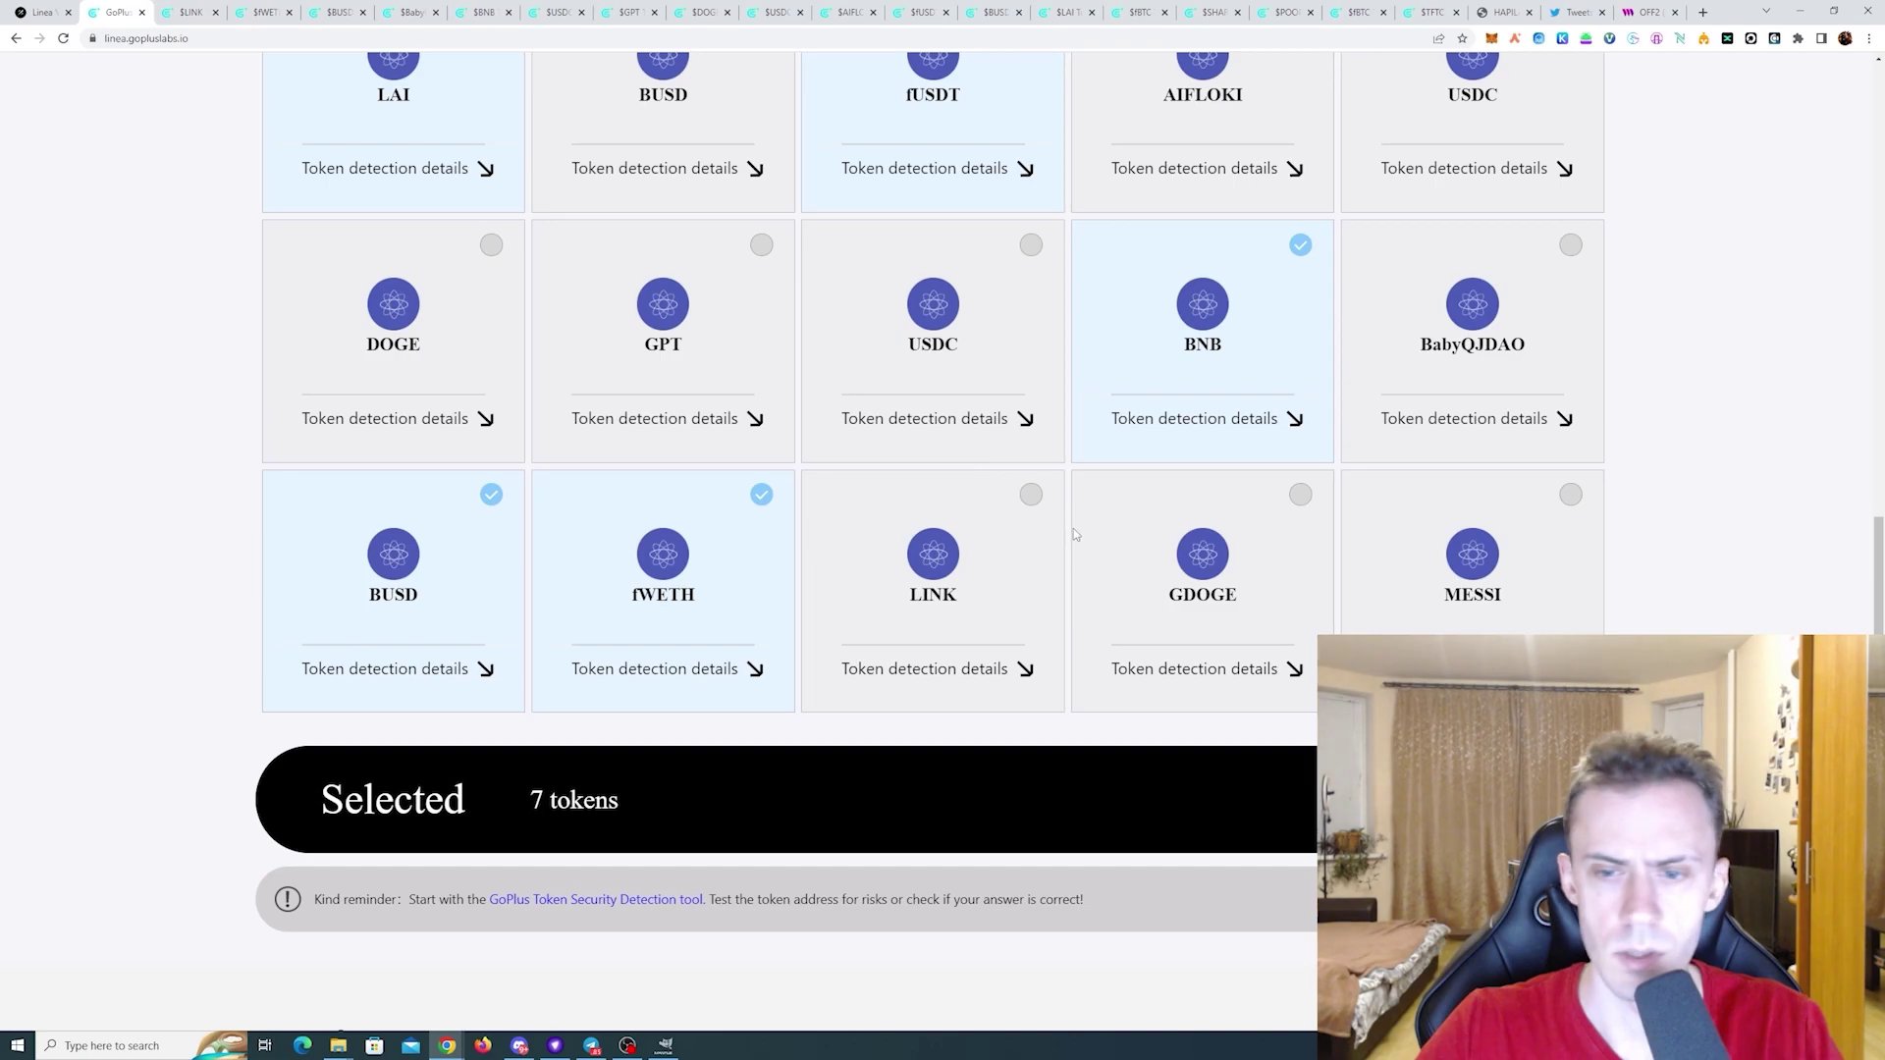
{"action": "left_click", "coordinate": [1205, 668]}
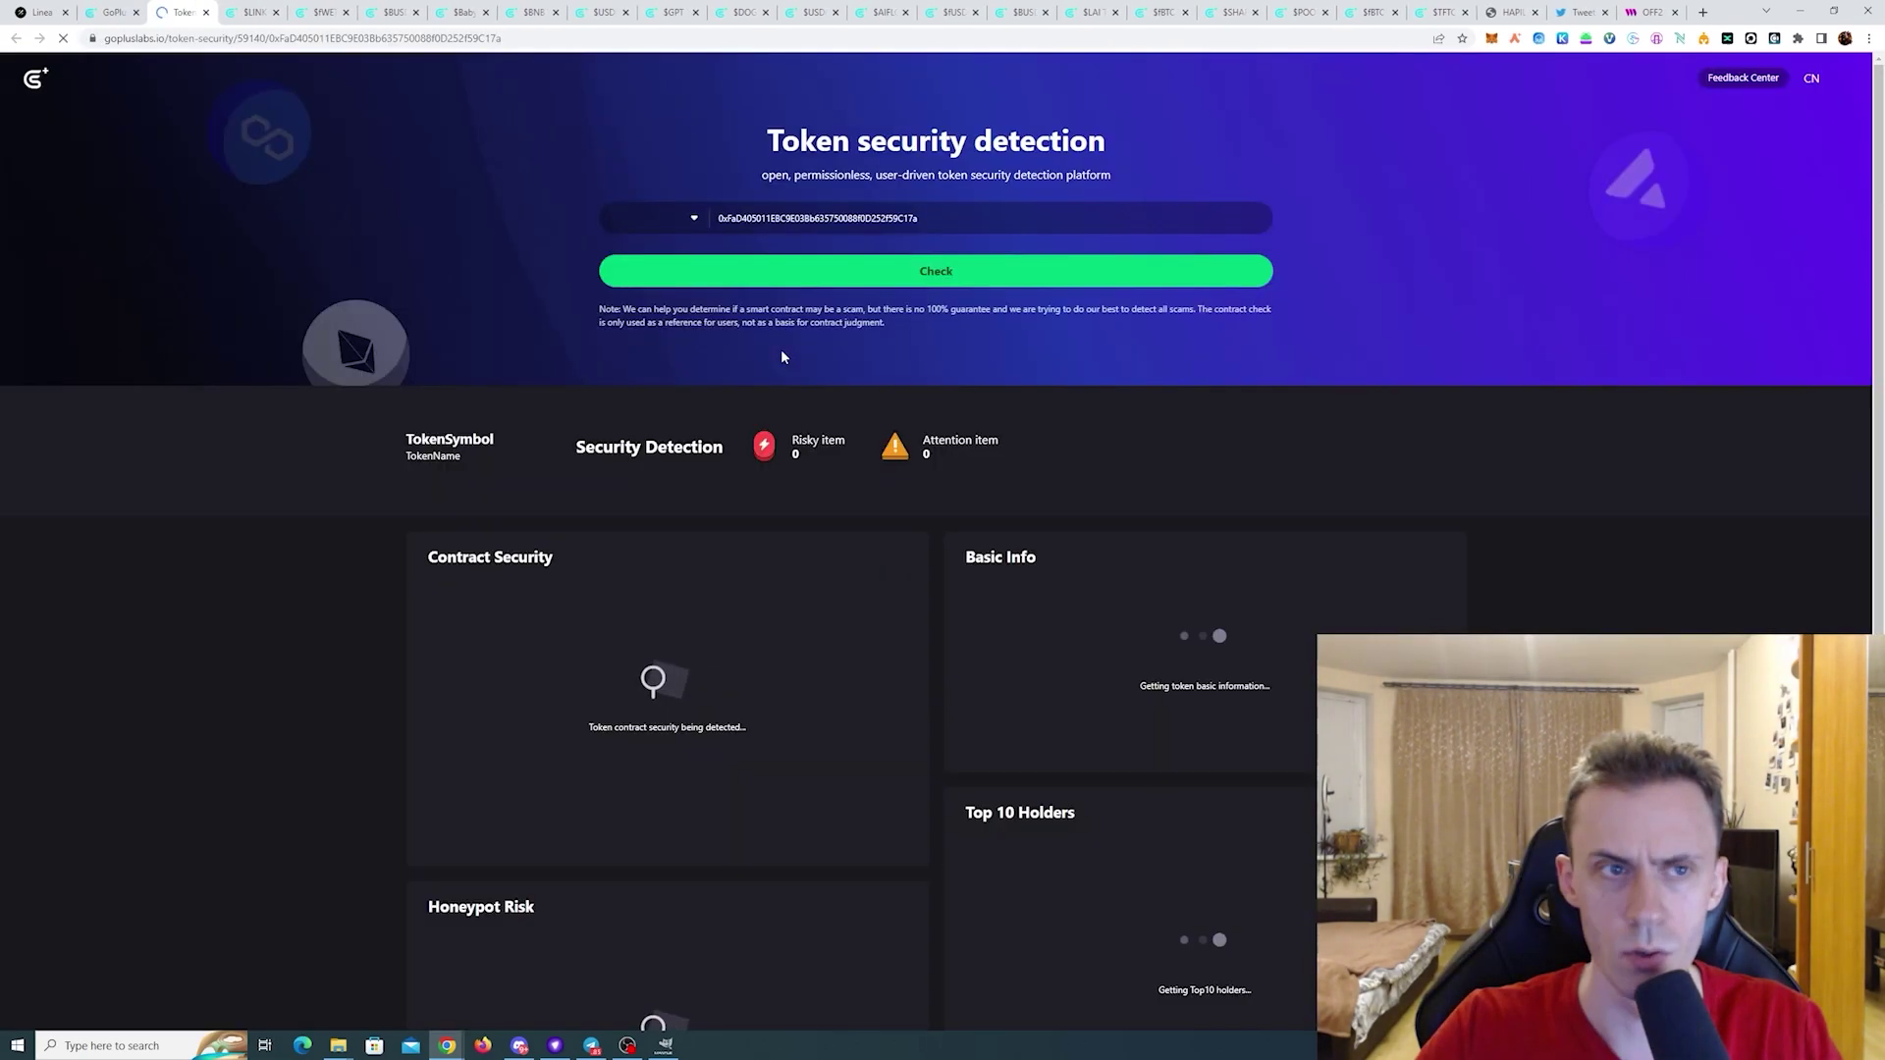
{"action": "key", "text": "ctrl+w"}
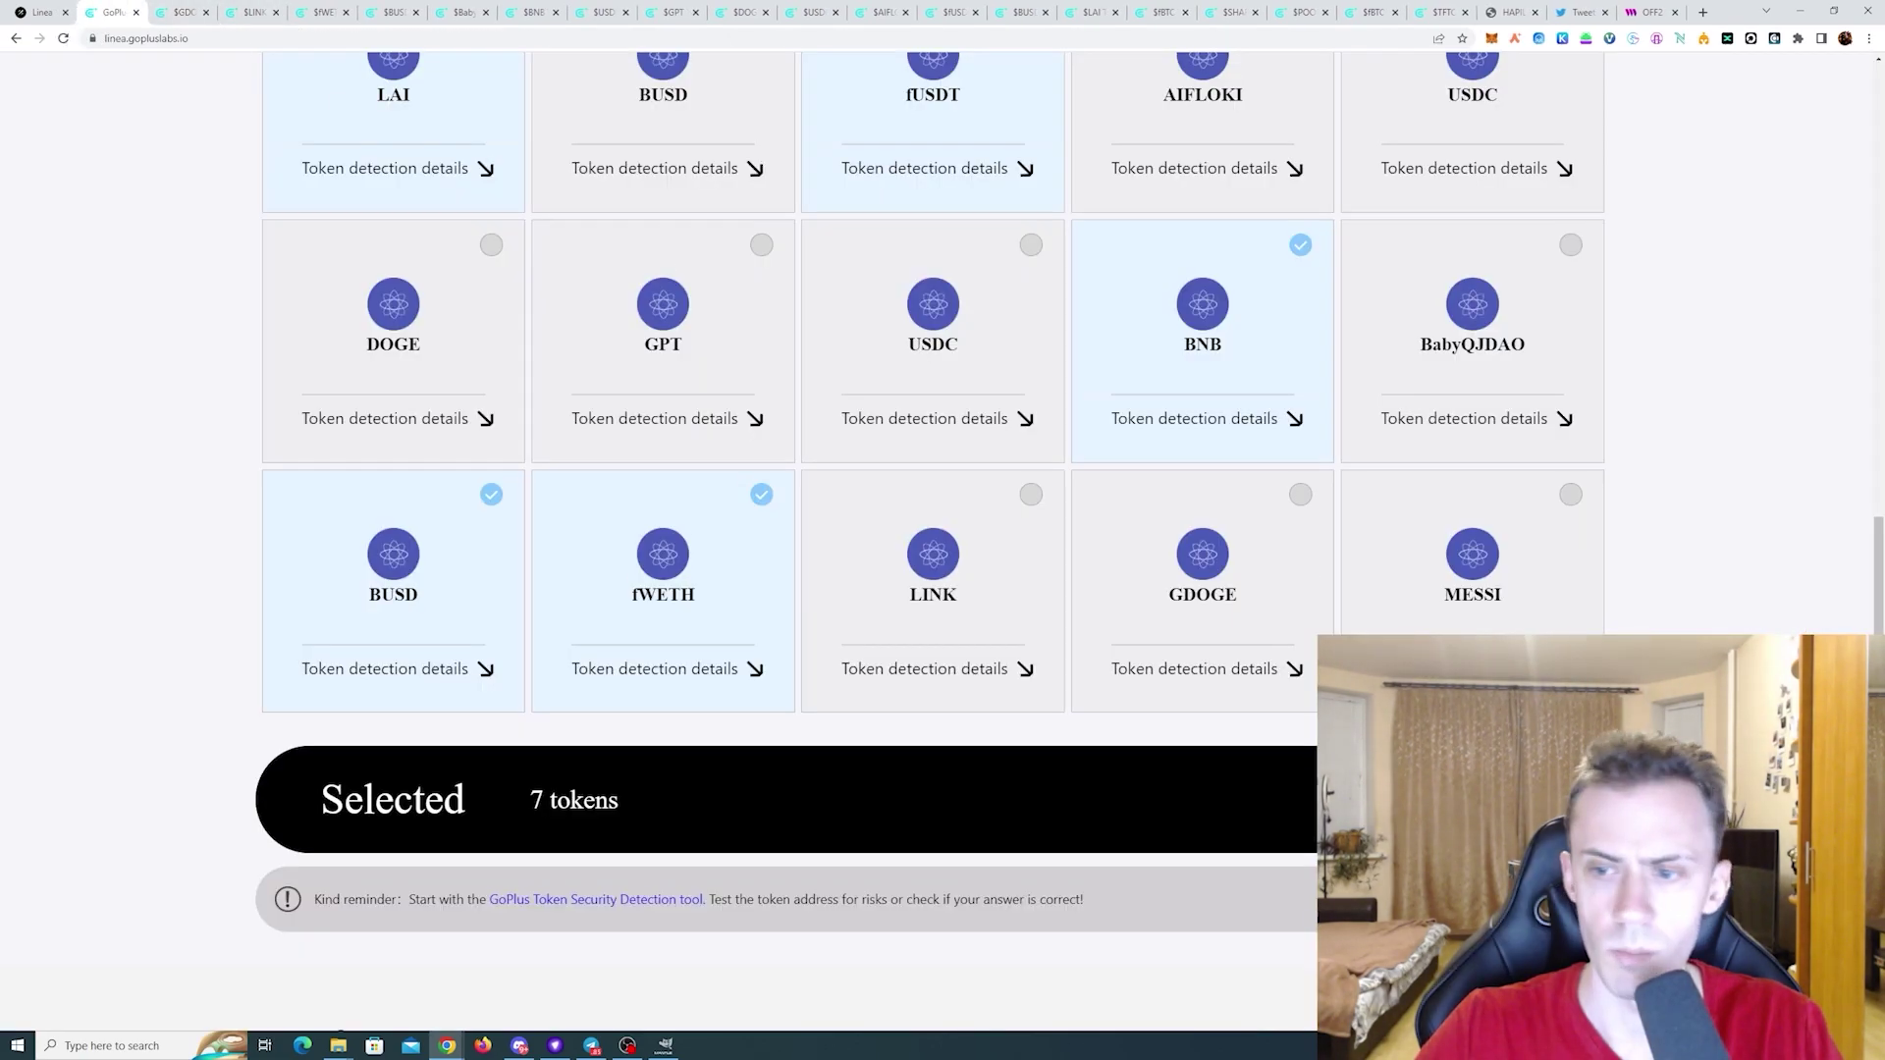
{"action": "left_click", "coordinate": [1472, 669]}
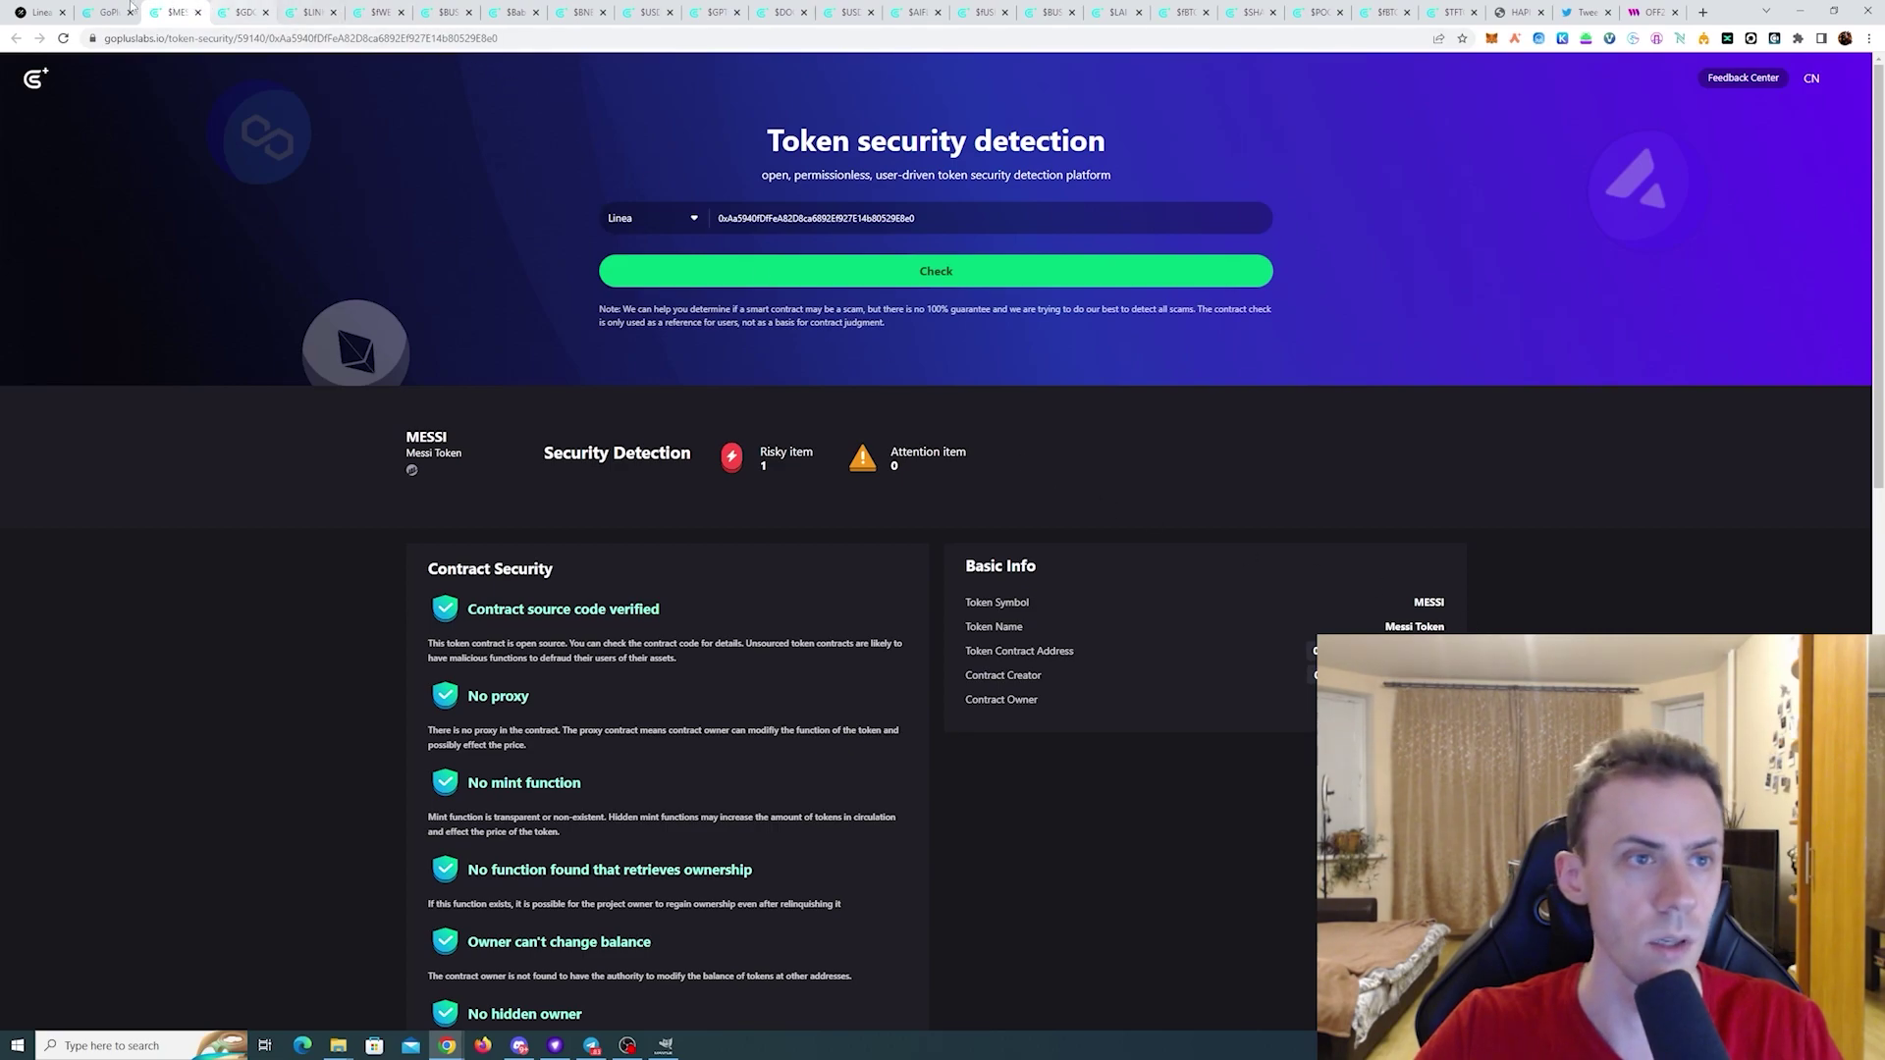
- Check the second USDC's report (0 risky items) and mark it risk-free, making 8 selected
{"action": "left_click", "coordinate": [129, 6]}
{"action": "scroll", "coordinate": [1104, 503], "scroll_direction": "up", "scroll_amount": 5}
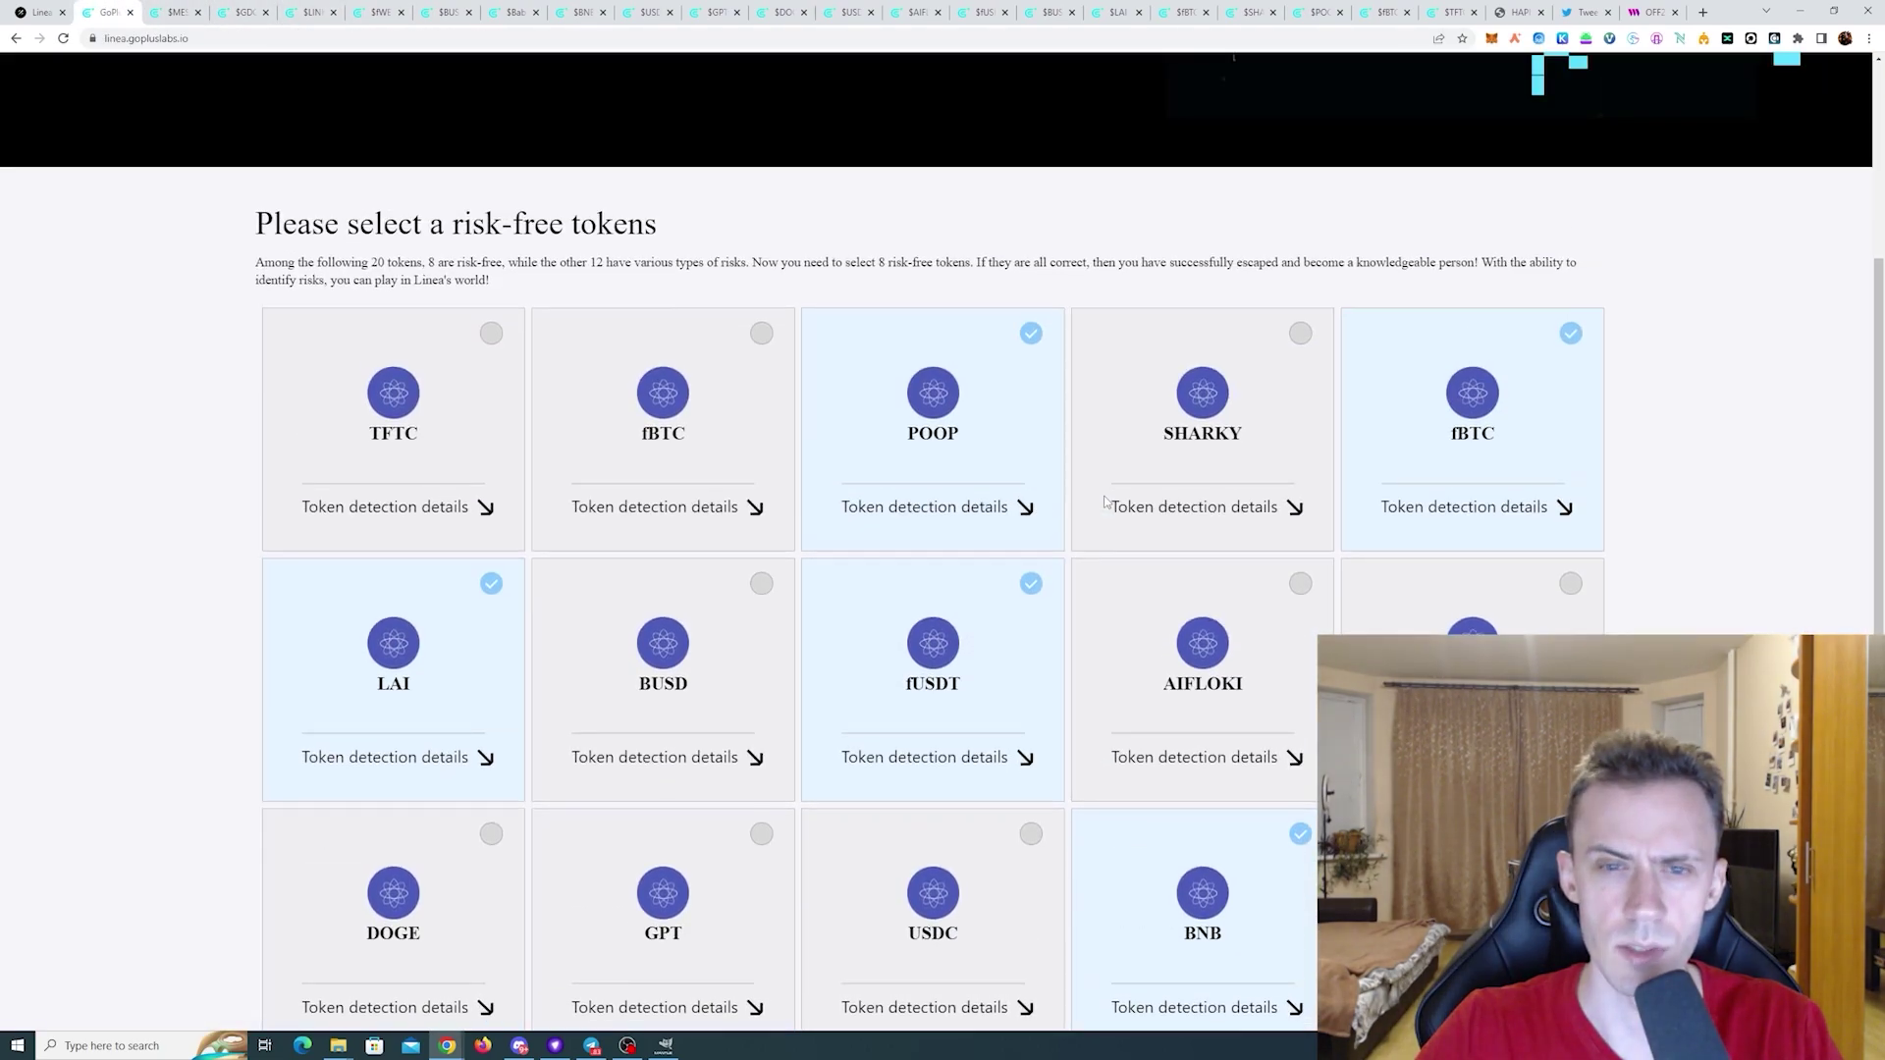
{"action": "scroll", "coordinate": [1309, 447], "scroll_direction": "down", "scroll_amount": 2}
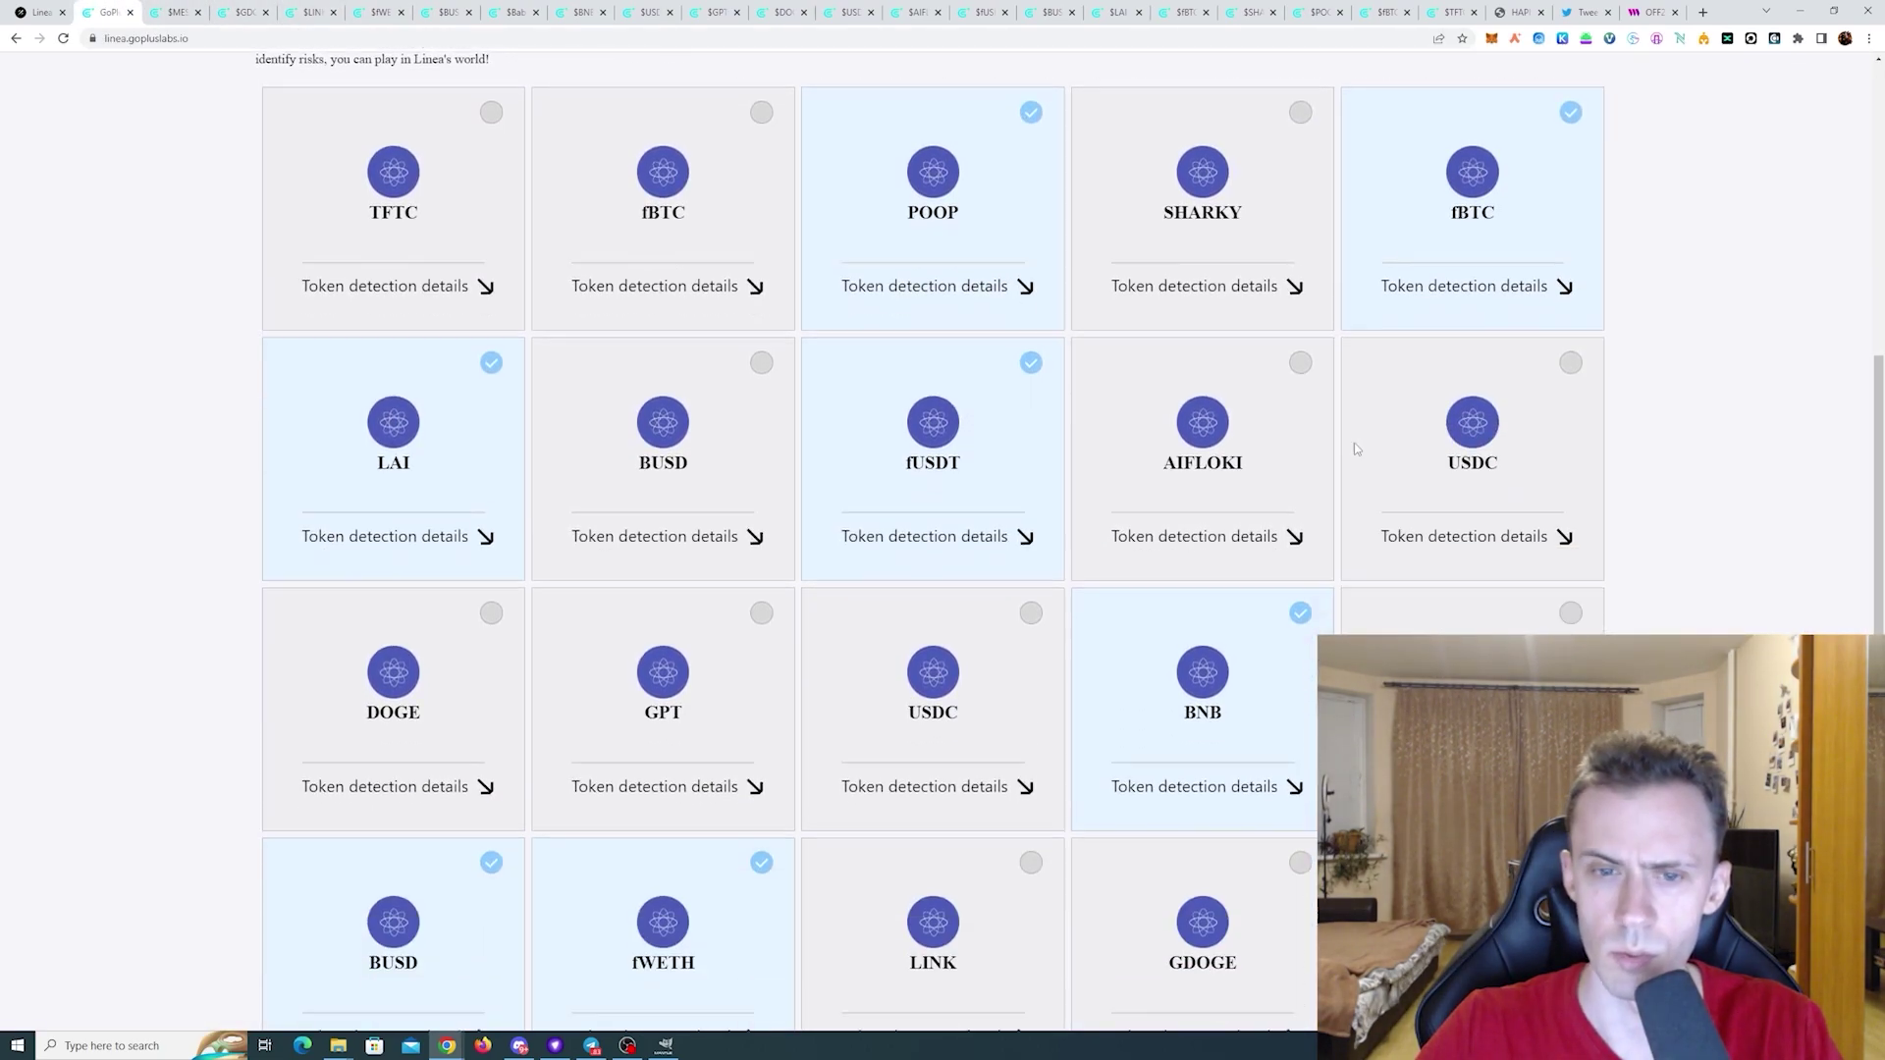
{"action": "scroll", "coordinate": [957, 383], "scroll_direction": "down", "scroll_amount": 2}
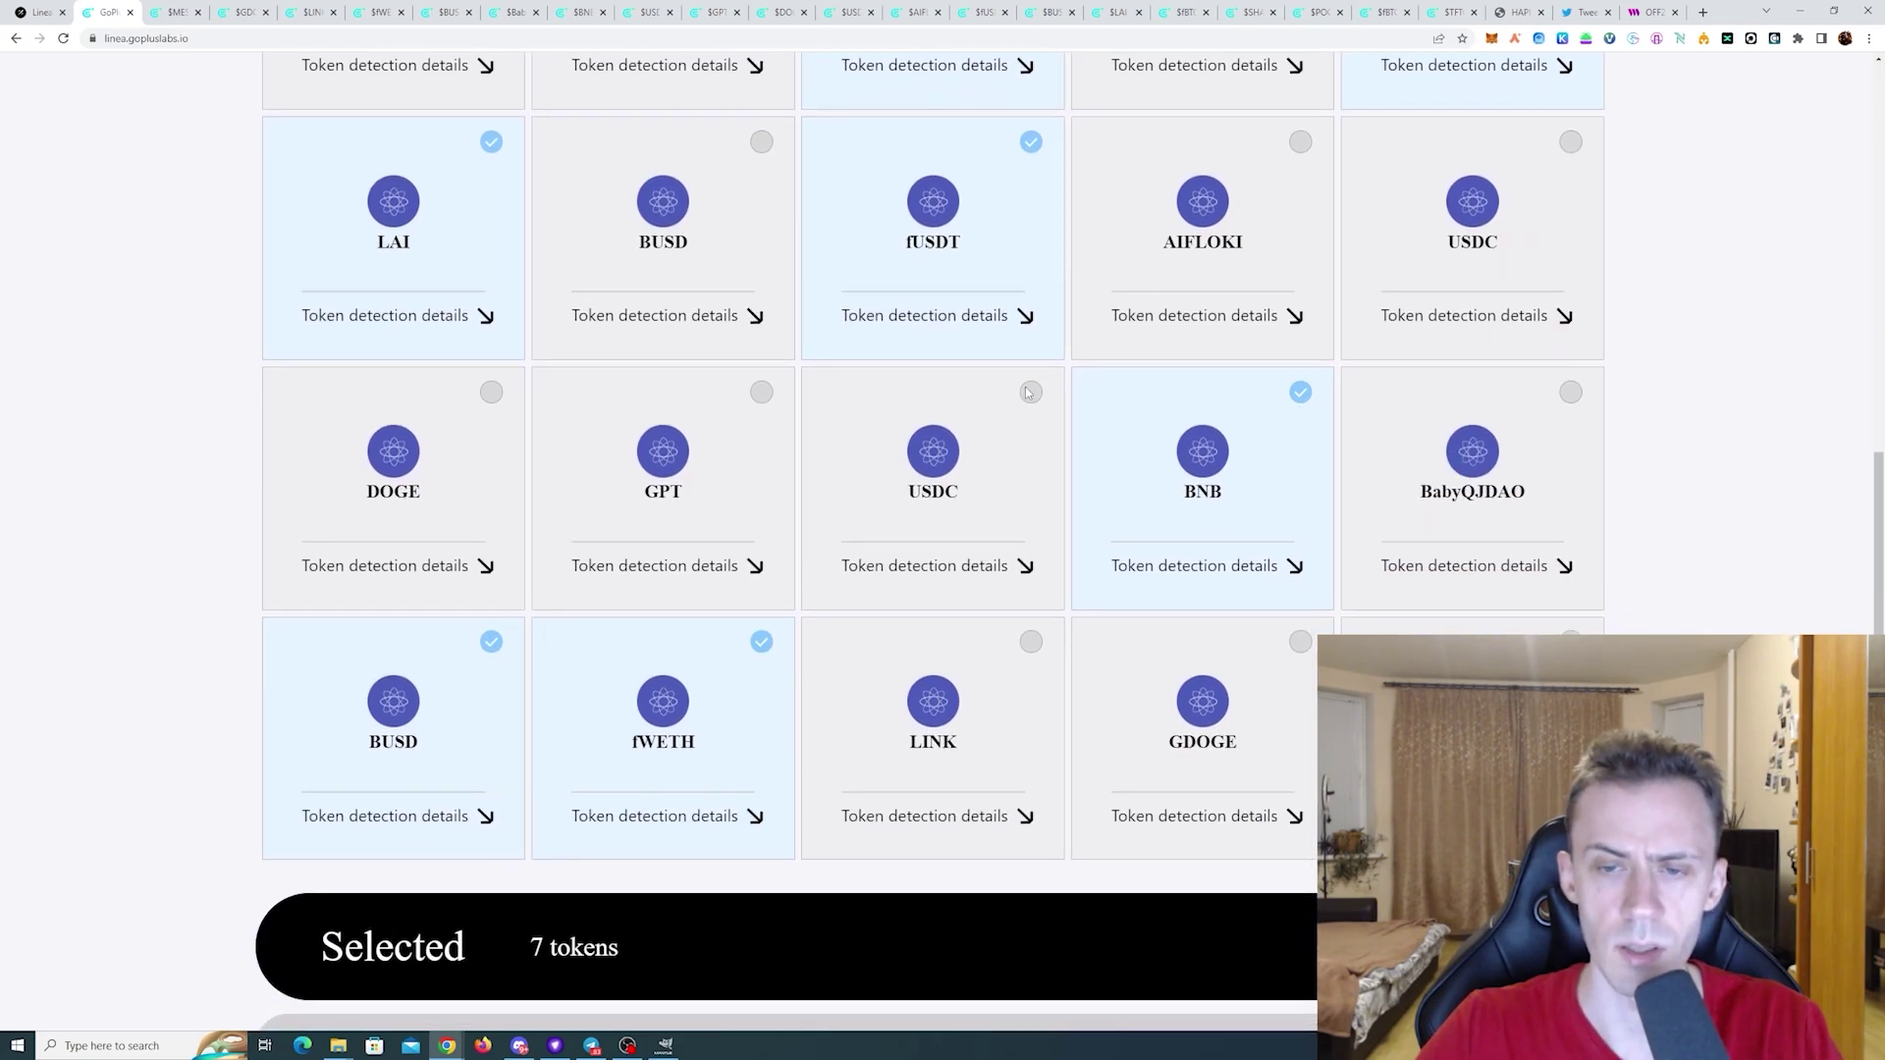
{"action": "left_click", "coordinate": [932, 568]}
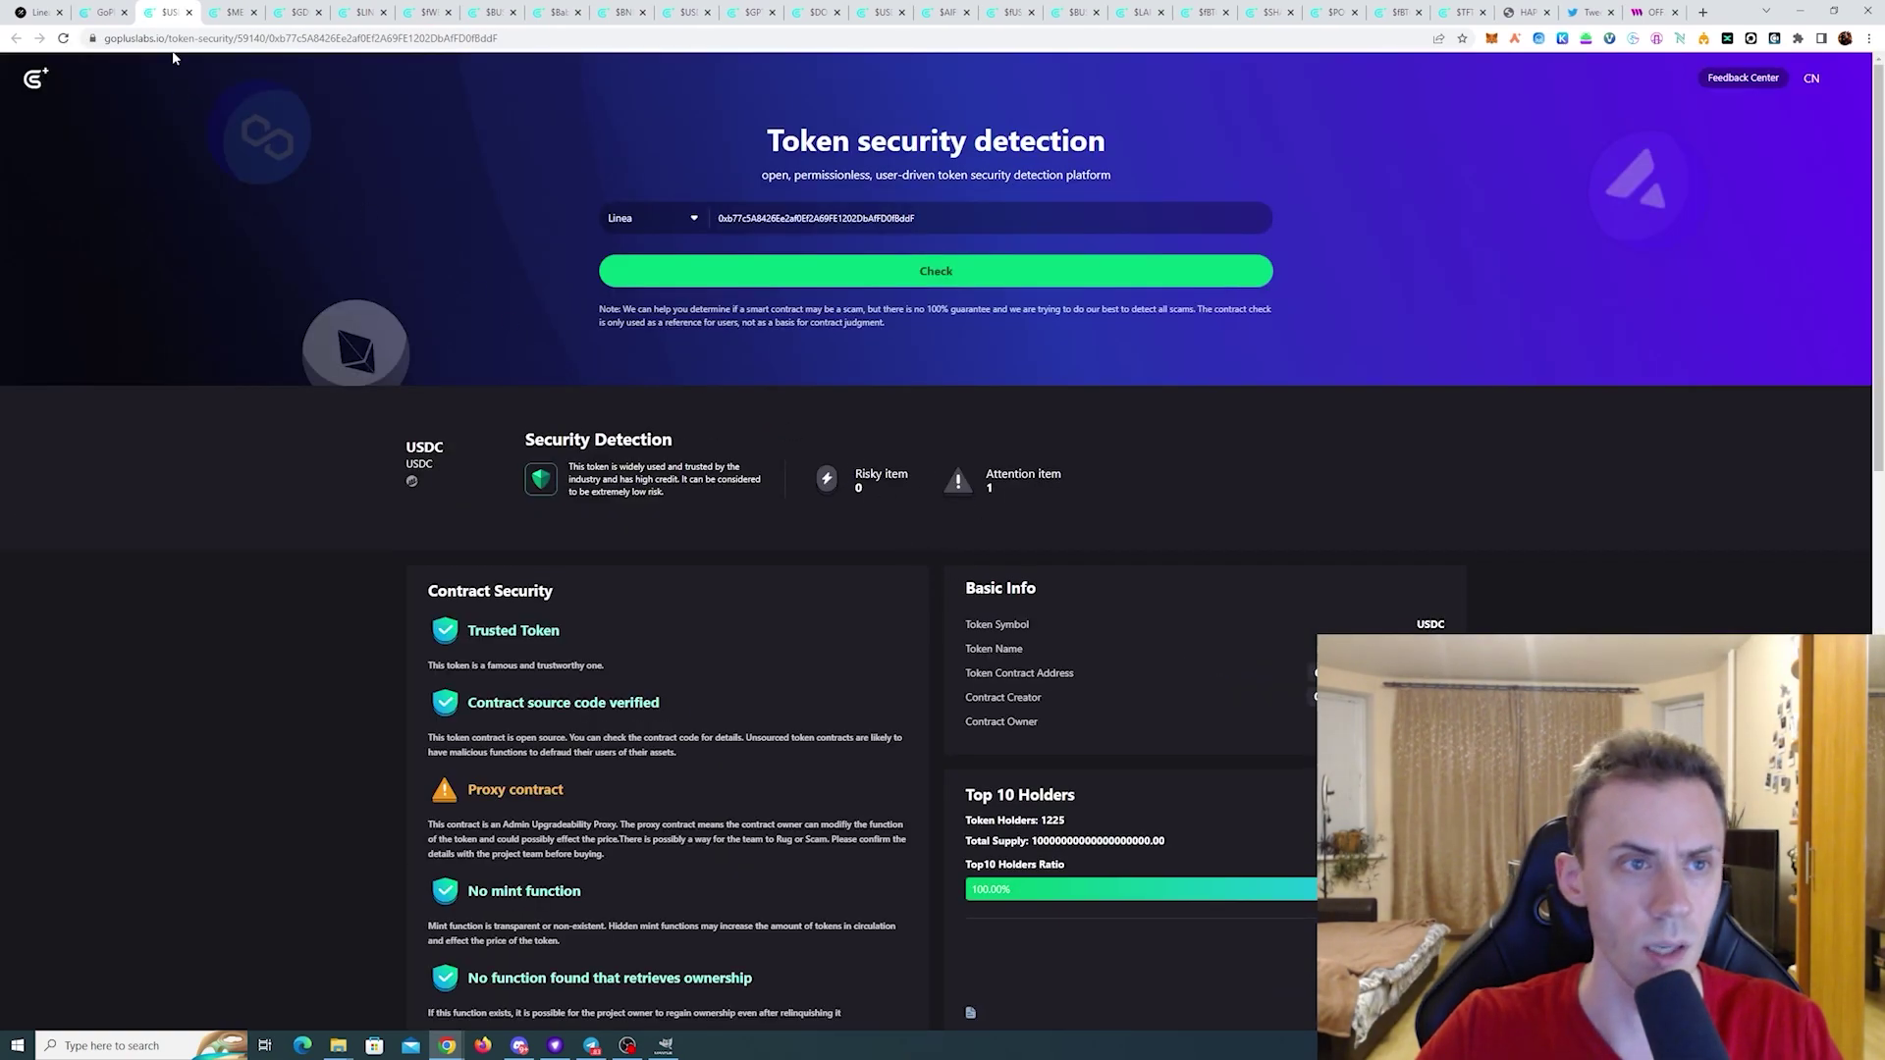
{"action": "left_click", "coordinate": [104, 12]}
{"action": "left_click", "coordinate": [1031, 393]}
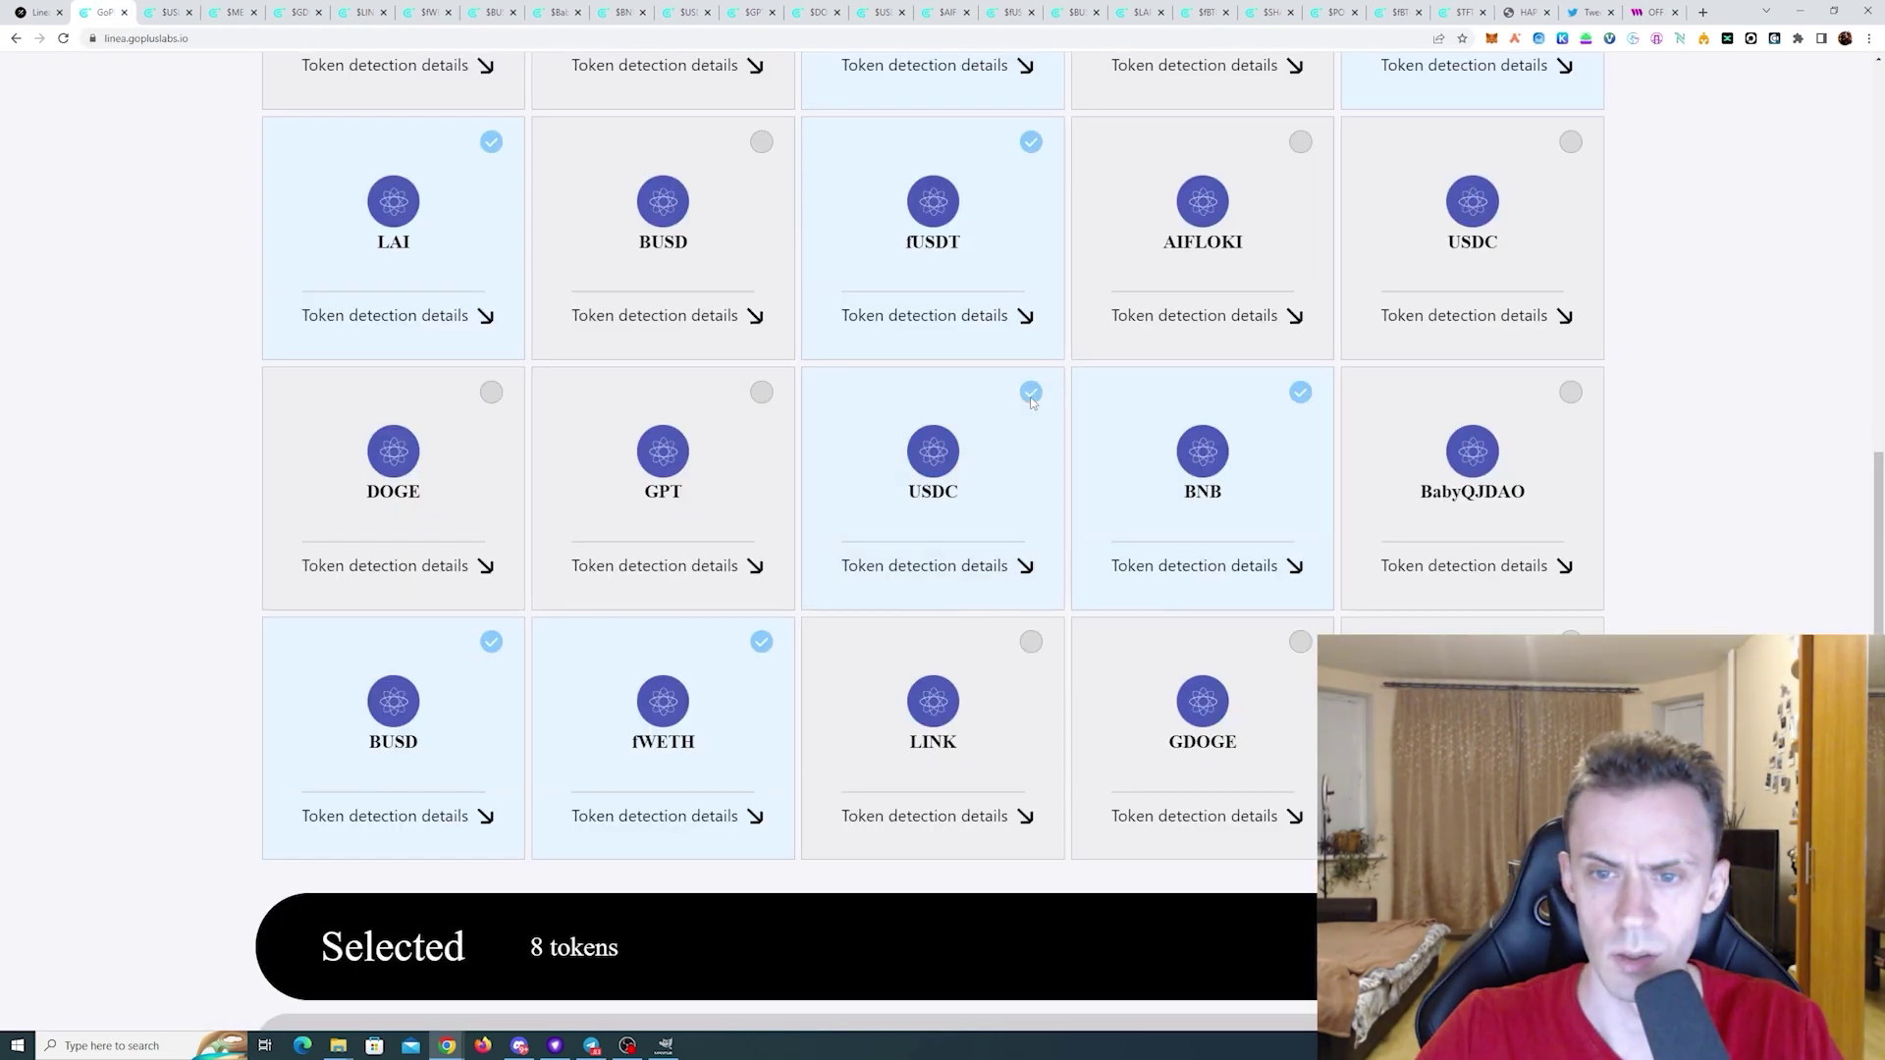
{"action": "scroll", "coordinate": [1103, 513], "scroll_direction": "down", "scroll_amount": 3}
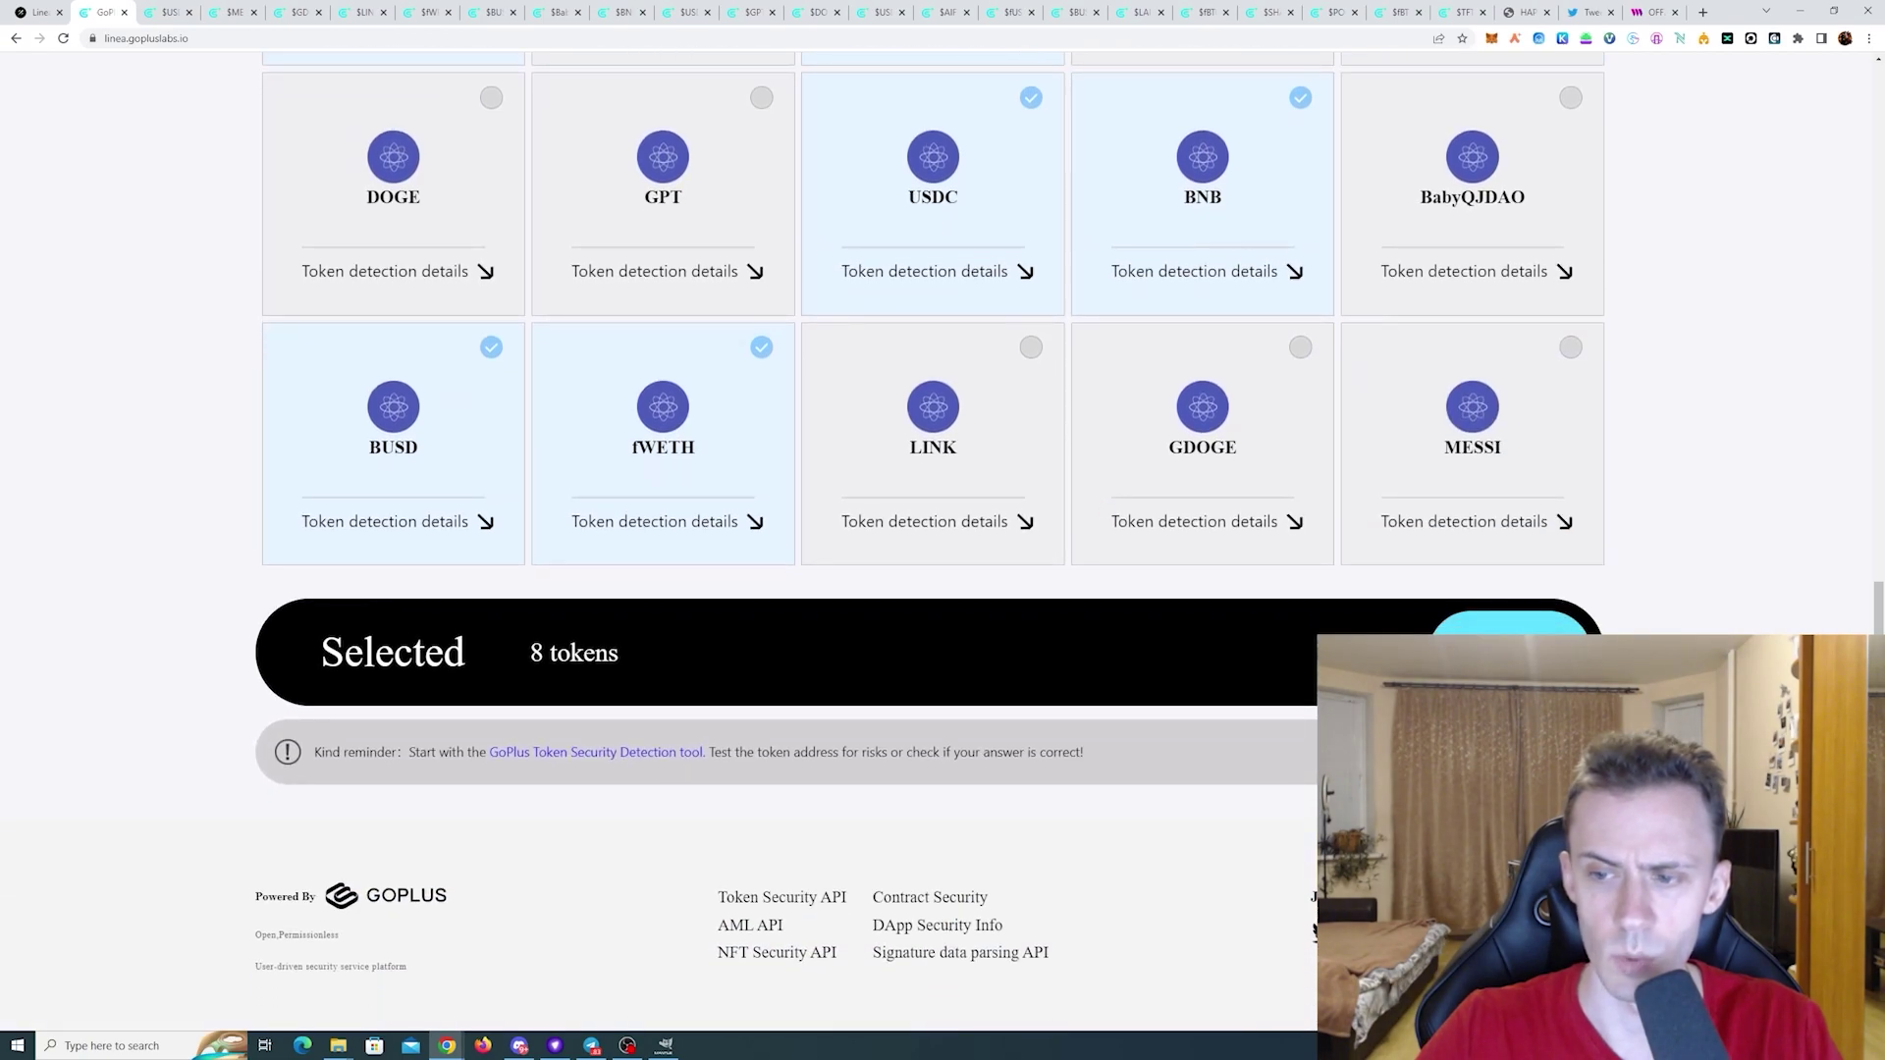
{"action": "left_click", "coordinate": [1509, 653]}
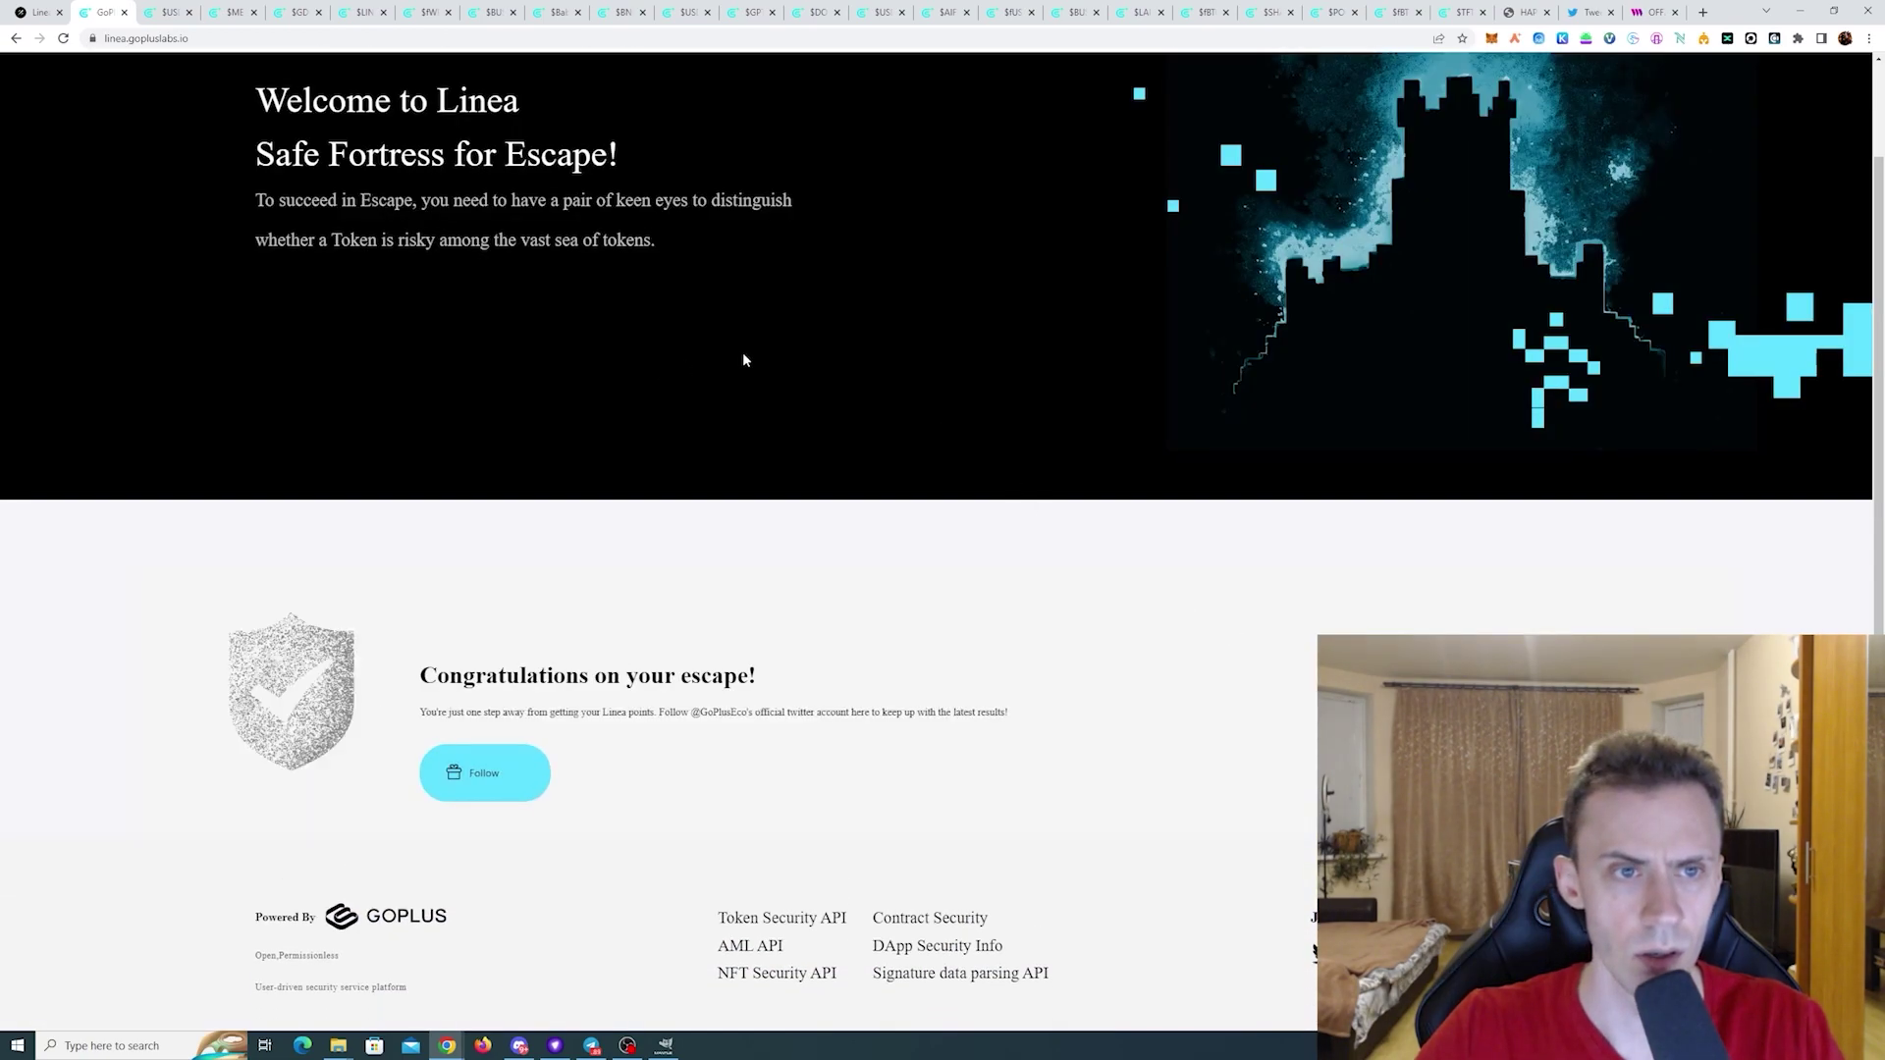
{"action": "scroll", "coordinate": [743, 353], "scroll_direction": "down", "scroll_amount": 1}
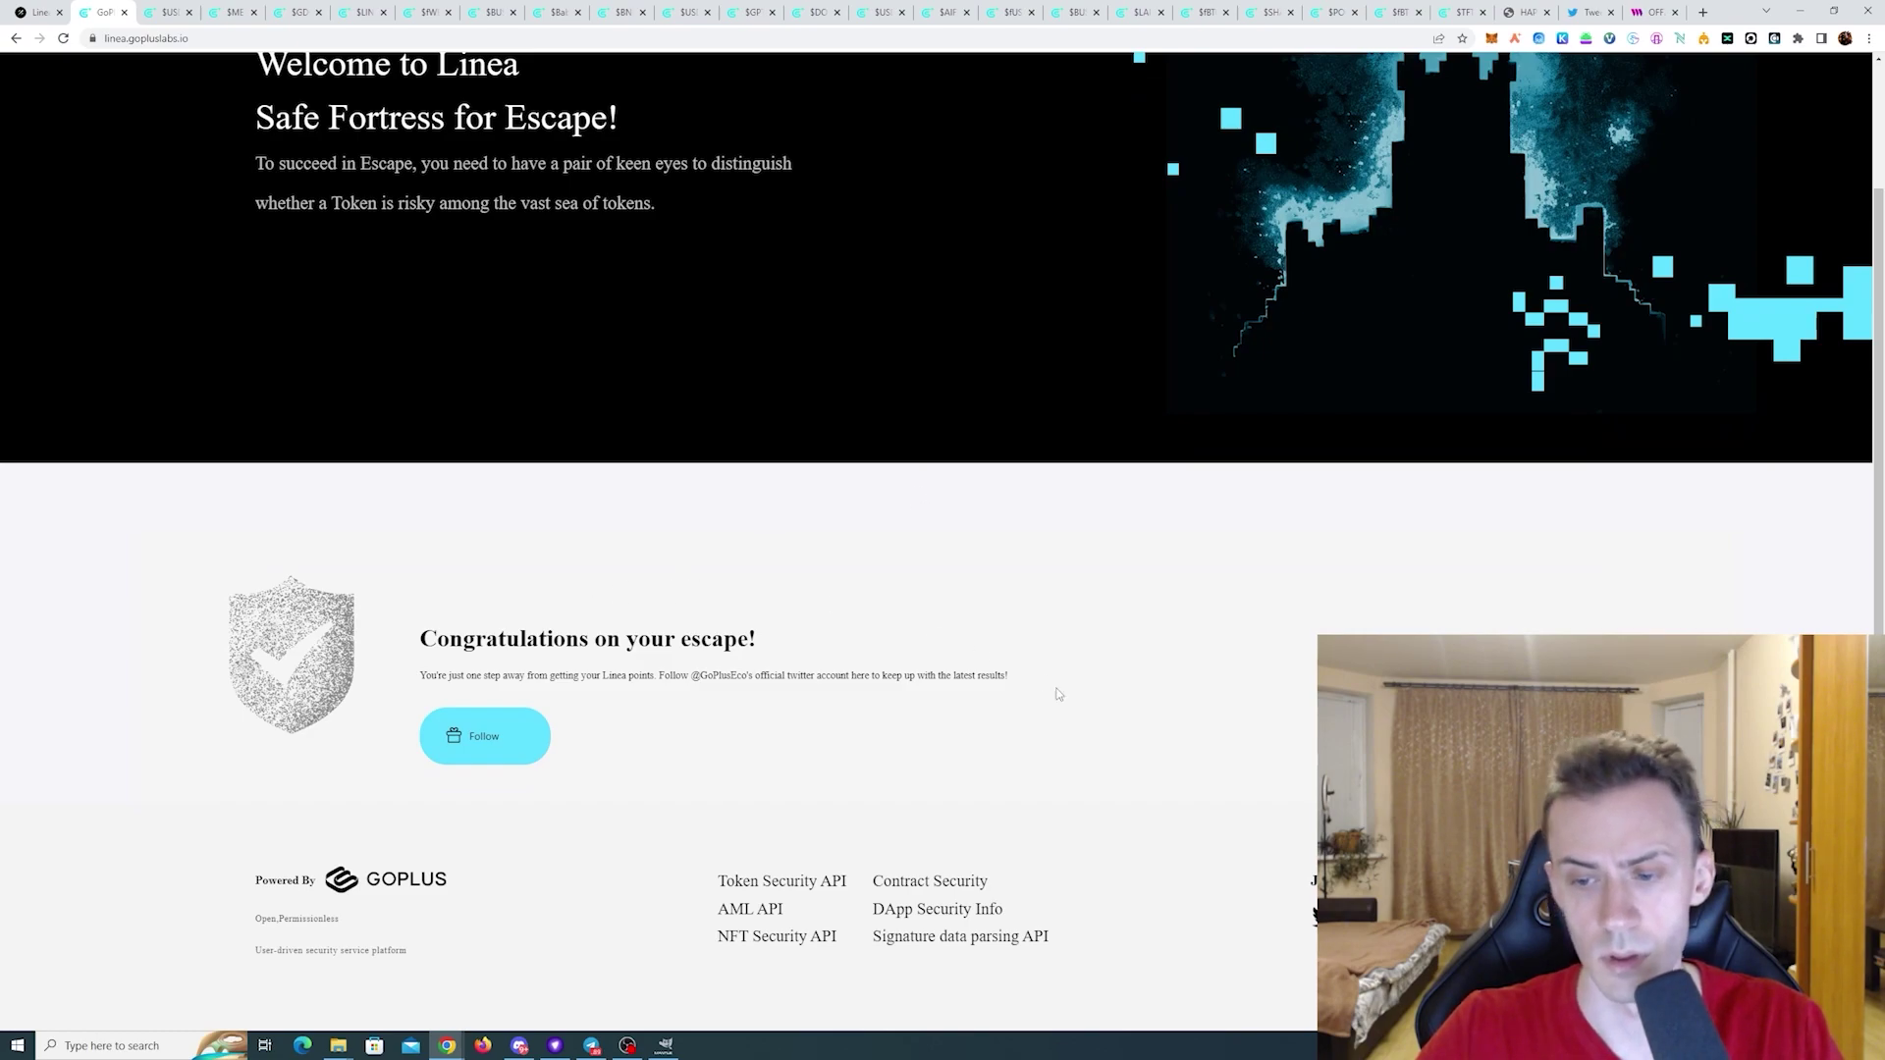
{"action": "left_click", "coordinate": [473, 732]}
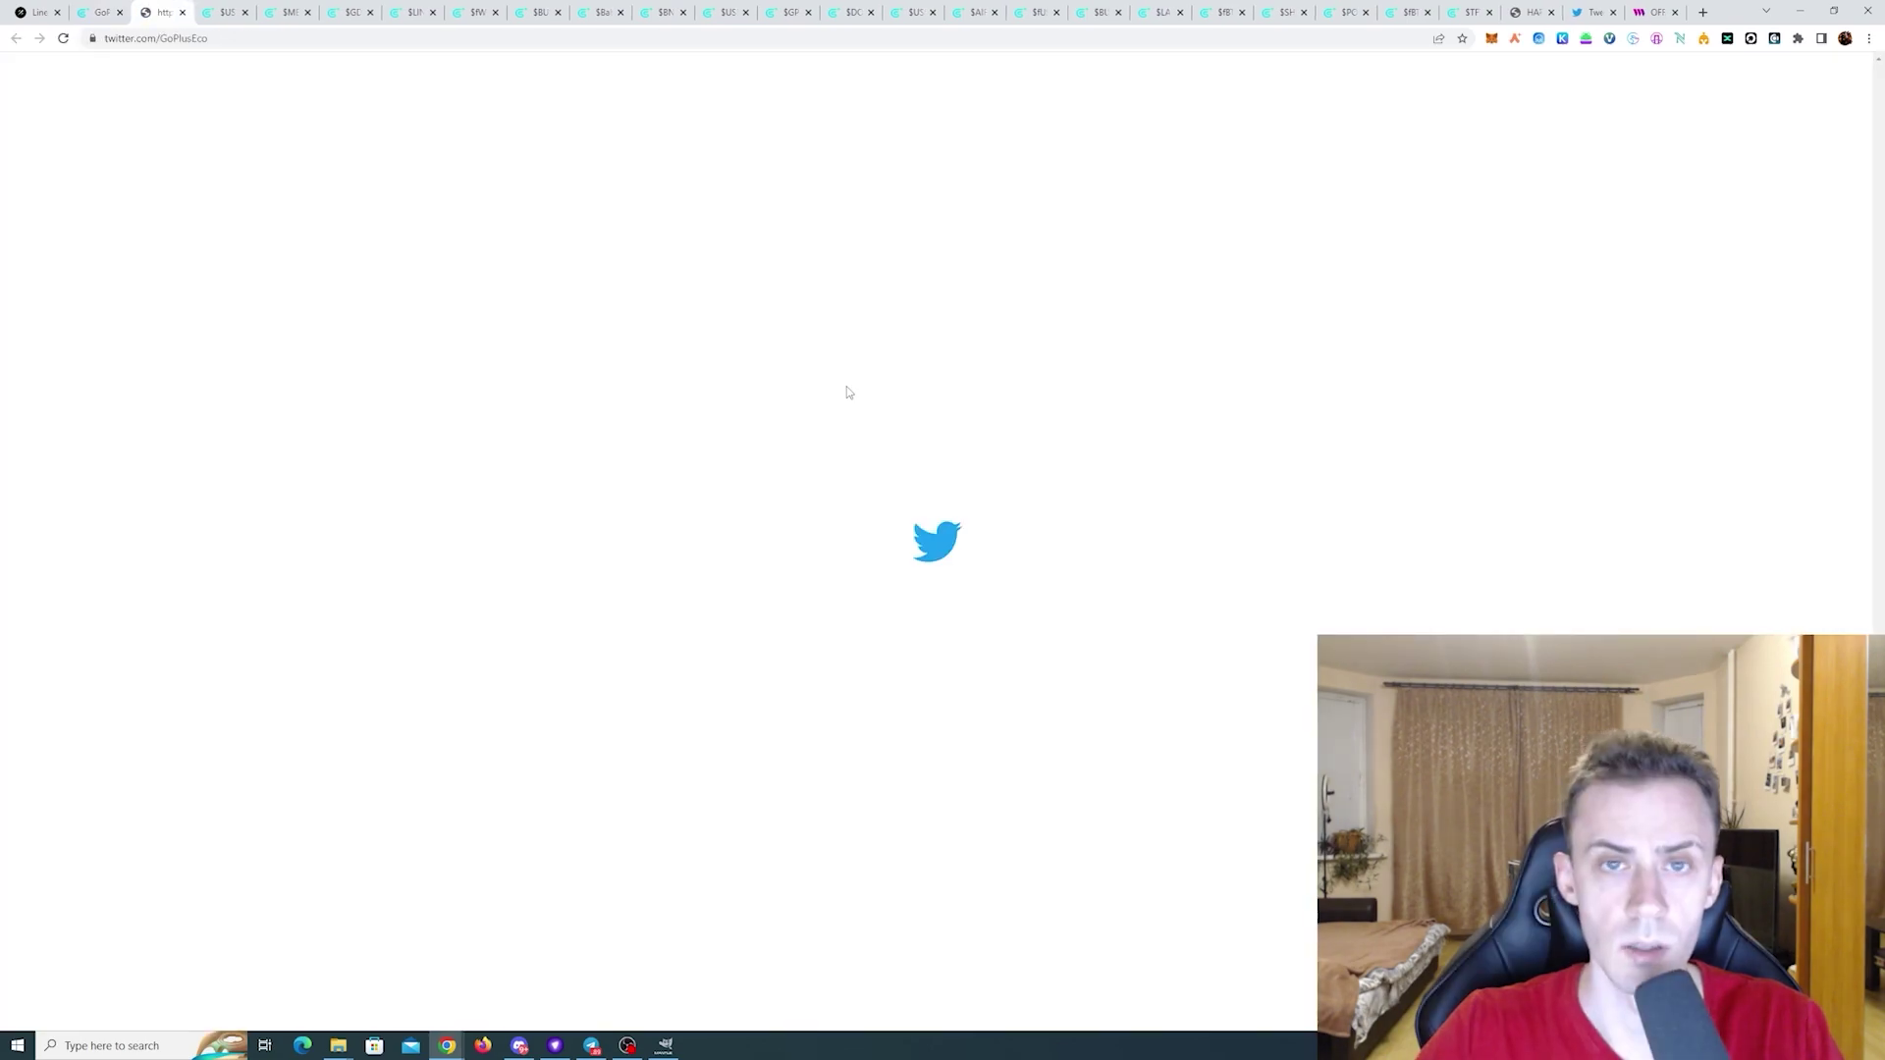
{"action": "left_click", "coordinate": [1072, 260]}
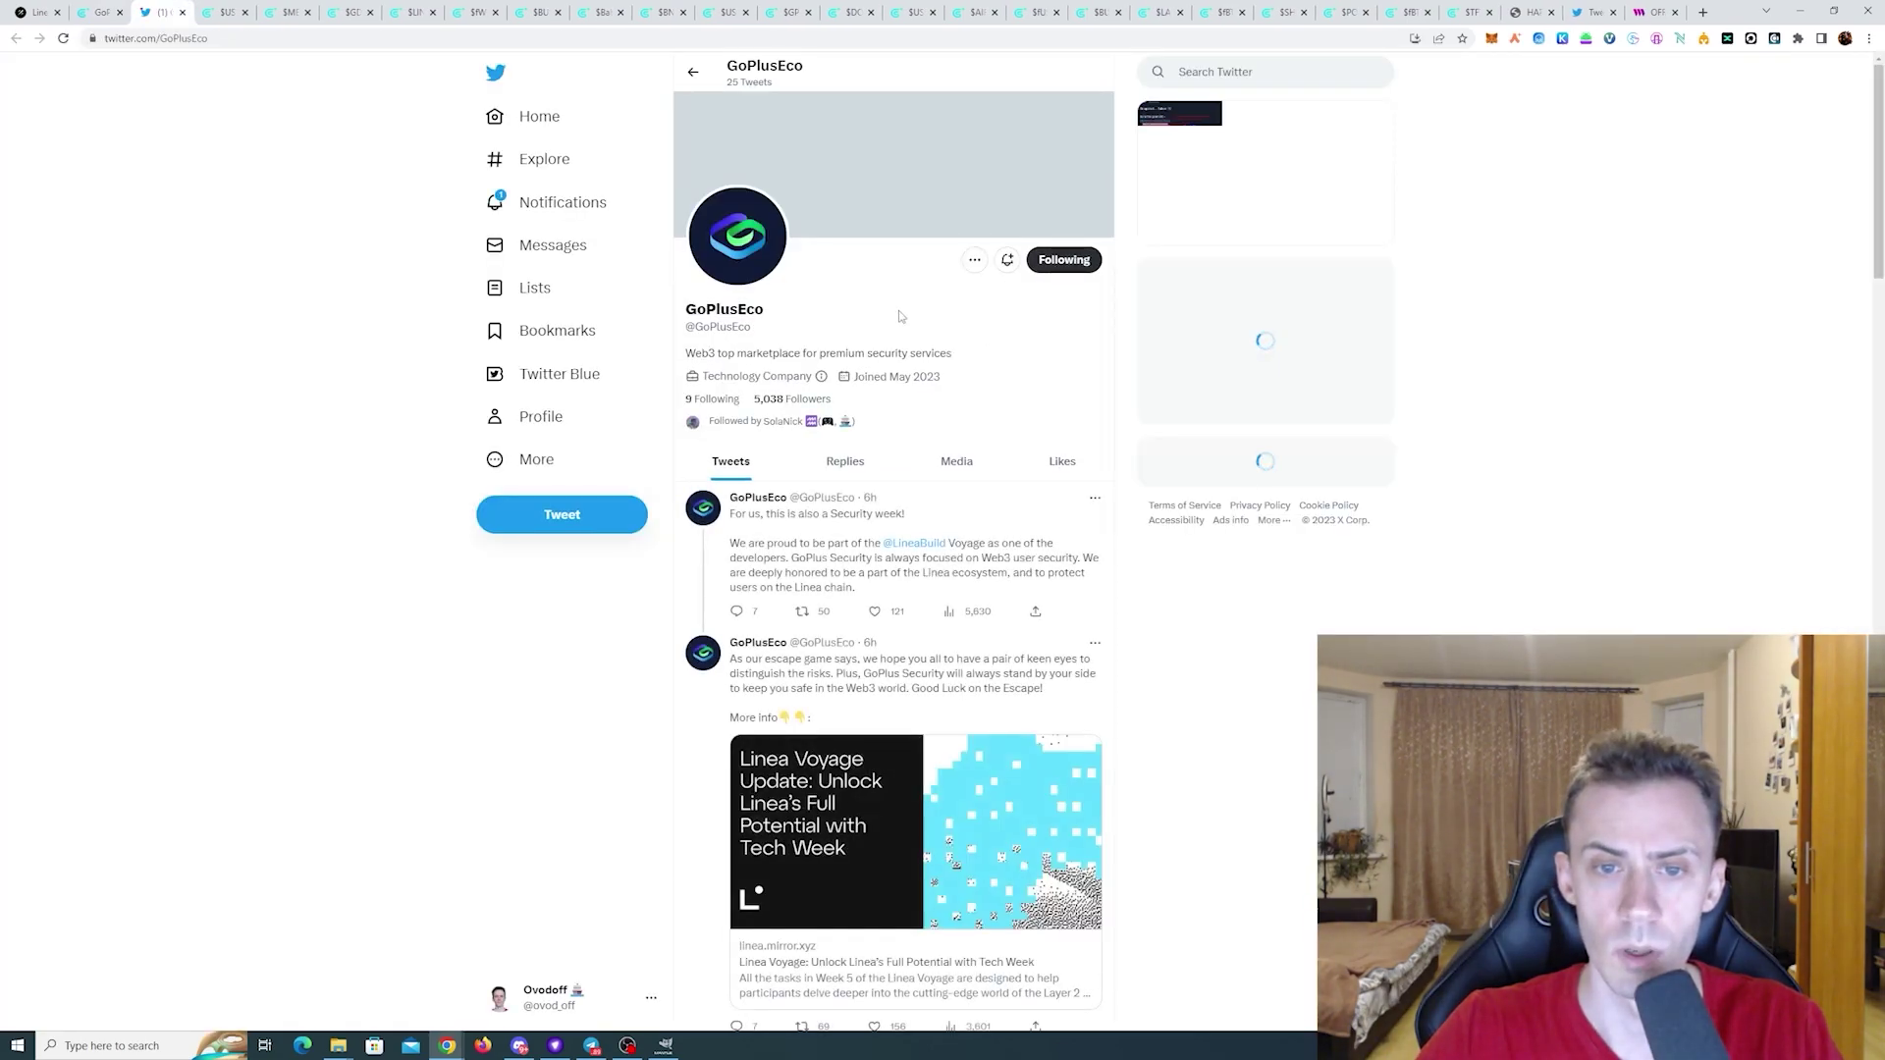
{"action": "key", "text": "ctrl+1"}
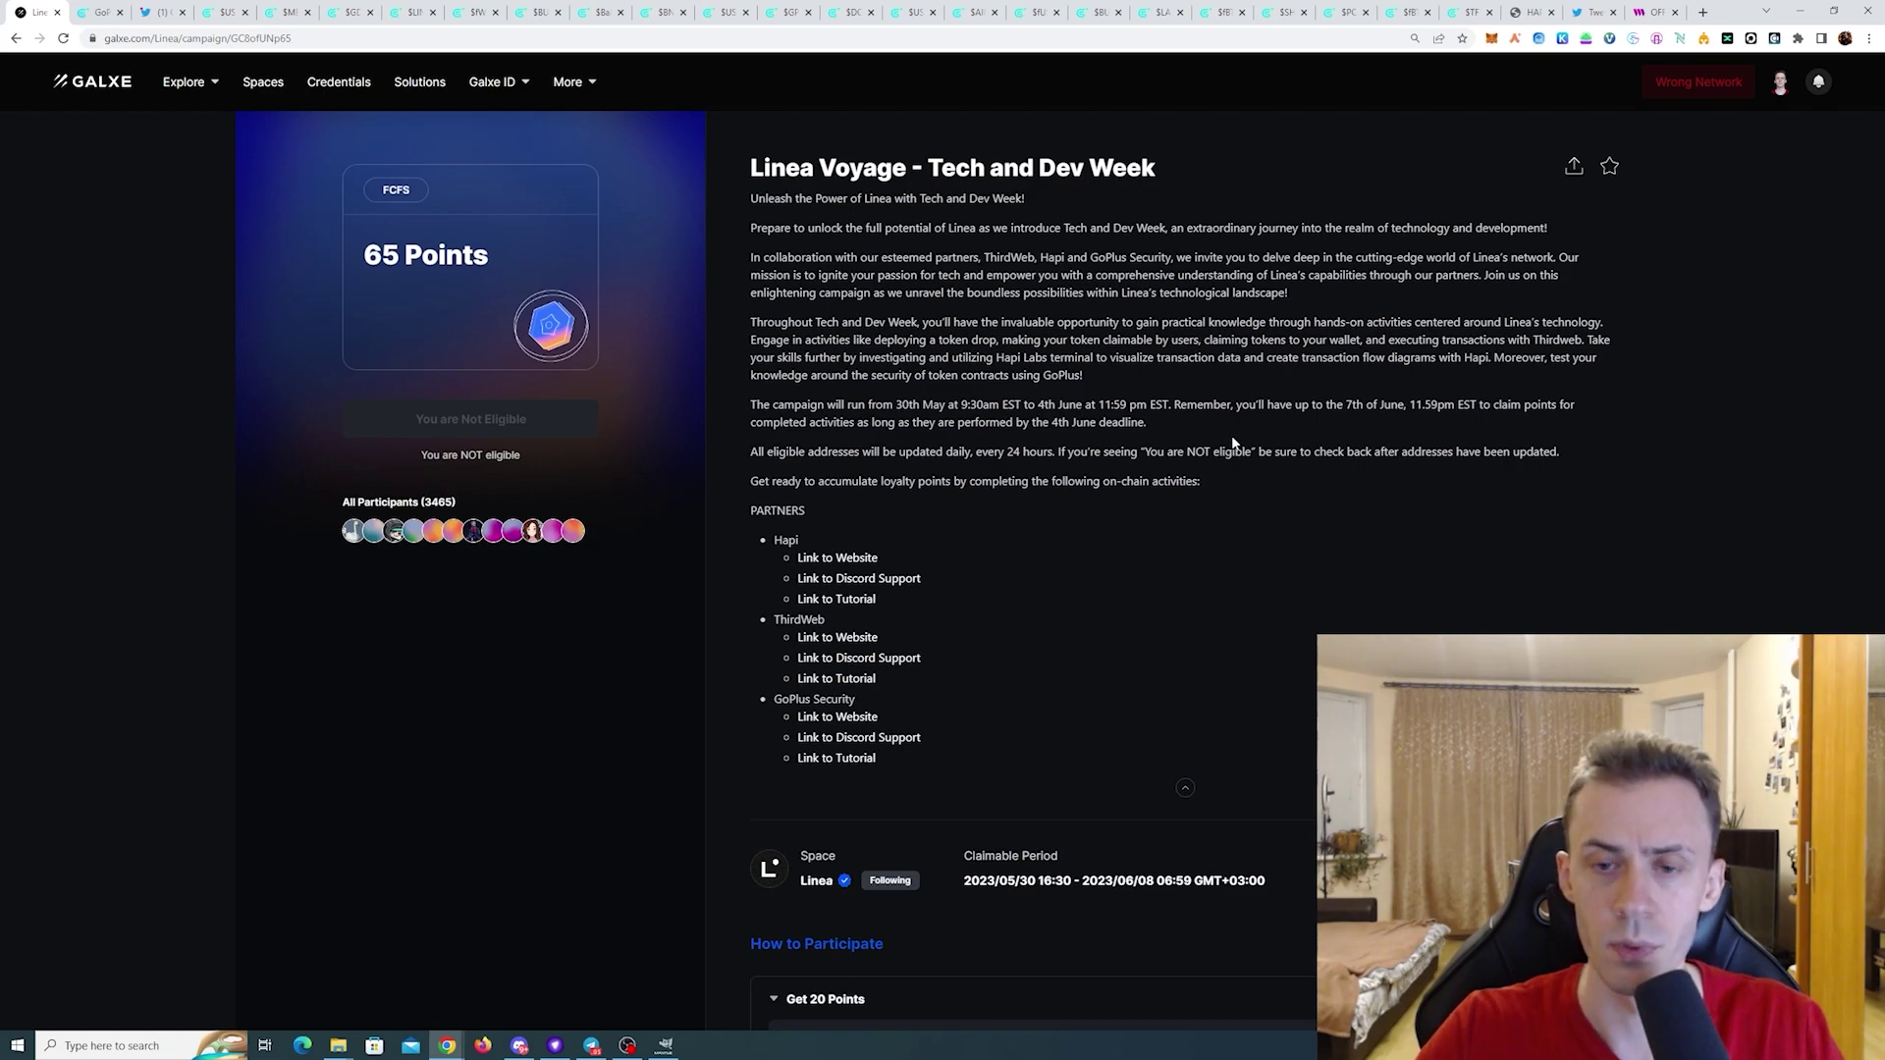
{"action": "scroll", "coordinate": [1221, 416], "scroll_direction": "down", "scroll_amount": 3}
{"action": "scroll", "coordinate": [1221, 425], "scroll_direction": "up", "scroll_amount": 3}
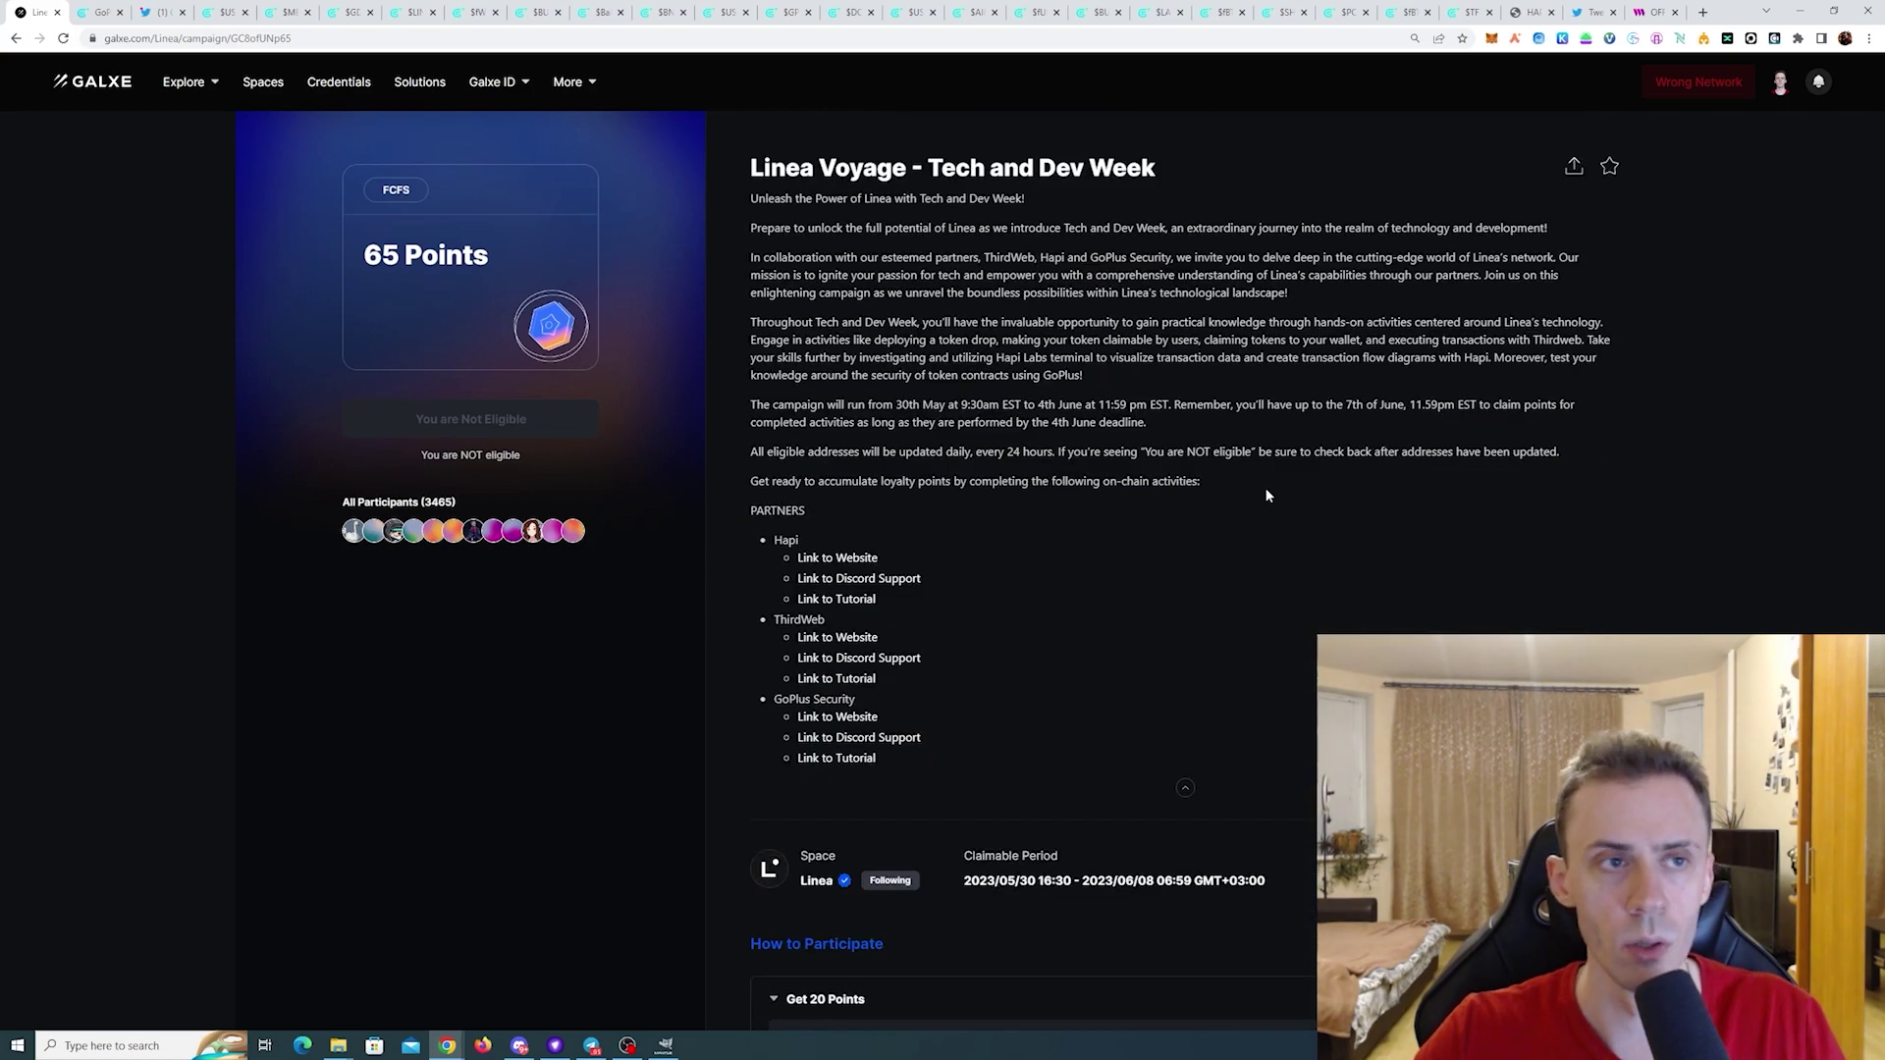